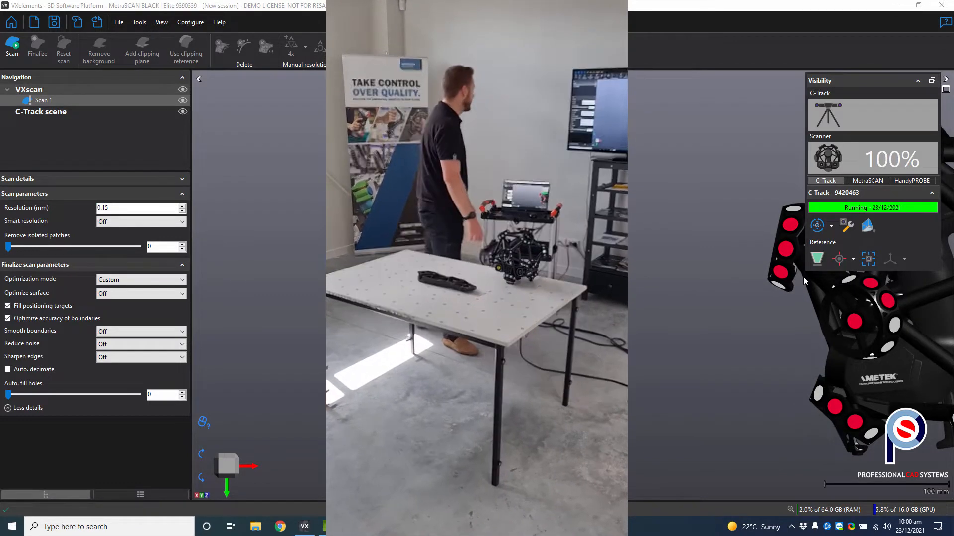
# - Manually detect the C-Track positioning targets, selecting all the targets on the table and accepting them as the reference
pyautogui.click(855, 261)
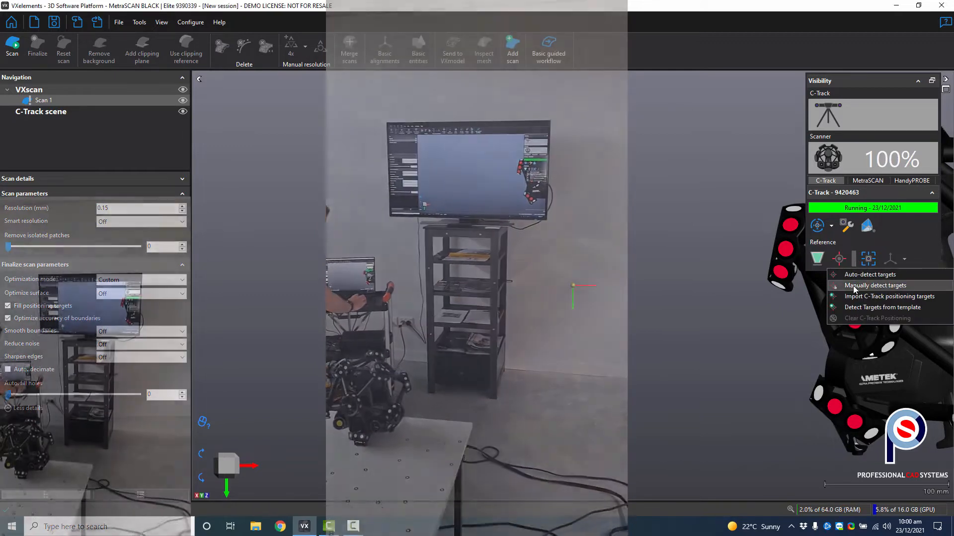
pyautogui.click(853, 285)
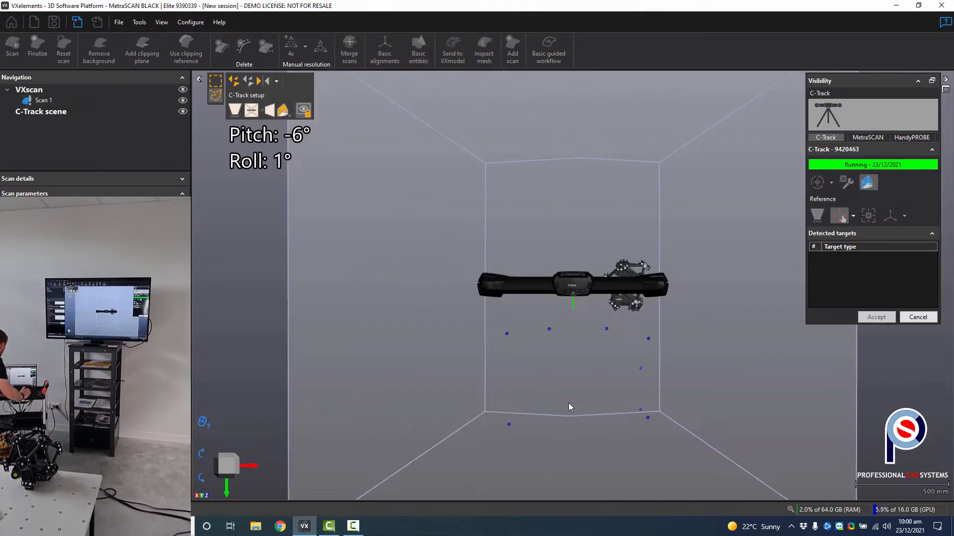
pyautogui.moveTo(669, 442)
pyautogui.mouseDown()
pyautogui.moveTo(437, 416)
pyautogui.moveTo(513, 315)
pyautogui.moveTo(694, 356)
pyautogui.moveTo(671, 433)
pyautogui.mouseUp()
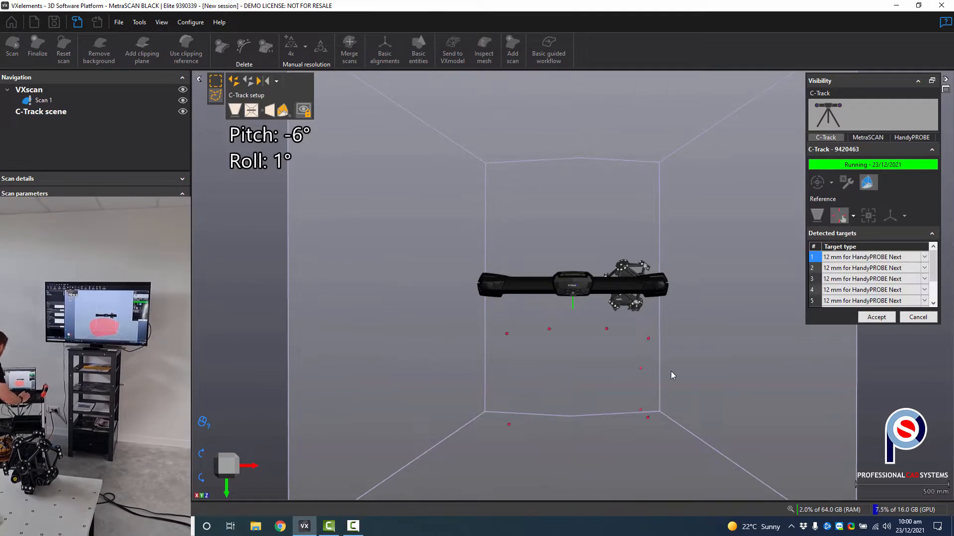
pyautogui.click(869, 318)
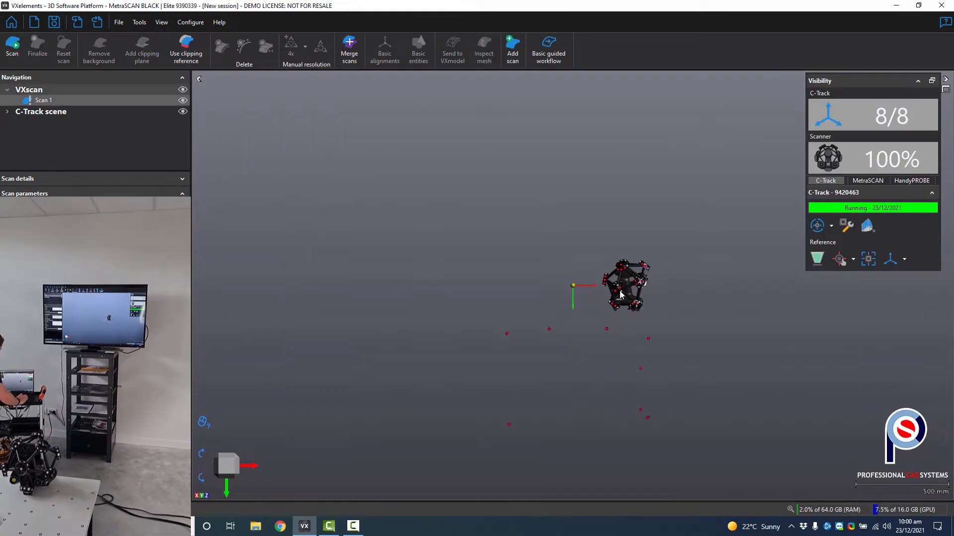
pyautogui.moveTo(620, 295); pyautogui.dragTo(636, 309)
pyautogui.scroll(3, 597, 337)
pyautogui.moveTo(597, 337); pyautogui.dragTo(617, 272, button='middle')
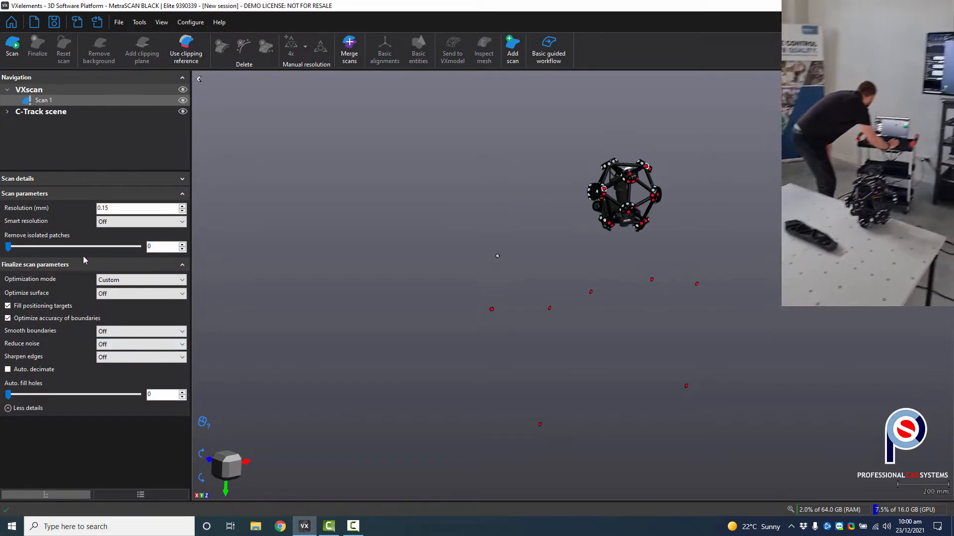
# - Configure Scan 1 with 0.80 mm resolution, Standard smart resolution and automatic decimation, and start scanning
pyautogui.doubleClick(107, 208)
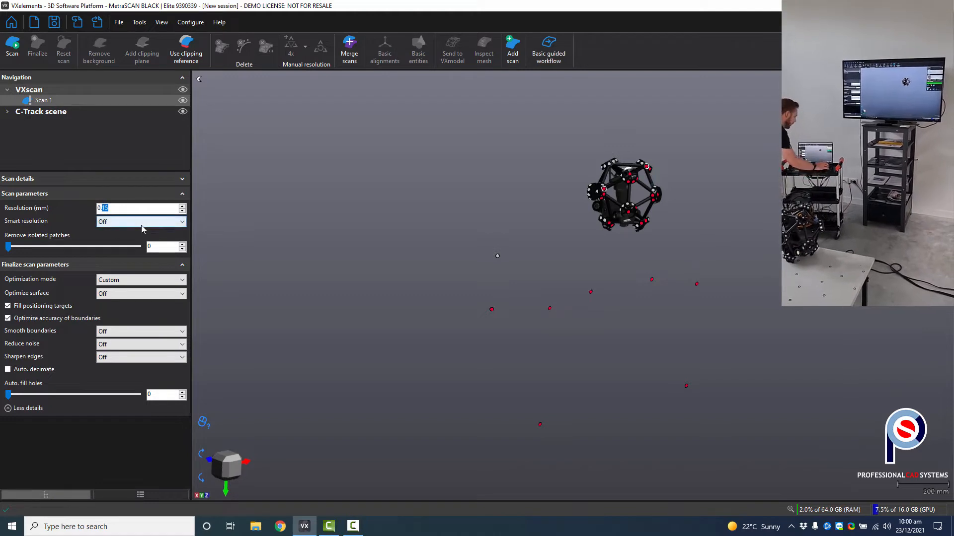
pyautogui.write('.8')
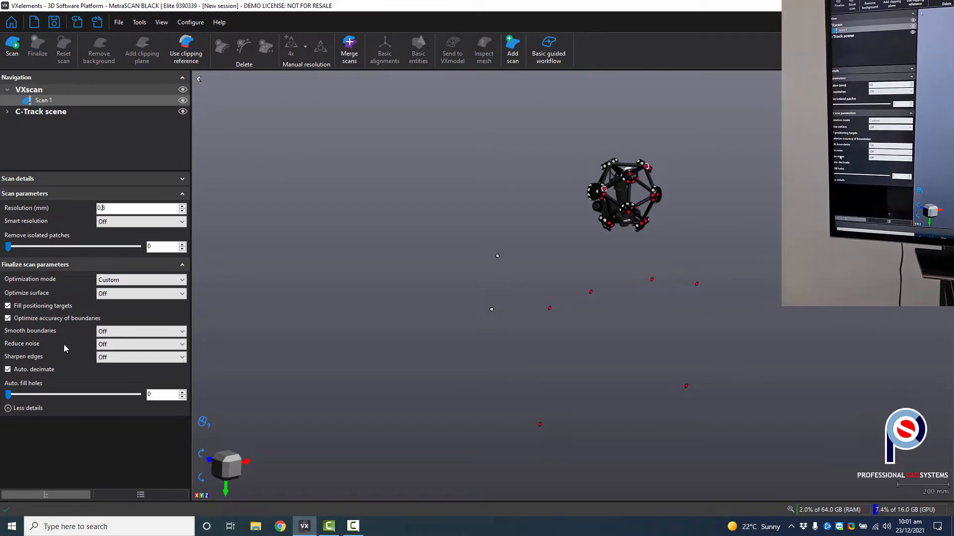
pyautogui.click(123, 225)
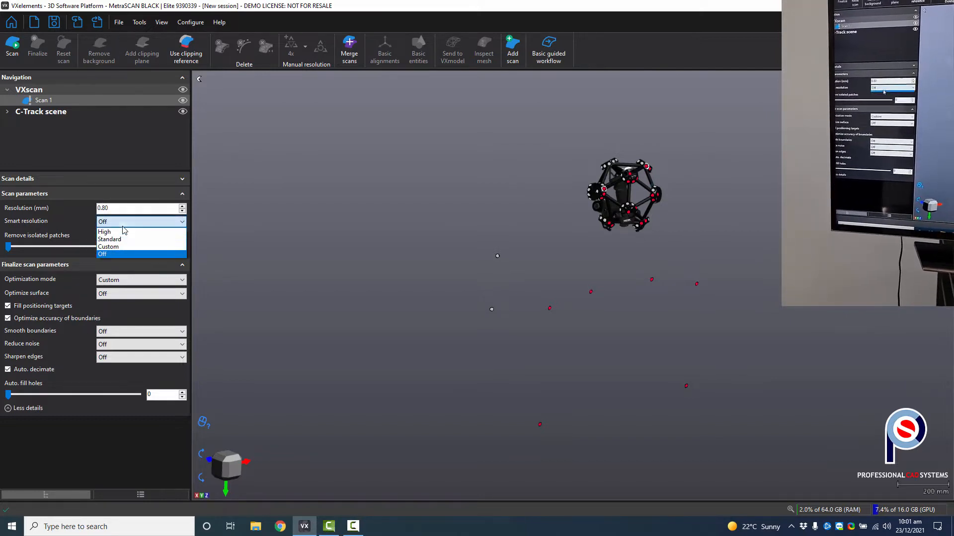
pyautogui.click(116, 239)
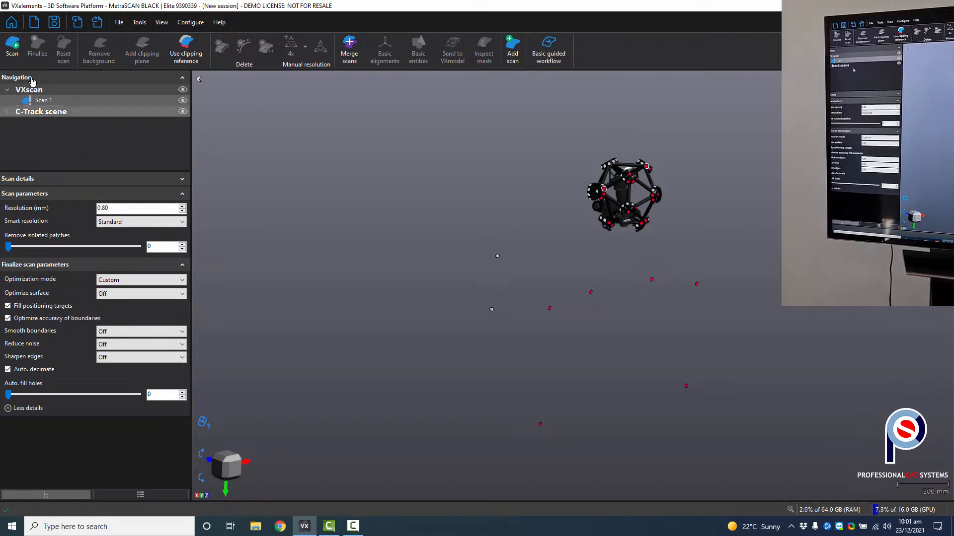
pyautogui.click(16, 48)
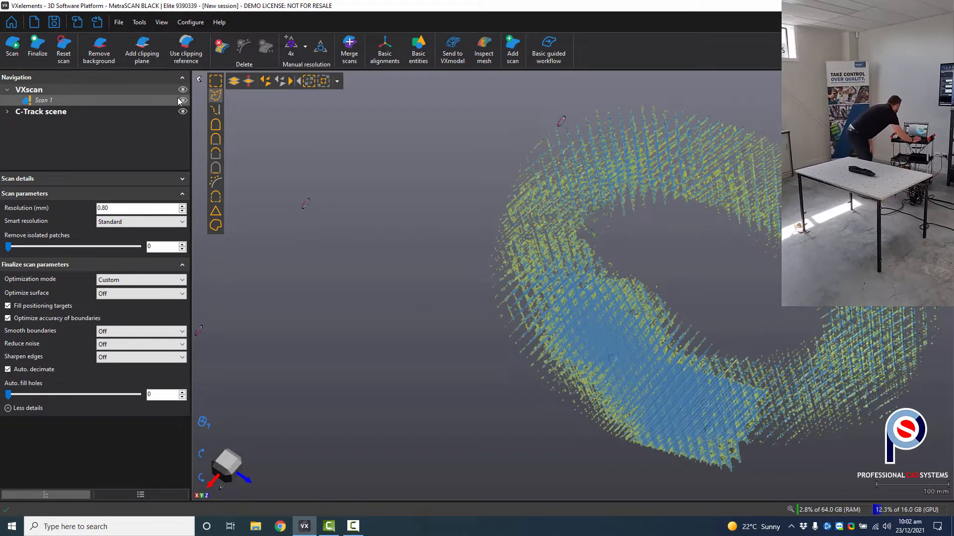
# - Create a clipping plane from three selected vertices on the scanned tabletop, adjusting its offset, and hide the clipping objects
pyautogui.click(142, 47)
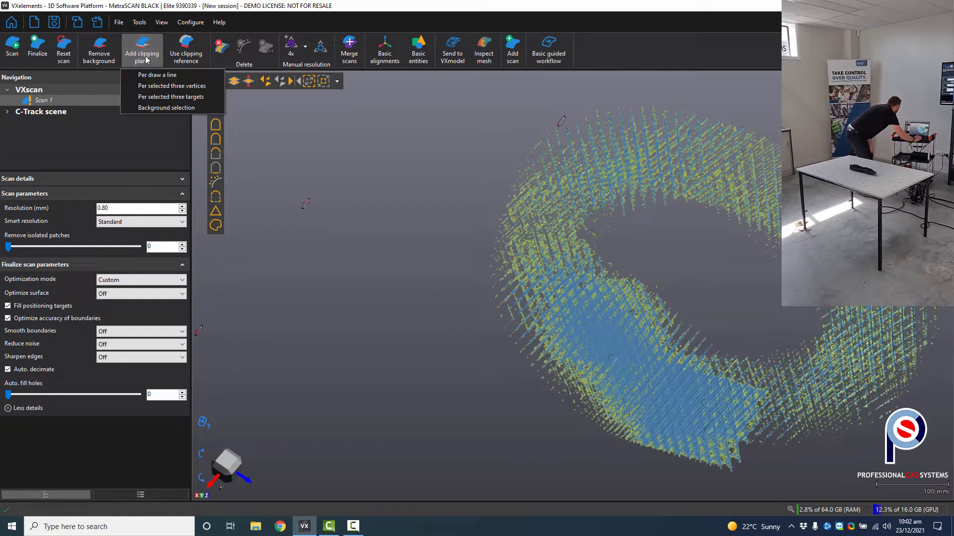
pyautogui.click(160, 86)
pyautogui.click(586, 320)
pyautogui.click(684, 393)
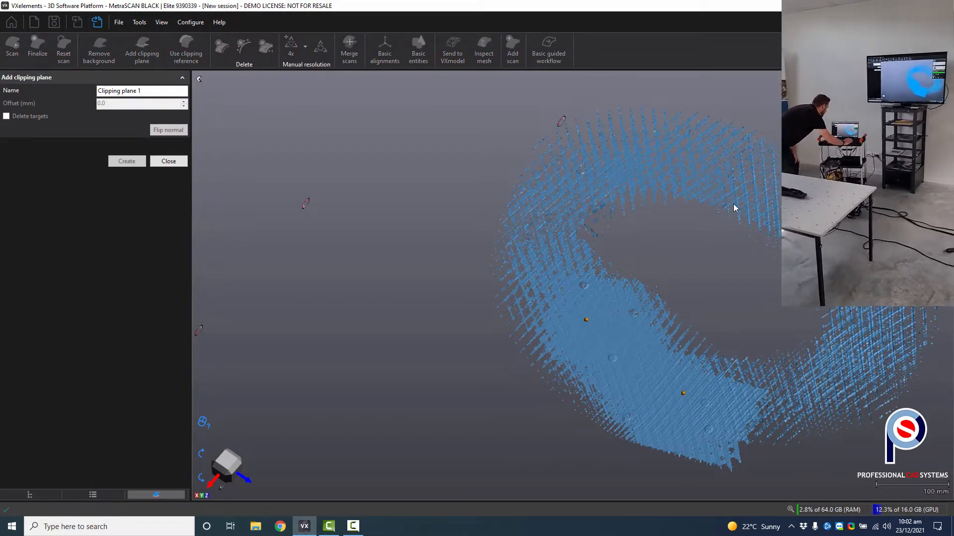
pyautogui.click(643, 171)
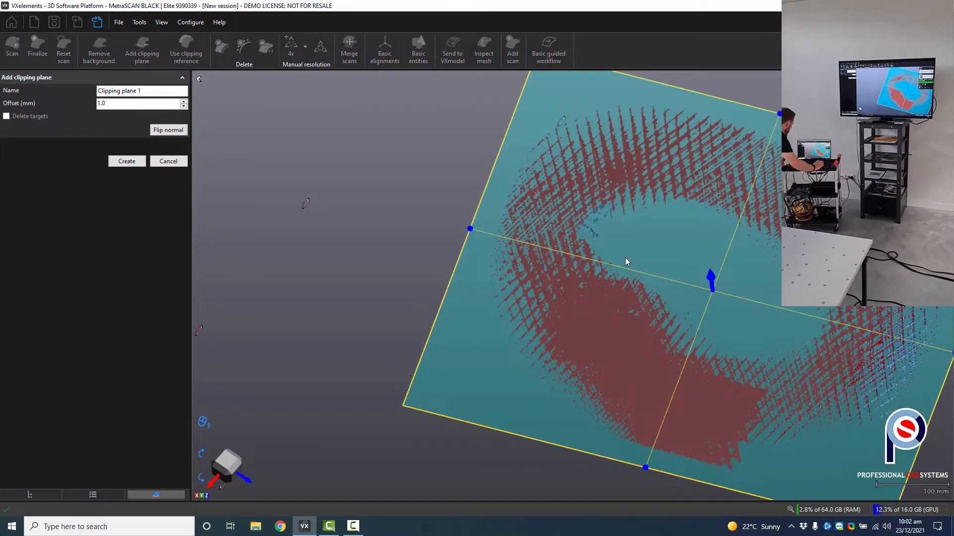
pyautogui.moveTo(624, 258); pyautogui.dragTo(613, 252)
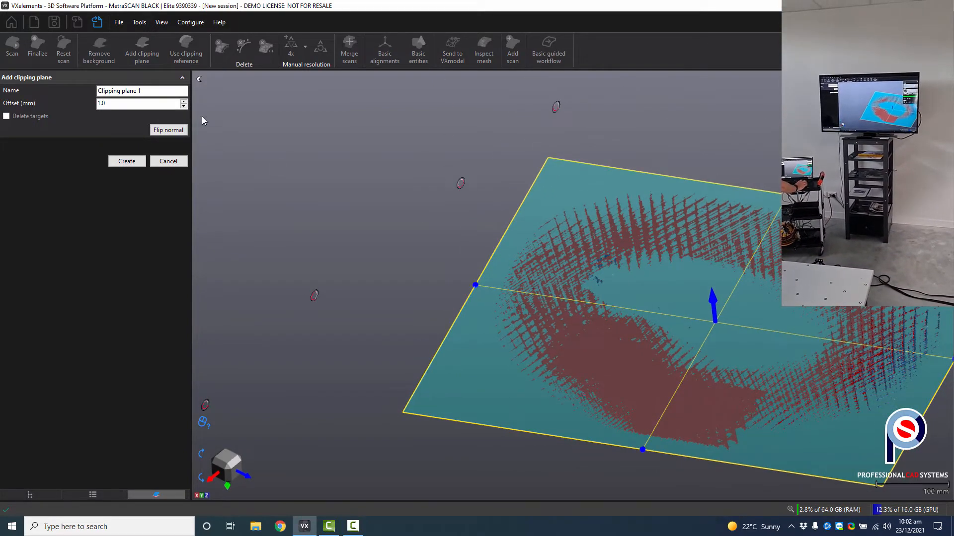
pyautogui.click(184, 102)
pyautogui.click(184, 103)
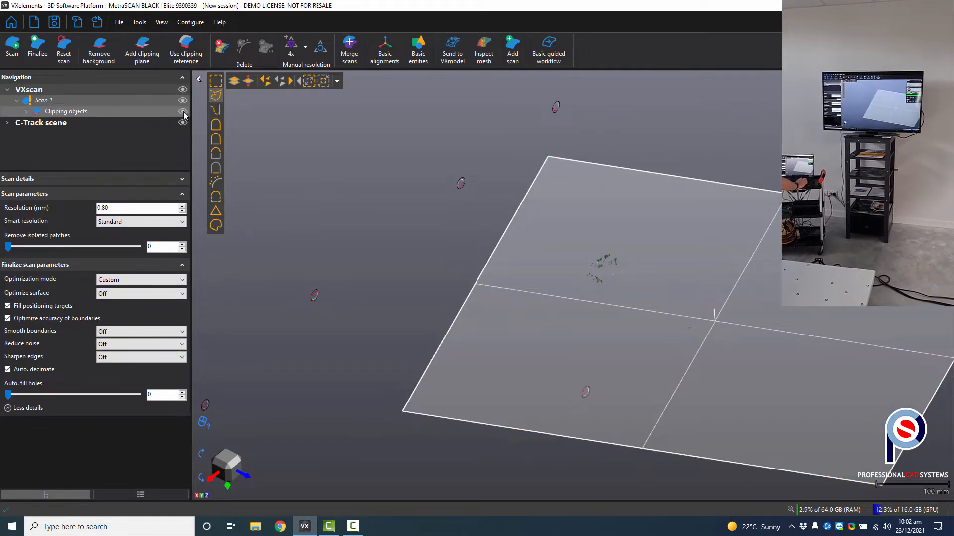
pyautogui.click(183, 112)
pyautogui.scroll(3, 539, 250)
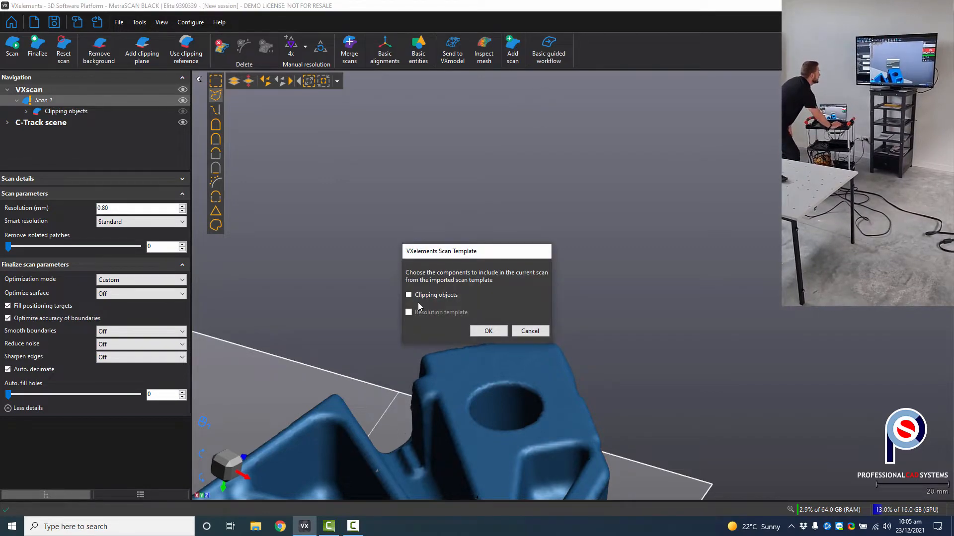
# - Add Scan 2 with the clipping objects imported, deleting Scan 1 from them so only Clipping plane 1 remains, and start scanning it
pyautogui.click(490, 330)
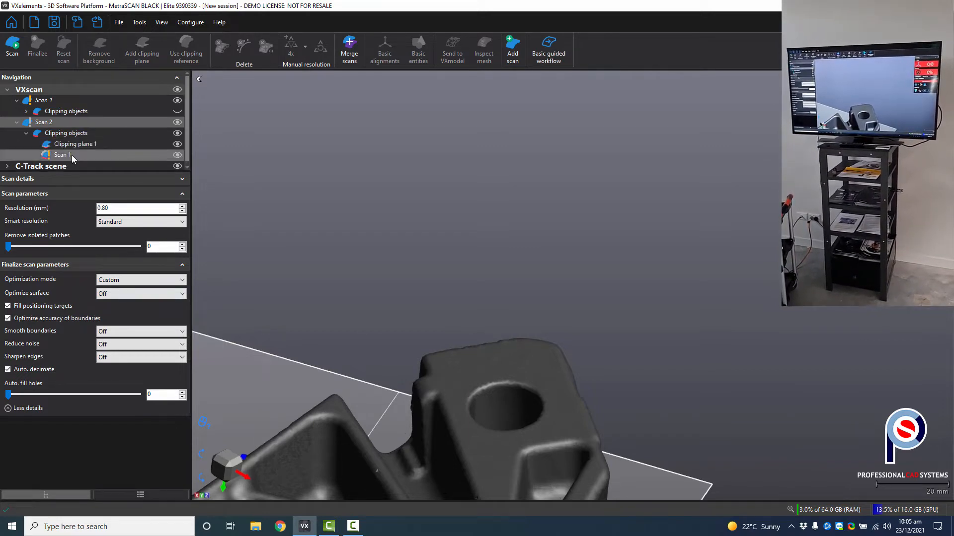
pyautogui.rightClick(71, 157)
pyautogui.click(86, 173)
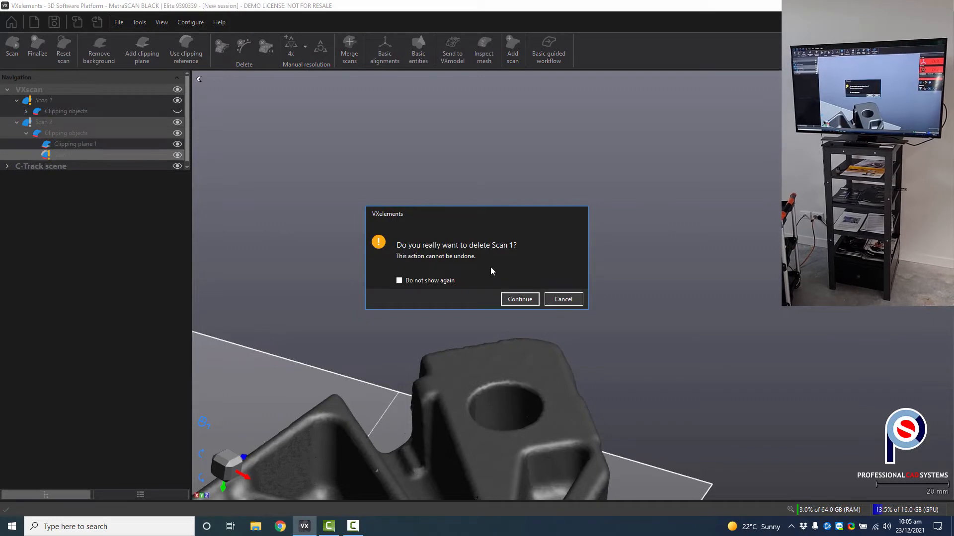
pyautogui.click(519, 299)
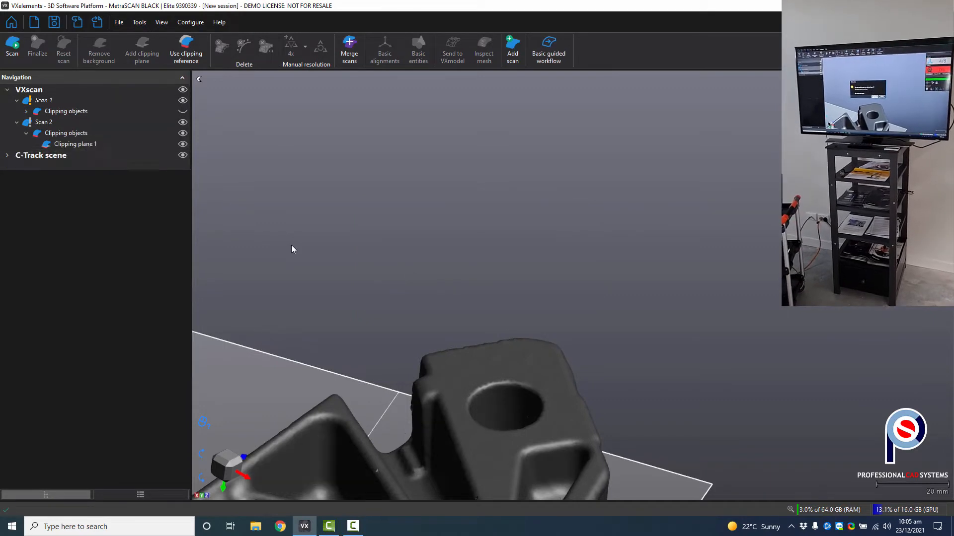
pyautogui.click(48, 125)
pyautogui.click(12, 49)
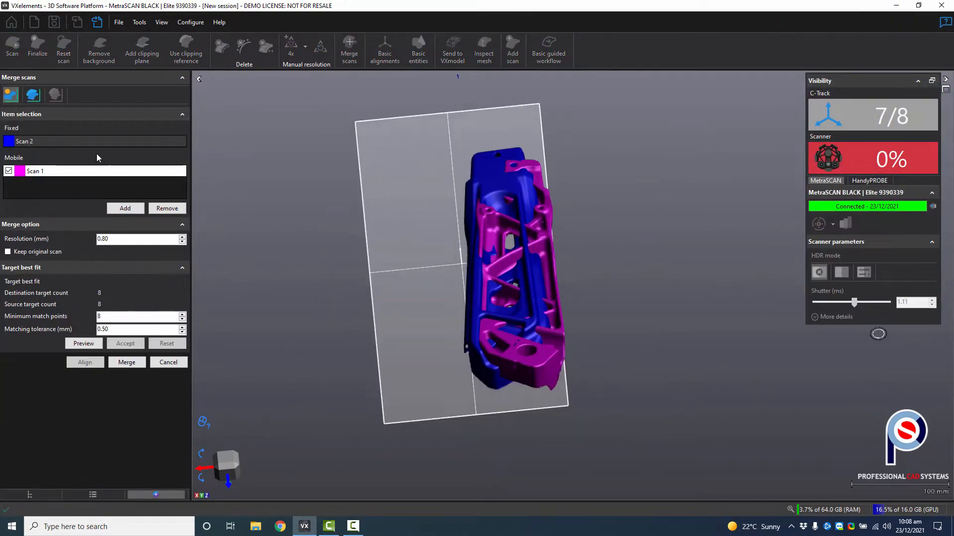
# - Align Scan 1 to the fixed Scan 2 with an automatic surface best fit, keeping the original scans, and inspect the overlap
pyautogui.click(33, 95)
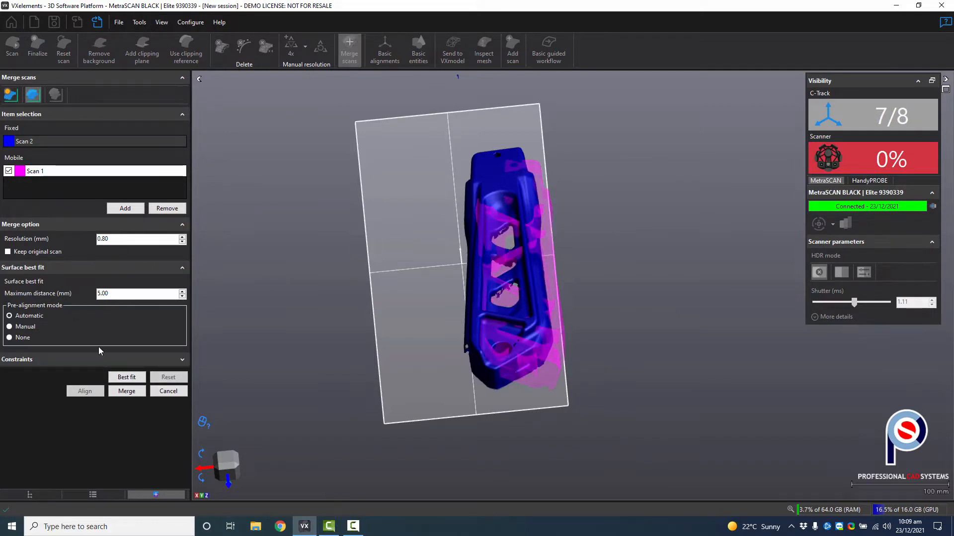
pyautogui.click(30, 253)
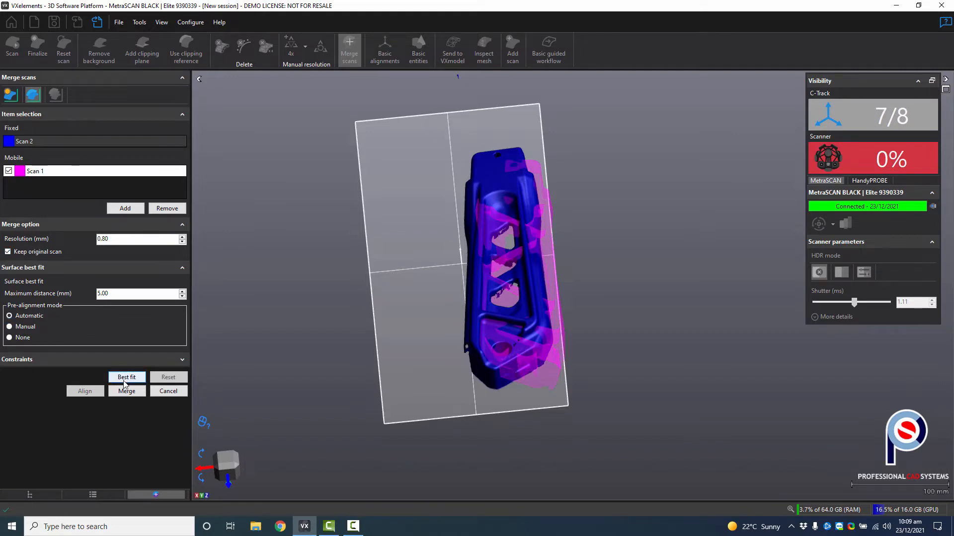
pyautogui.click(126, 379)
pyautogui.moveTo(543, 333); pyautogui.dragTo(488, 318)
pyautogui.scroll(5, 598, 330)
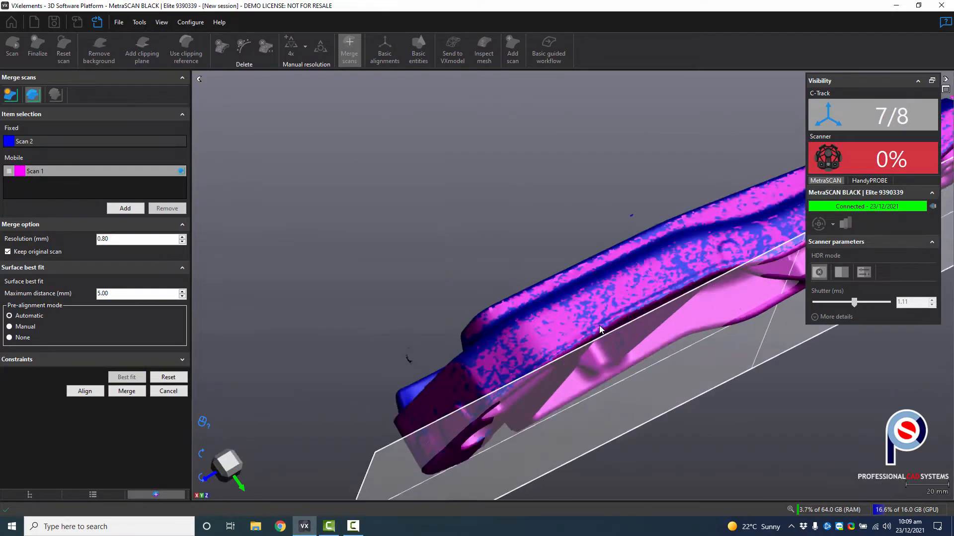
pyautogui.moveTo(598, 330); pyautogui.dragTo(332, 279)
pyautogui.moveTo(372, 254); pyautogui.dragTo(457, 279)
pyautogui.scroll(-5, 457, 280)
pyautogui.moveTo(369, 255); pyautogui.dragTo(404, 282)
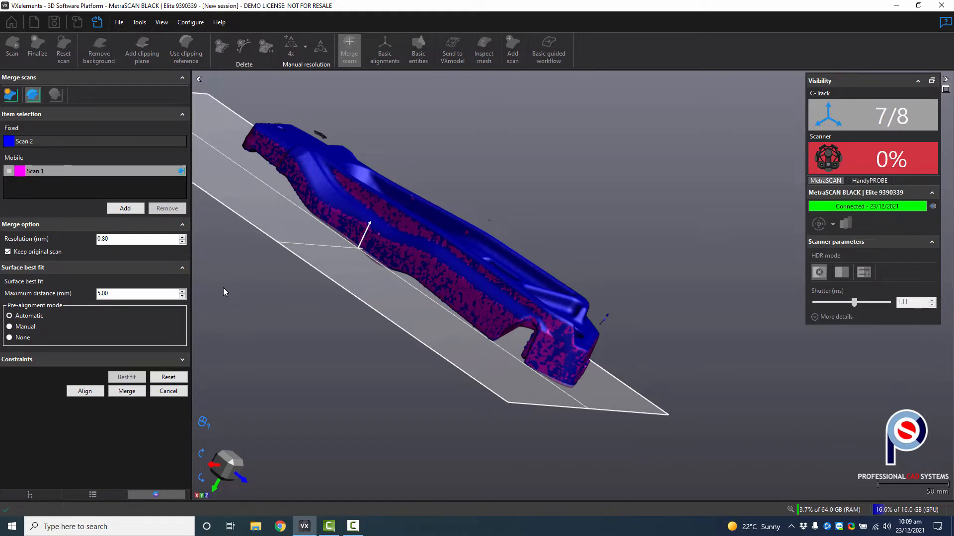
# - Merge the aligned scans at 0.6 mm resolution and hide Scan 1 and Scan 2
pyautogui.scroll(1, 223, 288)
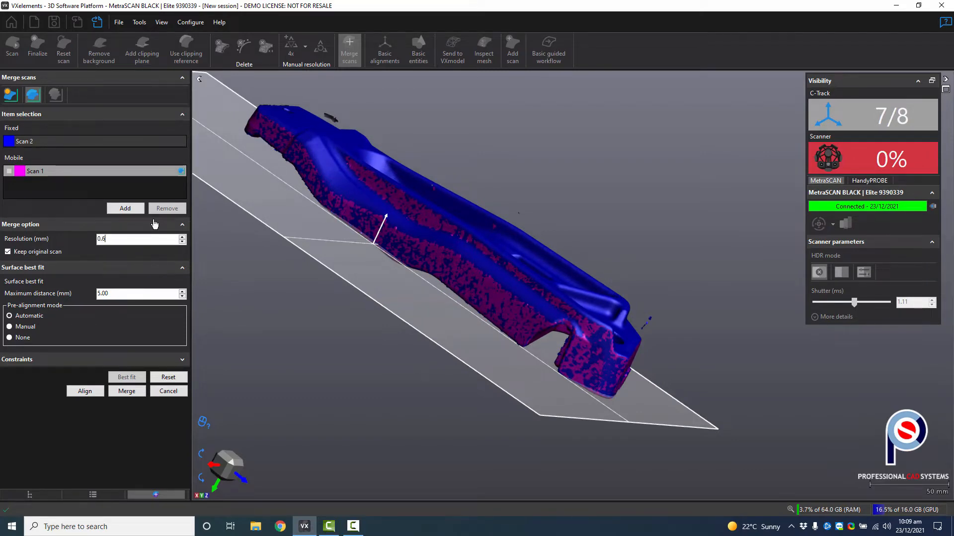
pyautogui.click(138, 392)
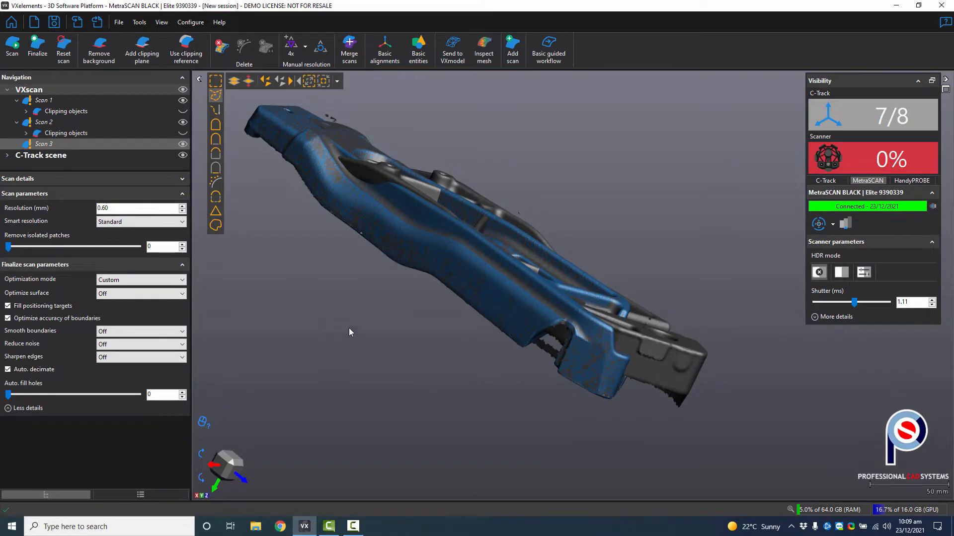
pyautogui.click(184, 121)
pyautogui.click(182, 101)
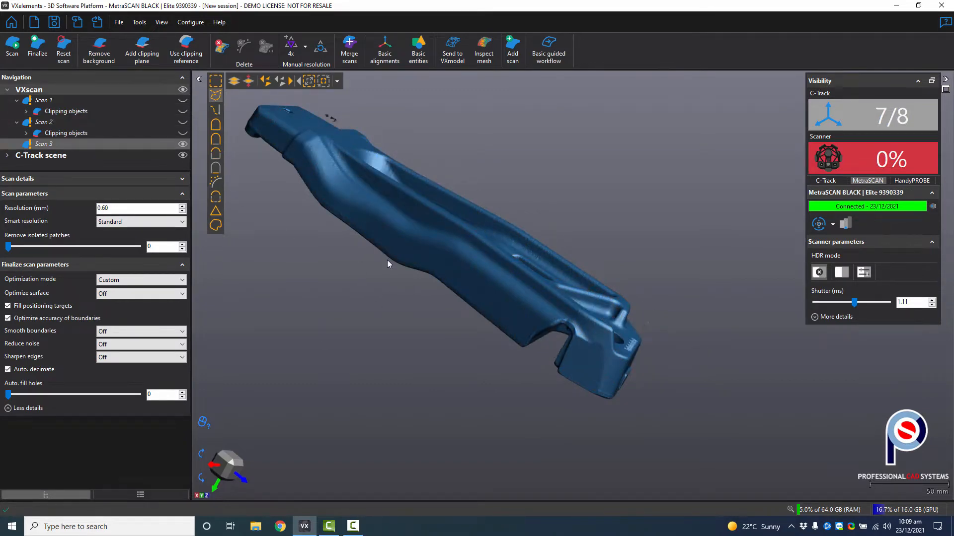
# - Select the part's connected mesh in Scan 3 and keep only that selection, deleting the stray floating patches
pyautogui.moveTo(387, 261); pyautogui.dragTo(445, 257)
pyautogui.scroll(3, 450, 264)
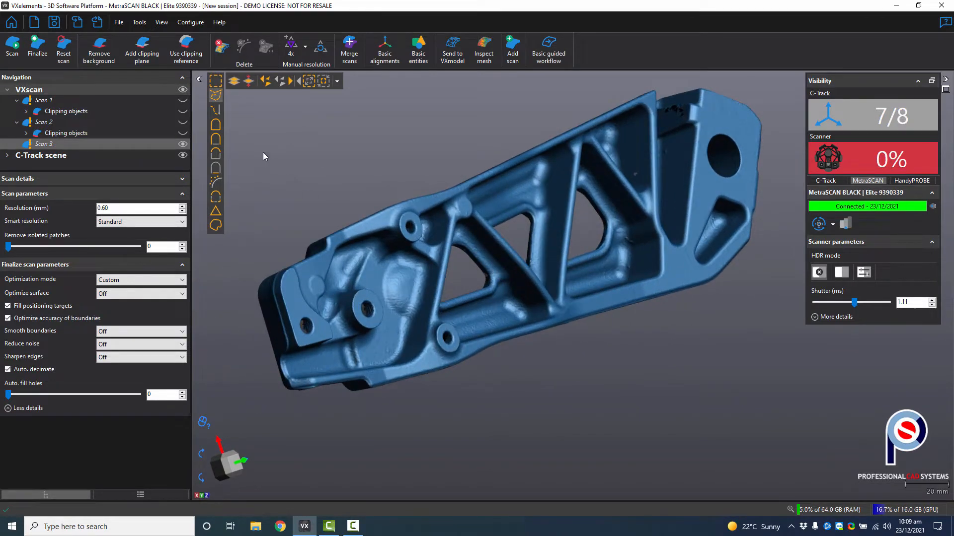
pyautogui.click(403, 210)
pyautogui.moveTo(583, 240); pyautogui.dragTo(579, 171)
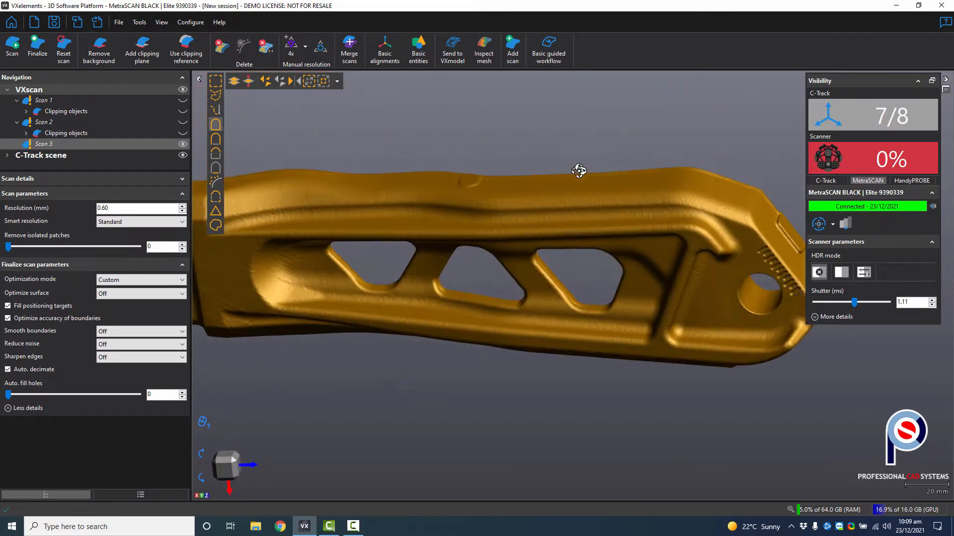
pyautogui.scroll(-3, 534, 223)
pyautogui.moveTo(535, 222); pyautogui.dragTo(517, 186)
pyautogui.scroll(6, 337, 341)
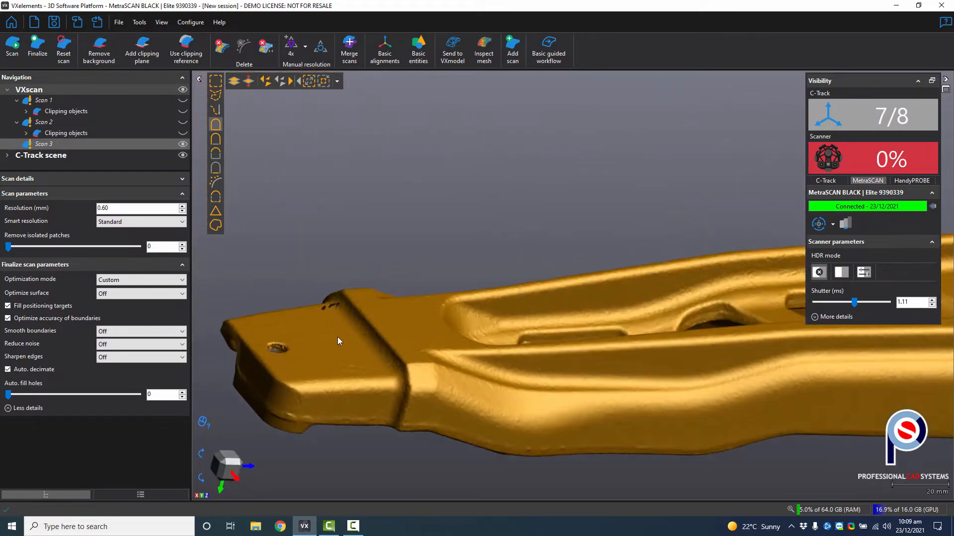
pyautogui.moveTo(341, 334); pyautogui.dragTo(402, 333)
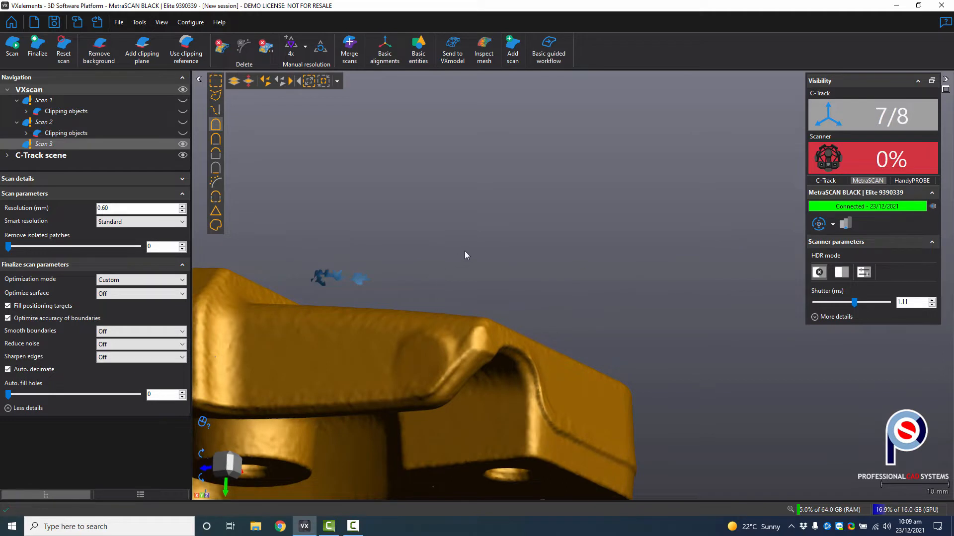
pyautogui.click(271, 52)
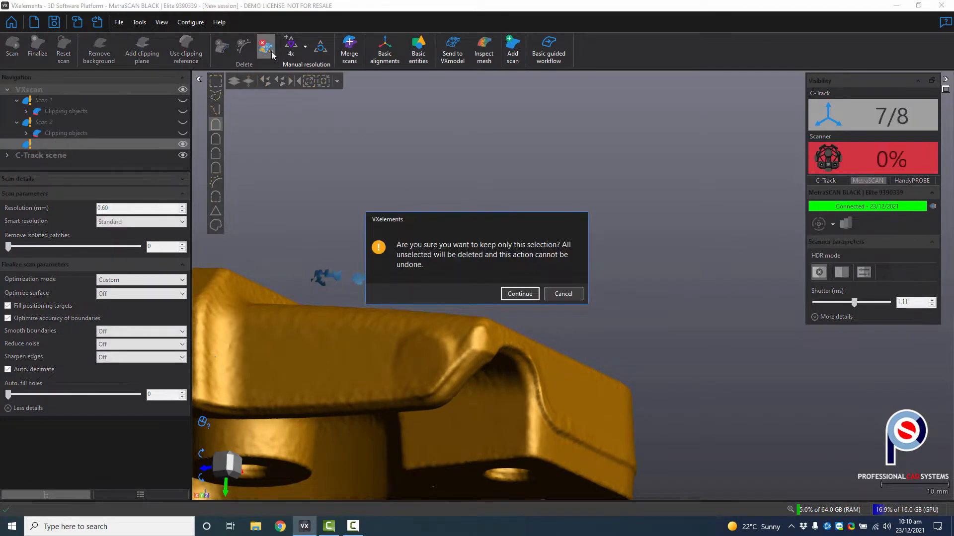
pyautogui.click(517, 295)
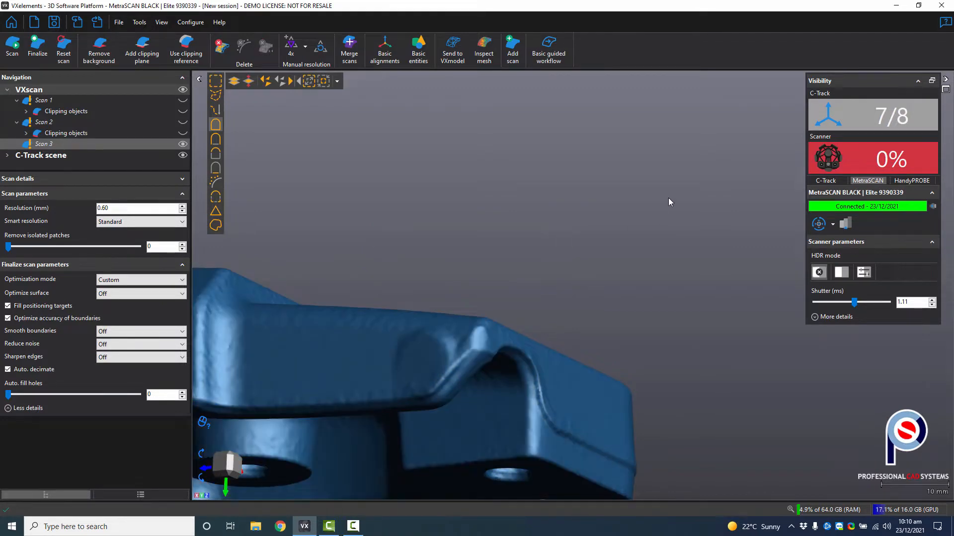
# - Finalize Scan 3 and examine the merged part from both sides
pyautogui.scroll(-4, 667, 199)
pyautogui.moveTo(586, 274); pyautogui.dragTo(507, 253)
pyautogui.moveTo(507, 253); pyautogui.dragTo(604, 227, button='middle')
pyautogui.scroll(-3, 665, 203)
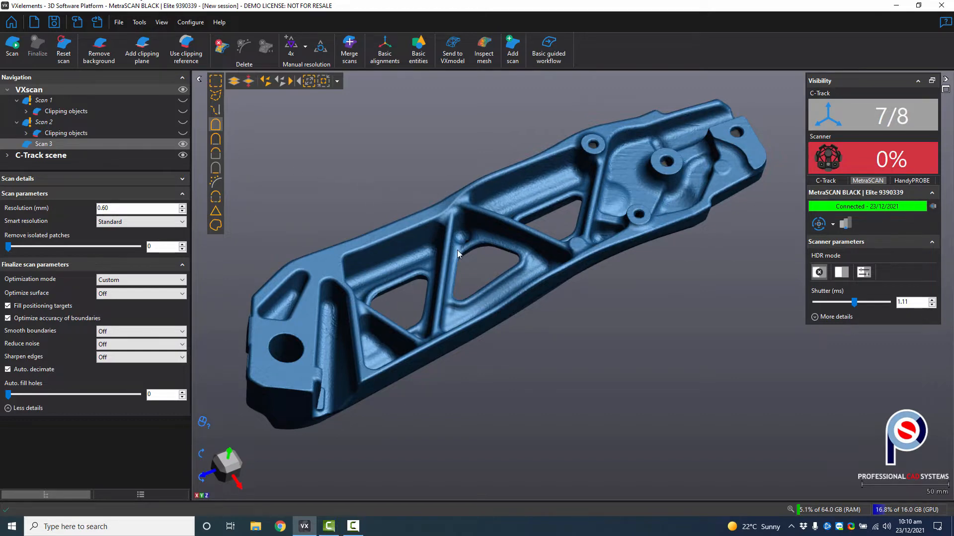
pyautogui.moveTo(458, 250); pyautogui.dragTo(475, 161)
pyautogui.moveTo(448, 212); pyautogui.dragTo(481, 224, button='middle')
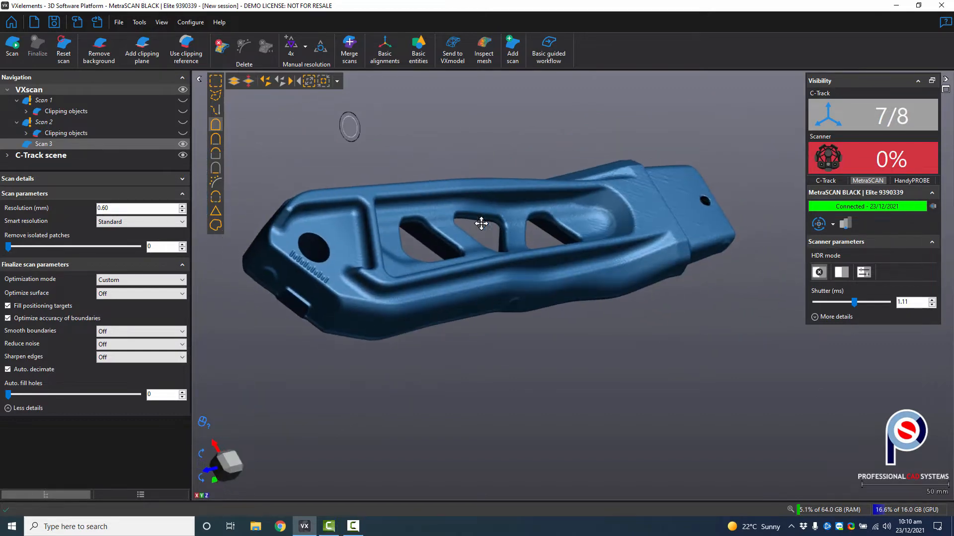
# - Export the Scan 3 mesh to the Desktop as a binary STL named Motor Cycle Part
pyautogui.moveTo(481, 224); pyautogui.dragTo(459, 231)
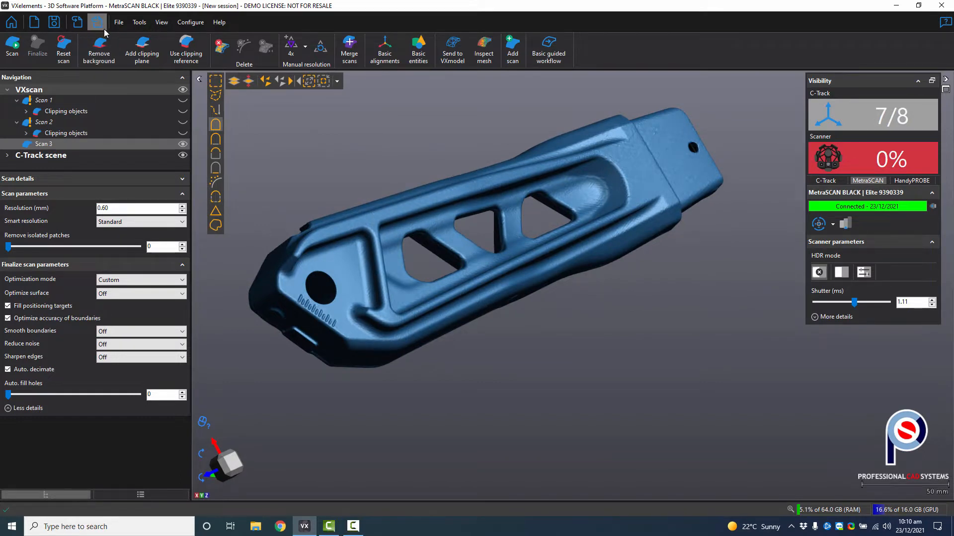
pyautogui.click(119, 22)
pyautogui.moveTo(132, 108)
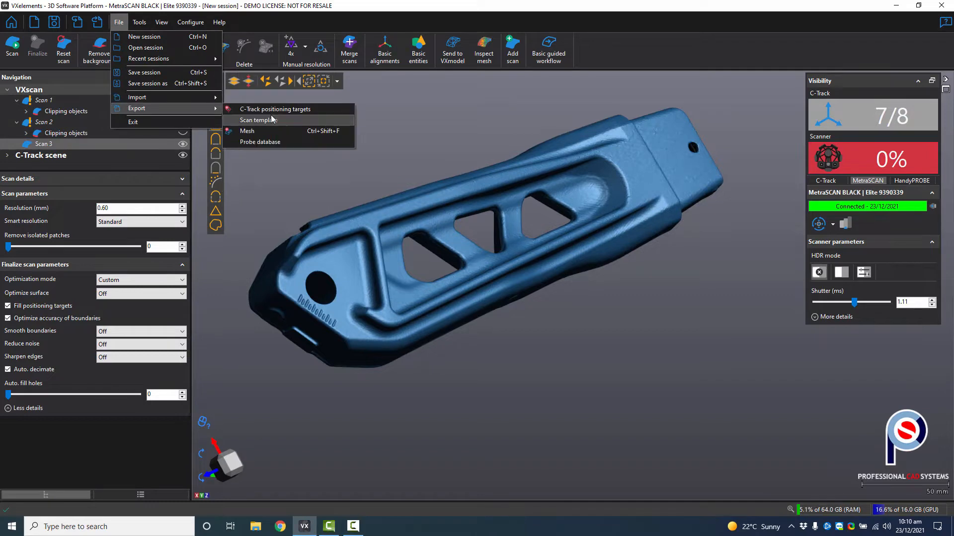
pyautogui.click(258, 129)
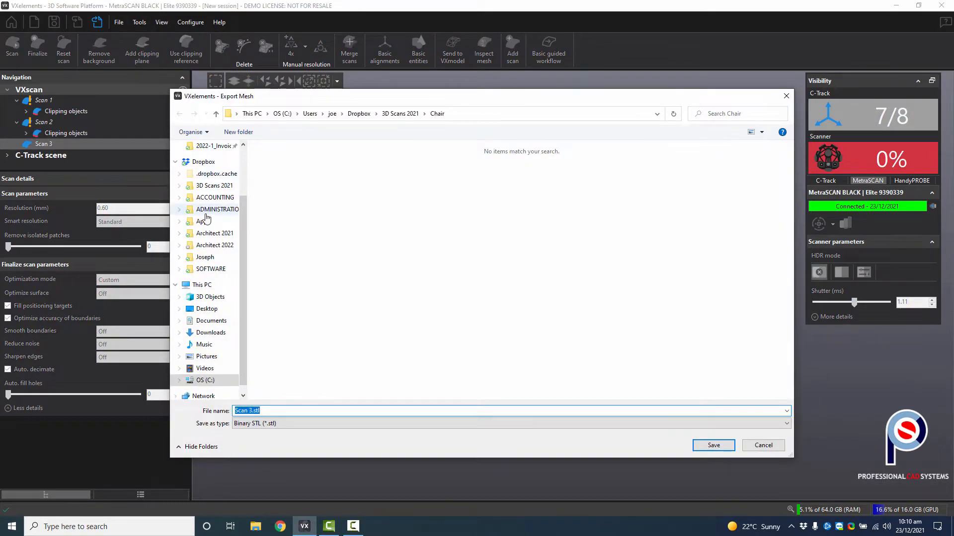
pyautogui.scroll(3, 208, 199)
pyautogui.click(207, 165)
pyautogui.click(330, 410)
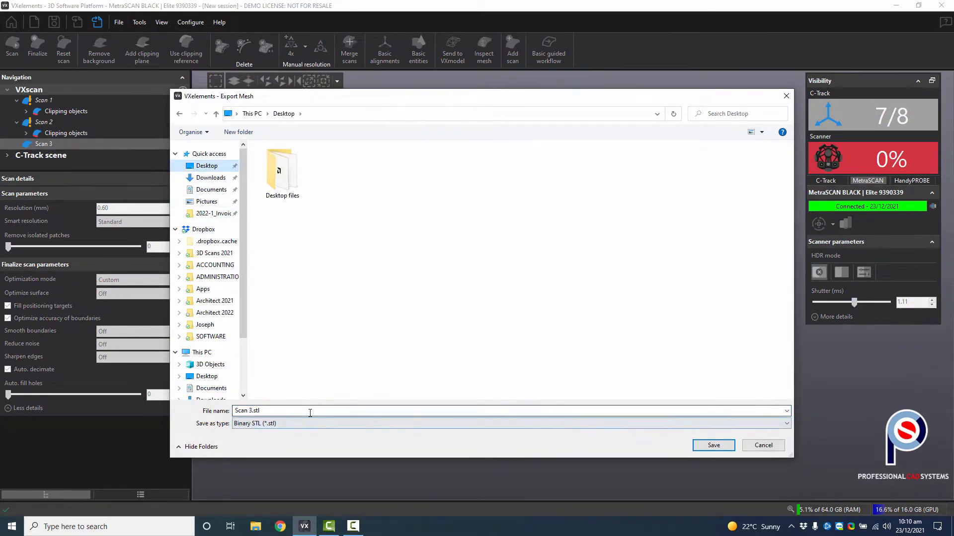
pyautogui.write('Motor')
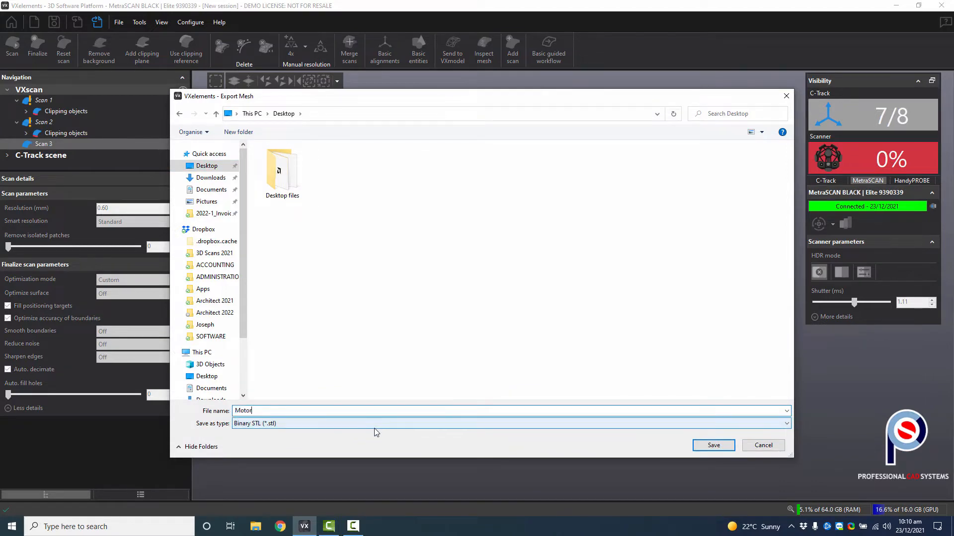
pyautogui.write(' Cycle Part')
pyautogui.press('Return')
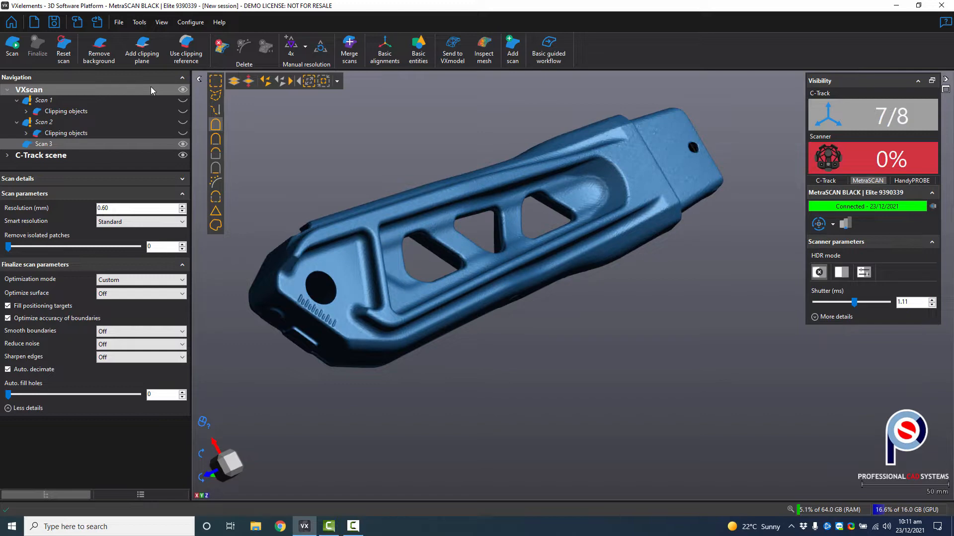
# - Save the scan session on the Desktop as a session file named Motor Cycle Part
pyautogui.click(50, 24)
pyautogui.write('Mo')
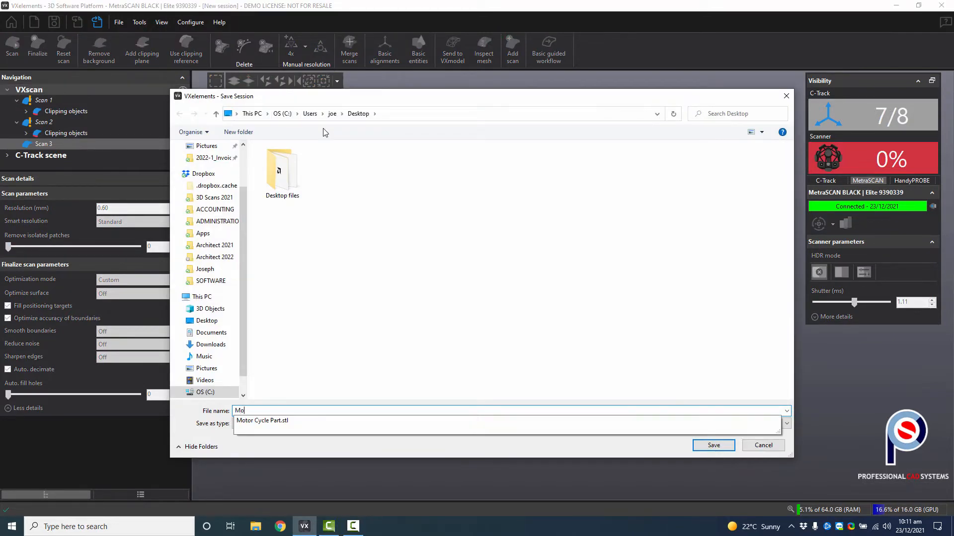
pyautogui.click(323, 420)
pyautogui.click(328, 411)
pyautogui.press('BackSpace')
pyautogui.press('BackSpace')
pyautogui.press('BackSpace')
pyautogui.press('BackSpace')
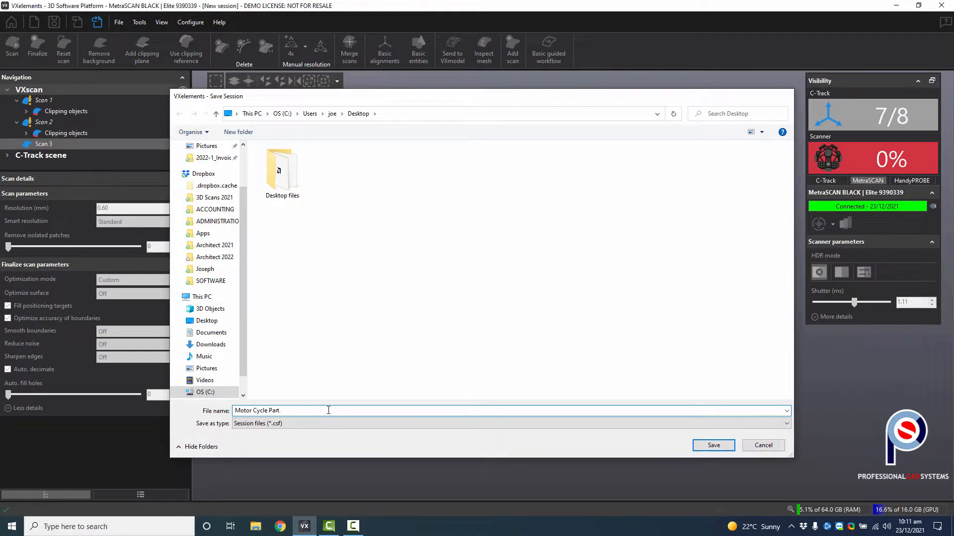
pyautogui.press('Return')
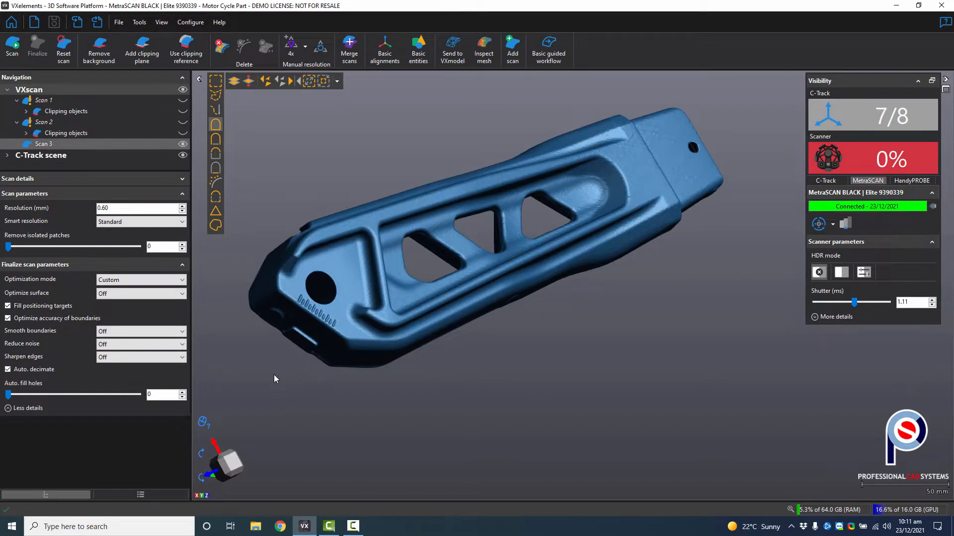
# - Display the mesh as triangles and wire frame and examine the triangle density around the large hole and the engraved characters
pyautogui.scroll(5, 336, 312)
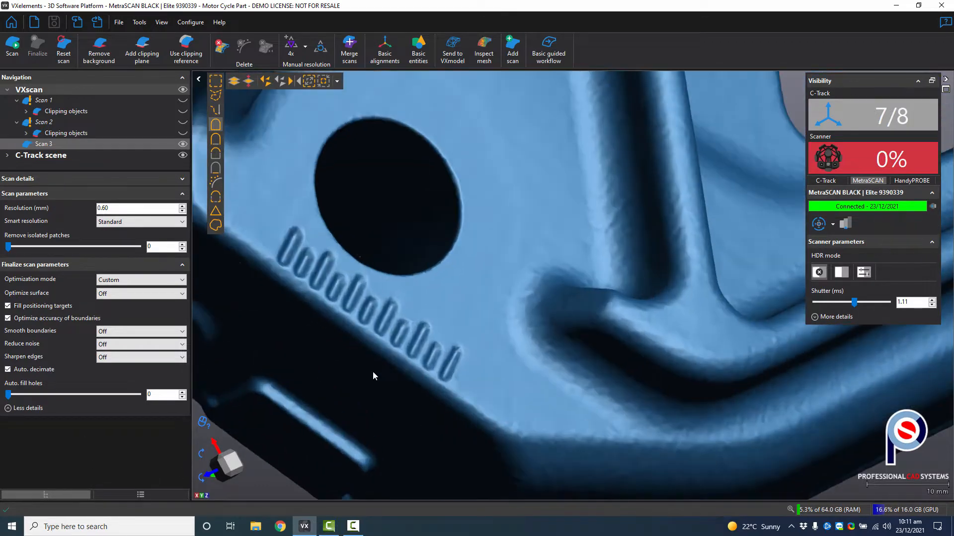
pyautogui.scroll(-3, 358, 347)
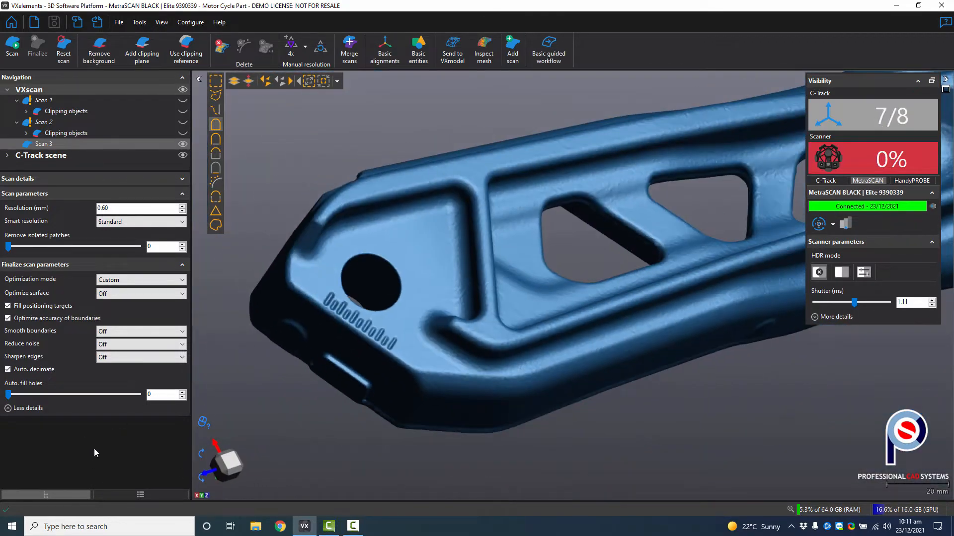
pyautogui.click(106, 493)
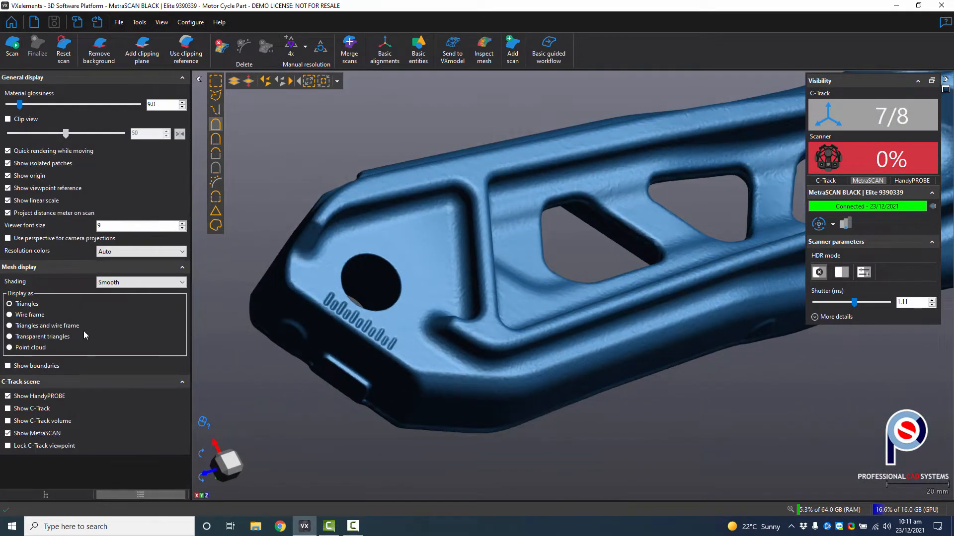
pyautogui.click(49, 328)
pyautogui.scroll(3, 427, 275)
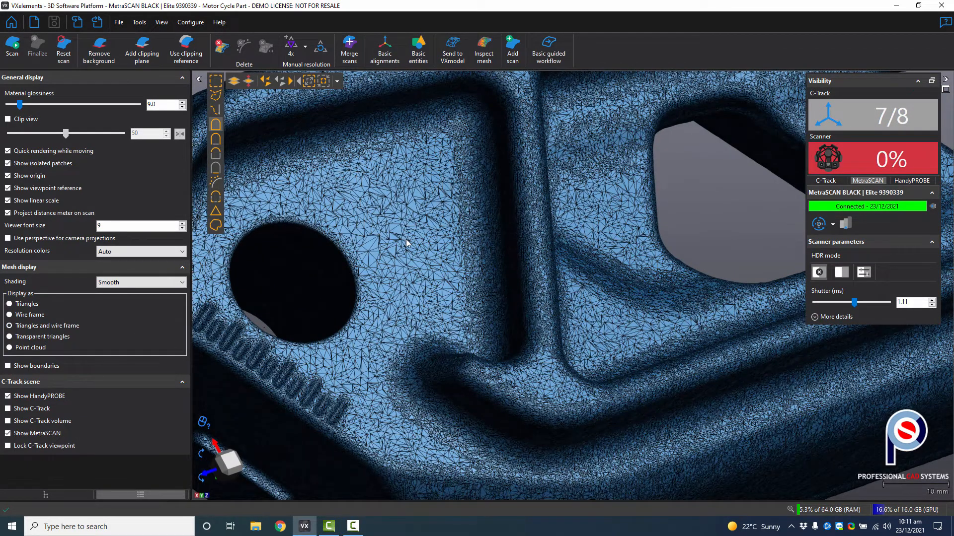
pyautogui.scroll(-4, 406, 243)
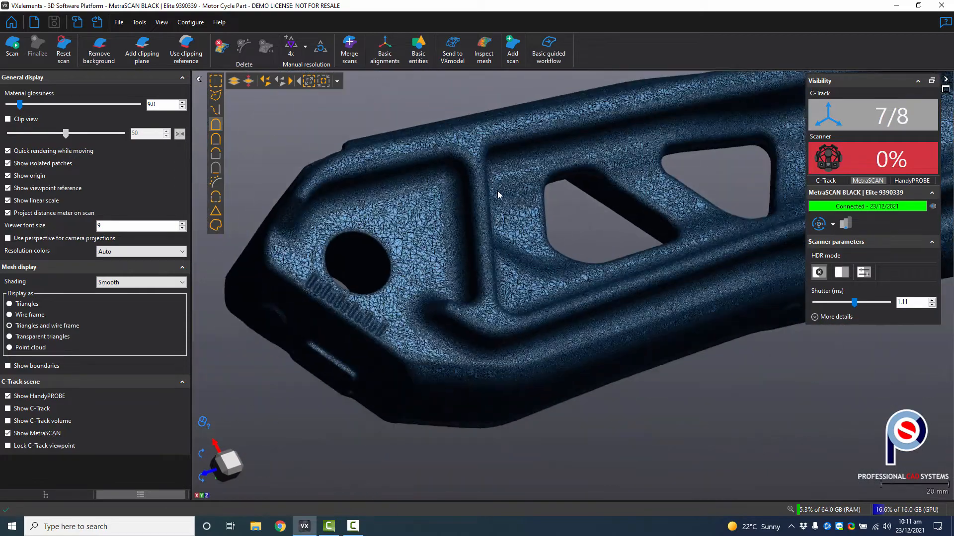
pyautogui.scroll(-2, 446, 298)
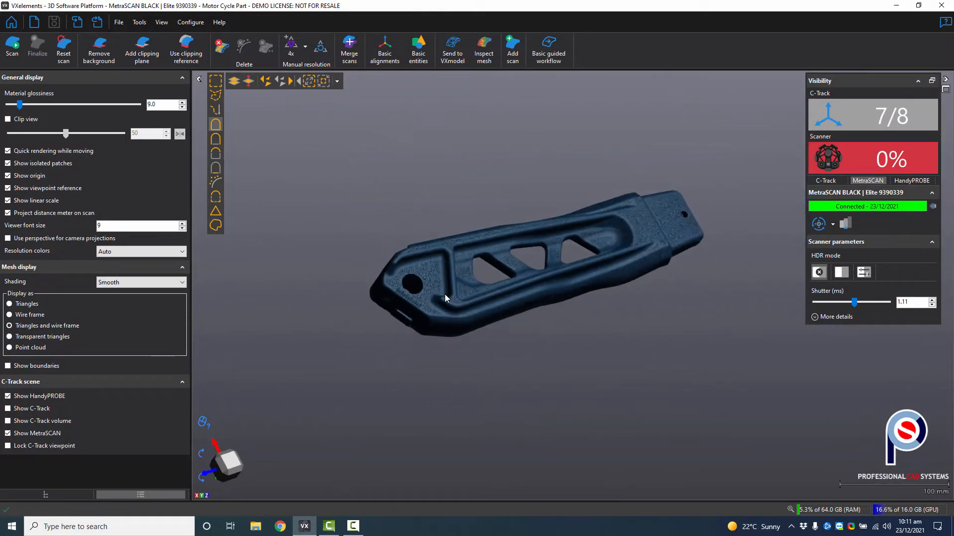
pyautogui.scroll(10, 394, 313)
pyautogui.scroll(2, 353, 334)
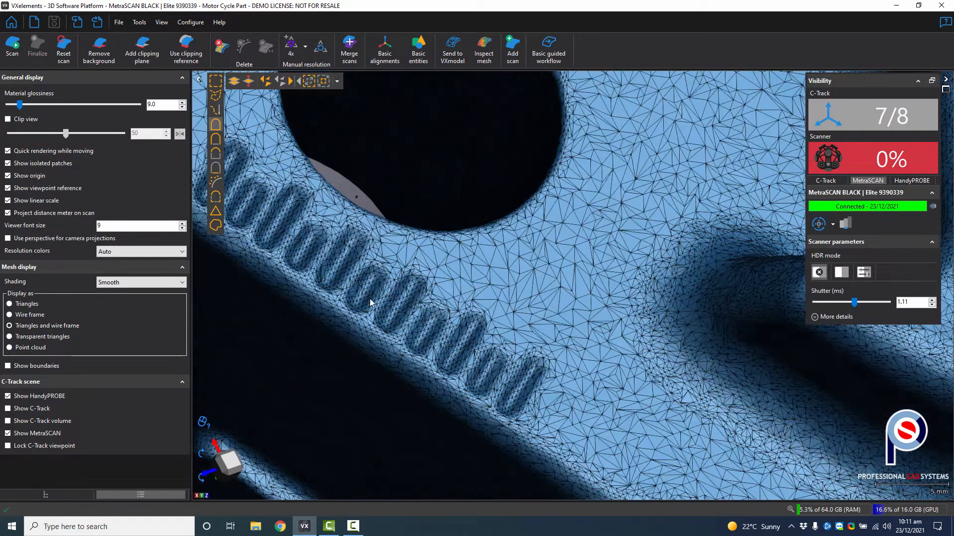
pyautogui.scroll(-3, 348, 286)
pyautogui.scroll(-5, 337, 316)
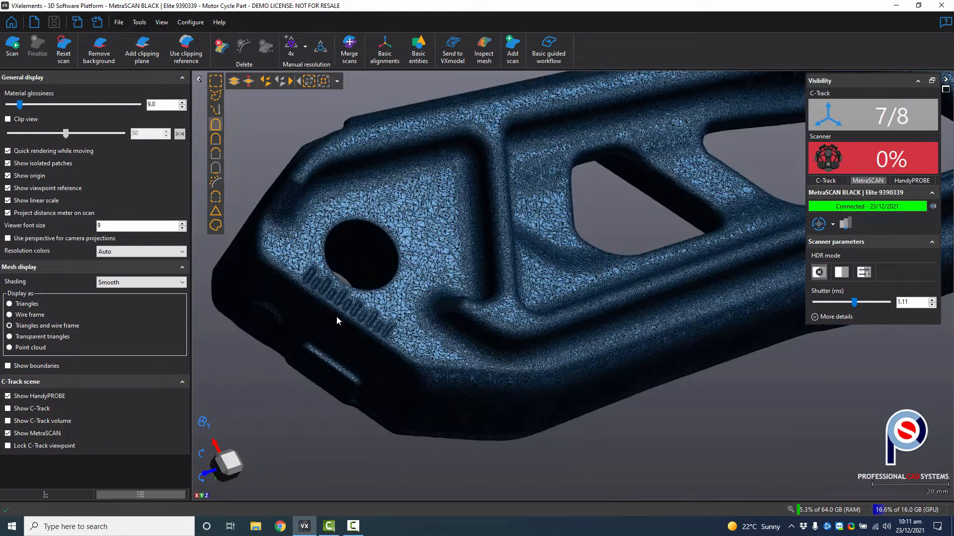
pyautogui.moveTo(413, 323); pyautogui.dragTo(352, 339, button='middle')
pyautogui.scroll(-3, 386, 330)
pyautogui.moveTo(386, 330); pyautogui.dragTo(449, 304)
# - Return the mesh display to triangles without the wire frame and view the part's surface again
pyautogui.click(27, 304)
pyautogui.scroll(3, 419, 290)
pyautogui.moveTo(449, 303); pyautogui.dragTo(402, 291, button='middle')
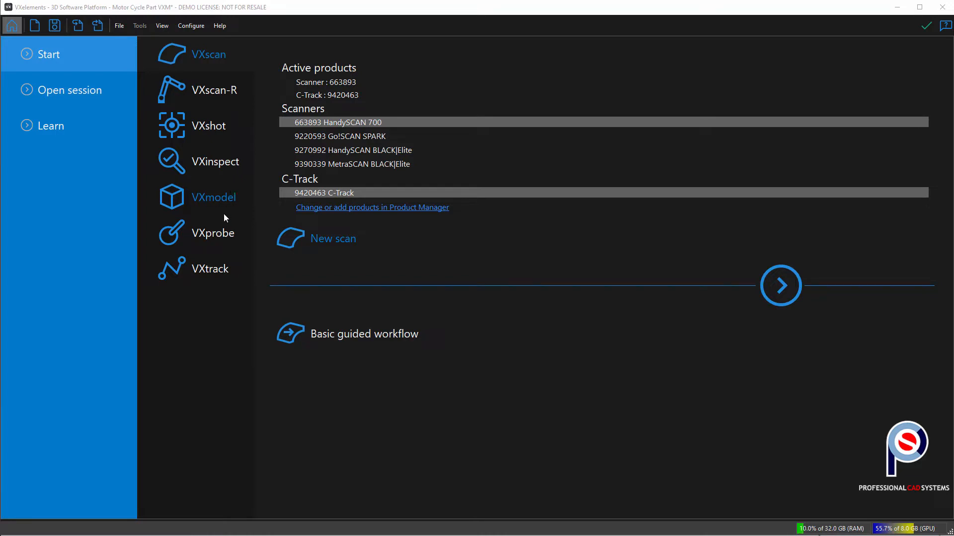
# - Import the mesh Motor Cycle Part 2.stl into VXmodel and view the part from several angles
pyautogui.click(207, 198)
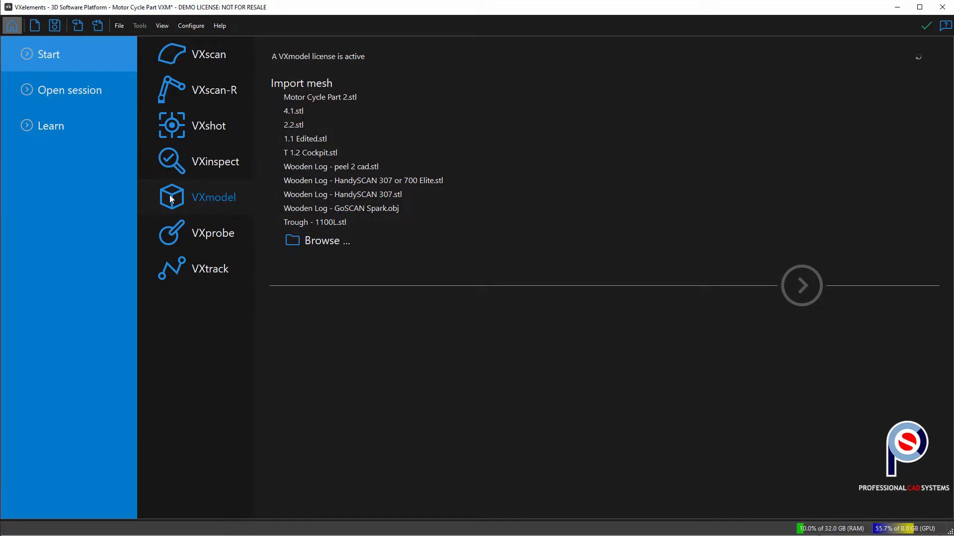
pyautogui.click(296, 239)
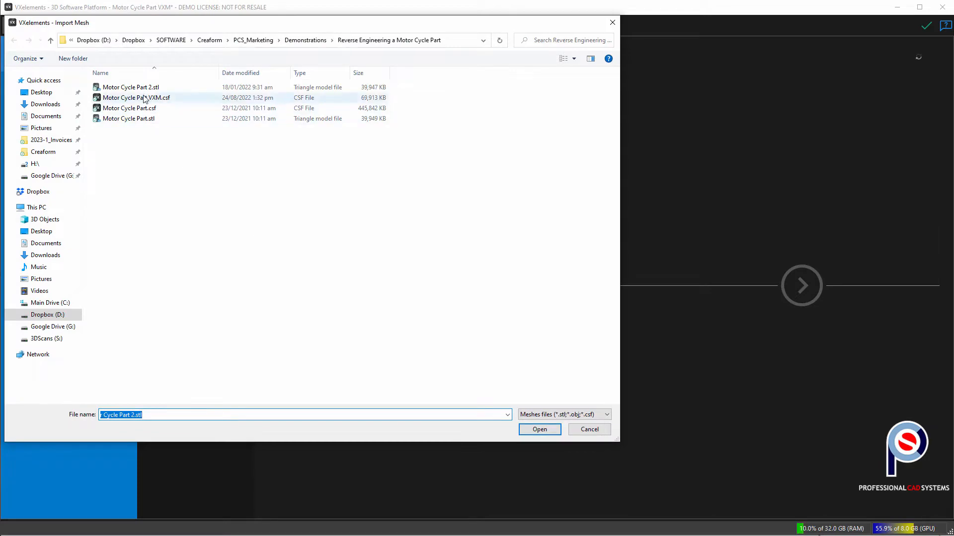
pyautogui.doubleClick(142, 88)
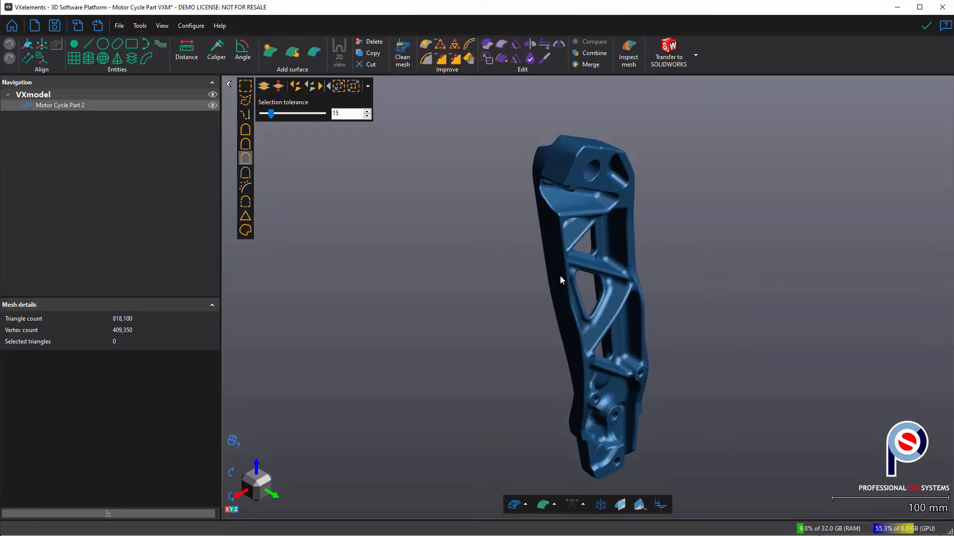
pyautogui.moveTo(559, 275); pyautogui.dragTo(640, 293)
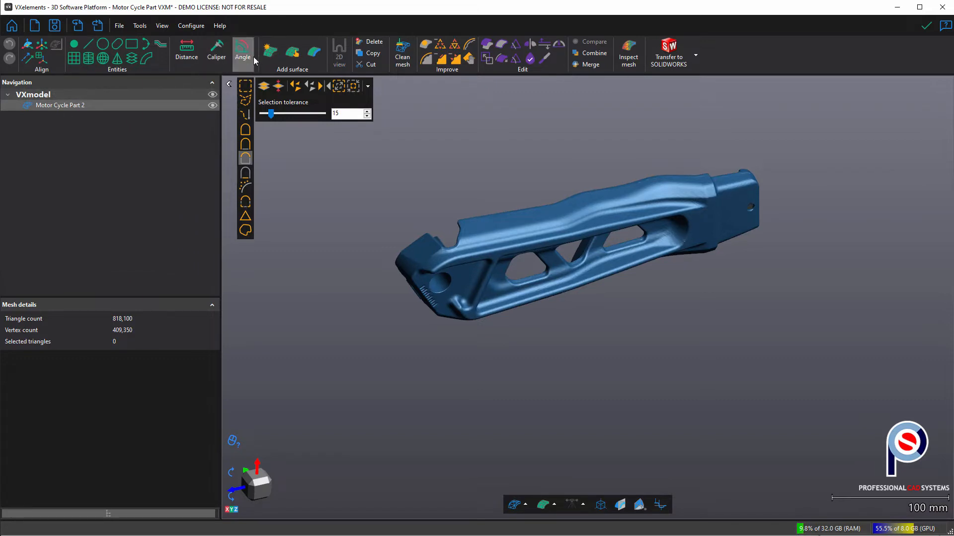
pyautogui.moveTo(579, 240); pyautogui.dragTo(593, 267, button='middle')
pyautogui.scroll(3, 593, 265)
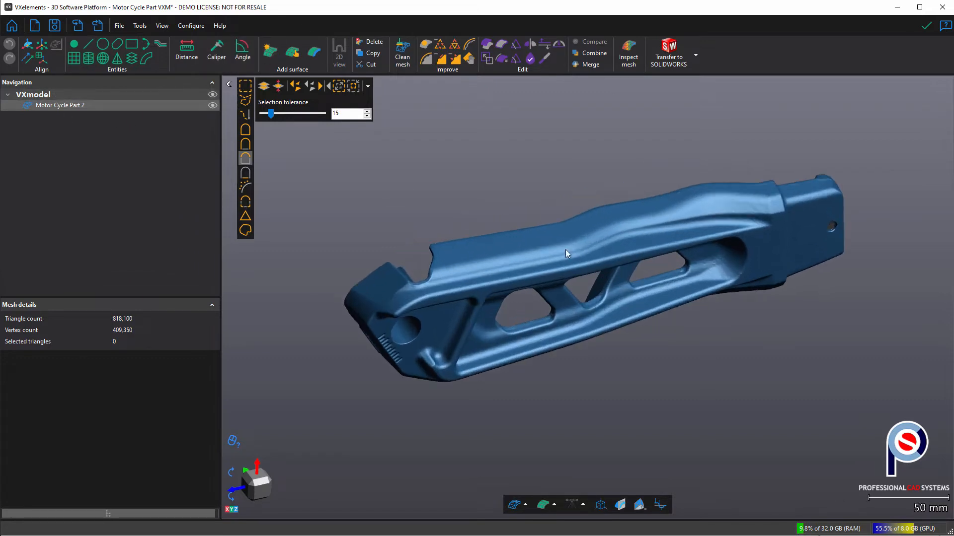
pyautogui.moveTo(565, 250); pyautogui.dragTo(573, 248)
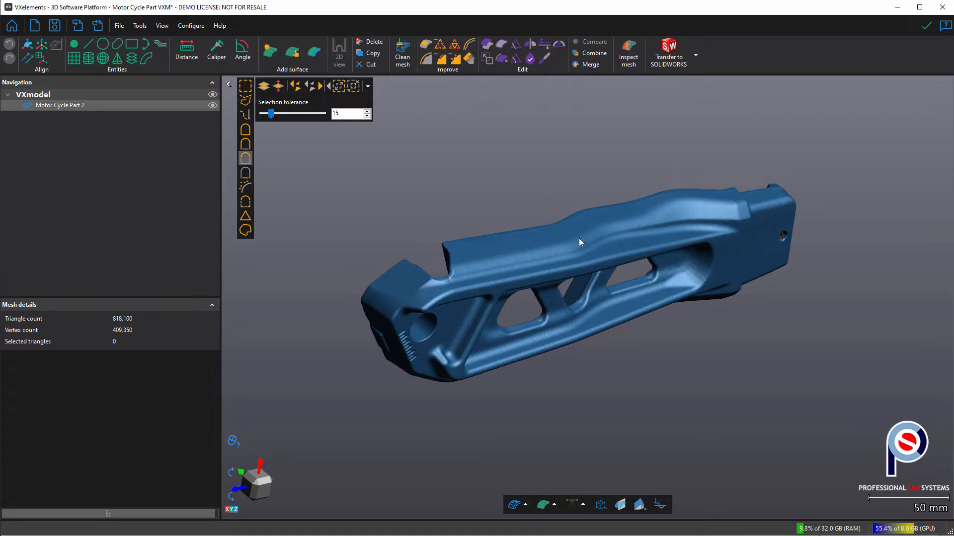
# - Fit a plane entity to the flat face surrounding the large hole at the part's end, on the ribbed side
pyautogui.moveTo(591, 251); pyautogui.dragTo(604, 298)
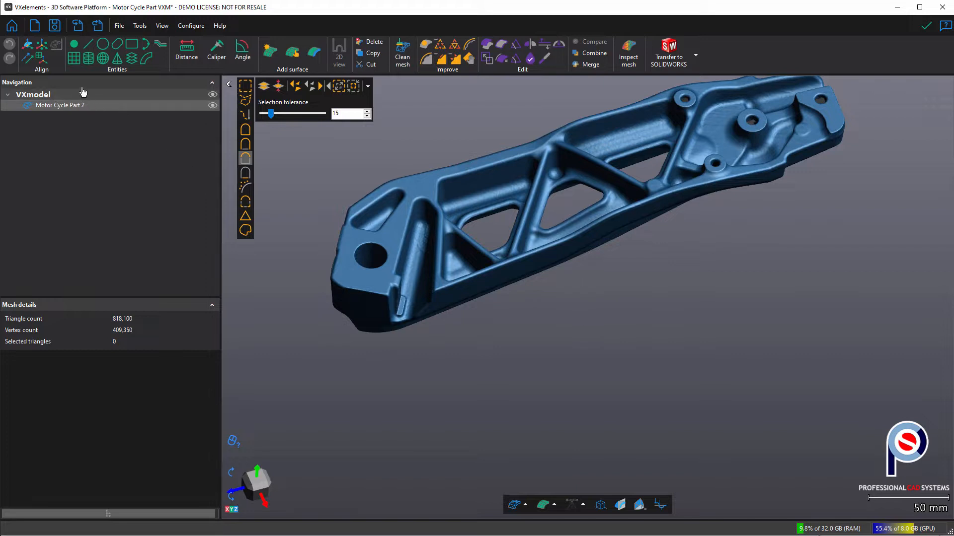
pyautogui.click(74, 58)
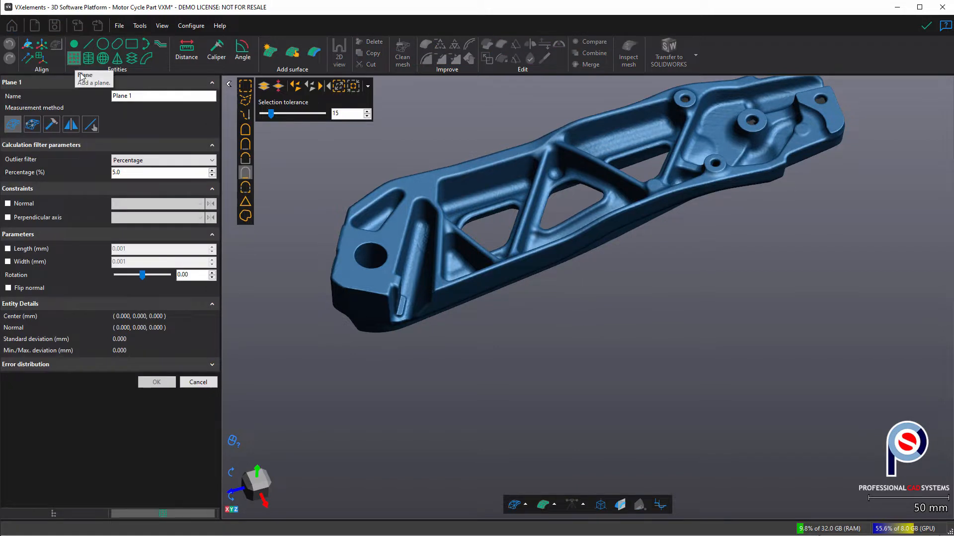
pyautogui.click(247, 174)
pyautogui.click(383, 237)
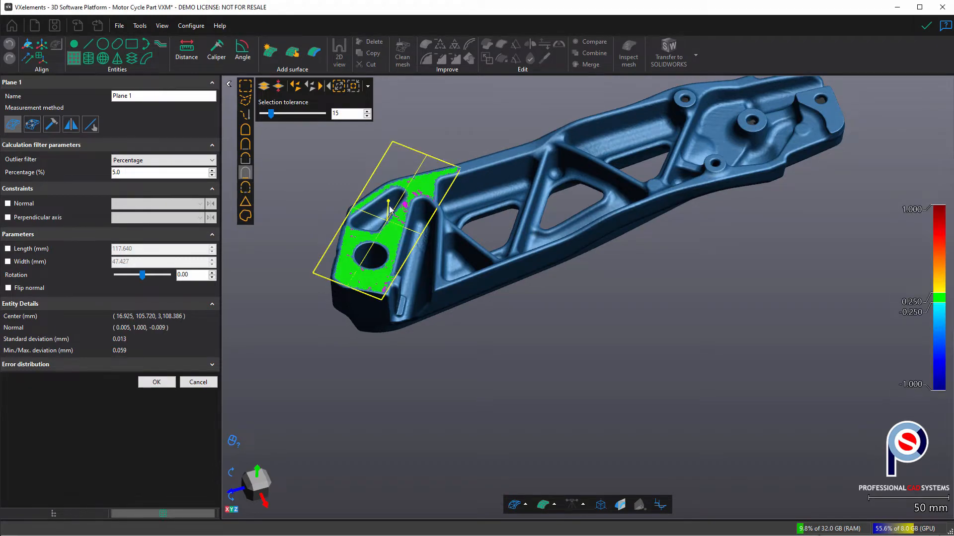
pyautogui.scroll(3, 367, 243)
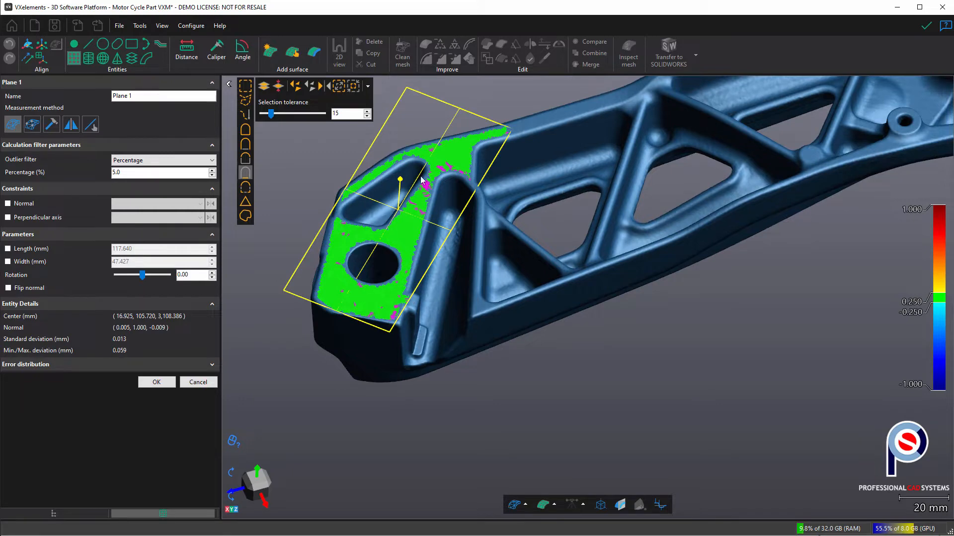
pyautogui.moveTo(401, 235); pyautogui.dragTo(399, 224)
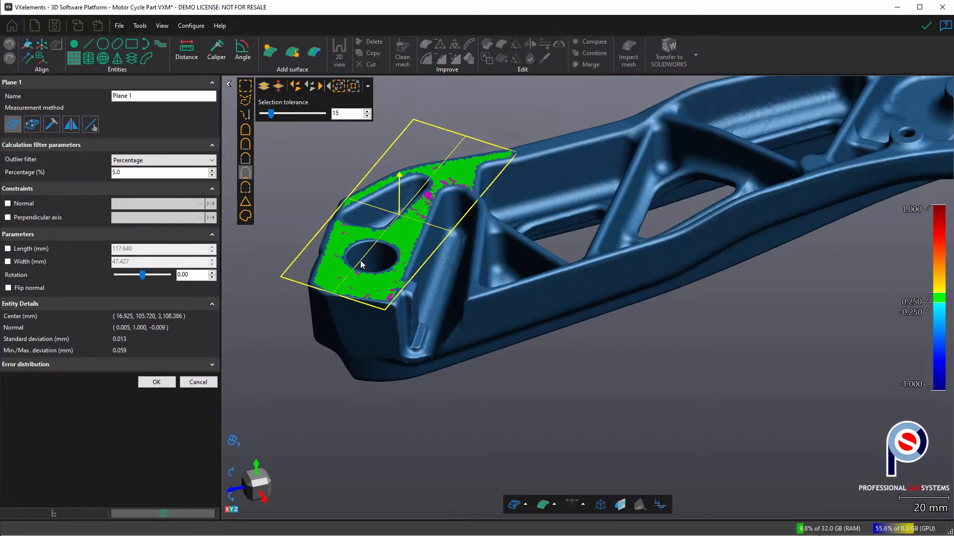
# - Set the plane's symmetric error distribution tolerance to 0.100 mm, accept the plane and end plane creation
pyautogui.click(83, 366)
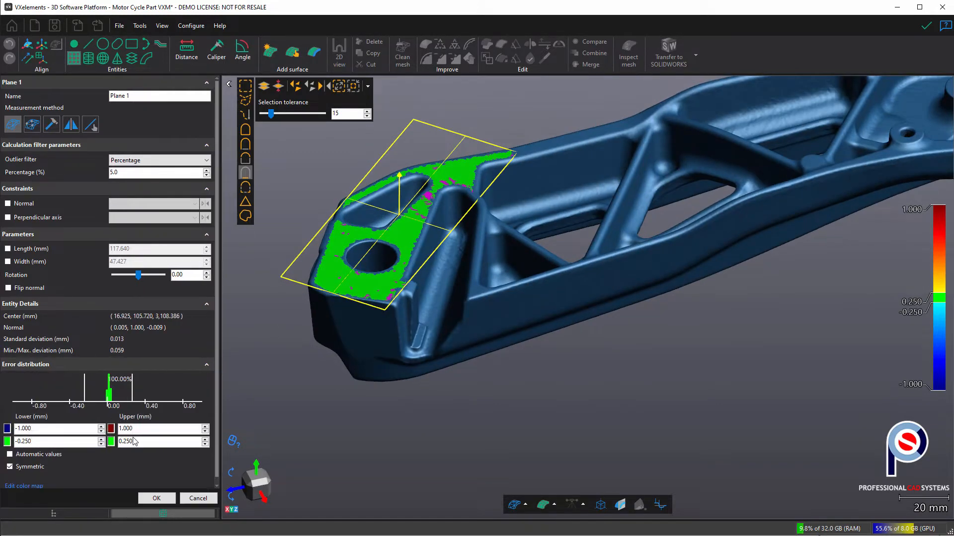
pyautogui.moveTo(131, 443); pyautogui.dragTo(124, 442)
pyautogui.write('100')
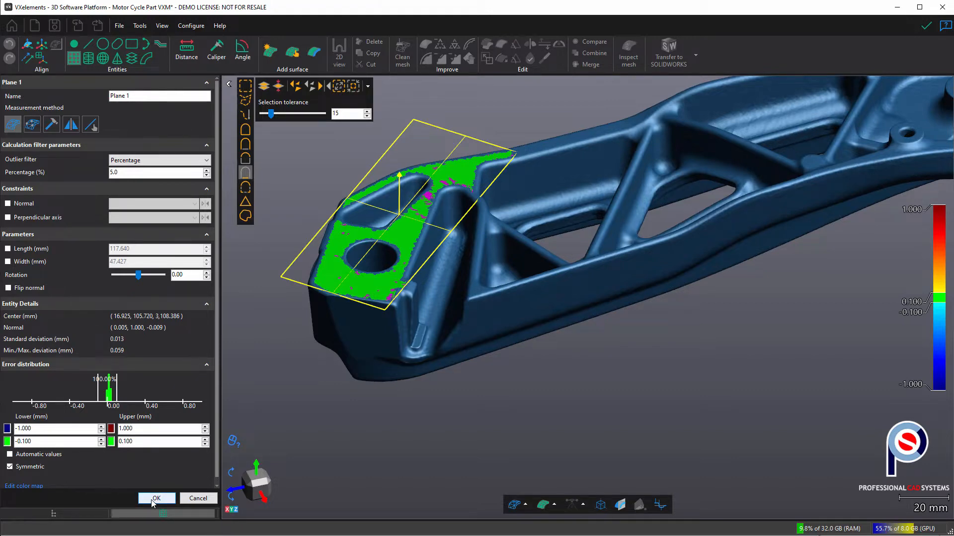
pyautogui.click(153, 499)
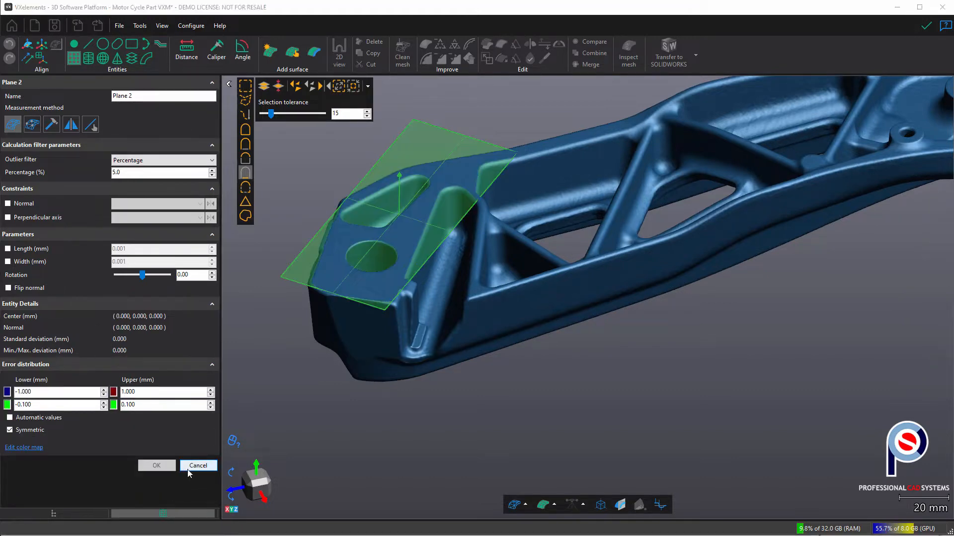
pyautogui.click(197, 466)
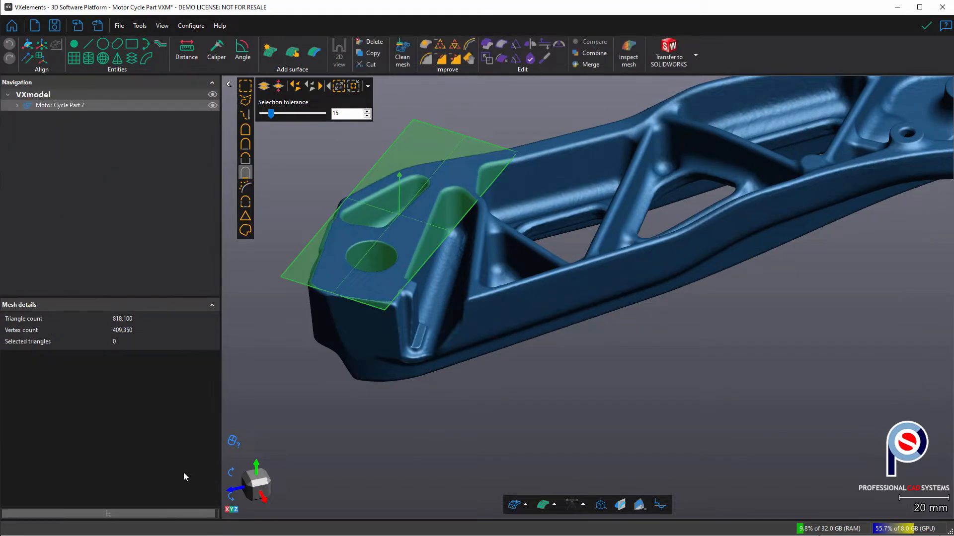
# - Fit a cylinder entity to the wall of the large hole and set its symmetric error distribution tolerance to 0.100 mm
pyautogui.click(88, 59)
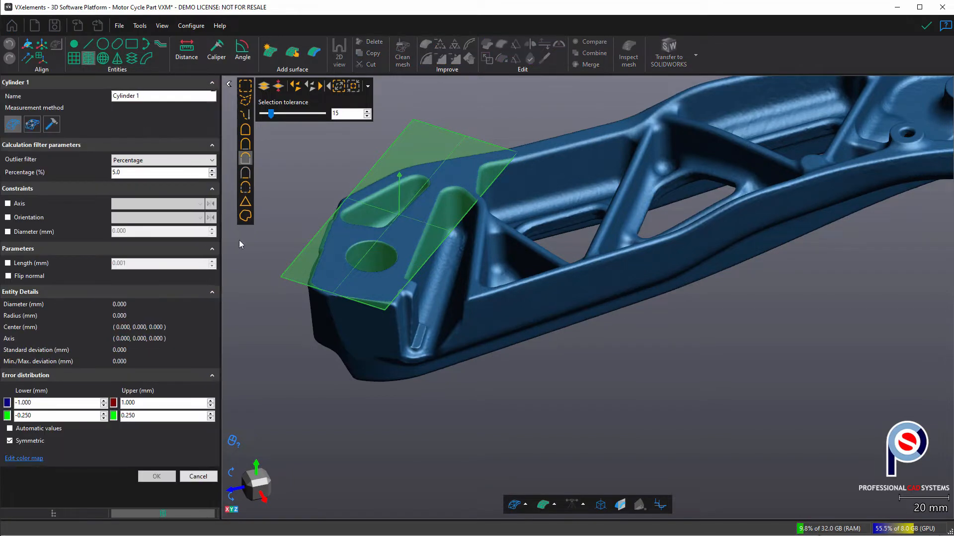
pyautogui.click(362, 258)
pyautogui.scroll(4, 367, 263)
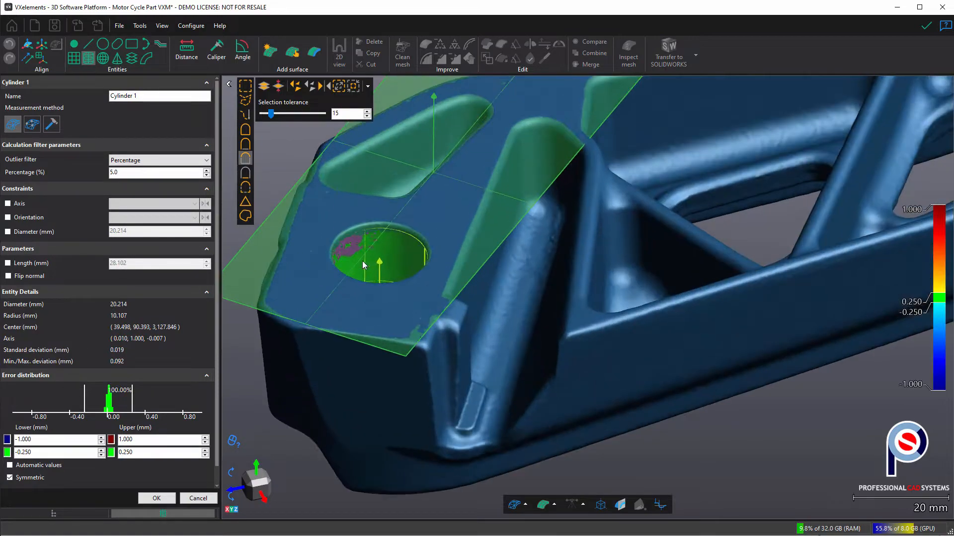
pyautogui.moveTo(373, 259); pyautogui.dragTo(217, 357, button='middle')
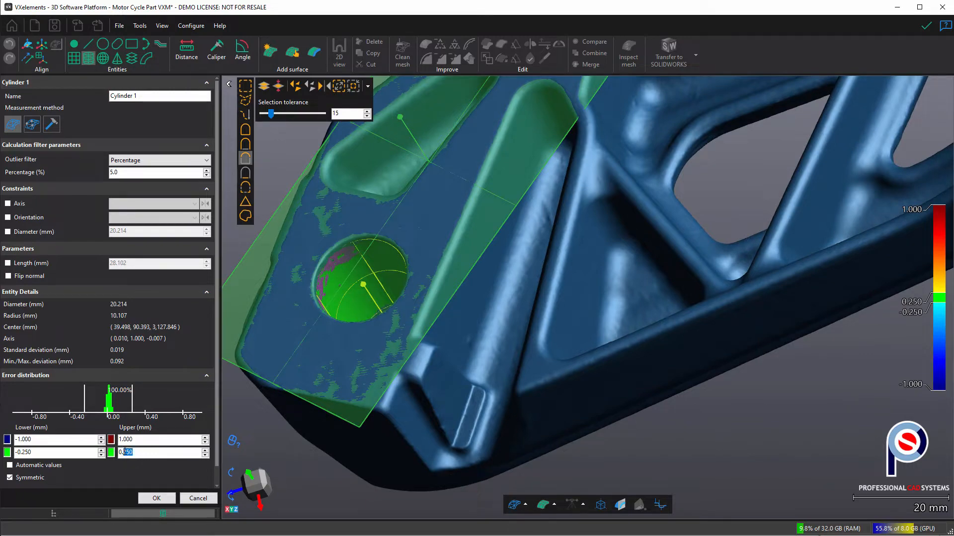
pyautogui.press('Return')
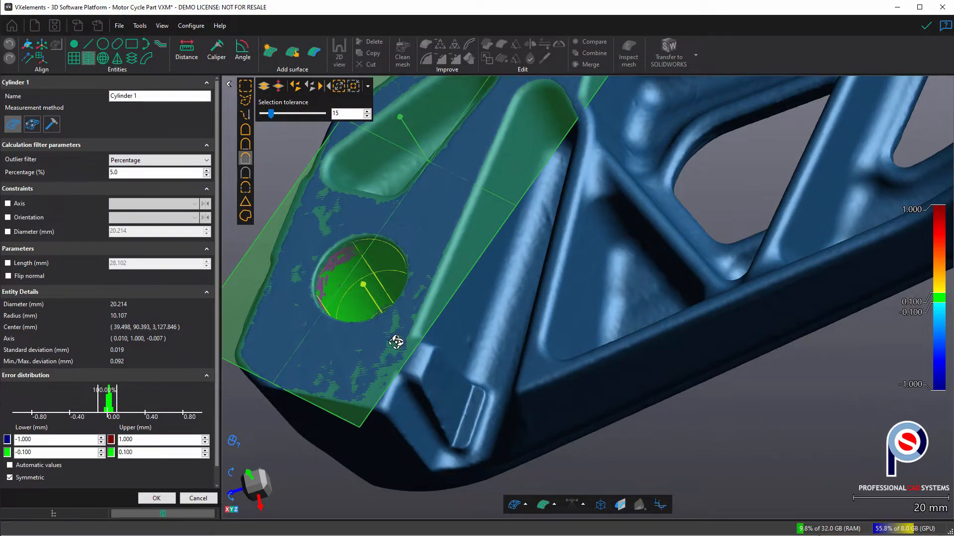
pyautogui.moveTo(411, 355); pyautogui.dragTo(399, 352, button='middle')
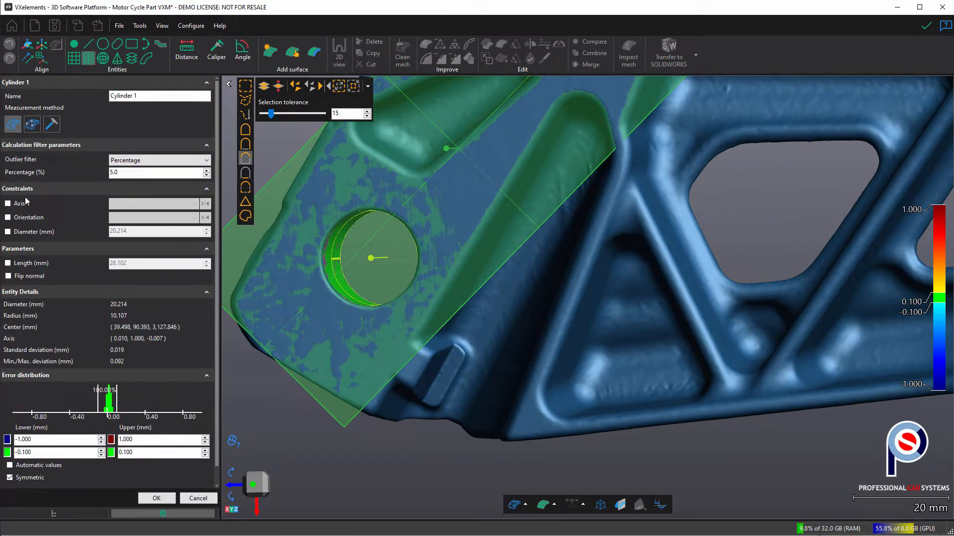
# - Override the large hole cylinder's length with 35 mm and view it from the side
pyautogui.click(21, 264)
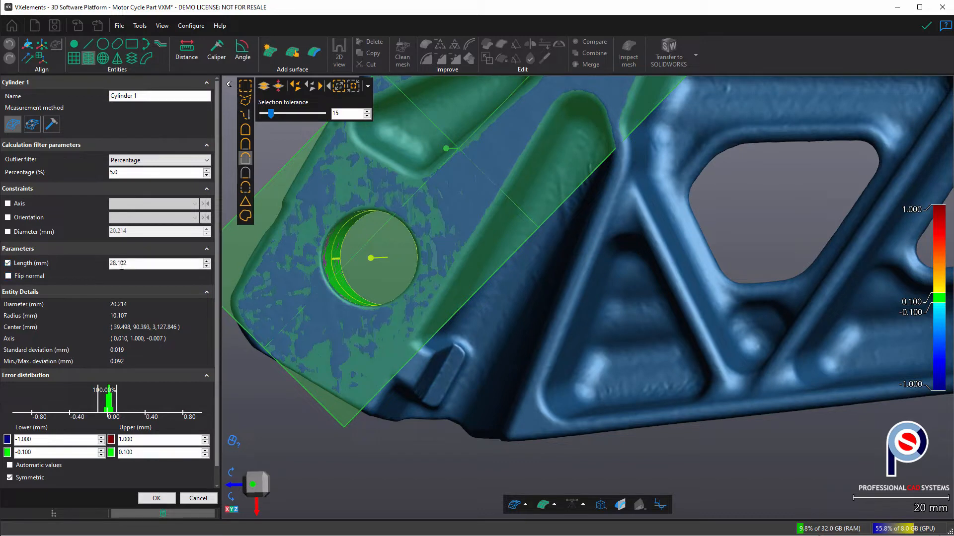
pyautogui.hotkey('ctrl', 'a')
pyautogui.write('35')
pyautogui.press('Return')
pyautogui.moveTo(434, 258); pyautogui.dragTo(432, 304)
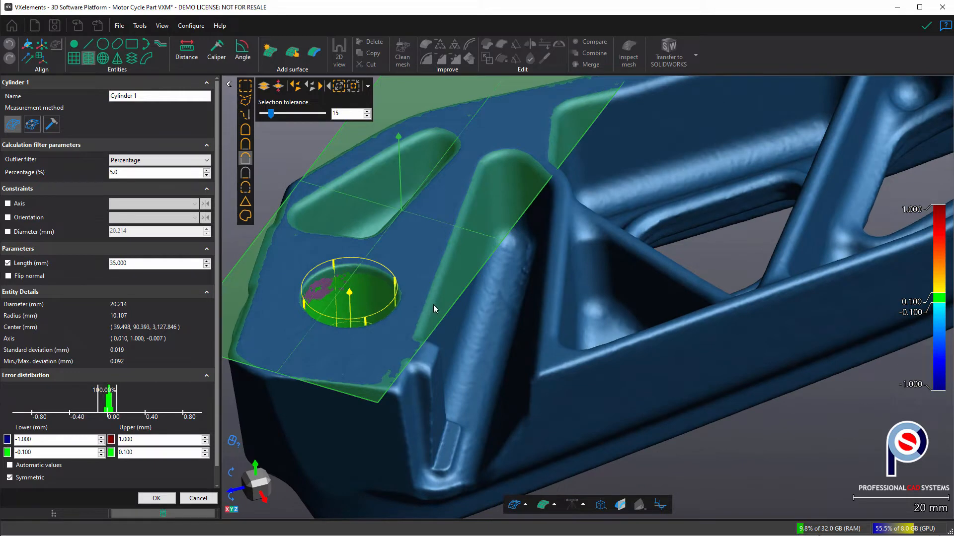
# - Constrain the large hole cylinder's diameter to 20 mm and accept the entity
pyautogui.click(8, 231)
pyautogui.doubleClick(110, 232)
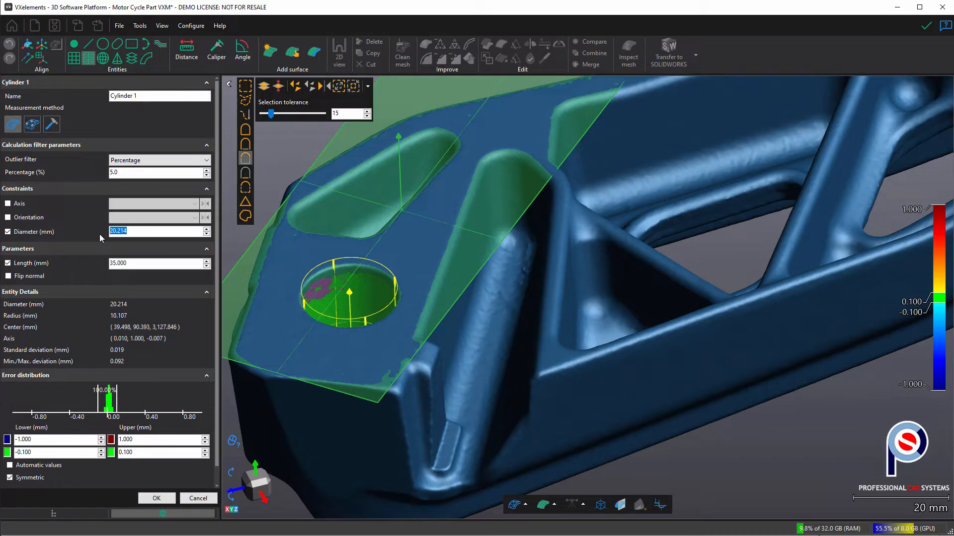
pyautogui.press('Return')
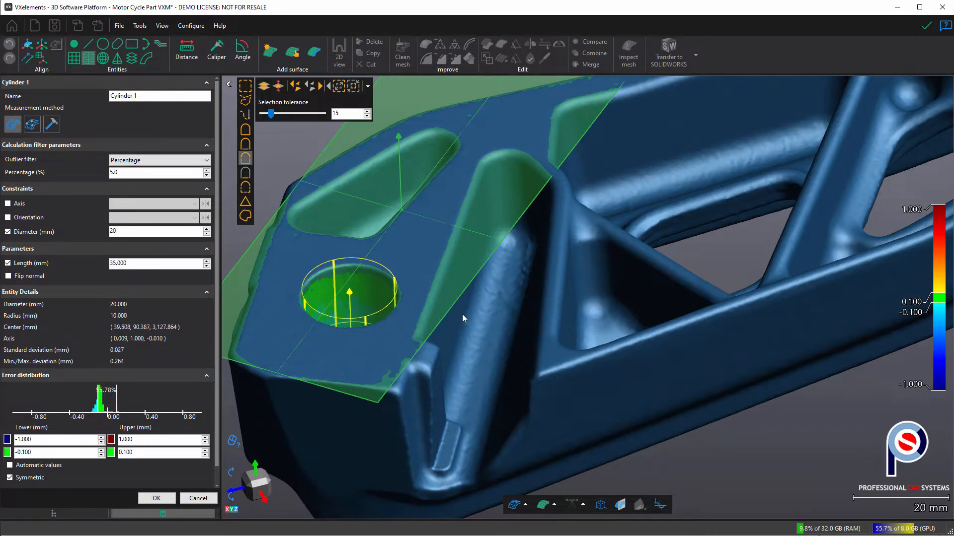
pyautogui.moveTo(462, 314)
pyautogui.mouseDown()
pyautogui.moveTo(458, 268)
pyautogui.moveTo(452, 313)
pyautogui.moveTo(454, 297)
pyautogui.mouseUp()
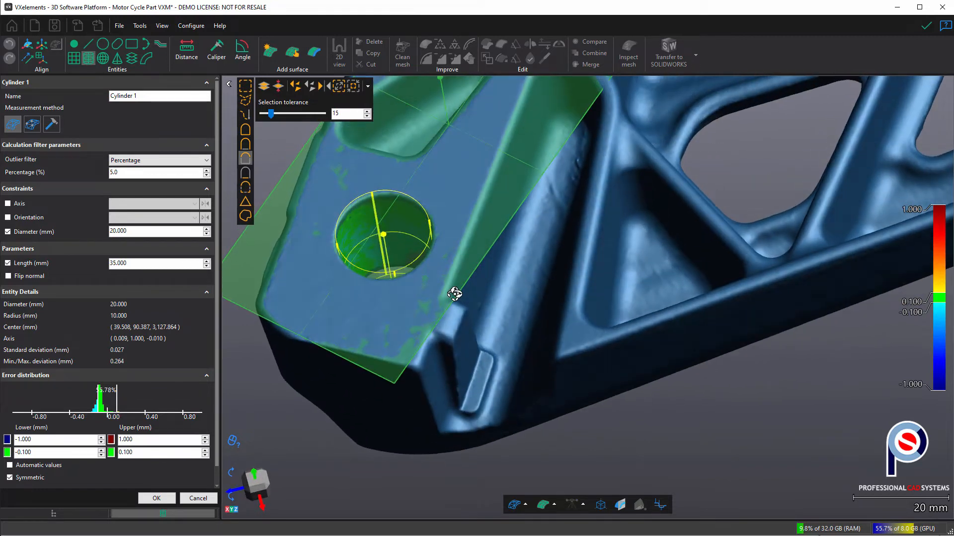
pyautogui.click(144, 502)
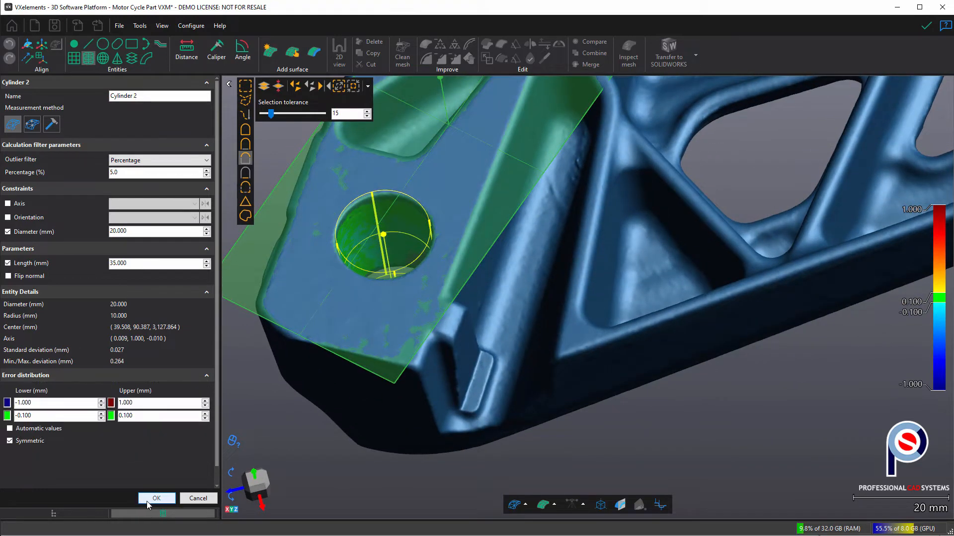
# - Select the wall of the small corner hole at the part's opposite end for a second cylinder, using a selection tolerance of 29
pyautogui.moveTo(430, 350); pyautogui.dragTo(338, 355)
pyautogui.scroll(-2, 337, 356)
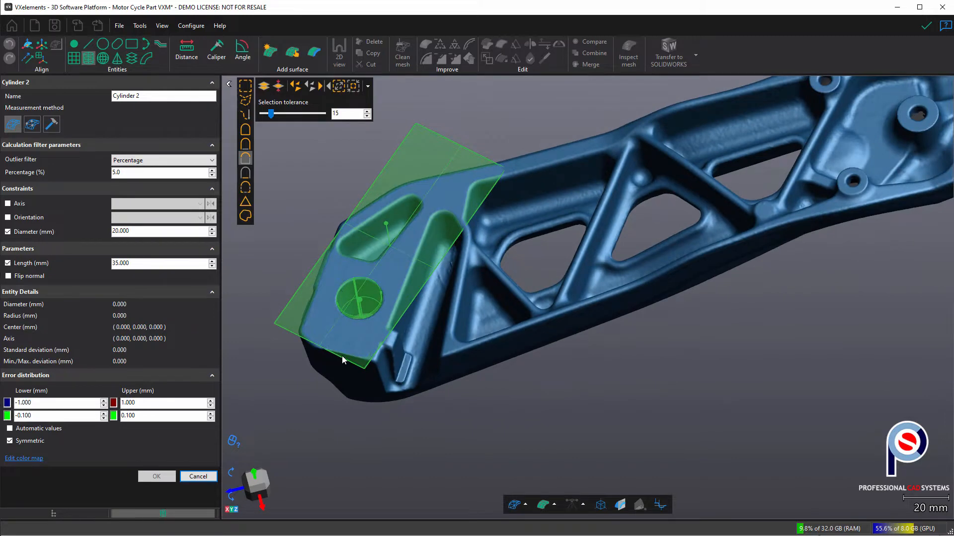
pyautogui.moveTo(790, 208); pyautogui.dragTo(330, 361, button='middle')
pyautogui.scroll(9, 556, 241)
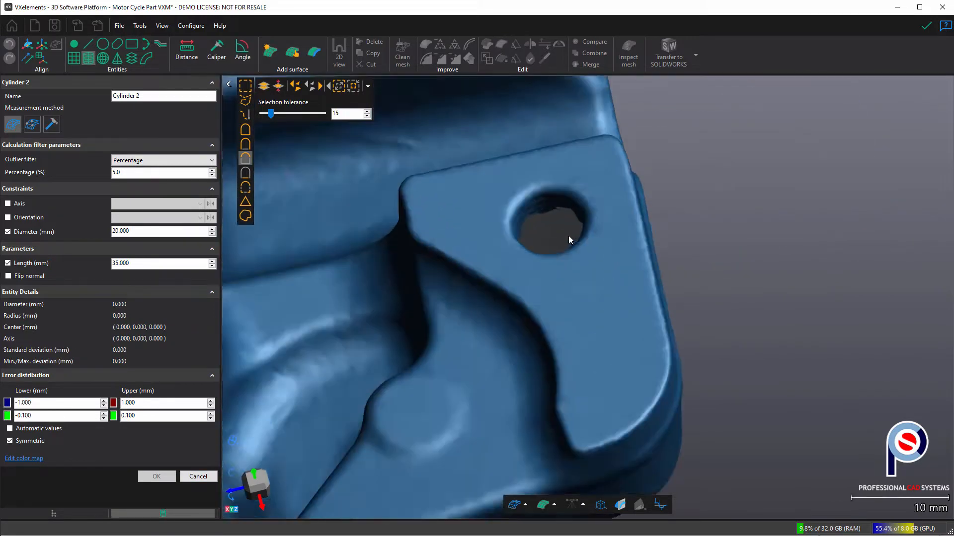
pyautogui.moveTo(623, 182); pyautogui.dragTo(615, 181)
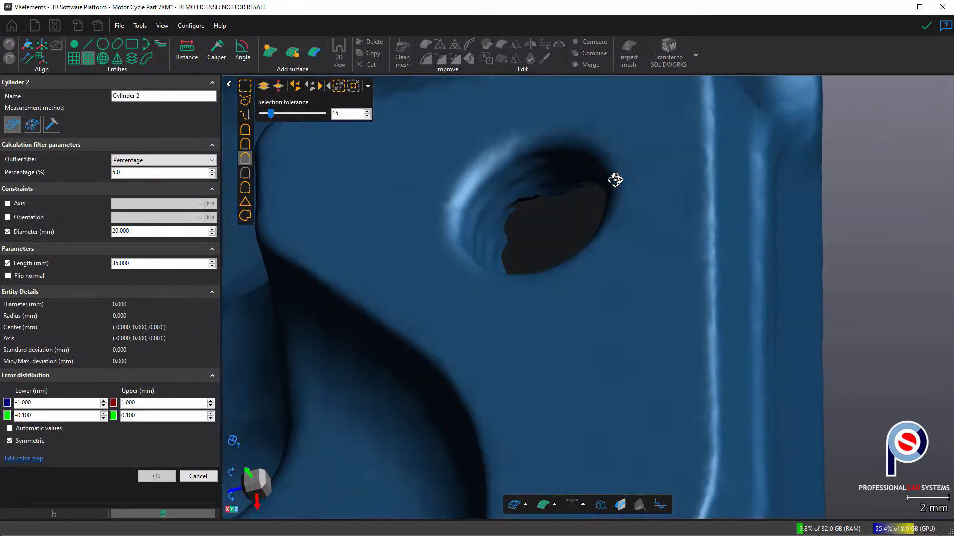
pyautogui.click(539, 180)
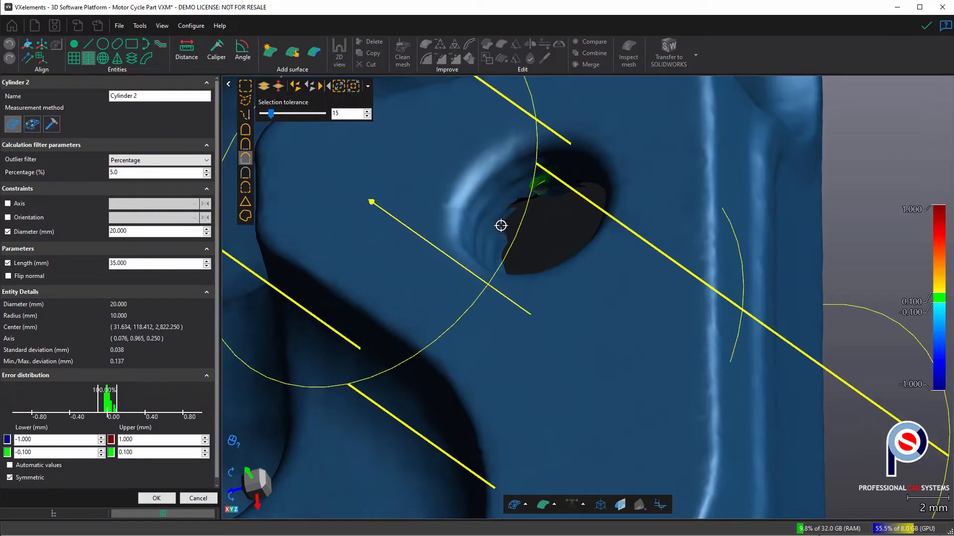
pyautogui.click(495, 240)
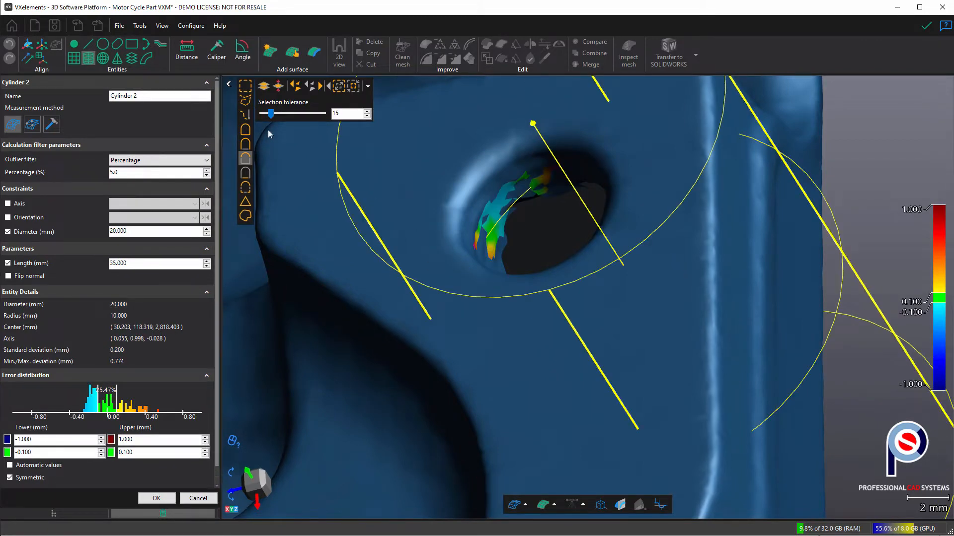
pyautogui.moveTo(278, 114); pyautogui.dragTo(279, 114)
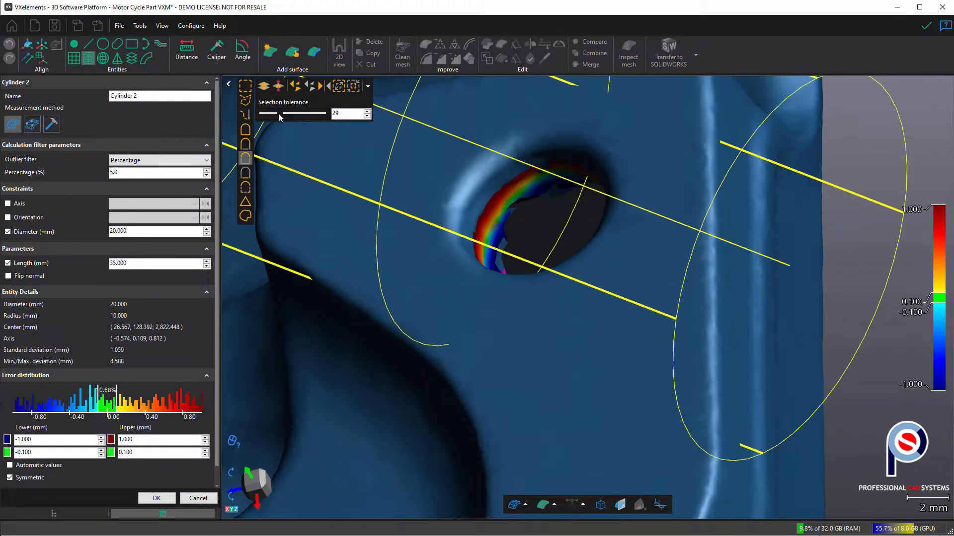
# - Release the second cylinder's diameter constraint and add wall areas picked from the small hole's other side to its selection
pyautogui.moveTo(573, 291); pyautogui.dragTo(609, 306)
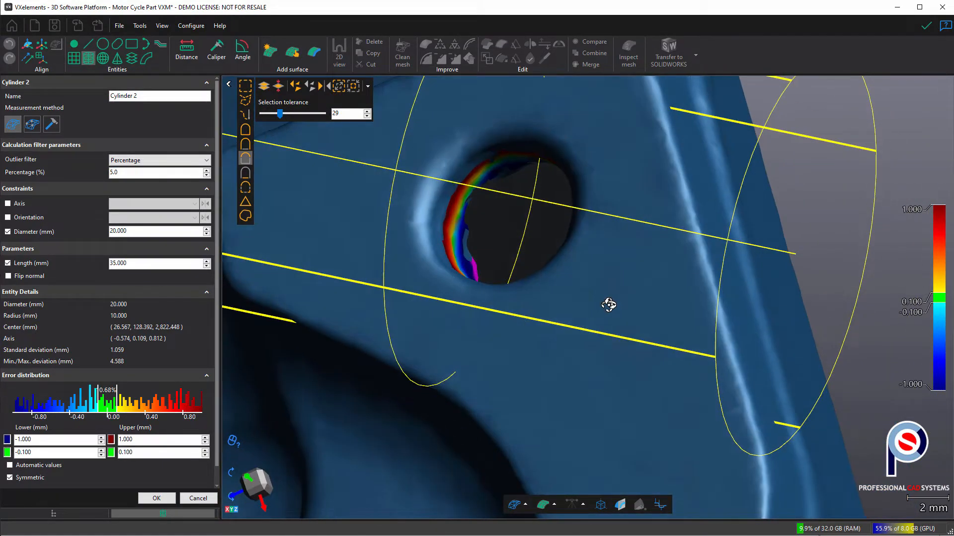
pyautogui.click(7, 232)
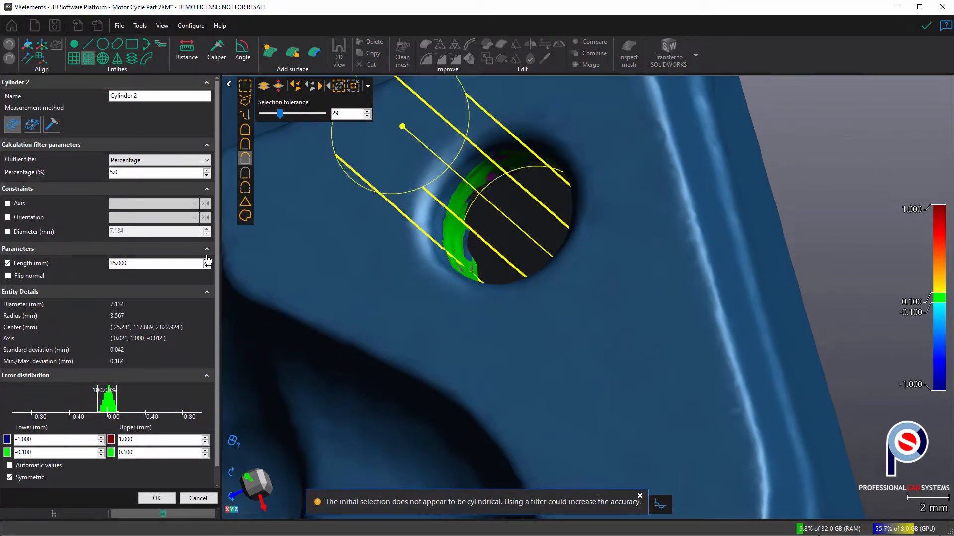
pyautogui.moveTo(608, 288); pyautogui.dragTo(480, 232)
pyautogui.scroll(-3, 553, 267)
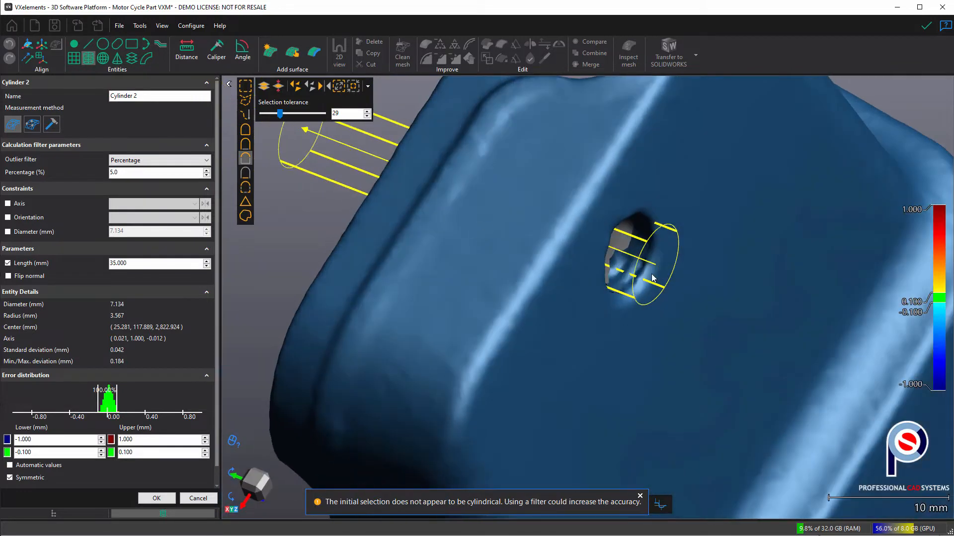
pyautogui.scroll(4, 651, 273)
pyautogui.keyDown('ctrl'); pyautogui.click(595, 248); pyautogui.keyUp('ctrl')
pyautogui.moveTo(651, 262); pyautogui.dragTo(598, 214)
pyautogui.keyDown('ctrl'); pyautogui.click(572, 213); pyautogui.keyUp('ctrl')
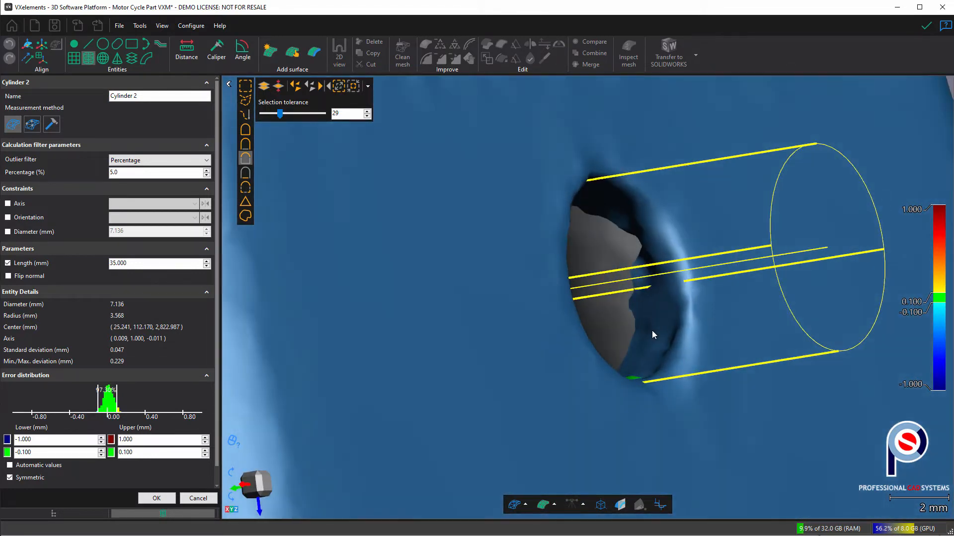
# - Brush more of the small hole's inner wall into the second cylinder's selection with a brush size of 20
pyautogui.click(246, 113)
pyautogui.click(247, 112)
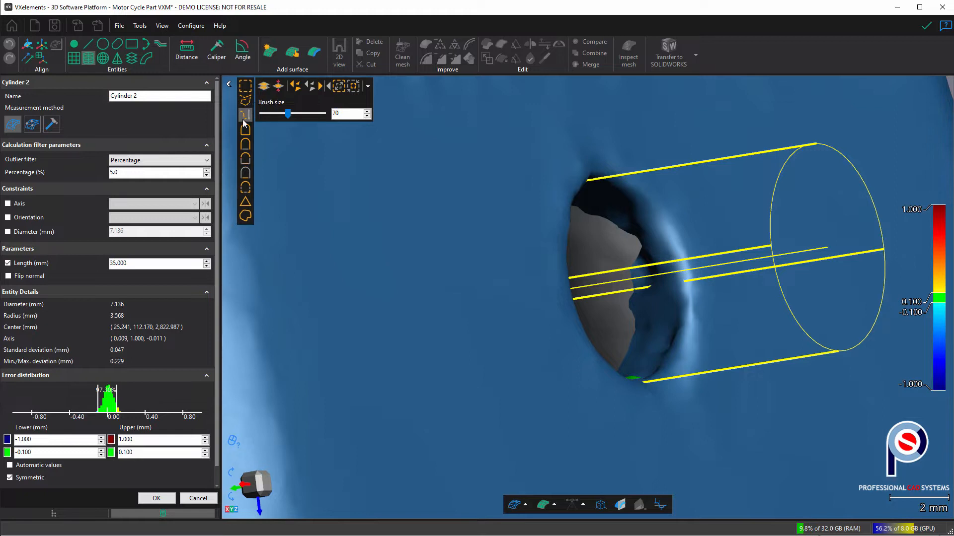
pyautogui.scroll(3, 676, 317)
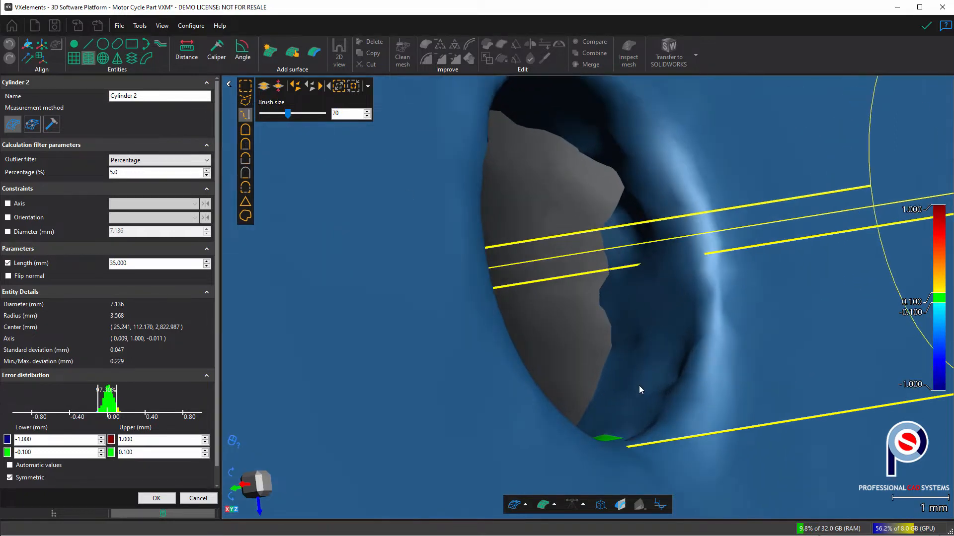
pyautogui.keyDown('ctrl'); pyautogui.keyDown('shift'); pyautogui.scroll(-1, 621, 400); pyautogui.keyUp('shift'); pyautogui.keyUp('ctrl')
pyautogui.scroll(-3, 632, 394)
pyautogui.keyDown('ctrl'); pyautogui.keyDown('shift'); pyautogui.scroll(-3, 630, 398); pyautogui.keyUp('shift'); pyautogui.keyUp('ctrl')
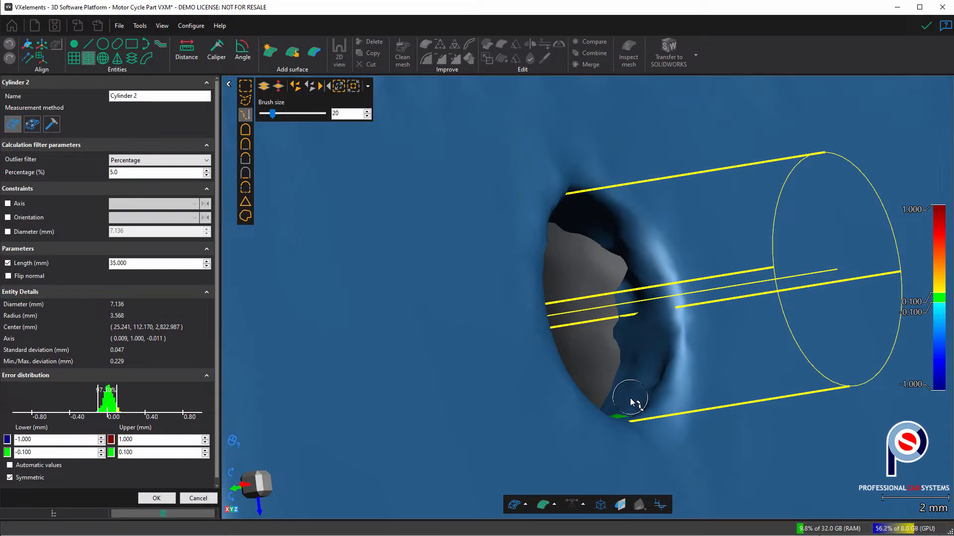
pyautogui.moveTo(630, 400); pyautogui.dragTo(639, 336)
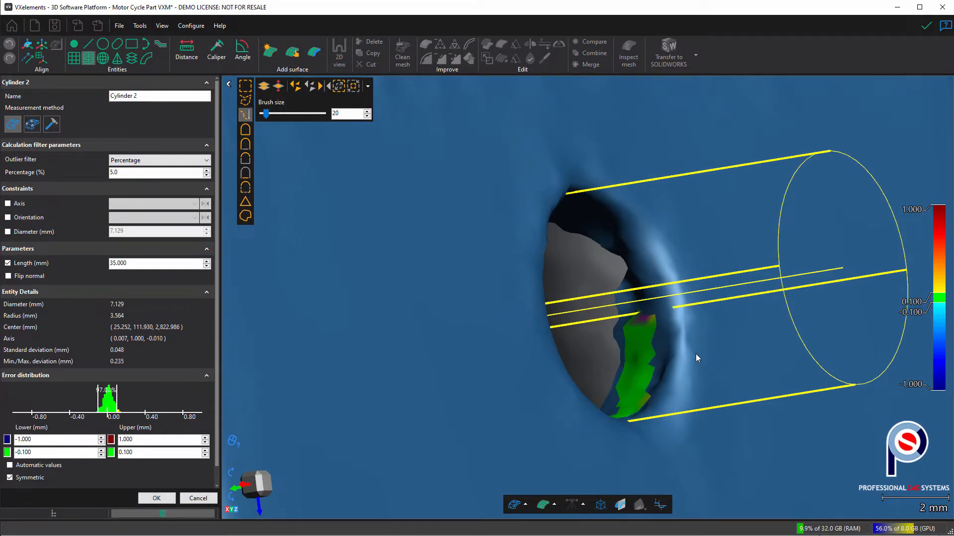
pyautogui.scroll(-3, 690, 354)
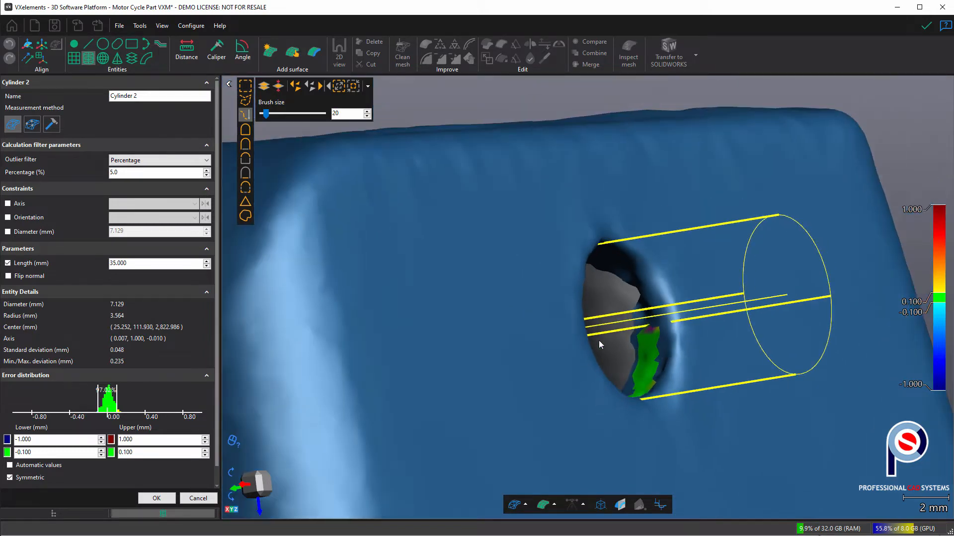
# - Constrain the small hole cylinder's diameter to 7 mm, accept it and end cylinder creation
pyautogui.moveTo(558, 325); pyautogui.dragTo(532, 320)
pyautogui.click(56, 233)
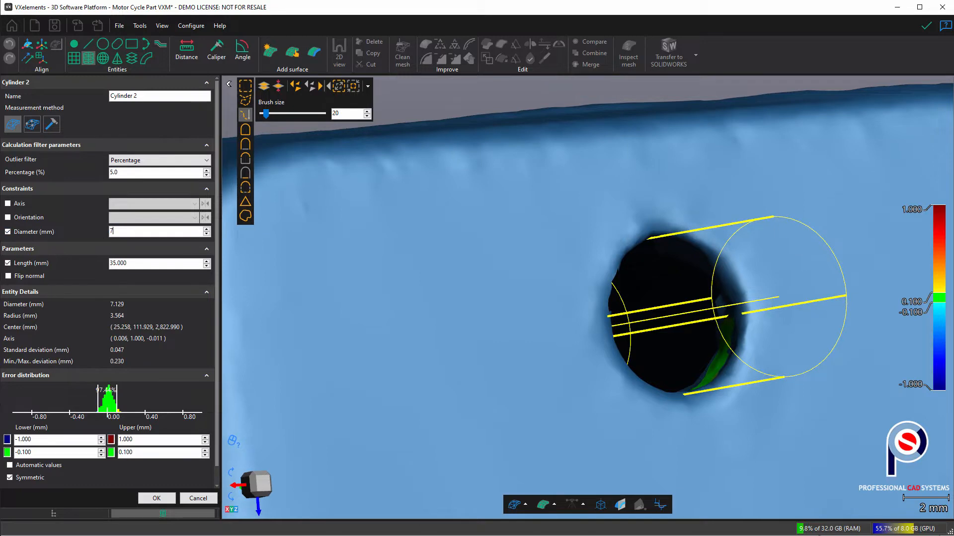
pyautogui.scroll(-4, 578, 270)
pyautogui.moveTo(572, 271); pyautogui.dragTo(499, 283)
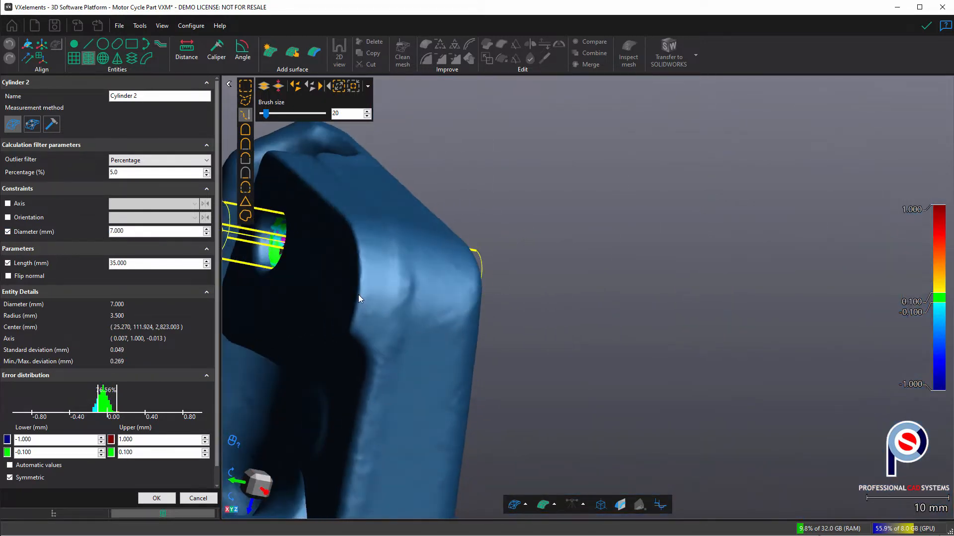
pyautogui.moveTo(359, 297); pyautogui.dragTo(623, 286)
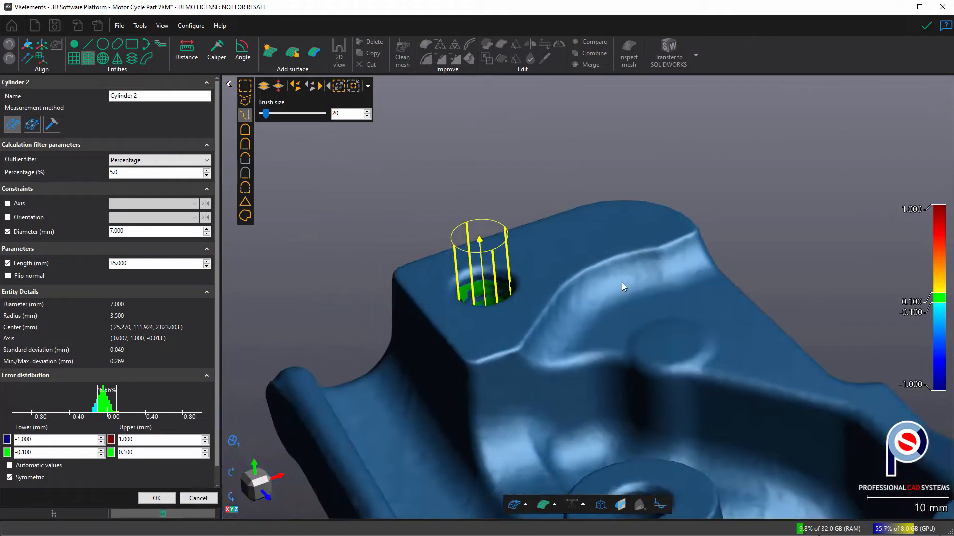
pyautogui.click(158, 499)
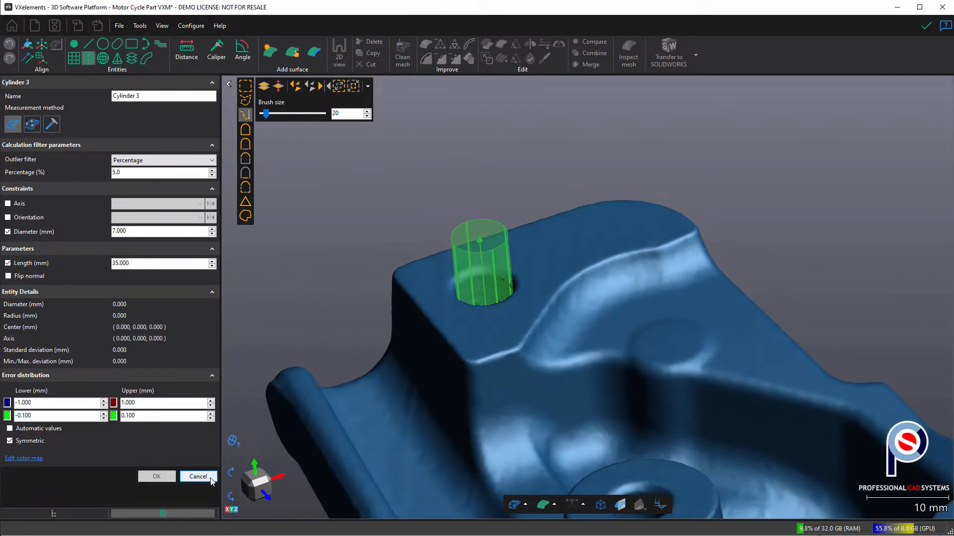
pyautogui.click(200, 475)
# - Start a manual alignment of the part and constrain Plane 1 to Plane XZ
pyautogui.scroll(-8, 452, 208)
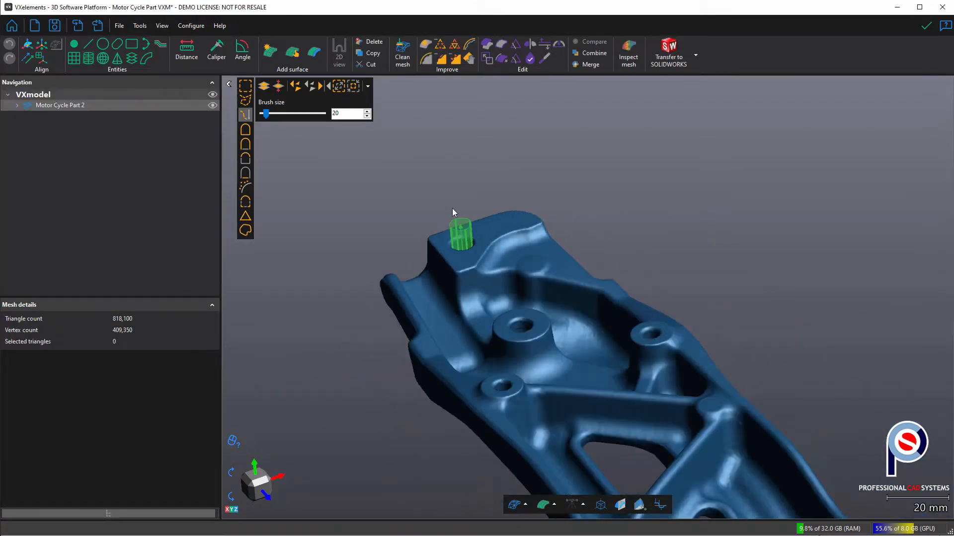
pyautogui.moveTo(563, 350); pyautogui.dragTo(537, 272, button='middle')
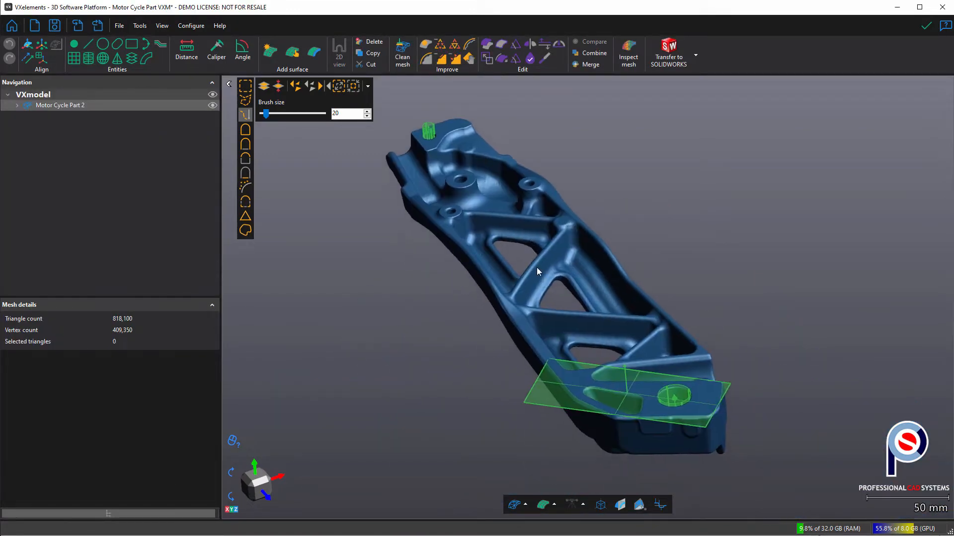
pyautogui.click(26, 50)
pyautogui.click(48, 174)
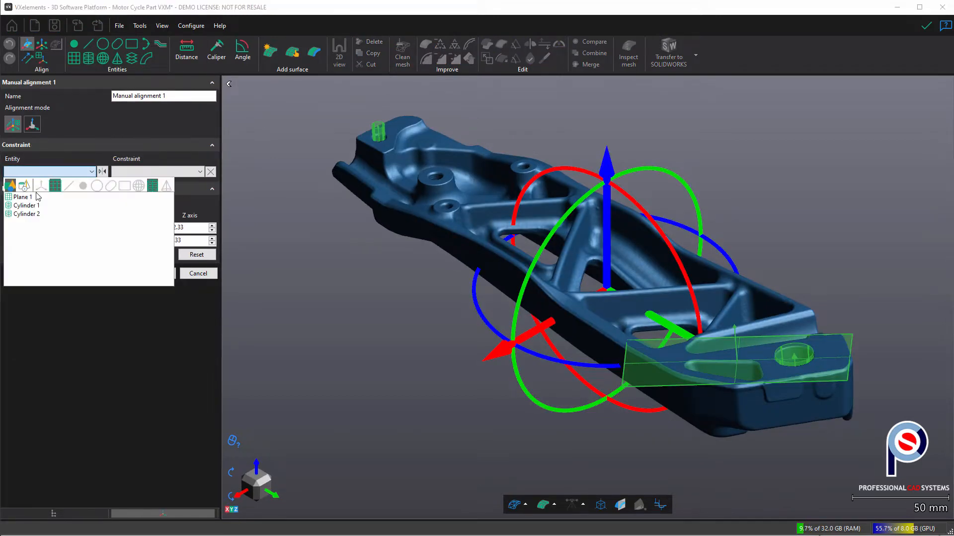
pyautogui.click(22, 197)
pyautogui.click(154, 172)
pyautogui.click(135, 190)
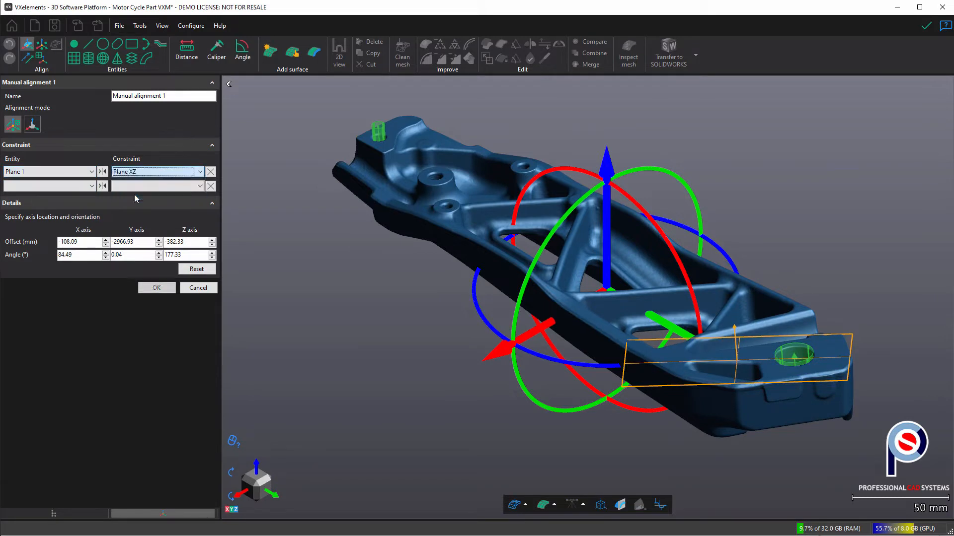
# - Add Cylinder 1 to the manual alignment and constrain it to the Y axis
pyautogui.click(74, 188)
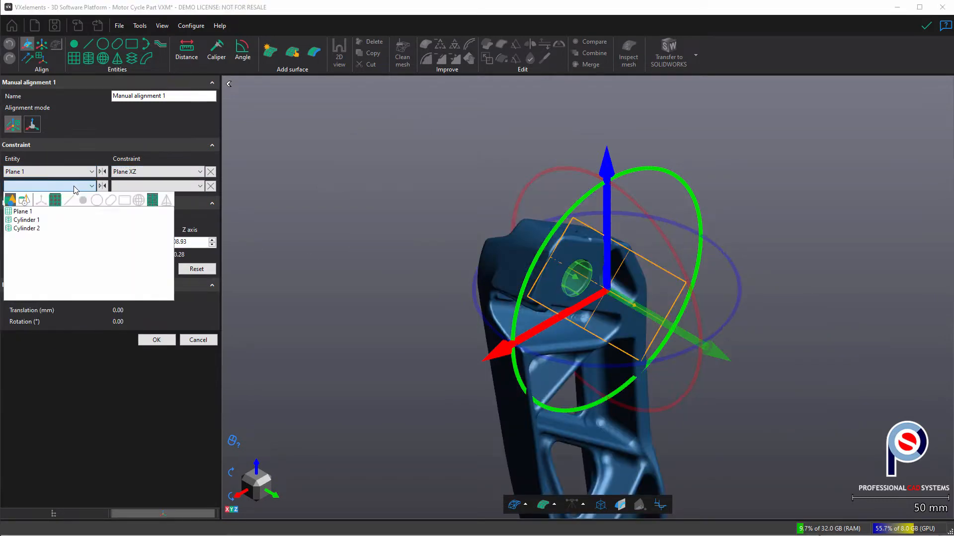
pyautogui.click(27, 219)
pyautogui.click(149, 186)
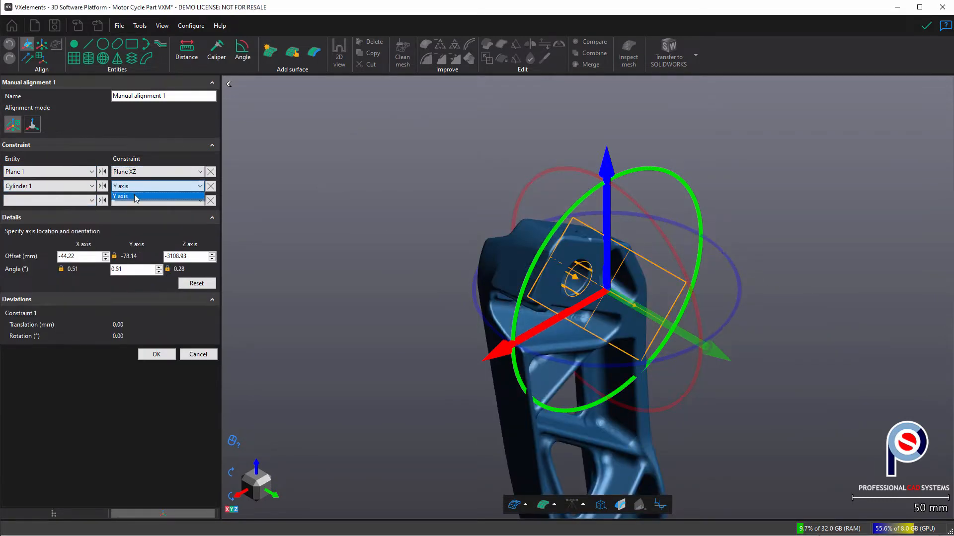
pyautogui.click(135, 197)
# - Constrain Cylinder 2 to the X axis and accept the manual alignment
pyautogui.click(55, 202)
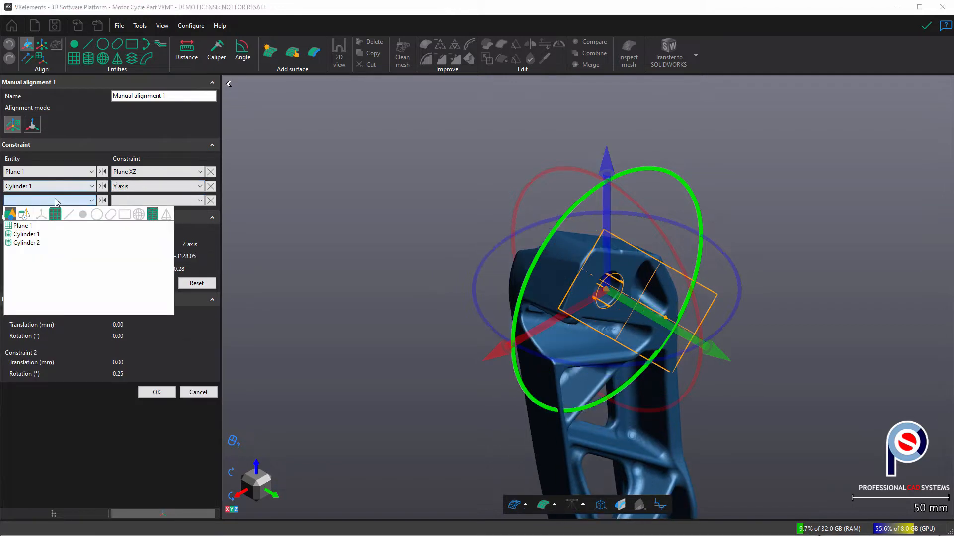
pyautogui.click(30, 244)
pyautogui.click(124, 200)
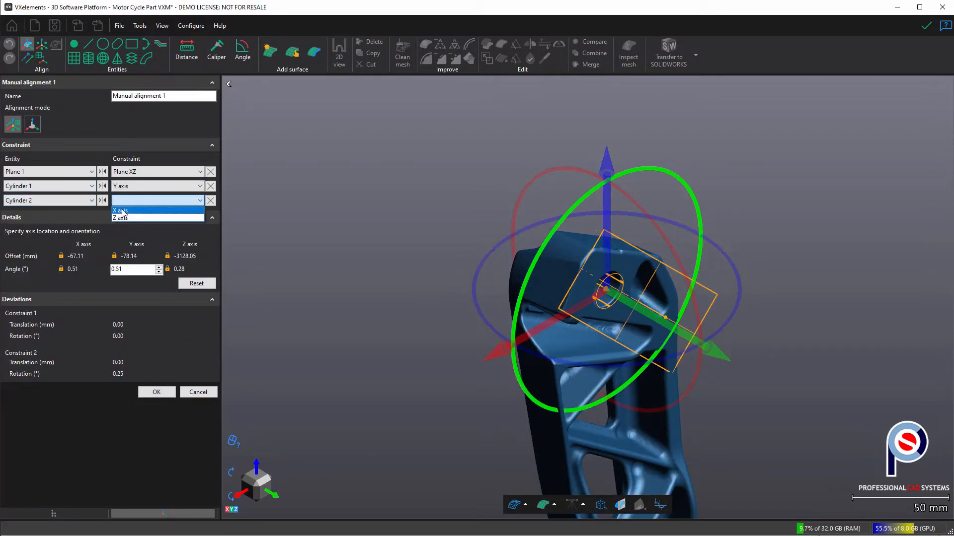
pyautogui.click(121, 211)
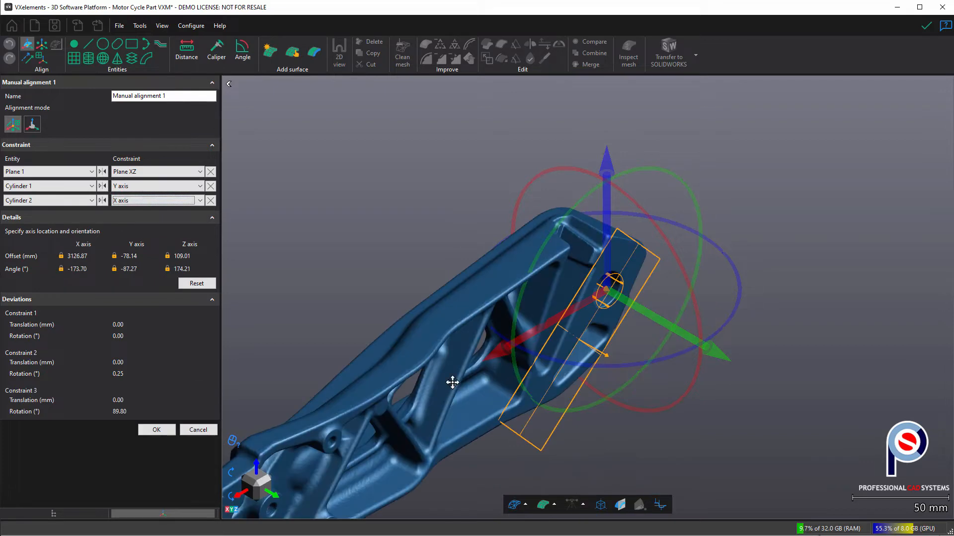
pyautogui.moveTo(478, 292)
pyautogui.mouseDown()
pyautogui.moveTo(444, 323)
pyautogui.moveTo(474, 281)
pyautogui.mouseUp()
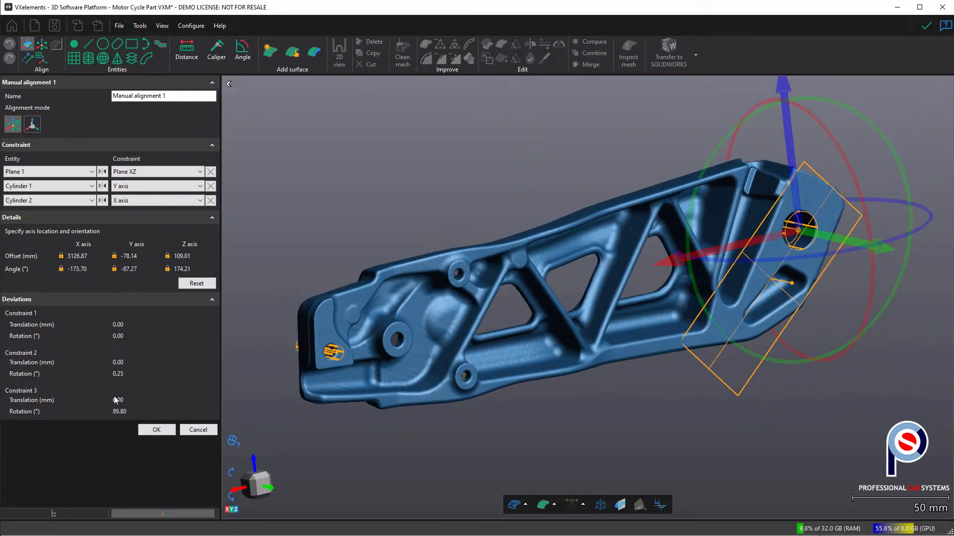
pyautogui.click(152, 431)
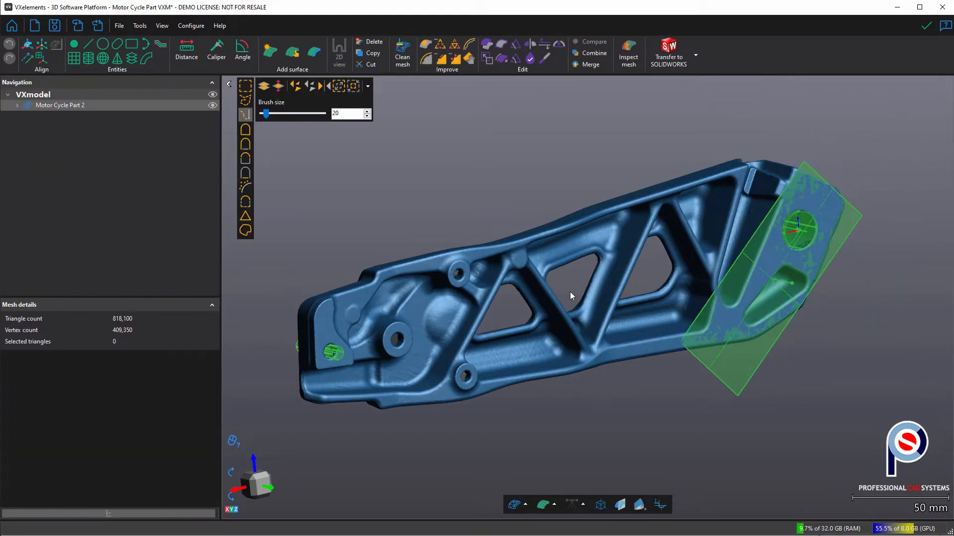
# - Fit a plane to the ring-shaped top face of the large boss near the part's narrow end and accept it
pyautogui.moveTo(563, 292); pyautogui.dragTo(524, 295, button='middle')
pyautogui.moveTo(423, 313); pyautogui.dragTo(521, 304, button='middle')
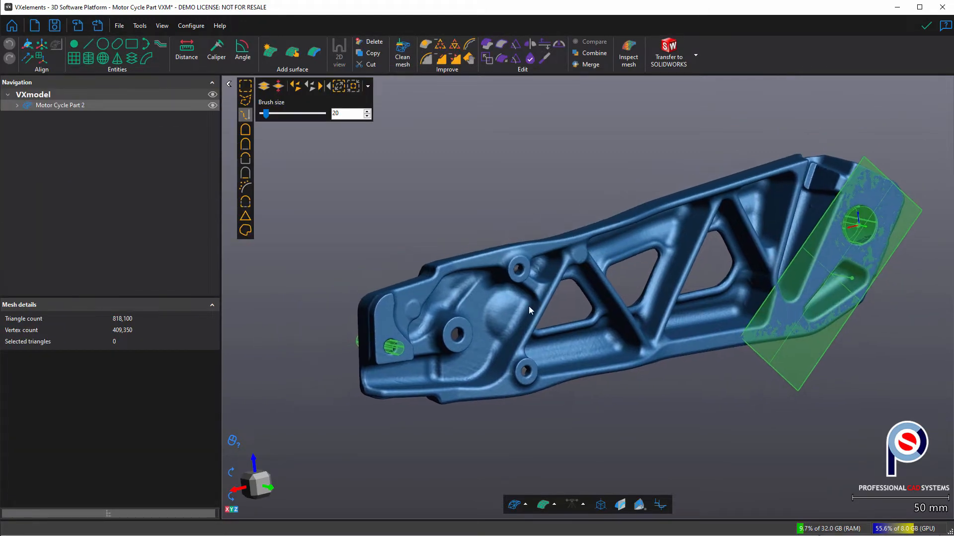
pyautogui.moveTo(528, 306); pyautogui.dragTo(502, 303)
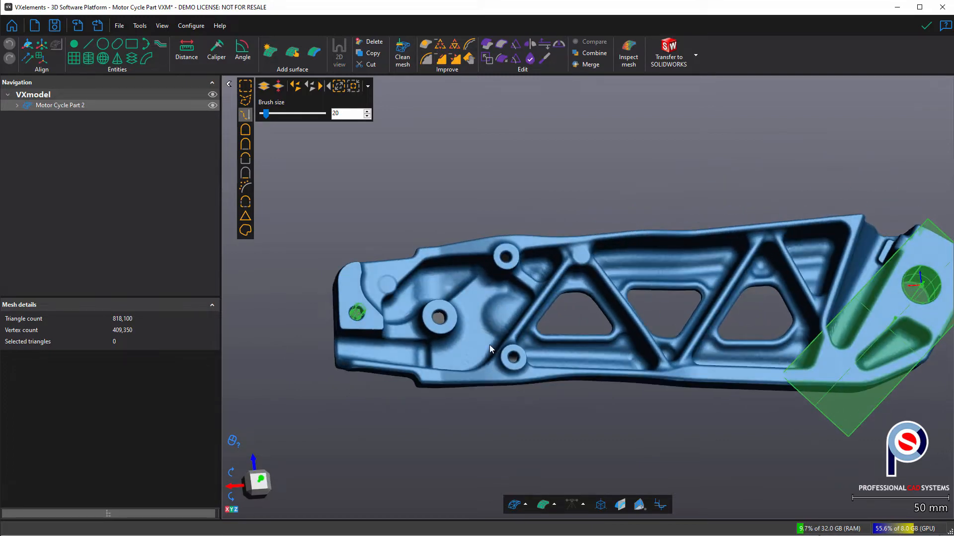
pyautogui.click(74, 59)
pyautogui.scroll(5, 437, 338)
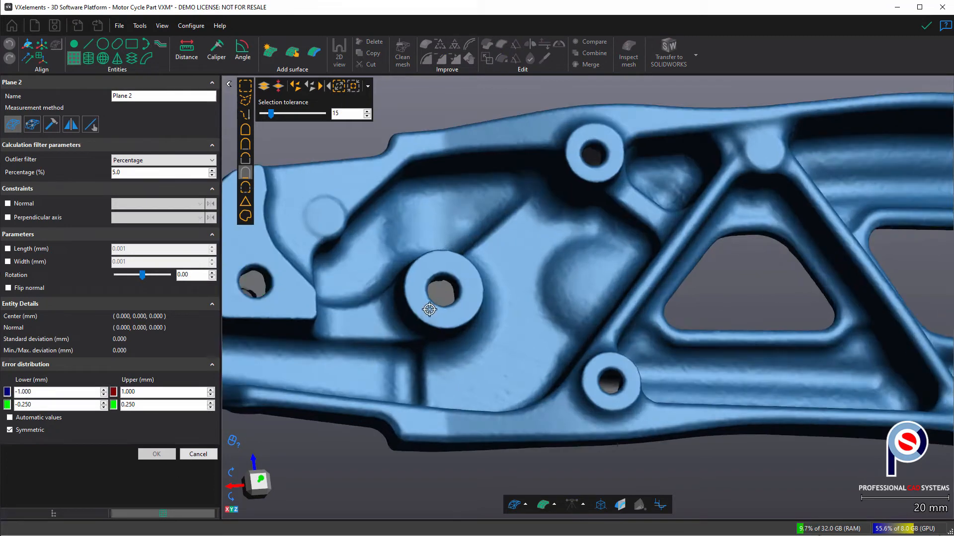
pyautogui.click(427, 314)
pyautogui.click(157, 493)
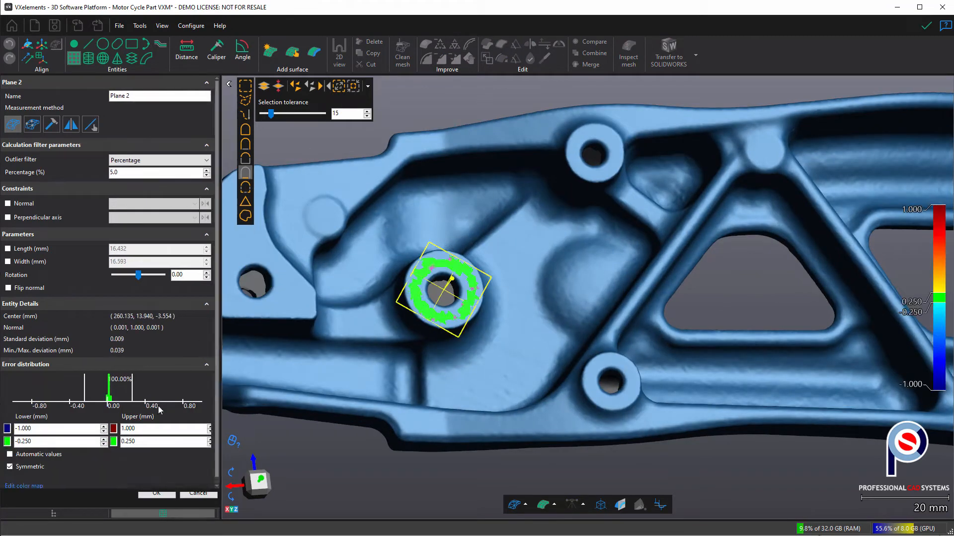
# - Fit a plane to the top face of each of the two smaller bosses, using a selection tolerance of 26
pyautogui.click(573, 159)
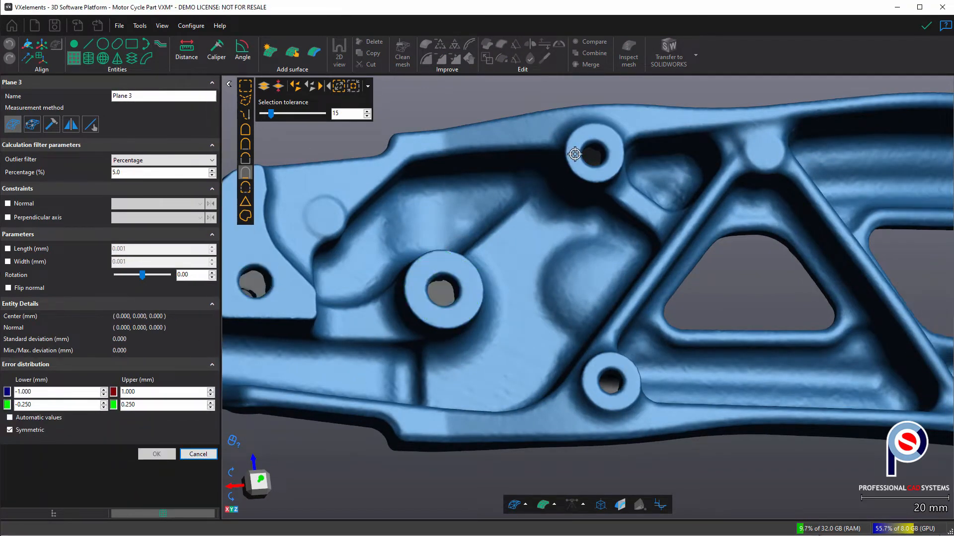
pyautogui.click(608, 166)
pyautogui.click(595, 175)
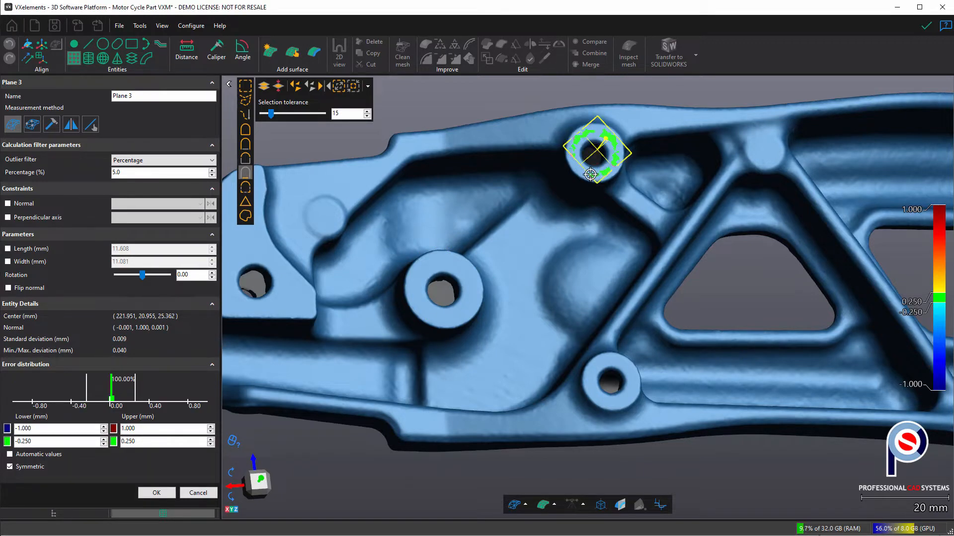
pyautogui.click(586, 168)
pyautogui.moveTo(271, 114); pyautogui.dragTo(276, 115)
pyautogui.click(607, 143)
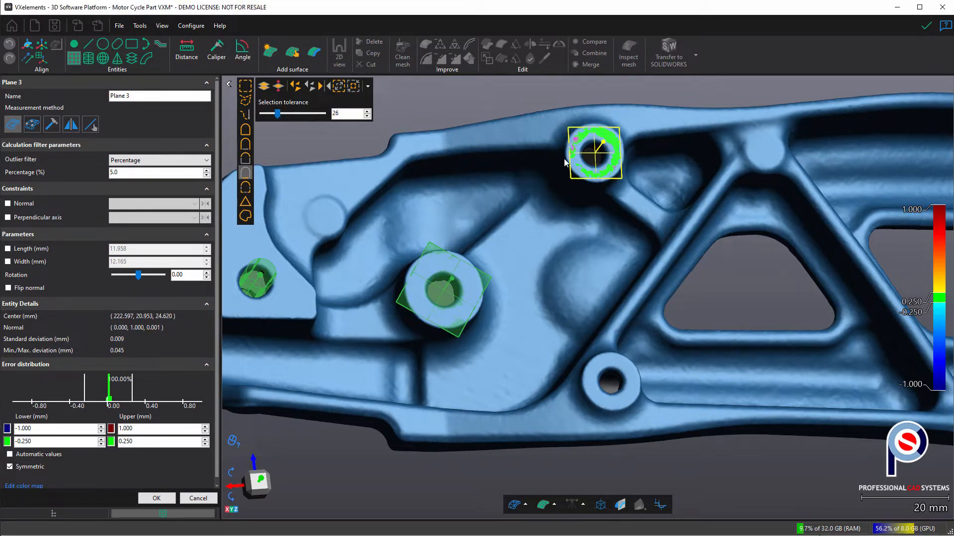
pyautogui.click(155, 499)
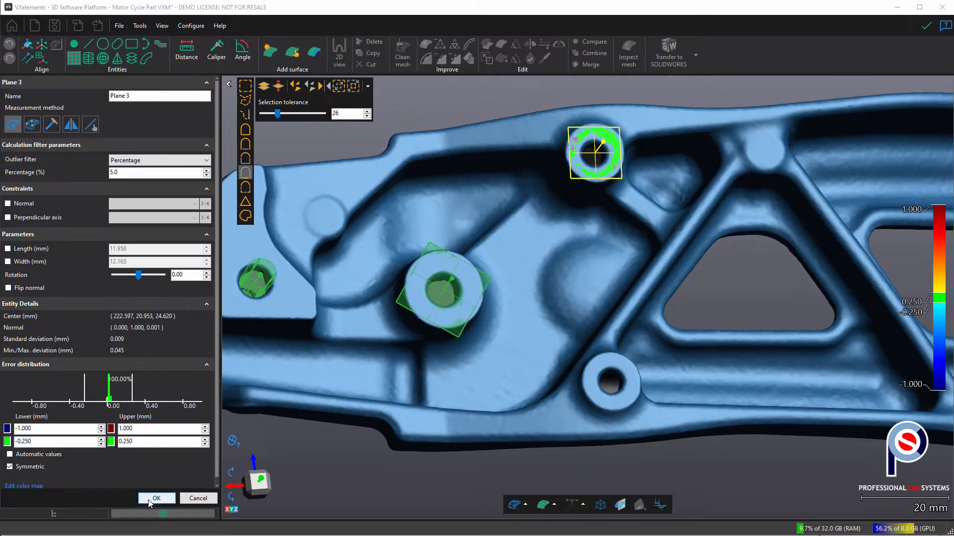
pyautogui.click(591, 371)
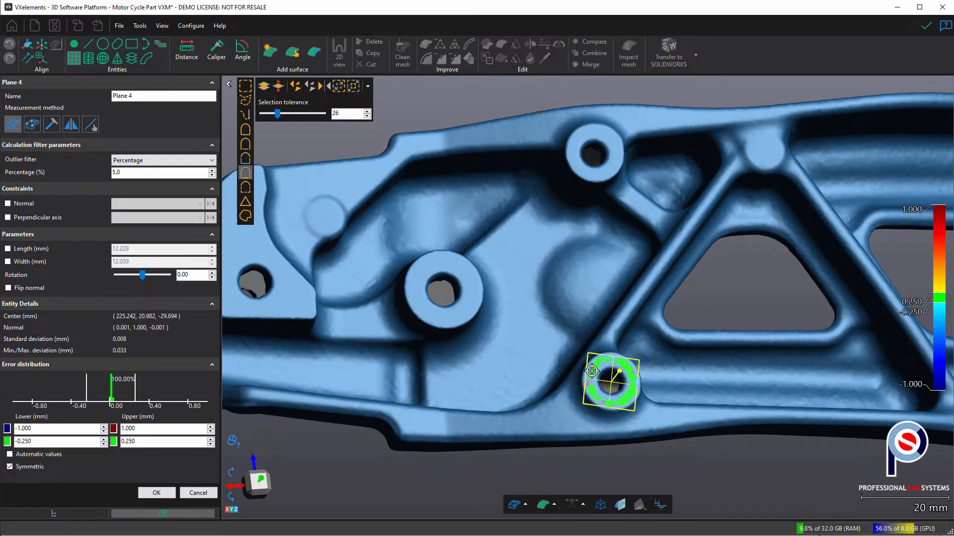
pyautogui.click(156, 493)
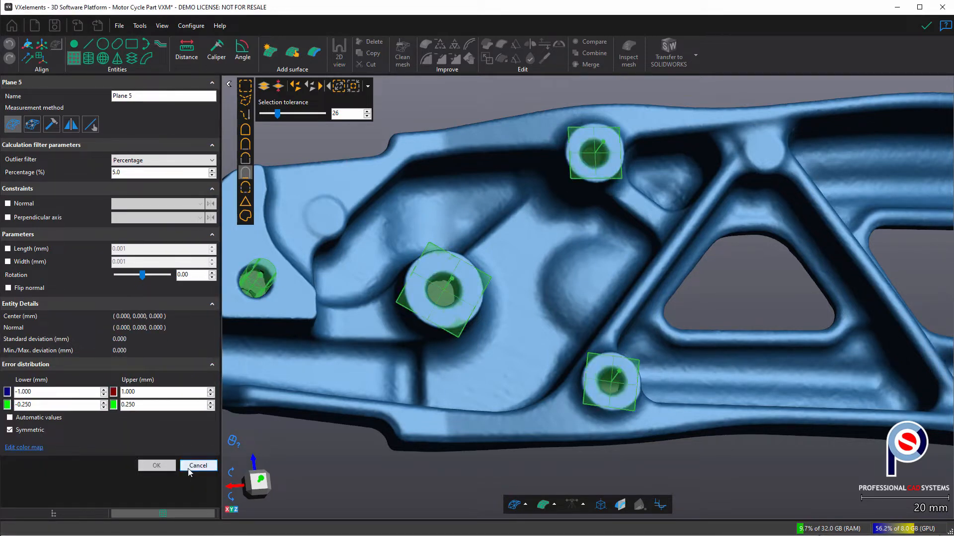
# - Start a circle constrained to Plane 2, with selection tolerance 26, and select the inner wall of the large boss's hole
pyautogui.click(101, 45)
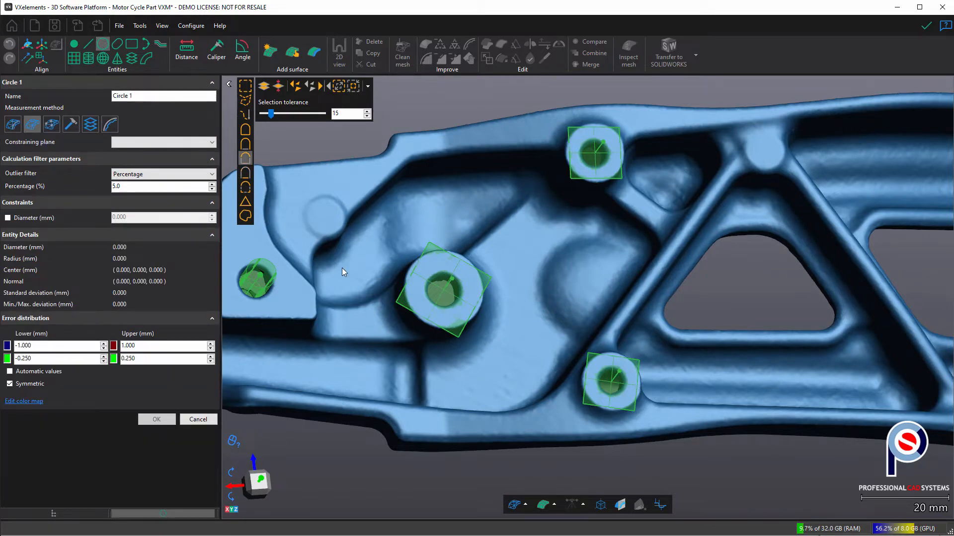
pyautogui.moveTo(342, 269); pyautogui.dragTo(387, 264)
pyautogui.scroll(4, 386, 265)
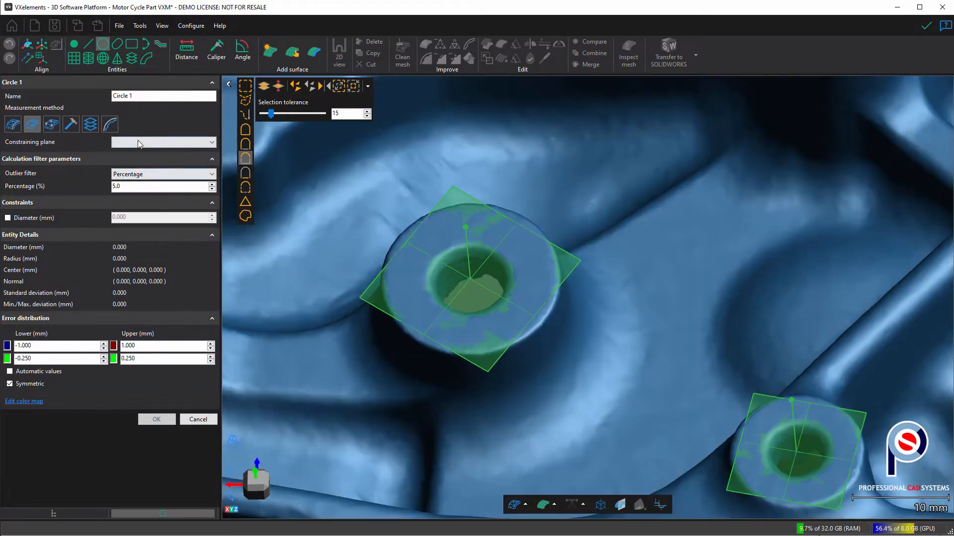
pyautogui.click(139, 144)
pyautogui.click(128, 206)
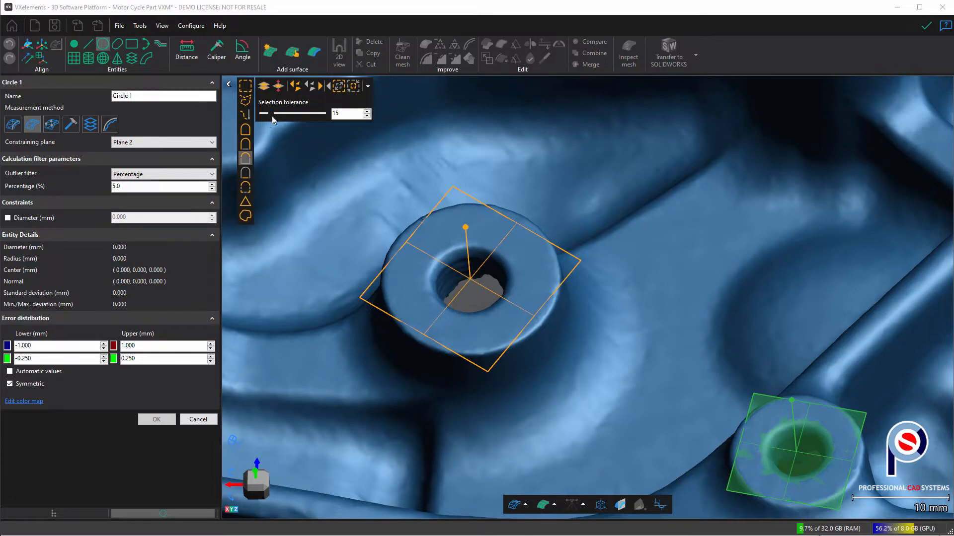
pyautogui.moveTo(272, 120); pyautogui.dragTo(277, 120)
pyautogui.click(458, 272)
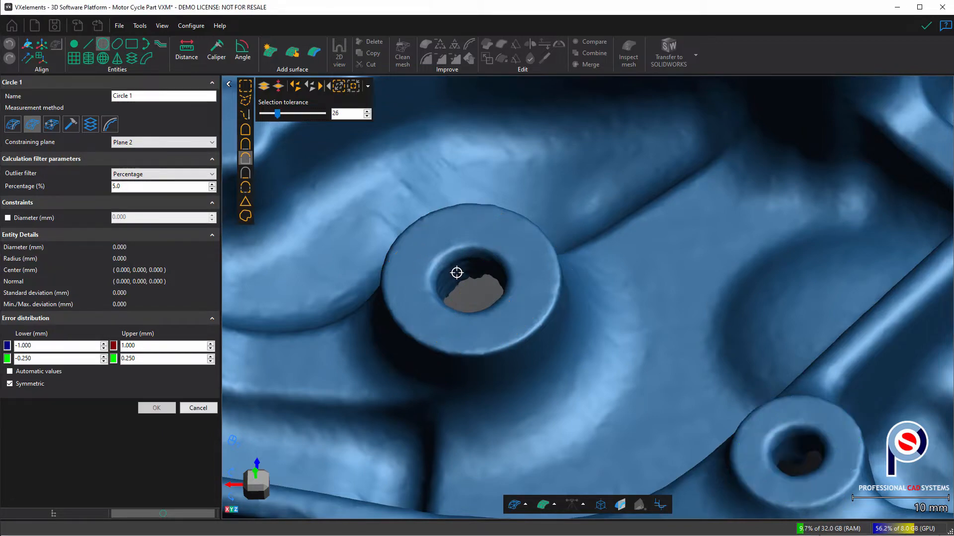
# - Constrain the large boss's hole circle to a 7 mm diameter and accept it
pyautogui.scroll(4, 501, 280)
pyautogui.moveTo(521, 282)
pyautogui.mouseDown(button='middle')
pyautogui.moveTo(560, 309)
pyautogui.moveTo(535, 317)
pyautogui.moveTo(521, 286)
pyautogui.mouseUp(button='middle')
pyautogui.click(46, 220)
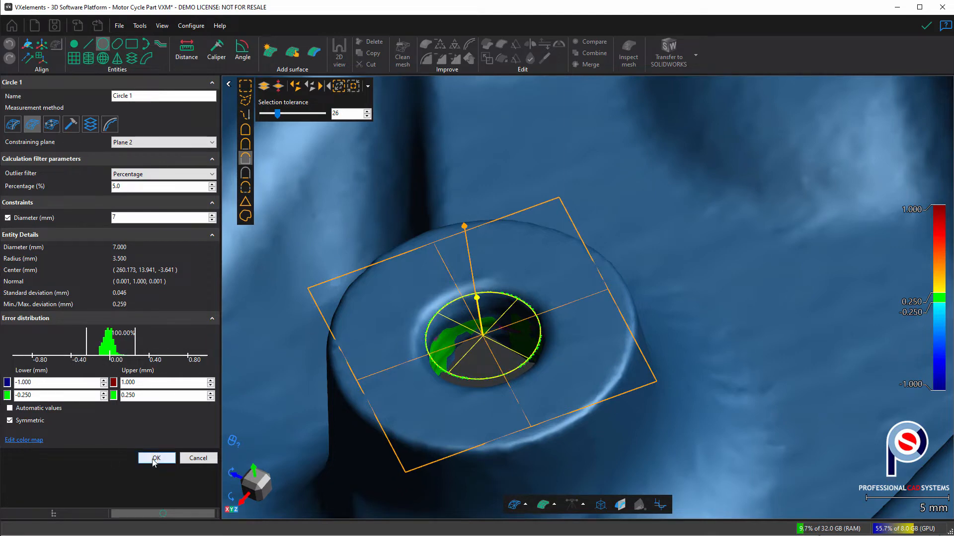
pyautogui.click(158, 456)
# - Constrain the second circle to Plane 3 and select inner wall areas of the hole in that plane's small boss
pyautogui.scroll(-3, 380, 312)
pyautogui.scroll(-2, 379, 312)
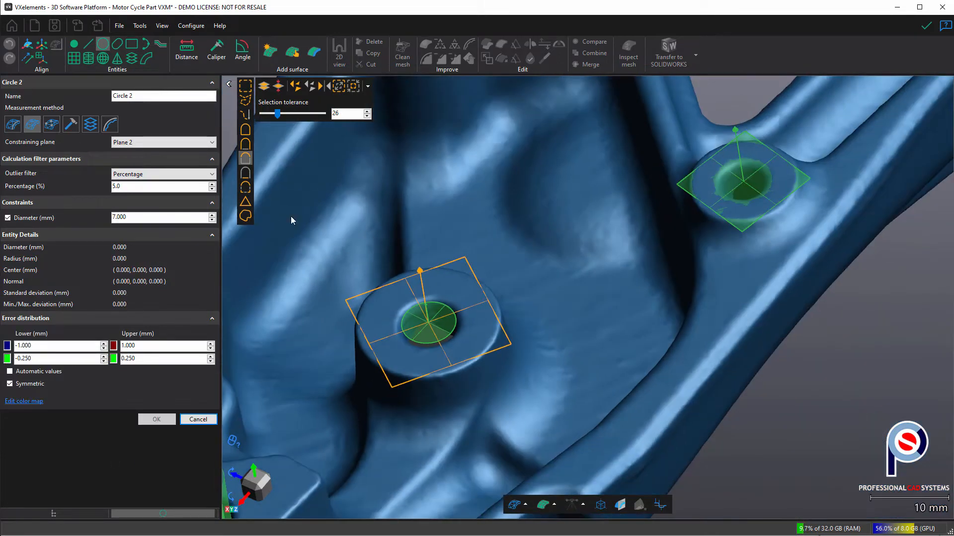
pyautogui.click(154, 142)
pyautogui.click(131, 211)
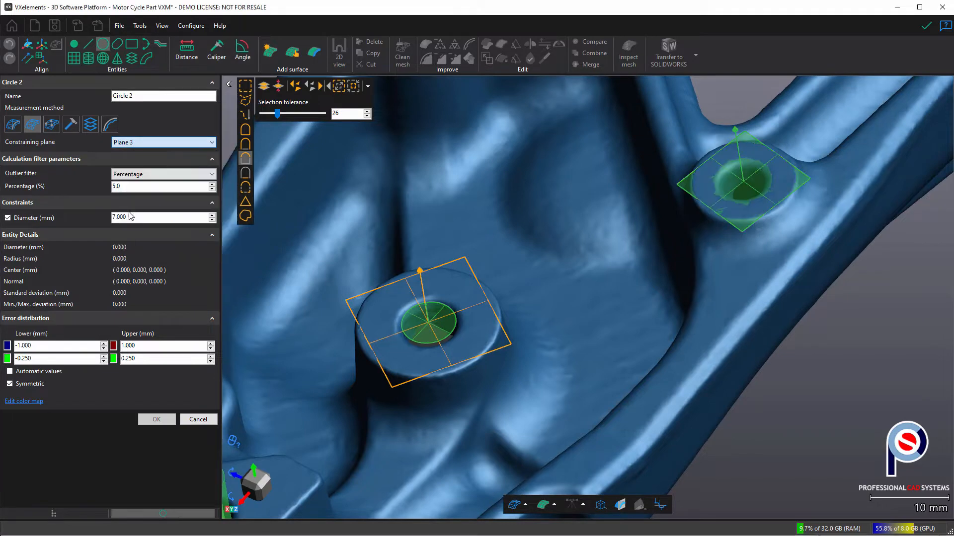
pyautogui.moveTo(610, 169); pyautogui.dragTo(618, 459, button='middle')
pyautogui.keyDown('ctrl'); pyautogui.click(381, 293); pyautogui.keyUp('ctrl')
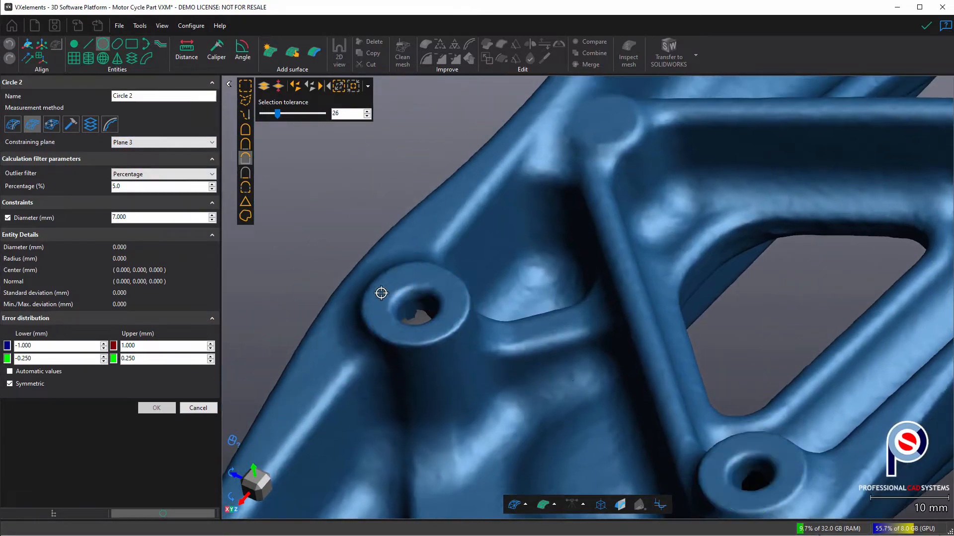
pyautogui.keyDown('ctrl'); pyautogui.click(411, 304); pyautogui.keyUp('ctrl')
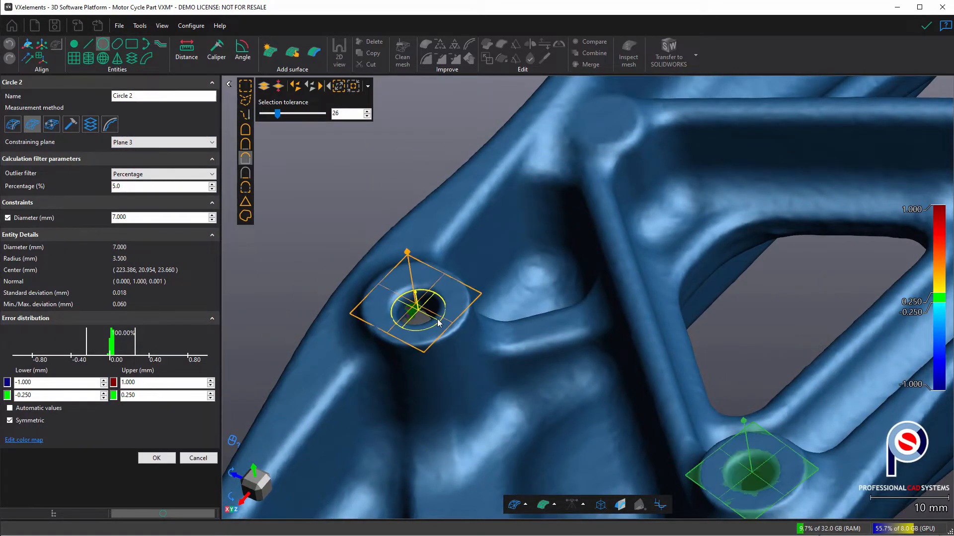
pyautogui.moveTo(452, 319); pyautogui.dragTo(418, 335)
pyautogui.keyDown('ctrl'); pyautogui.click(423, 311); pyautogui.keyUp('ctrl')
pyautogui.scroll(5, 423, 311)
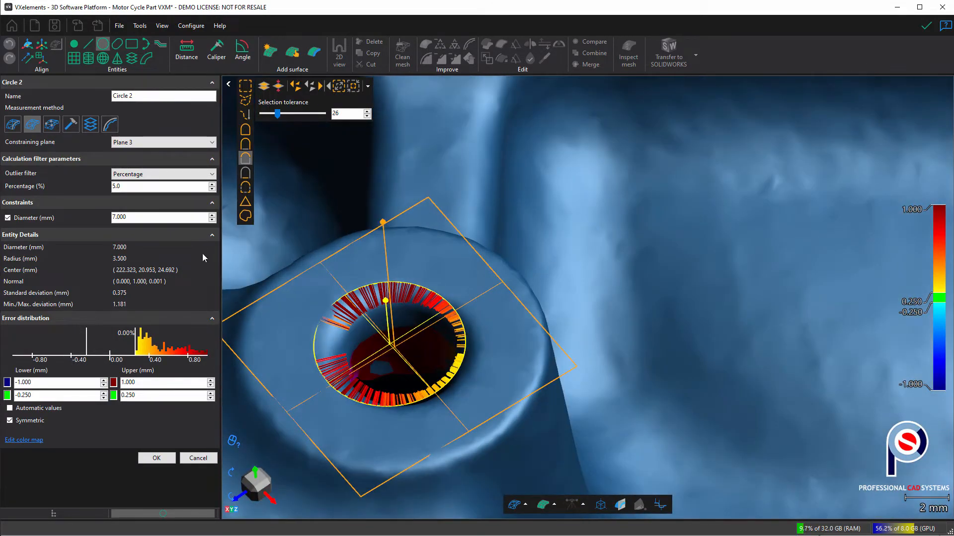
# - Release the second circle's diameter constraint, constrain the diameter to 5 mm and accept the circle
pyautogui.click(8, 218)
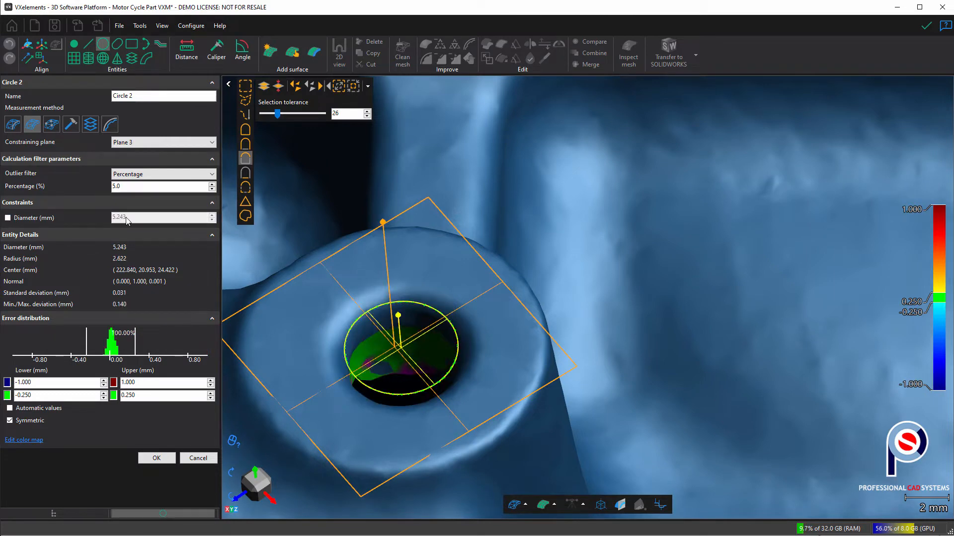
pyautogui.click(30, 220)
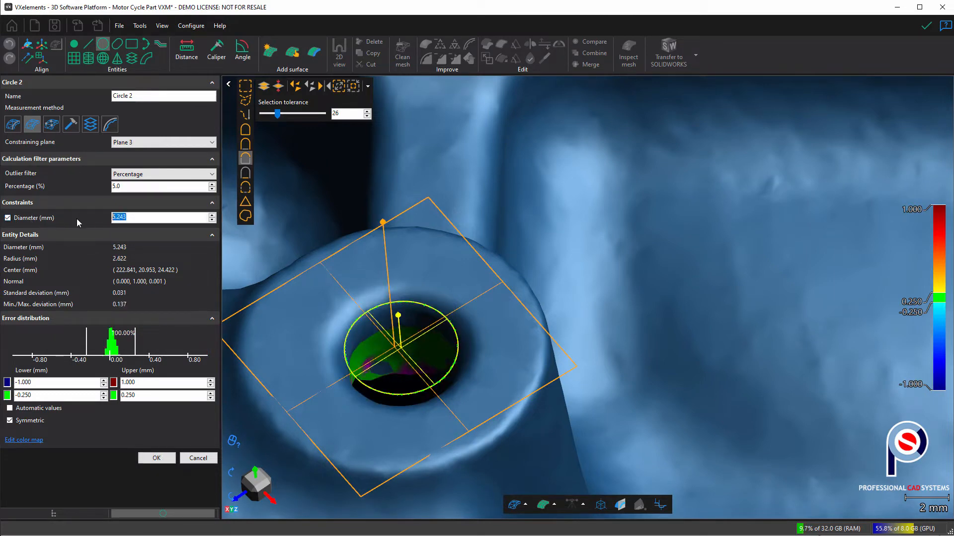
pyautogui.write('5')
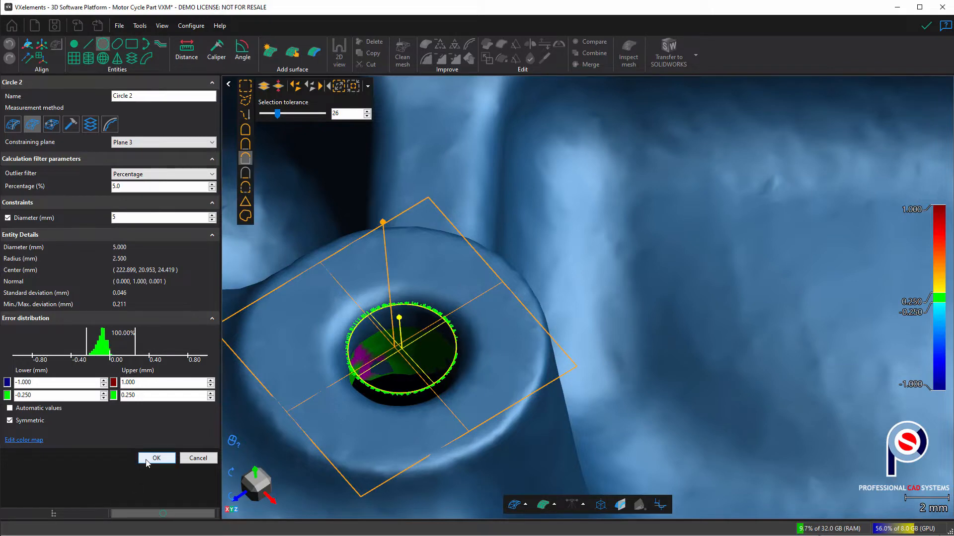
pyautogui.click(146, 460)
# - Constrain the third circle to Plane 4 and select the inner wall of the large boss's hole
pyautogui.scroll(-5, 292, 231)
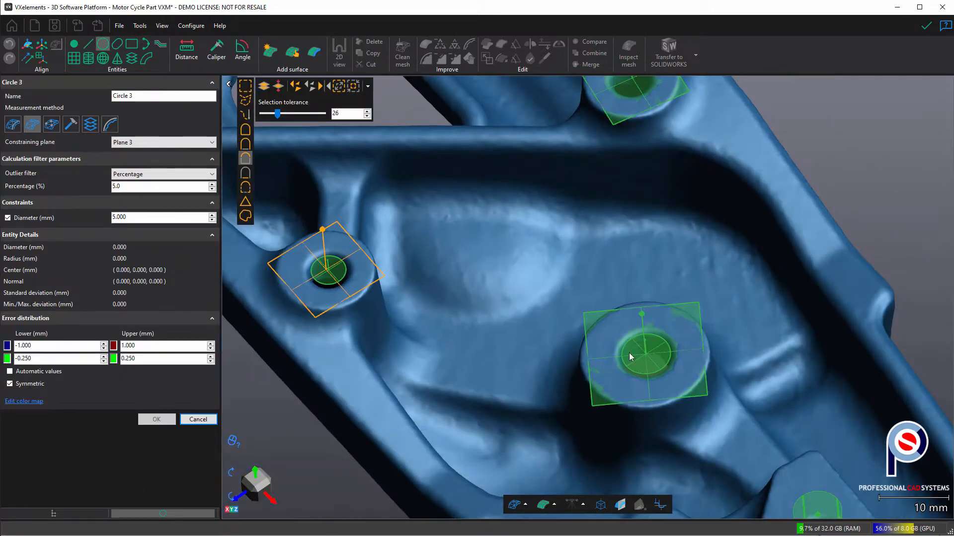
pyautogui.click(164, 143)
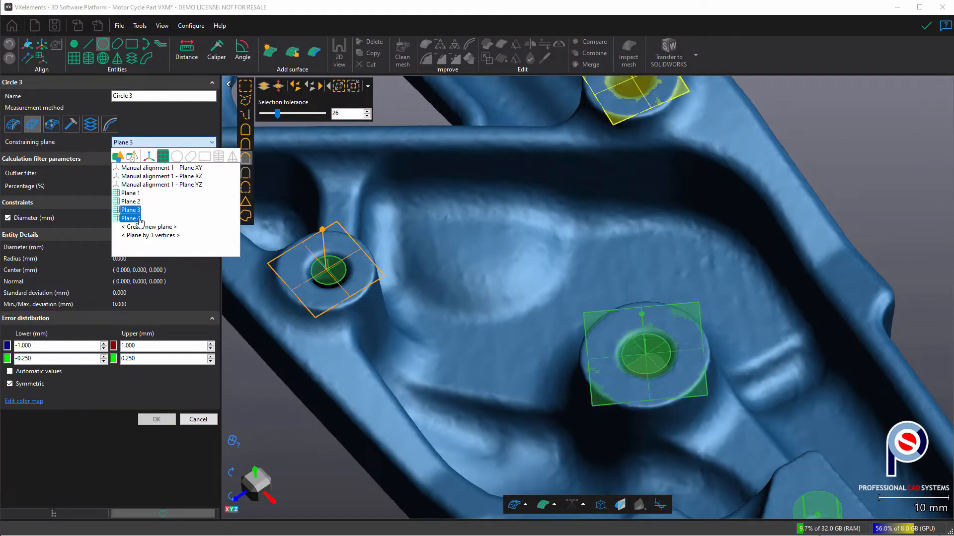
pyautogui.click(144, 214)
pyautogui.scroll(4, 687, 389)
pyautogui.click(544, 282)
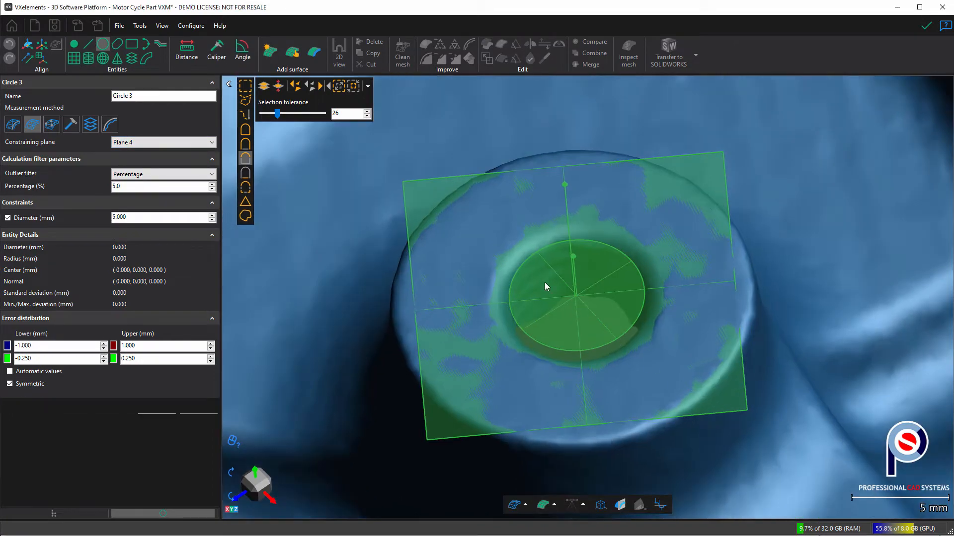
pyautogui.moveTo(659, 309); pyautogui.dragTo(632, 317)
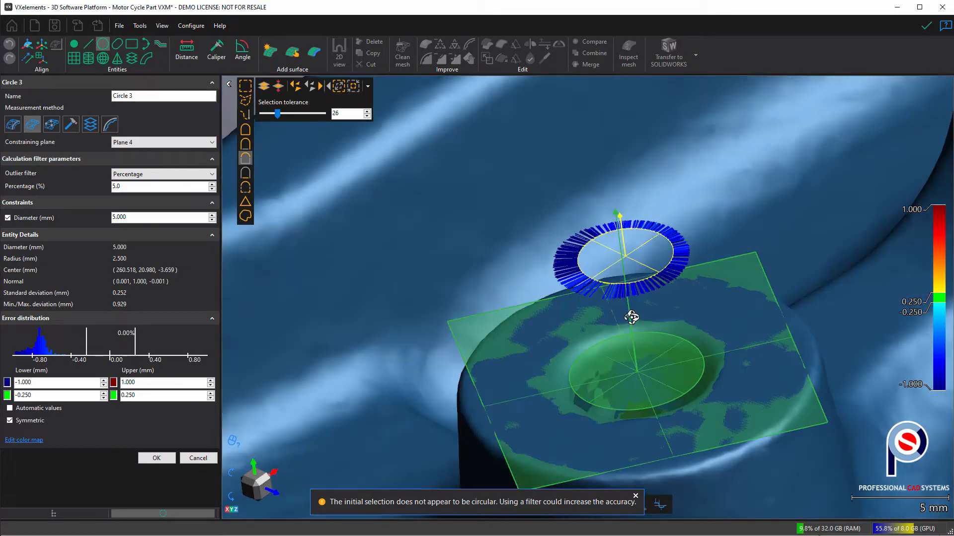
# - Try Plane 3 and Plane 2 as the third circle's constraining plane
pyautogui.click(142, 142)
pyautogui.click(124, 220)
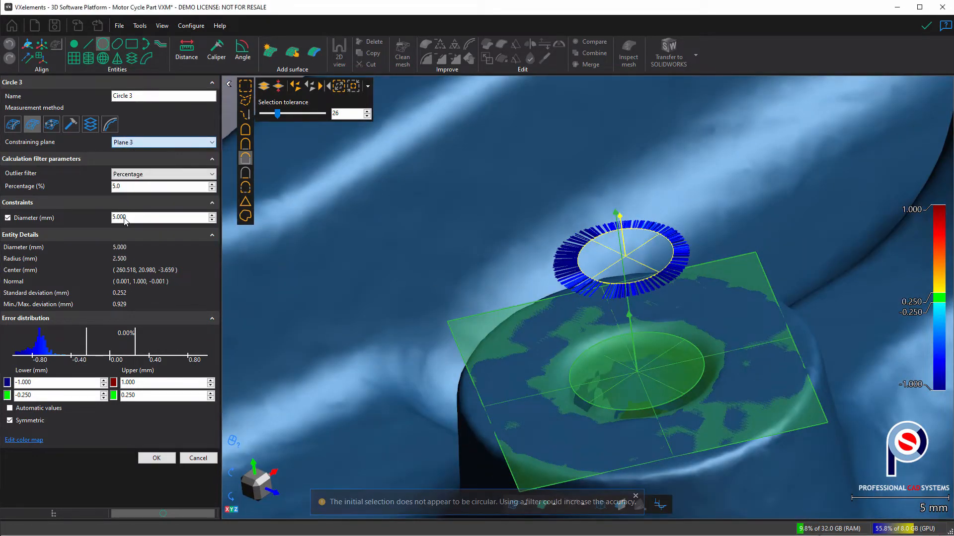
pyautogui.click(123, 177)
pyautogui.click(129, 142)
pyautogui.click(130, 144)
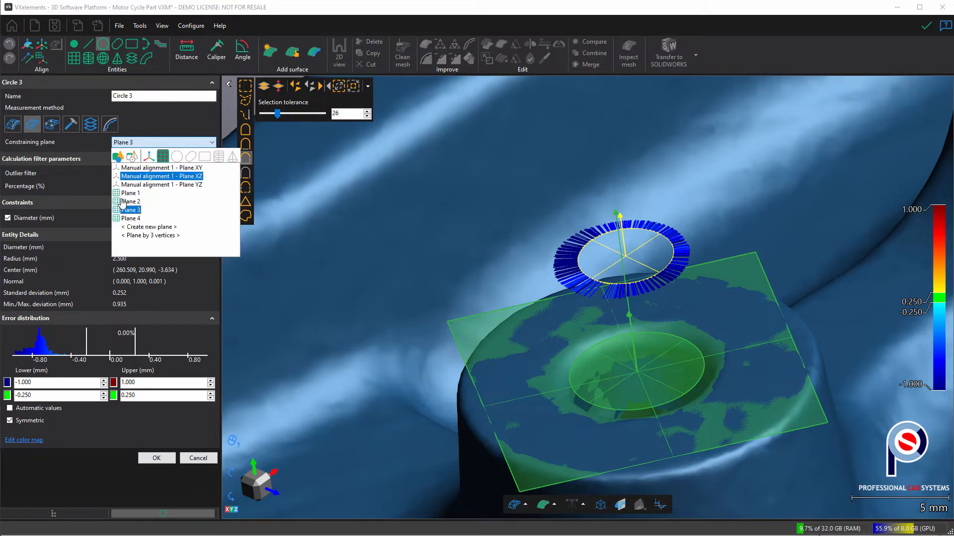
pyautogui.click(124, 201)
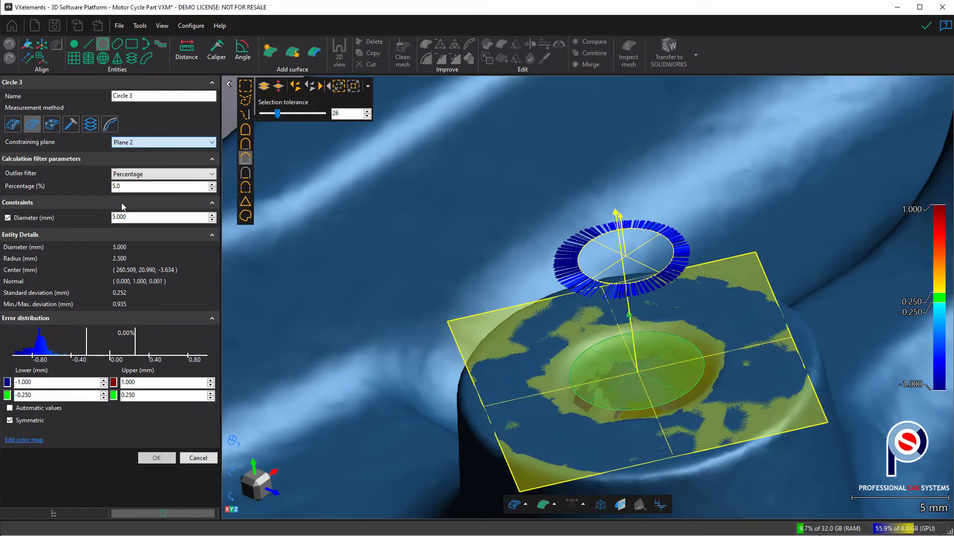
pyautogui.moveTo(538, 368); pyautogui.dragTo(536, 381)
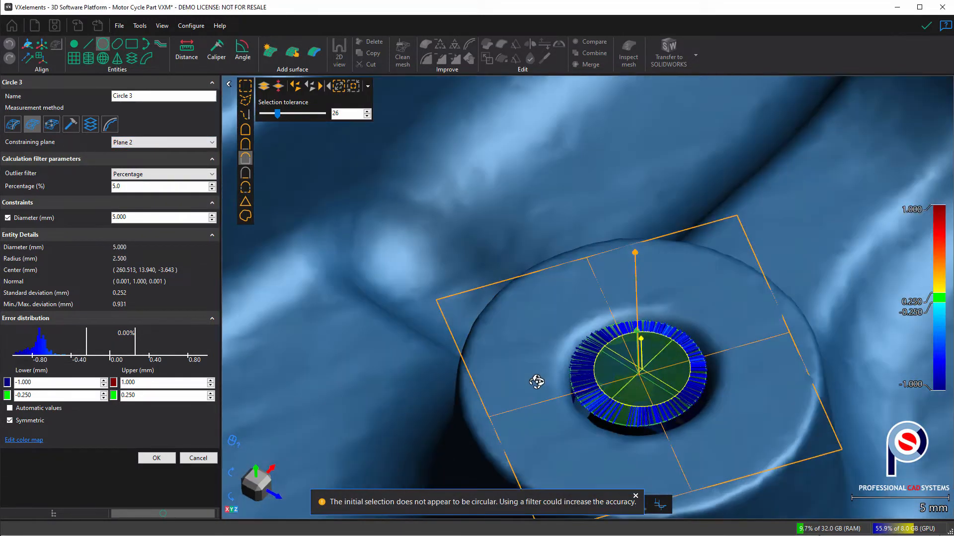
pyautogui.moveTo(546, 376); pyautogui.dragTo(477, 279, button='middle')
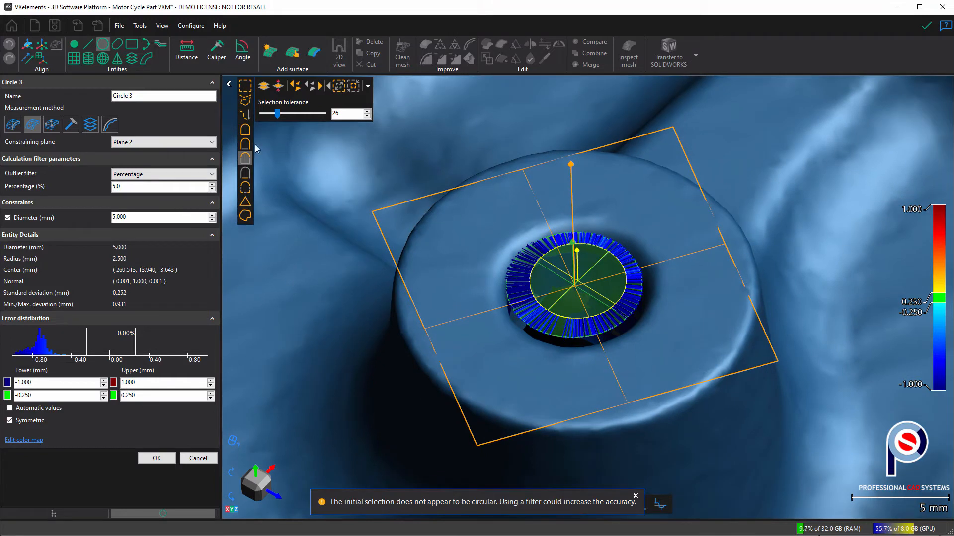
# - Clear the third circle's selection and reselect the inner wall of the large boss's hole
pyautogui.click(310, 86)
pyautogui.scroll(3, 571, 277)
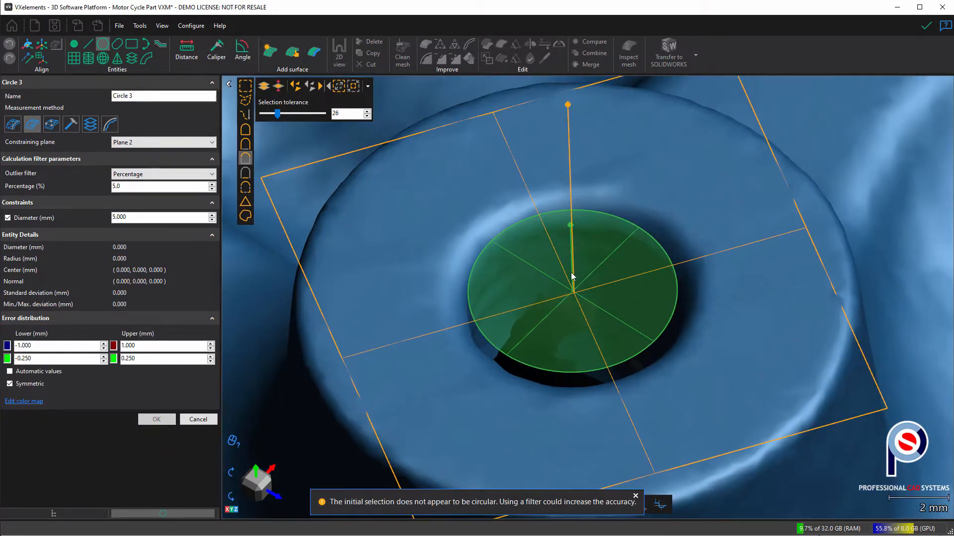
pyautogui.click(521, 276)
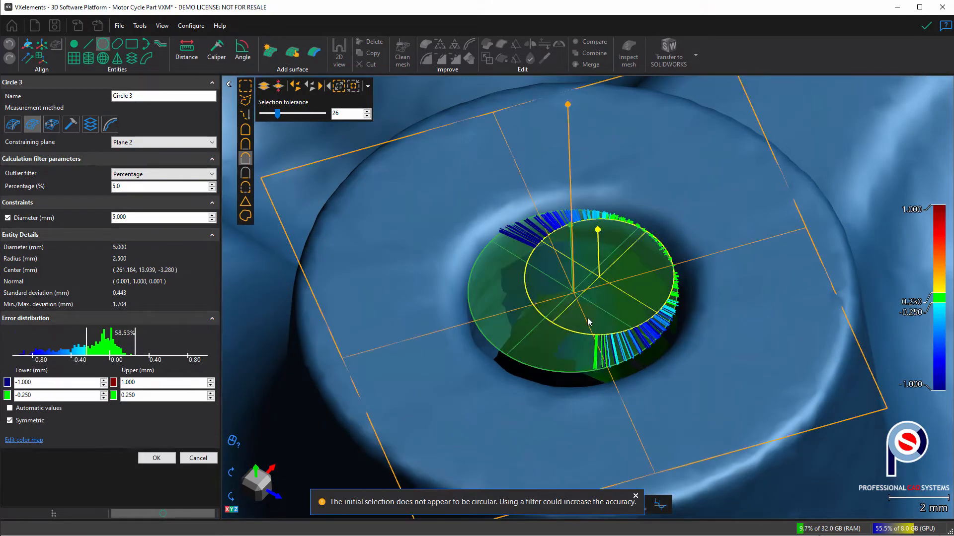
pyautogui.scroll(-8, 616, 299)
pyautogui.moveTo(512, 285); pyautogui.dragTo(474, 201, button='middle')
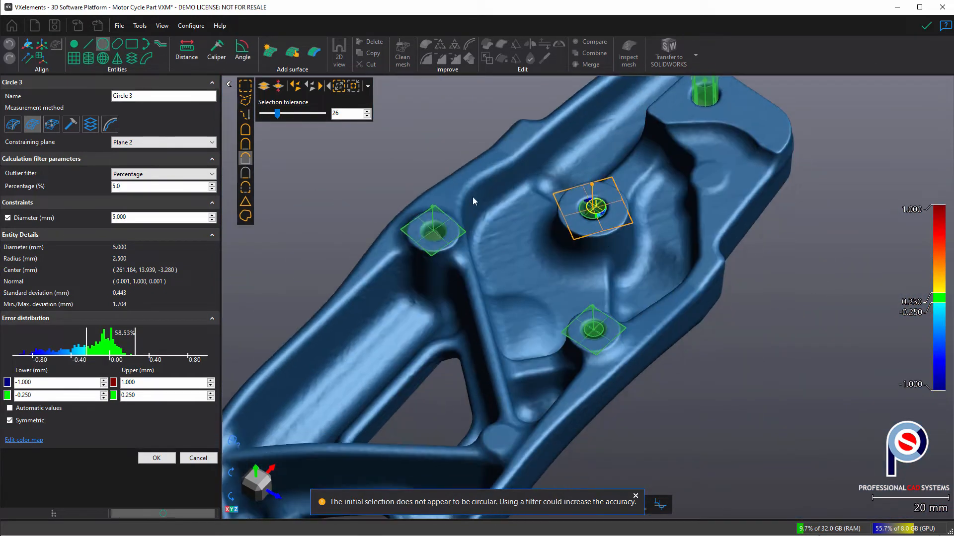
# - Constrain the third circle to Plane 4 and clear its mesh selection
pyautogui.click(176, 143)
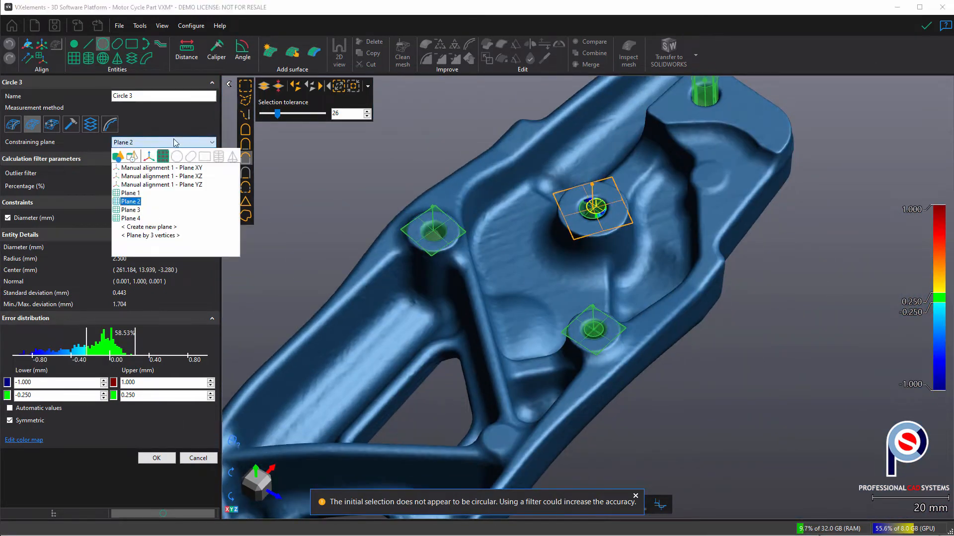
pyautogui.click(130, 213)
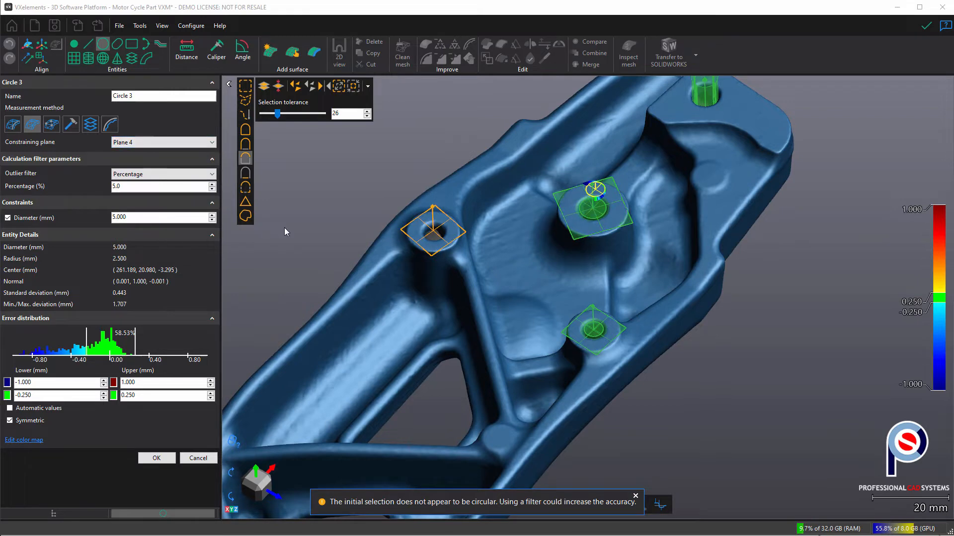
pyautogui.click(309, 88)
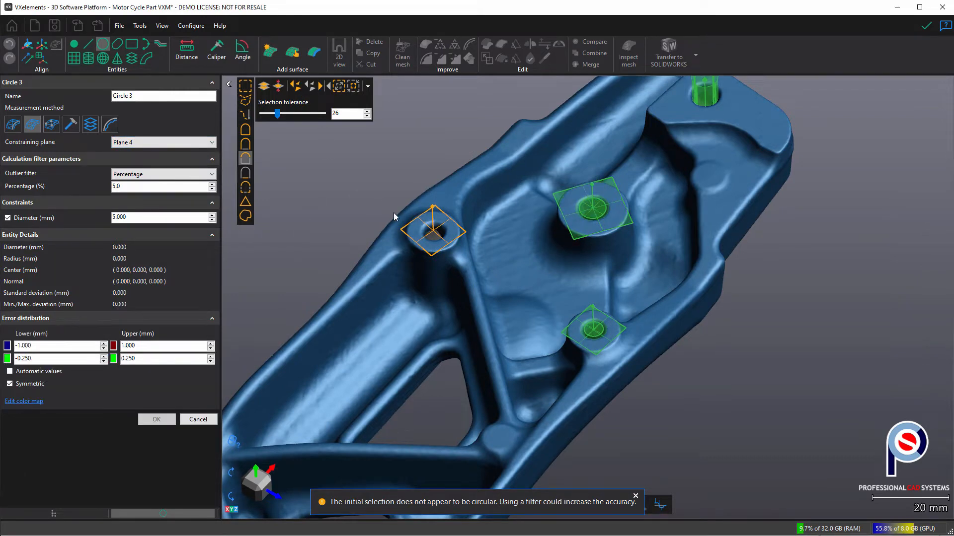
# - Select inner wall areas of the hole in Plane 4's small boss, accept the 5 mm circle and end circle creation
pyautogui.scroll(10, 449, 248)
pyautogui.click(639, 313)
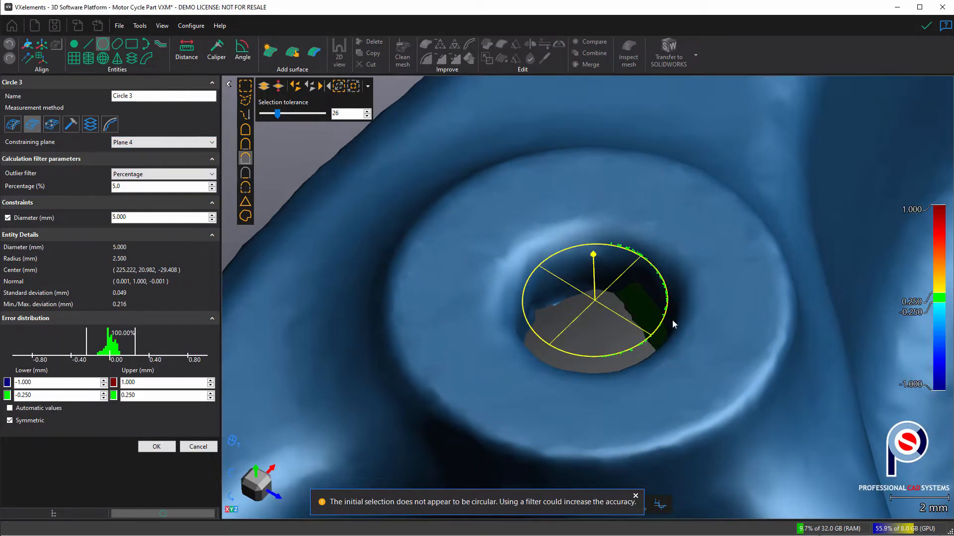
pyautogui.moveTo(709, 326); pyautogui.dragTo(579, 317)
pyautogui.click(634, 391)
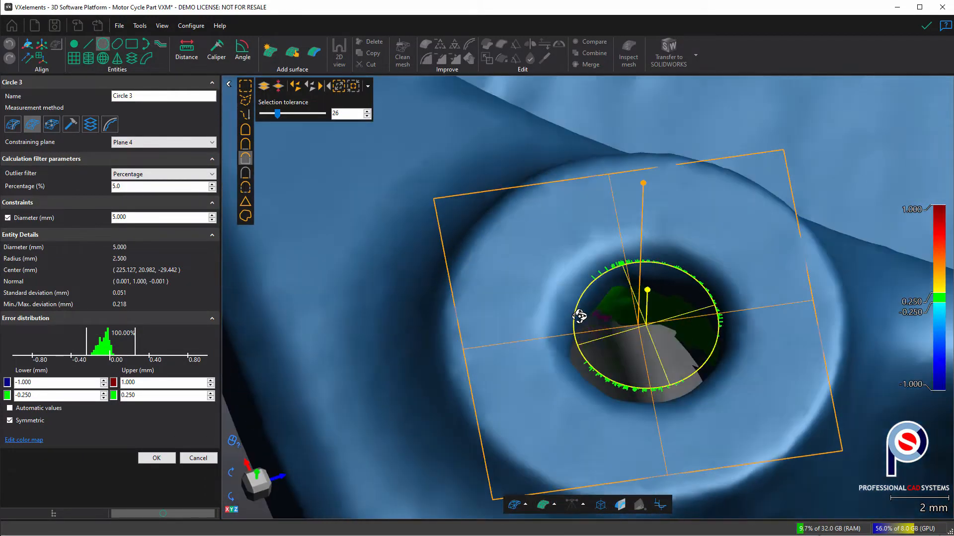
pyautogui.scroll(-5, 579, 317)
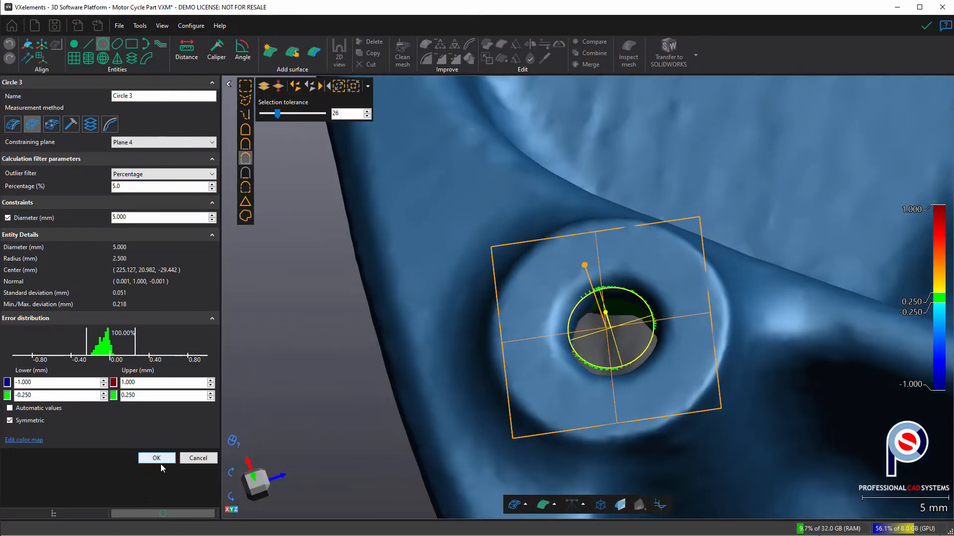
pyautogui.click(160, 463)
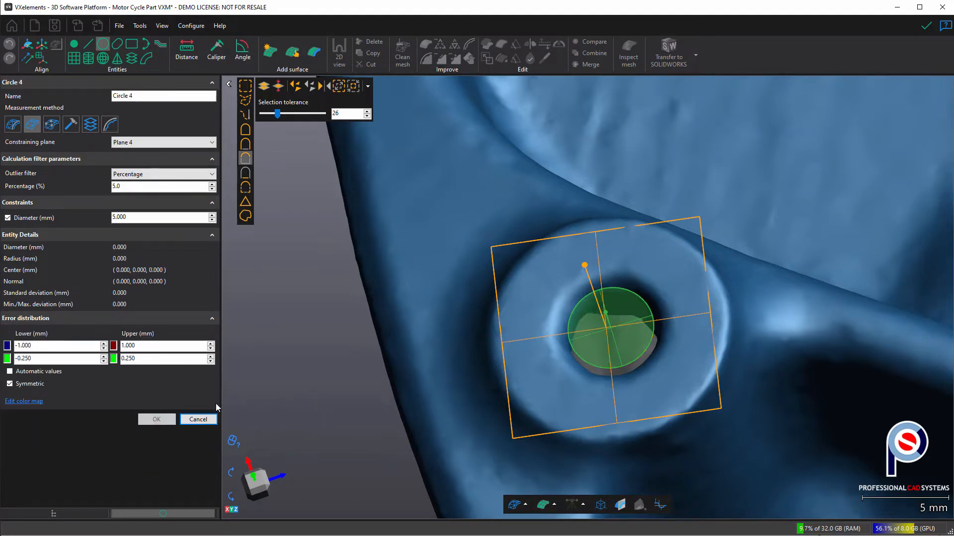
pyautogui.click(201, 420)
# - Examine the fitted planes and hole circles on the three bosses
pyautogui.scroll(-5, 424, 384)
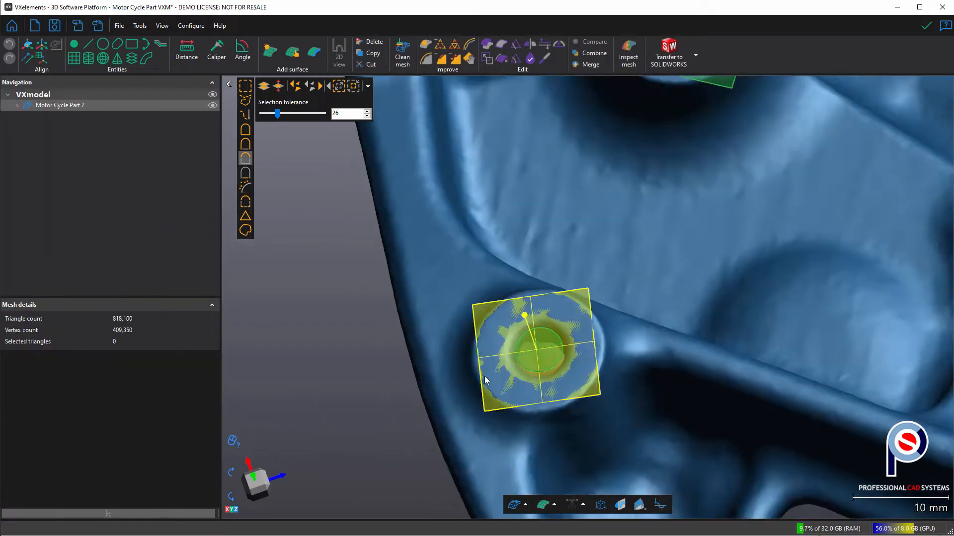
pyautogui.moveTo(502, 387); pyautogui.dragTo(505, 224)
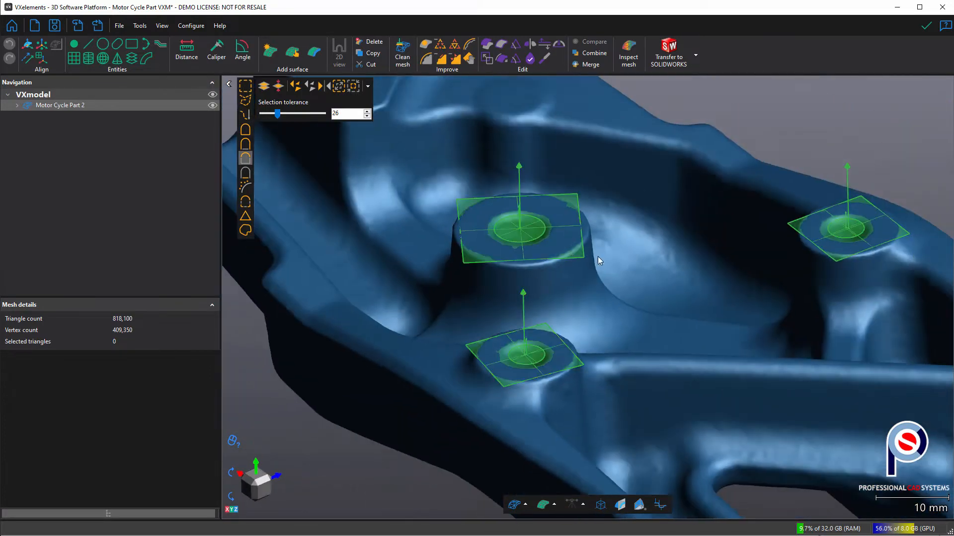
pyautogui.moveTo(736, 248); pyautogui.dragTo(654, 233, button='middle')
pyautogui.scroll(-3, 496, 234)
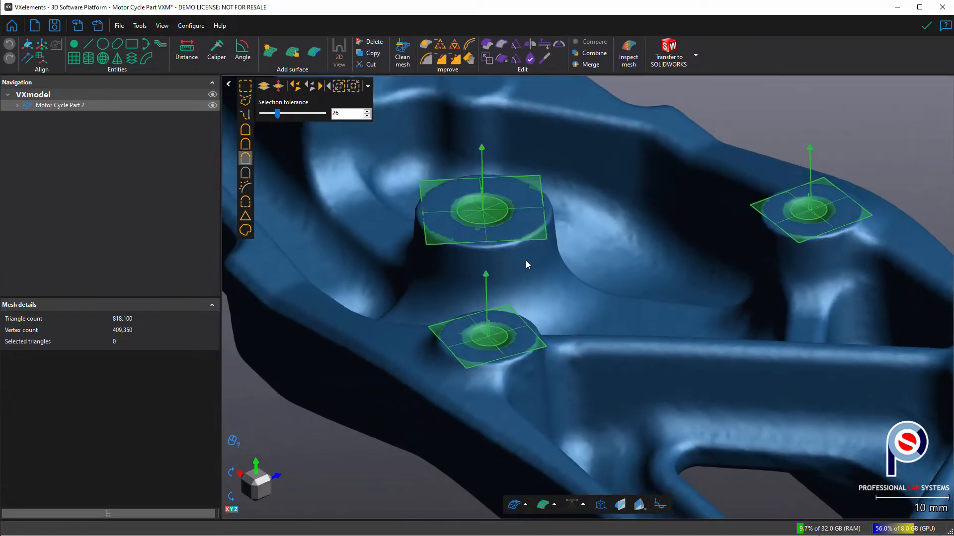
pyautogui.moveTo(525, 260)
pyautogui.mouseDown()
pyautogui.moveTo(496, 276)
pyautogui.moveTo(516, 264)
pyautogui.mouseUp()
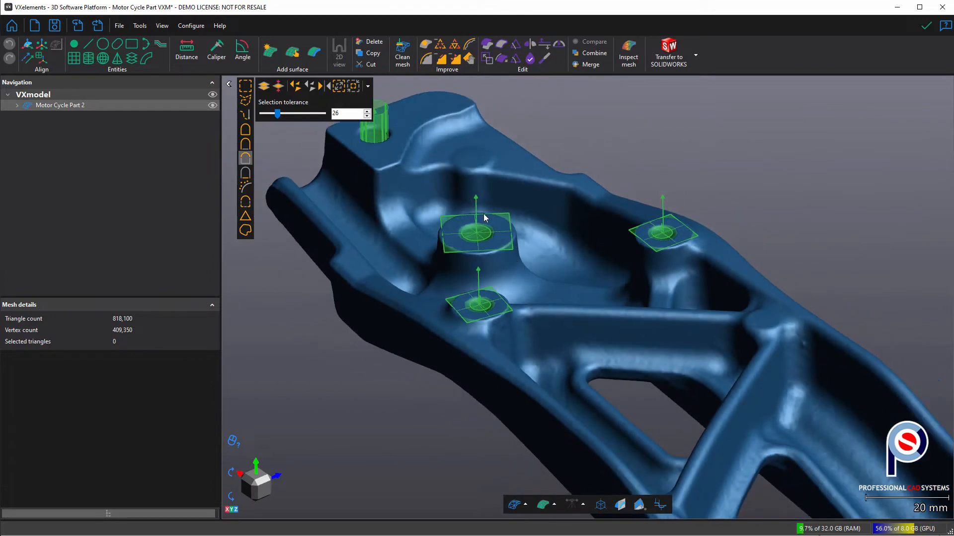
pyautogui.moveTo(456, 291); pyautogui.dragTo(515, 292, button='middle')
pyautogui.scroll(1, 514, 292)
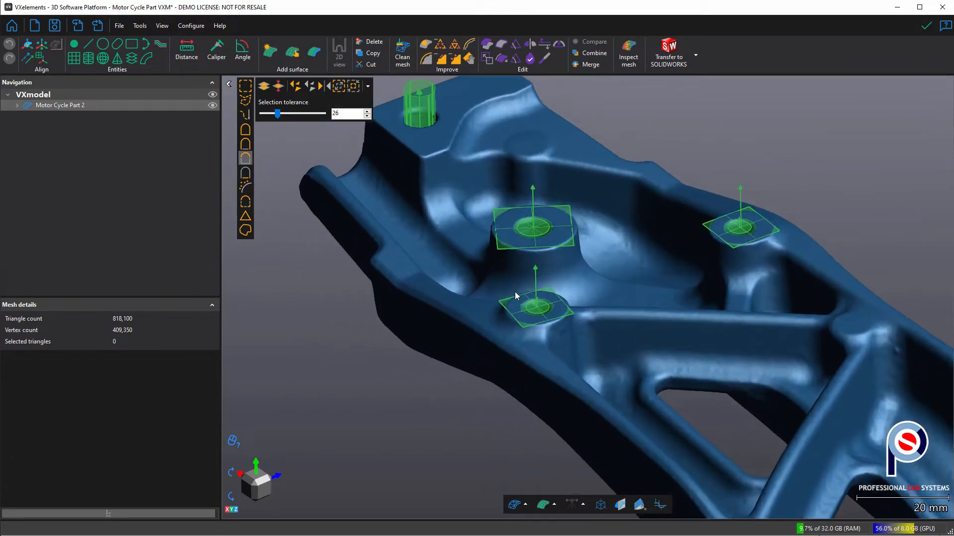
pyautogui.scroll(3, 515, 291)
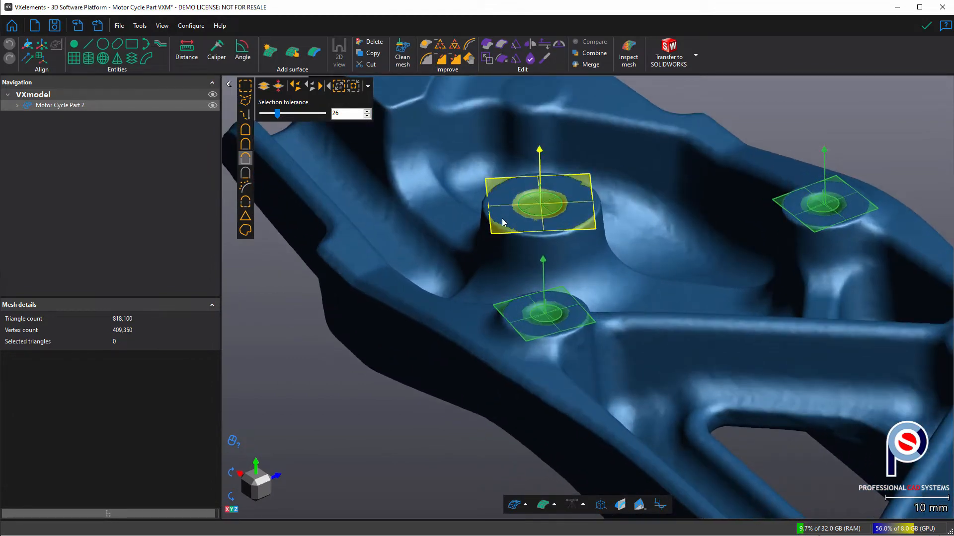
# - Fit a new plane to the flat top face around the cylinder on the raised end block and accept it
pyautogui.moveTo(499, 233); pyautogui.dragTo(620, 382, button='middle')
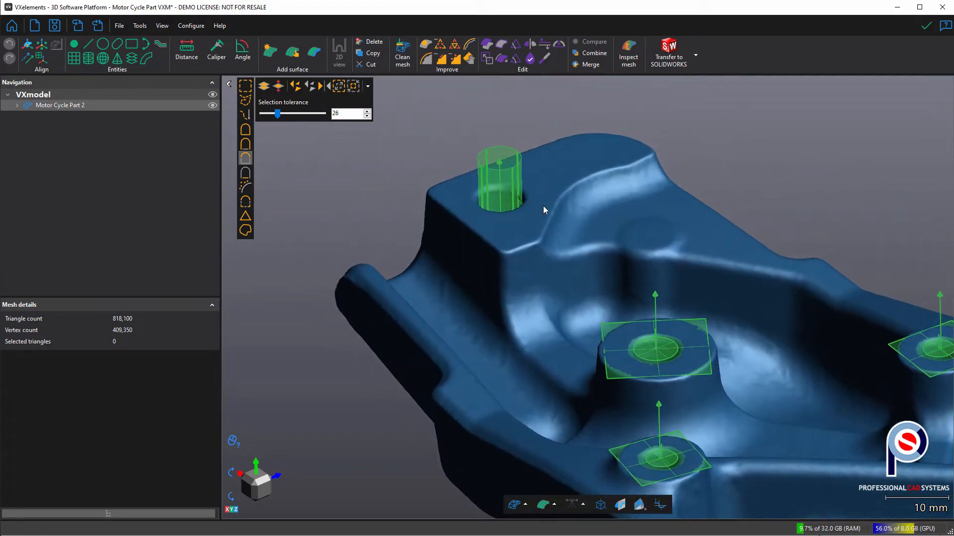
pyautogui.scroll(1, 543, 206)
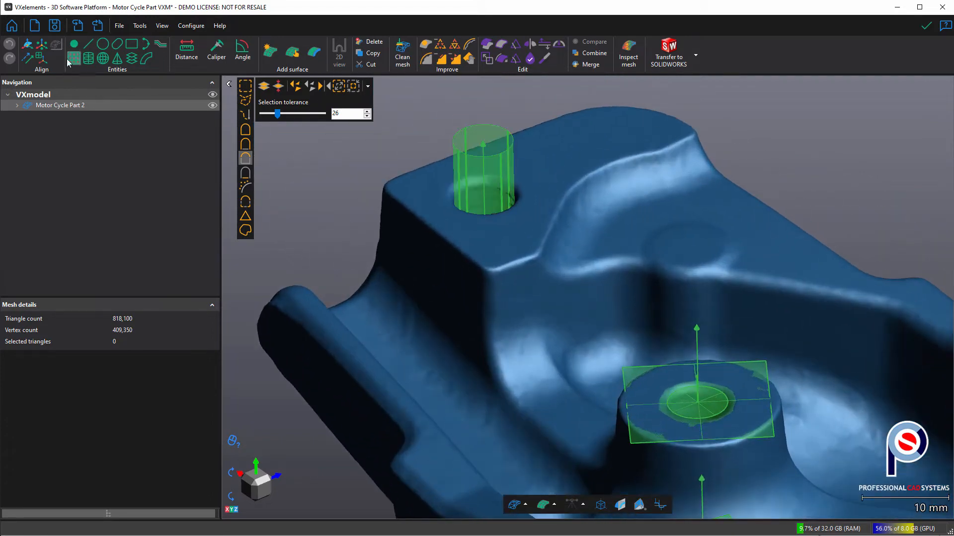
pyautogui.click(71, 58)
pyautogui.click(438, 200)
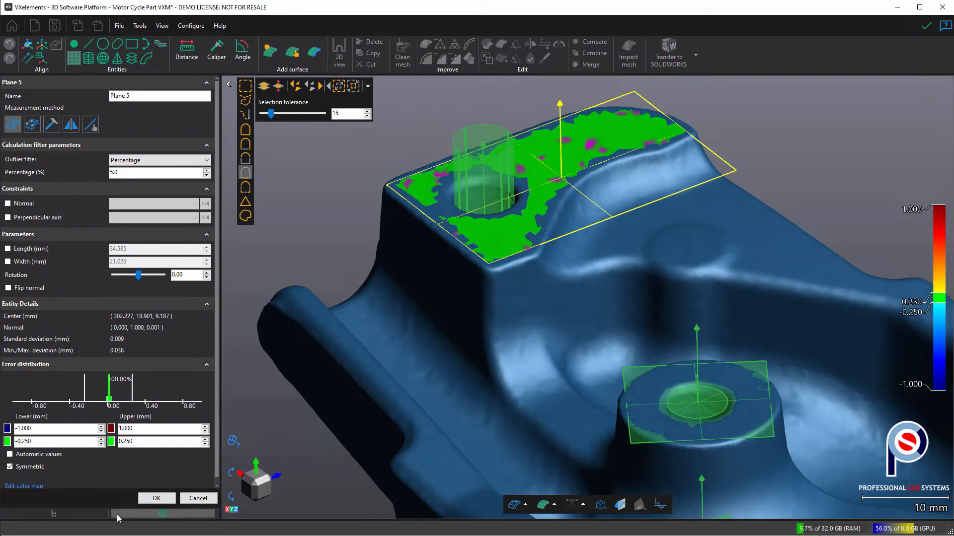
pyautogui.click(145, 501)
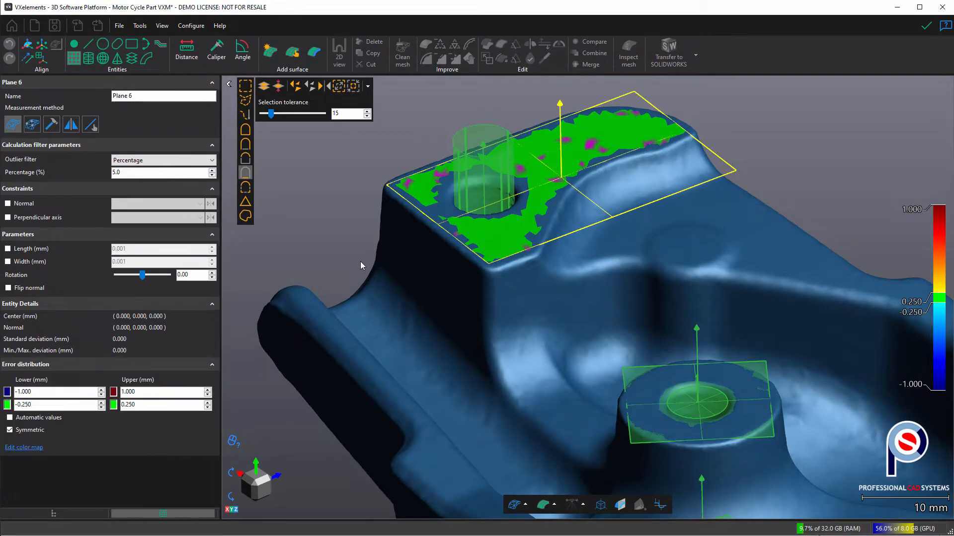
pyautogui.click(198, 466)
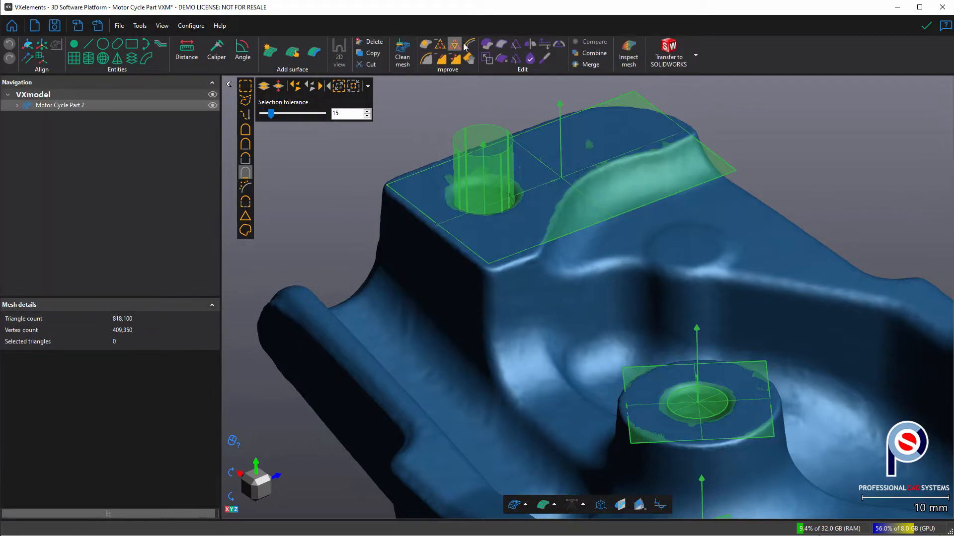
# - Start a mesh cut with Plane 5 as the cutting plane and shift the cut region over the raised end block
pyautogui.click(516, 44)
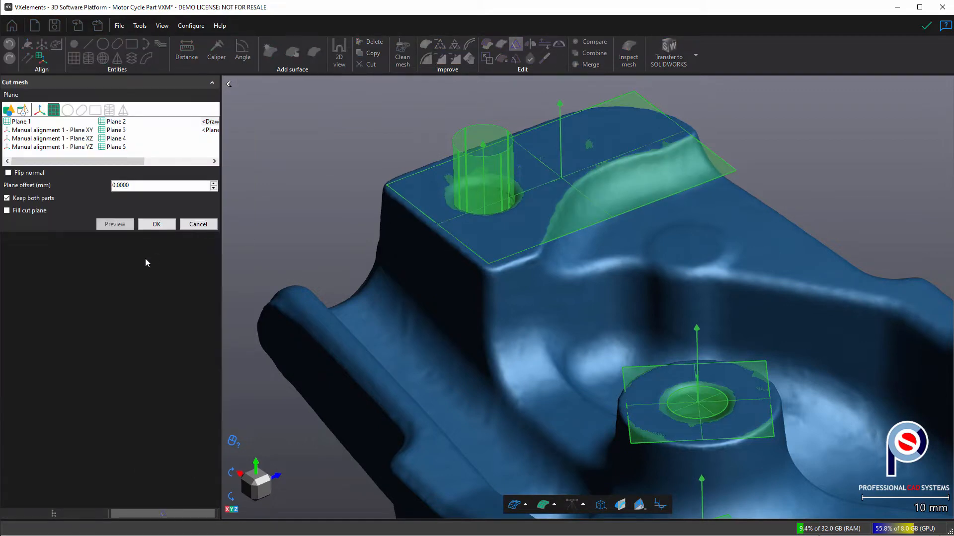
pyautogui.click(103, 148)
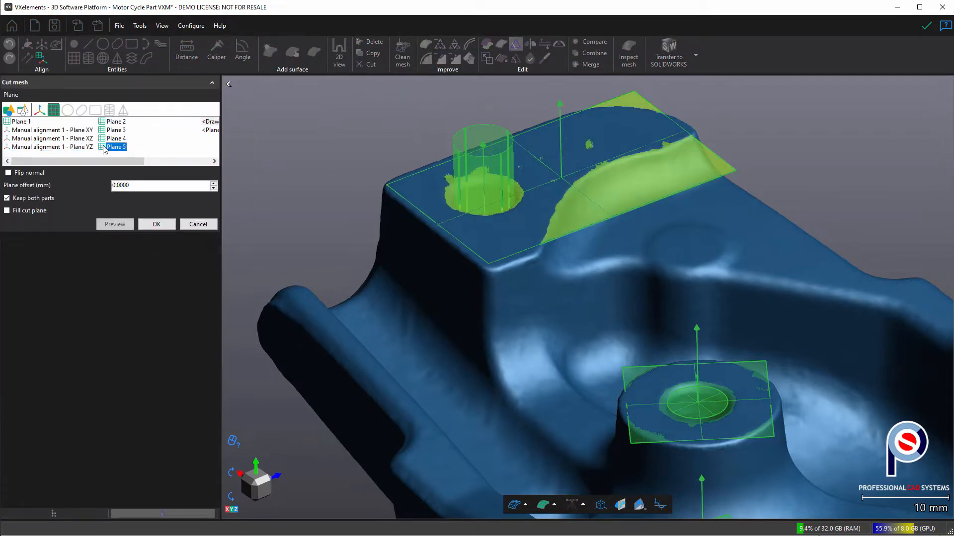
pyautogui.scroll(-6, 448, 142)
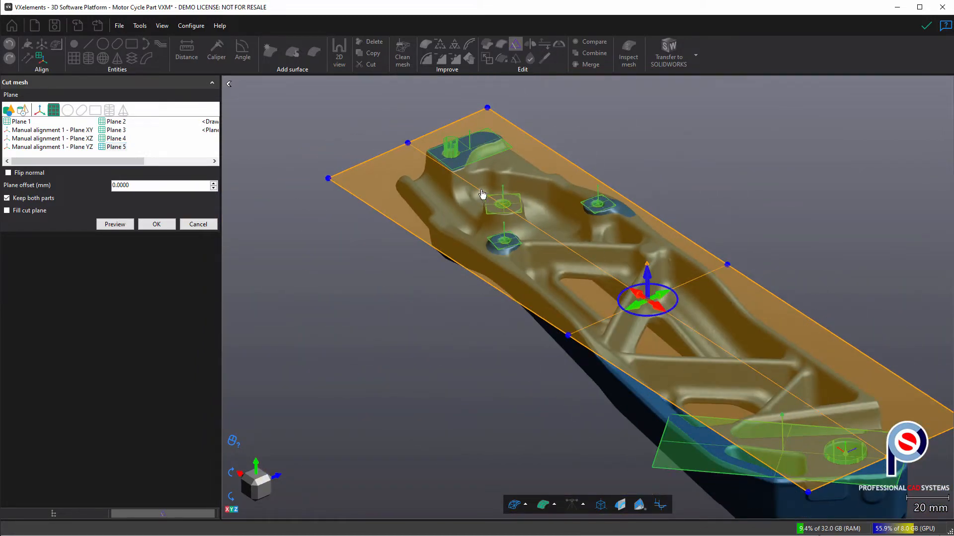
pyautogui.moveTo(482, 194); pyautogui.dragTo(552, 229)
pyautogui.scroll(3, 462, 195)
pyautogui.moveTo(609, 234); pyautogui.dragTo(481, 165)
pyautogui.moveTo(472, 160); pyautogui.dragTo(543, 213, button='middle')
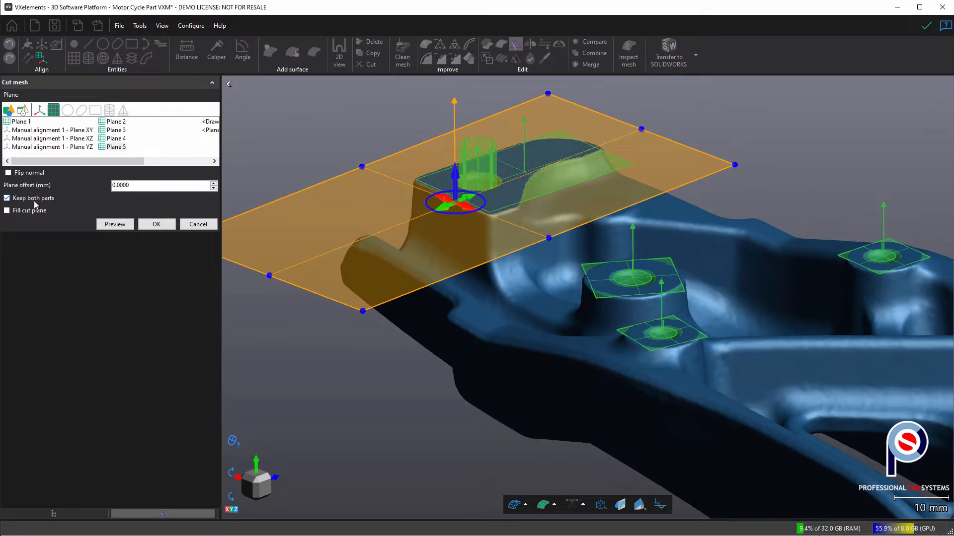
# - Flip the cutting plane's normal, keep only one part, set the plane offset to 1 mm and apply the cut
pyautogui.click(28, 174)
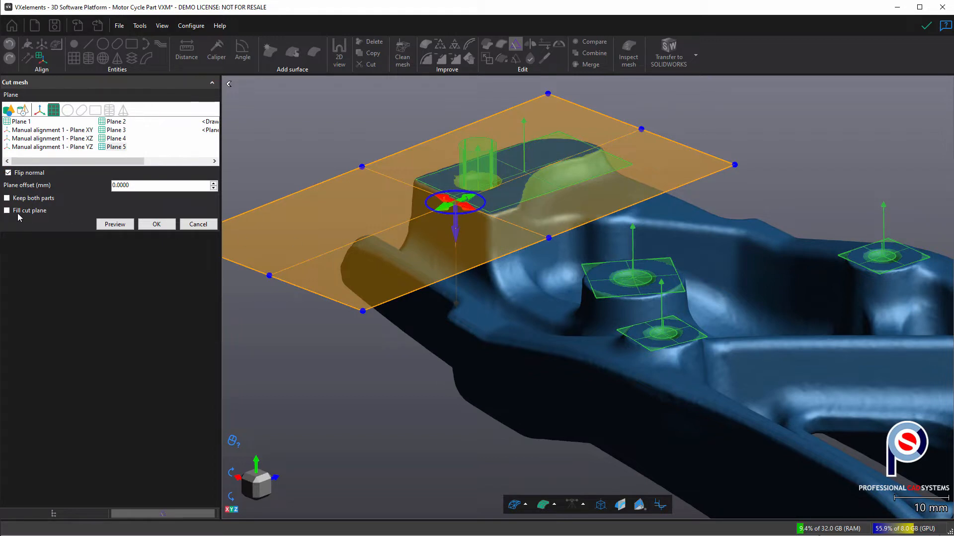
pyautogui.click(214, 183)
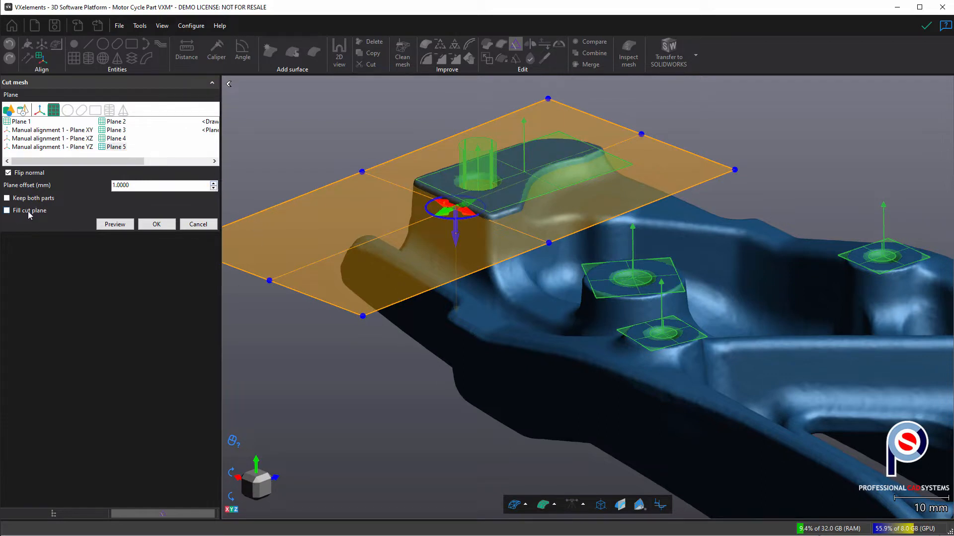
pyautogui.click(163, 229)
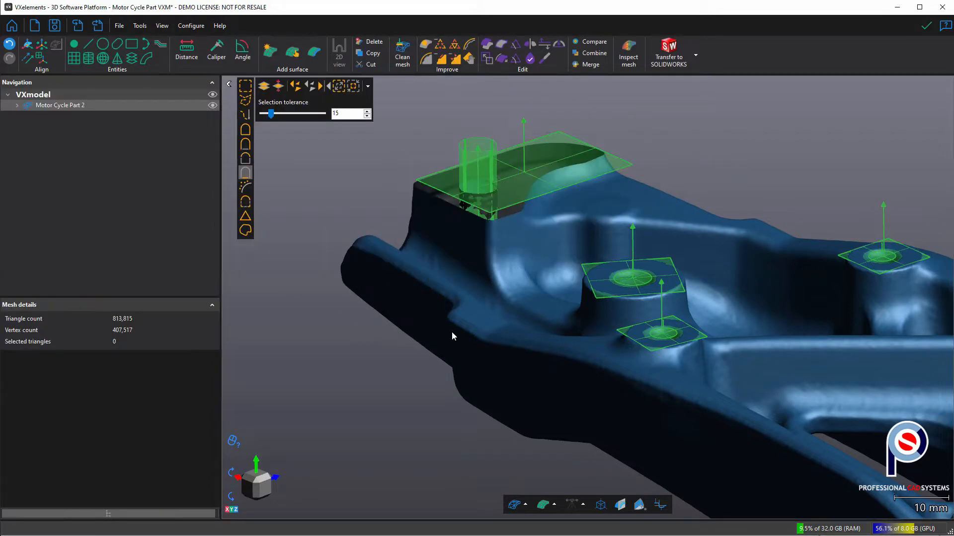
# - Outline the mesh around the round hole on the end block's flat underside with a freeform selection and delete it
pyautogui.moveTo(527, 324); pyautogui.dragTo(531, 368)
pyautogui.scroll(3, 494, 358)
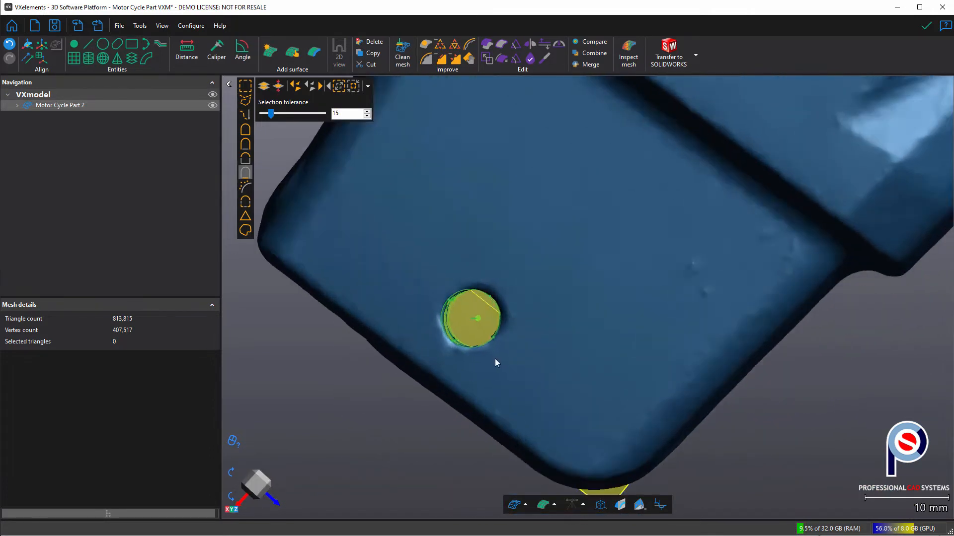
pyautogui.click(244, 103)
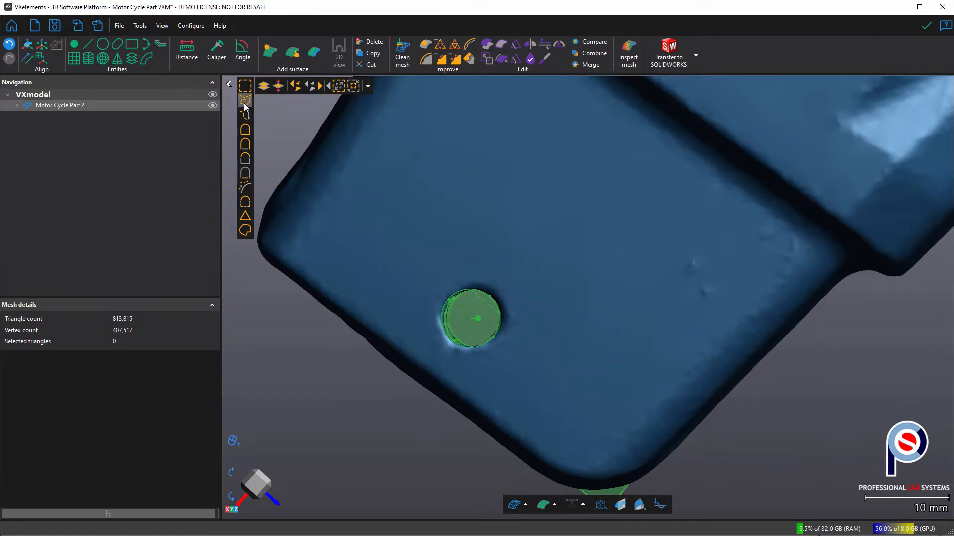
pyautogui.click(261, 89)
pyautogui.keyDown('ctrl'); pyautogui.click(471, 363); pyautogui.keyUp('ctrl')
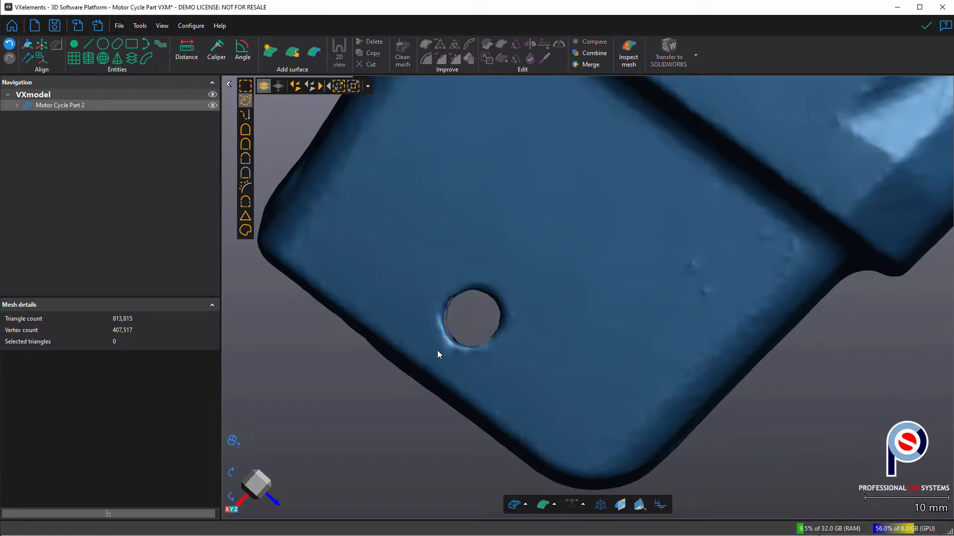
pyautogui.keyDown('ctrl'); pyautogui.click(436, 347); pyautogui.keyUp('ctrl')
pyautogui.moveTo(430, 283)
pyautogui.keyDown('ctrl'); pyautogui.mouseDown()
pyautogui.moveTo(499, 284)
pyautogui.moveTo(518, 354)
pyautogui.moveTo(538, 319)
pyautogui.moveTo(538, 219)
pyautogui.moveTo(532, 224)
pyautogui.mouseUp(); pyautogui.keyUp('ctrl')
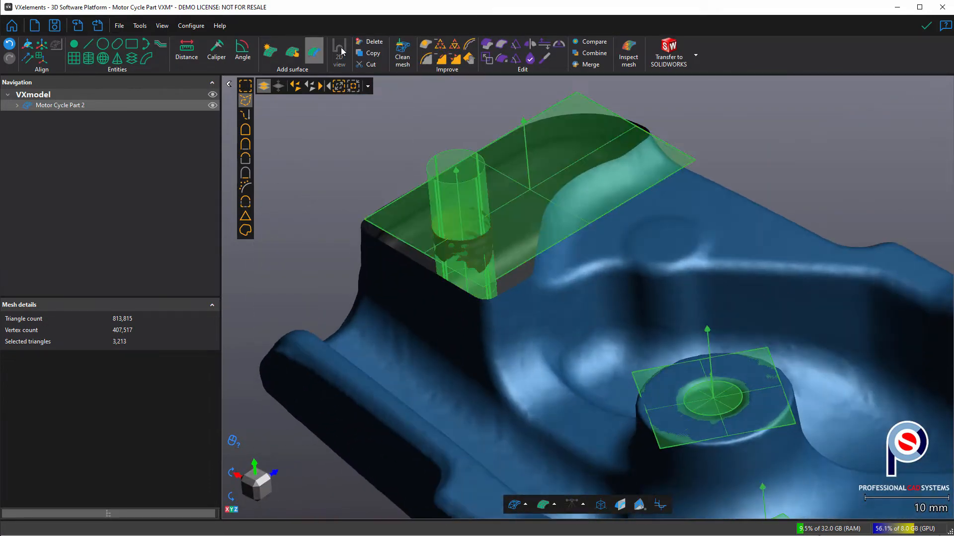
pyautogui.click(370, 42)
# - Fill the jagged hole around the cylinder on the end block's underside using the Flat filling method
pyautogui.moveTo(554, 266); pyautogui.dragTo(584, 334)
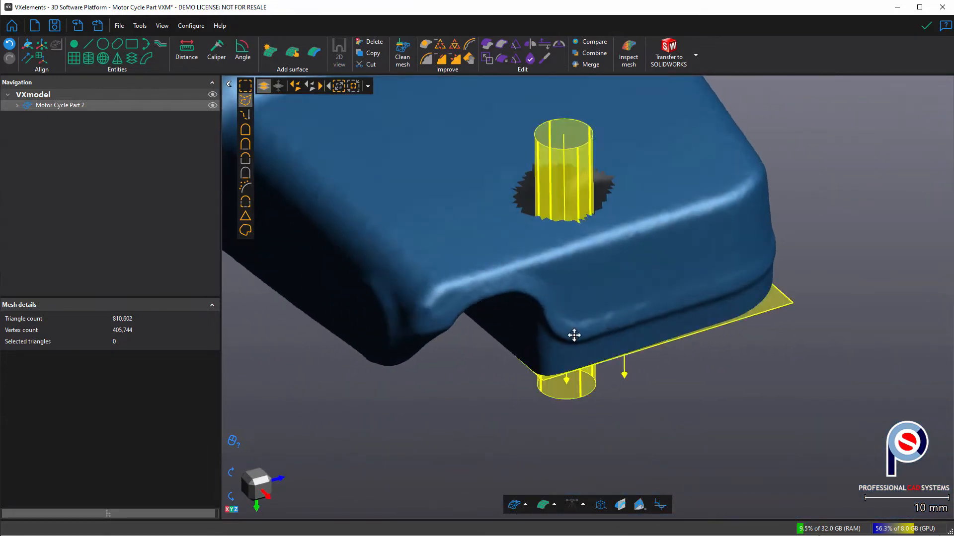
pyautogui.moveTo(573, 335); pyautogui.dragTo(539, 426, button='middle')
pyautogui.scroll(-3, 516, 365)
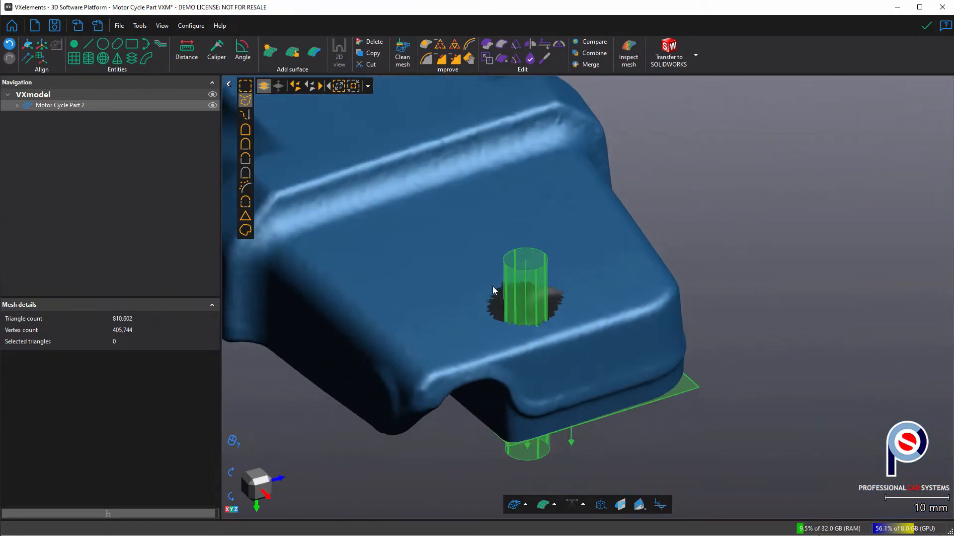
pyautogui.click(426, 46)
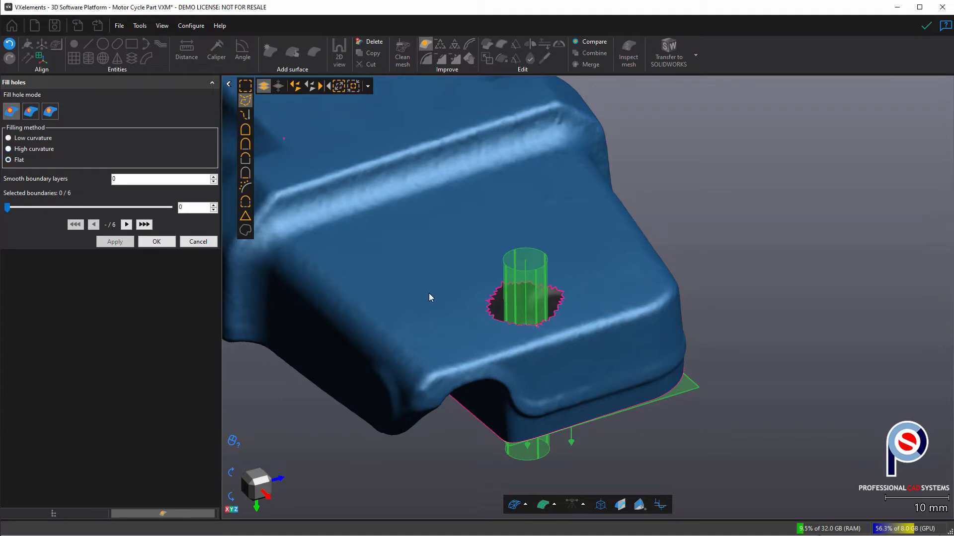
pyautogui.click(487, 298)
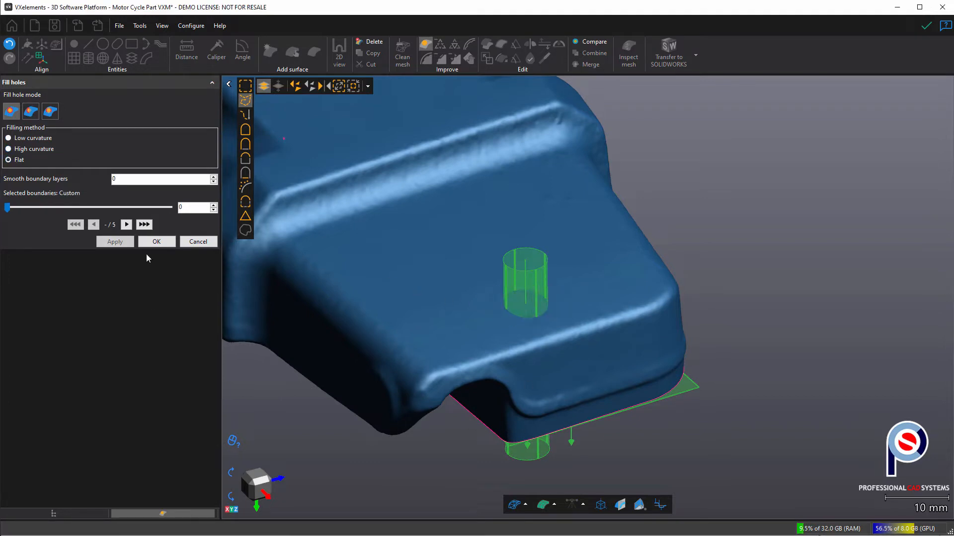
pyautogui.click(156, 242)
# - Start a mesh cut with Plane 2 as the cutting plane and shrink the cut region around the large boss
pyautogui.moveTo(505, 333); pyautogui.dragTo(514, 282)
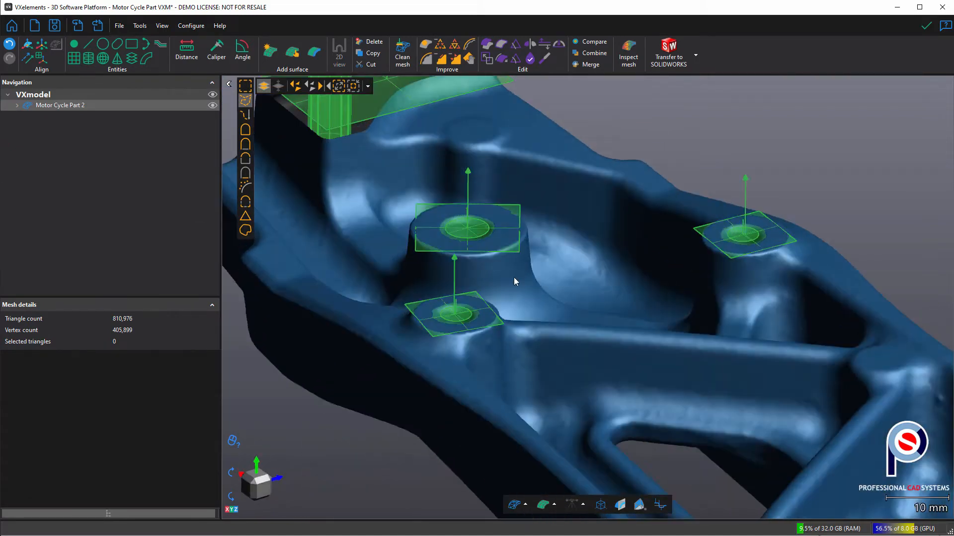
pyautogui.click(515, 46)
pyautogui.click(31, 122)
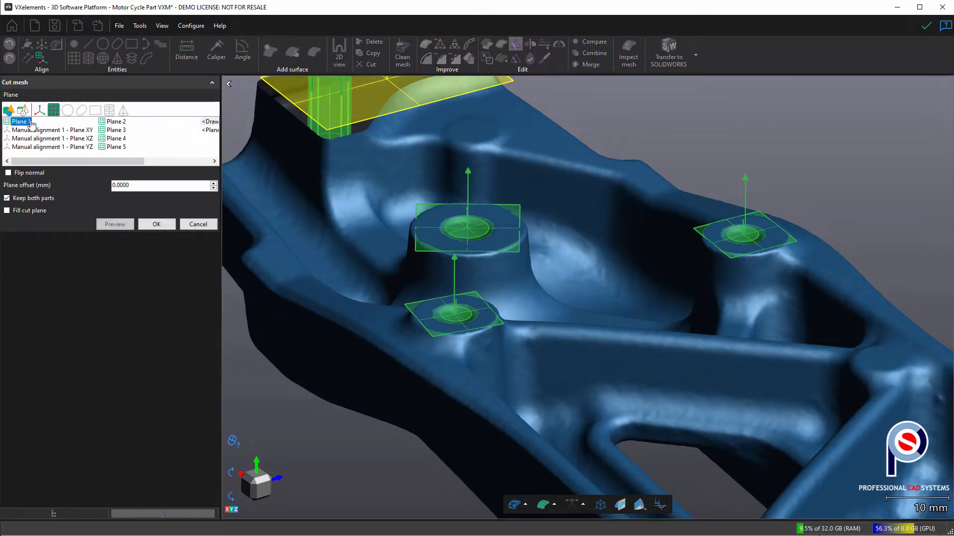
pyautogui.click(101, 122)
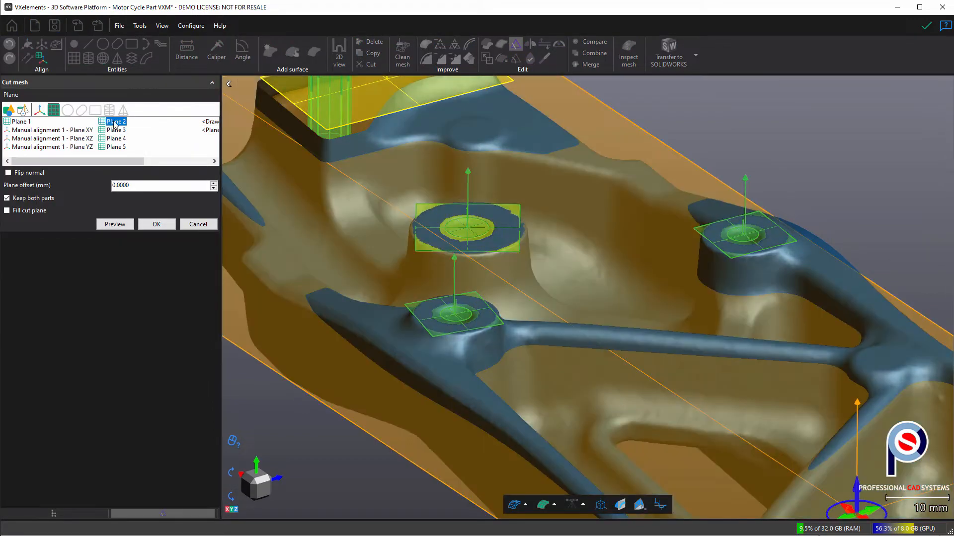
pyautogui.scroll(-3, 474, 258)
pyautogui.scroll(-3, 572, 301)
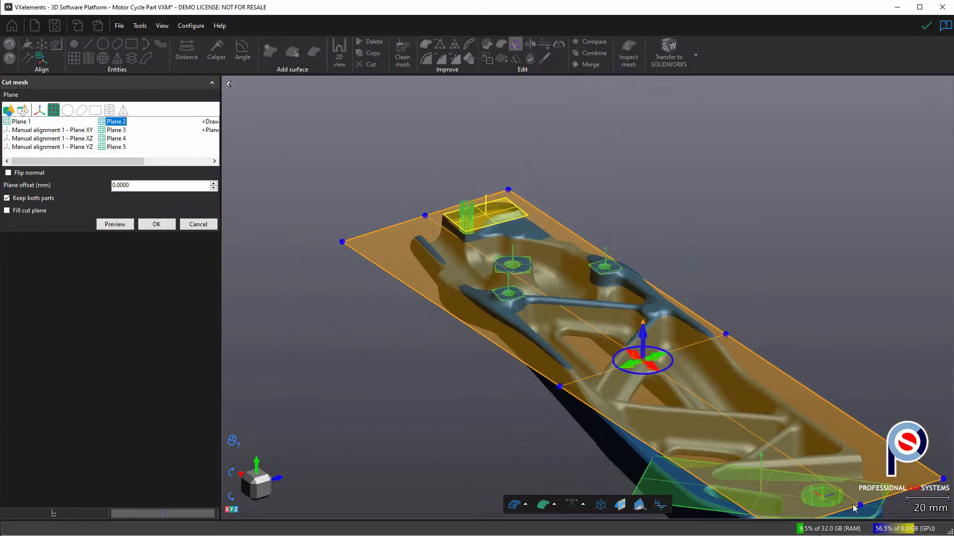
pyautogui.moveTo(860, 505); pyautogui.dragTo(528, 285)
pyautogui.moveTo(430, 220); pyautogui.dragTo(537, 259)
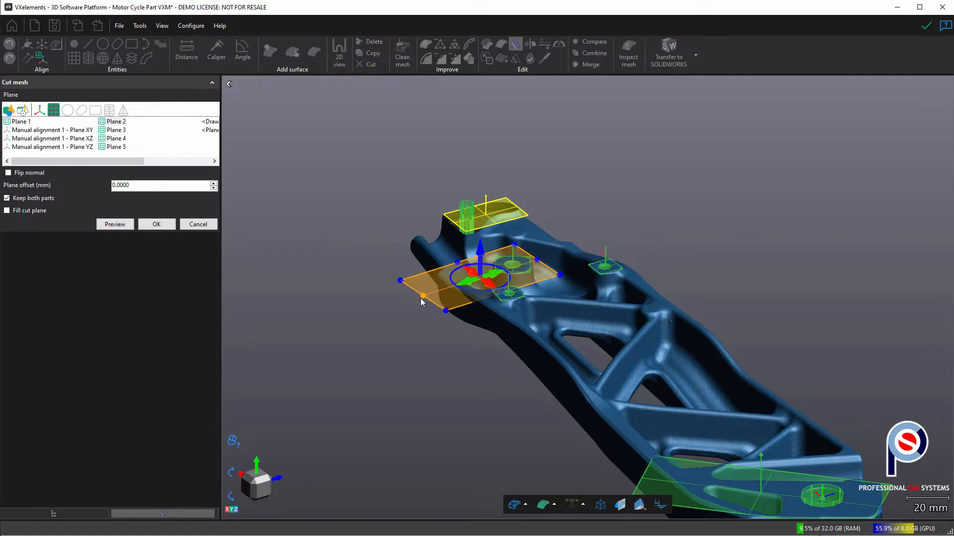
pyautogui.scroll(5, 488, 295)
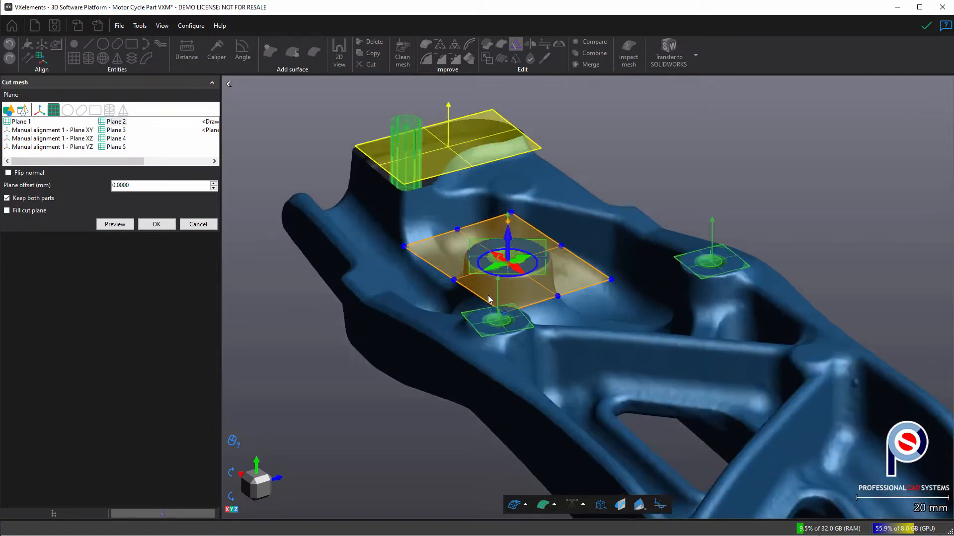
# - Flip the cutting plane's normal, keep only one part, set the plane offset to 1 mm and cut off the large boss's top
pyautogui.moveTo(589, 356); pyautogui.dragTo(586, 373)
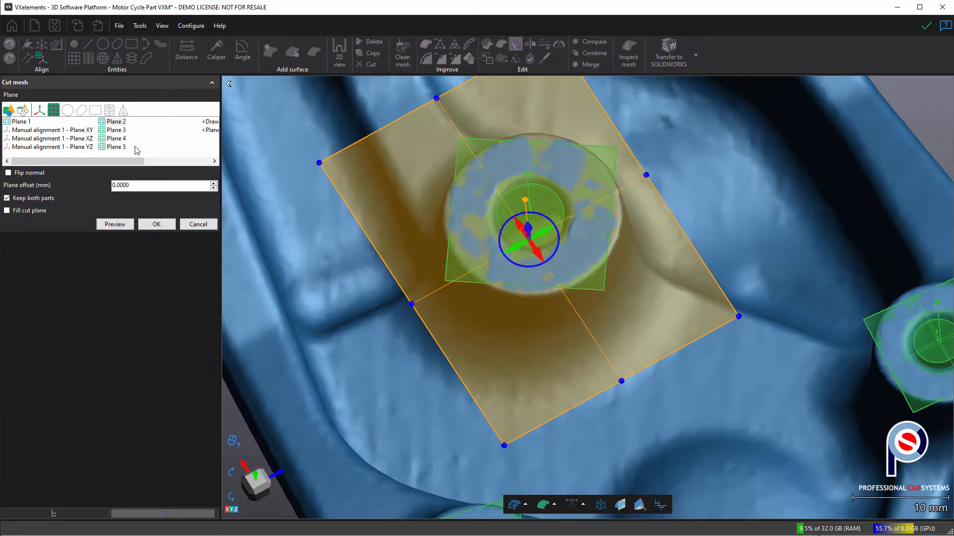
pyautogui.click(9, 172)
pyautogui.click(213, 188)
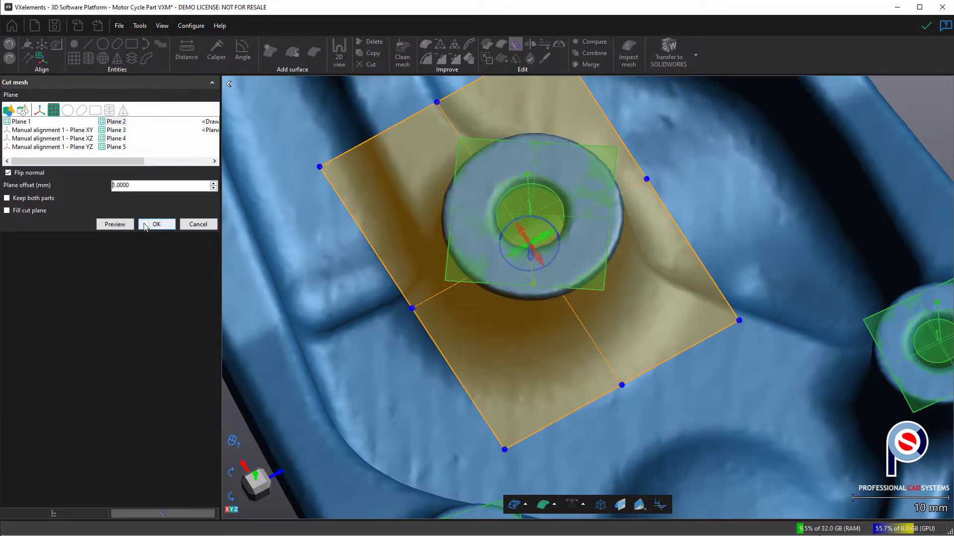
pyautogui.press('Return')
# - Fit one common plane to the flat tops of the two smaller bosses with a selection tolerance of 32 and accept it
pyautogui.moveTo(377, 220); pyautogui.dragTo(499, 284)
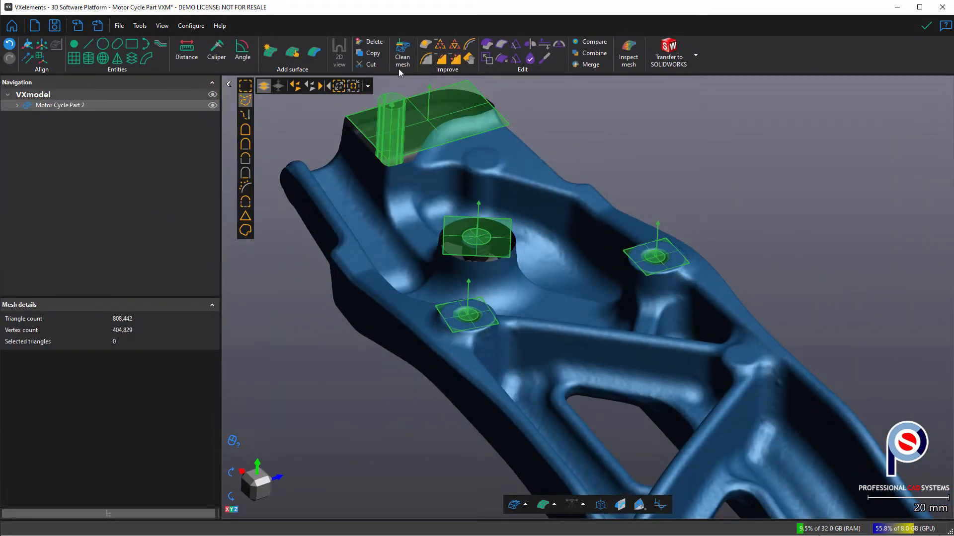
pyautogui.moveTo(604, 292); pyautogui.dragTo(628, 353)
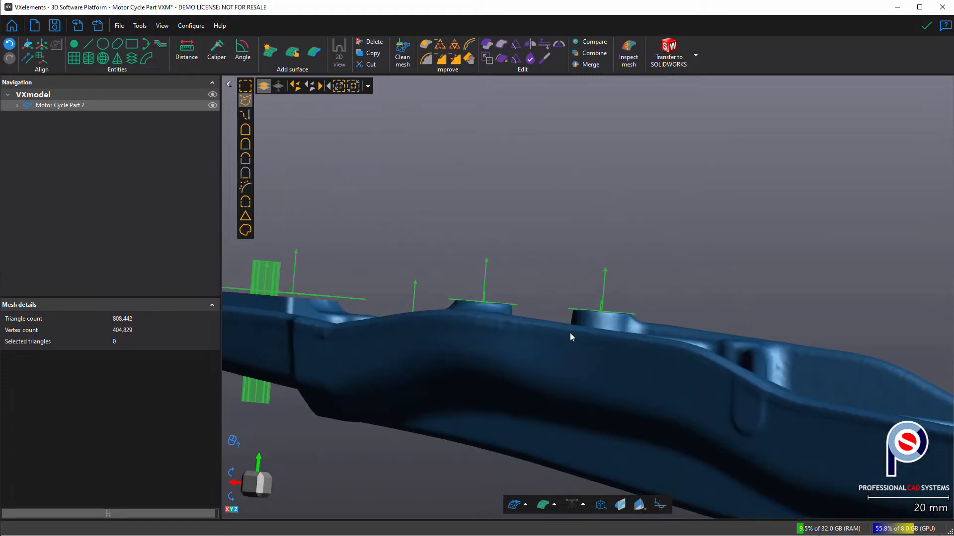
pyautogui.scroll(4, 490, 315)
pyautogui.moveTo(490, 316); pyautogui.dragTo(489, 322)
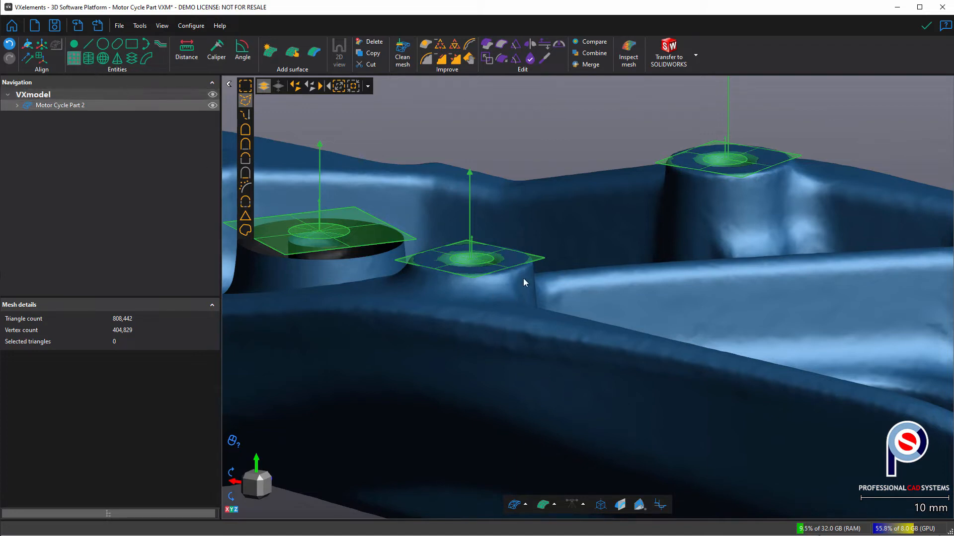
pyautogui.click(512, 258)
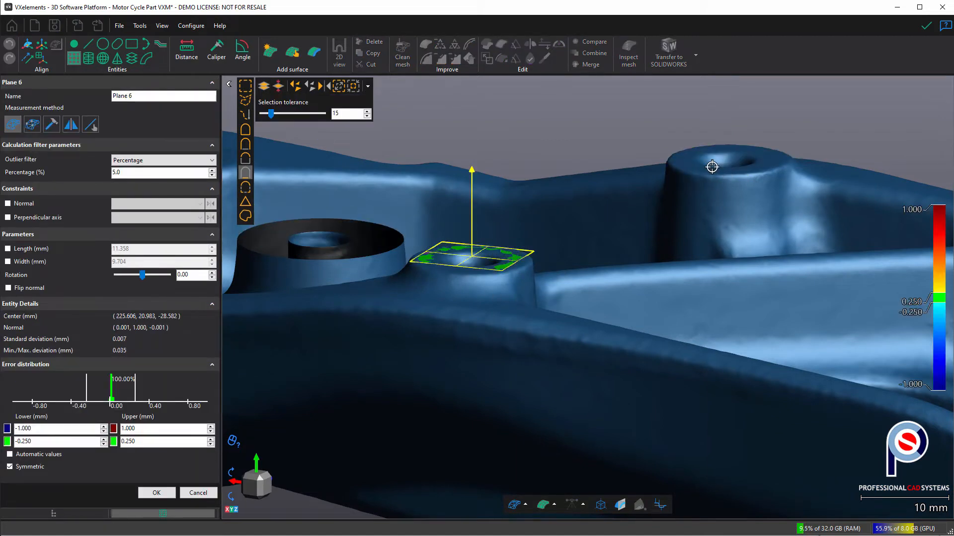
pyautogui.click(683, 157)
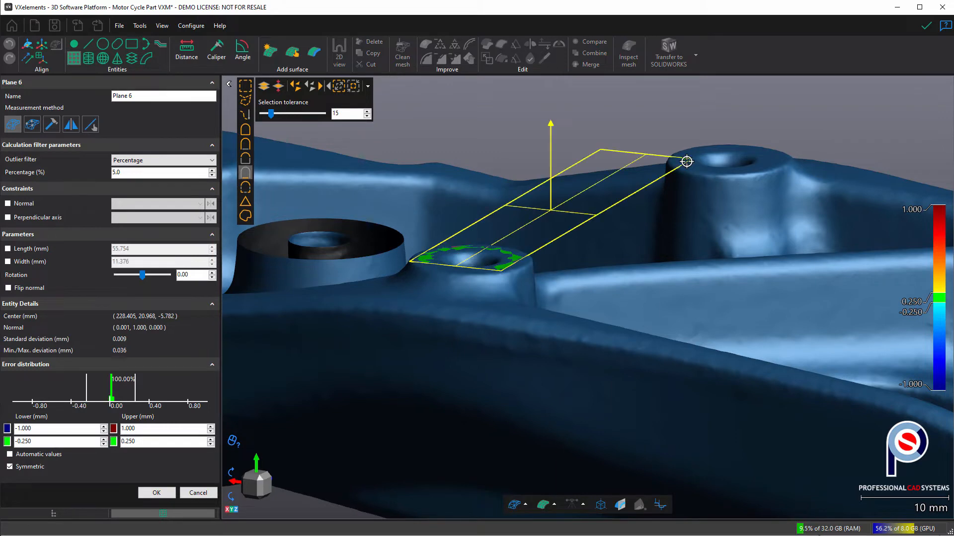
pyautogui.keyDown('ctrl'); pyautogui.click(775, 157); pyautogui.keyUp('ctrl')
pyautogui.moveTo(272, 115); pyautogui.dragTo(281, 118)
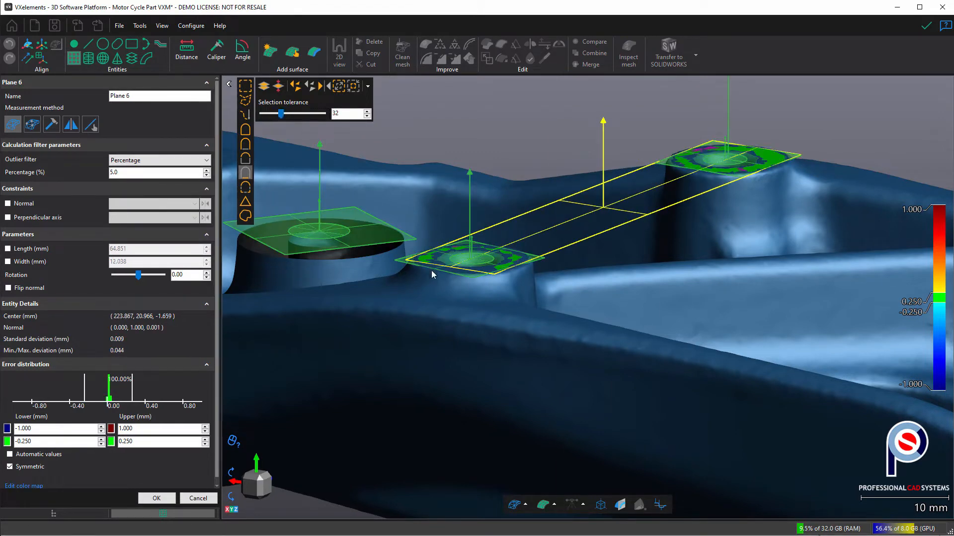
pyautogui.moveTo(441, 303)
pyautogui.mouseDown(button='middle')
pyautogui.moveTo(441, 318)
pyautogui.moveTo(440, 289)
pyautogui.moveTo(437, 298)
pyautogui.mouseUp(button='middle')
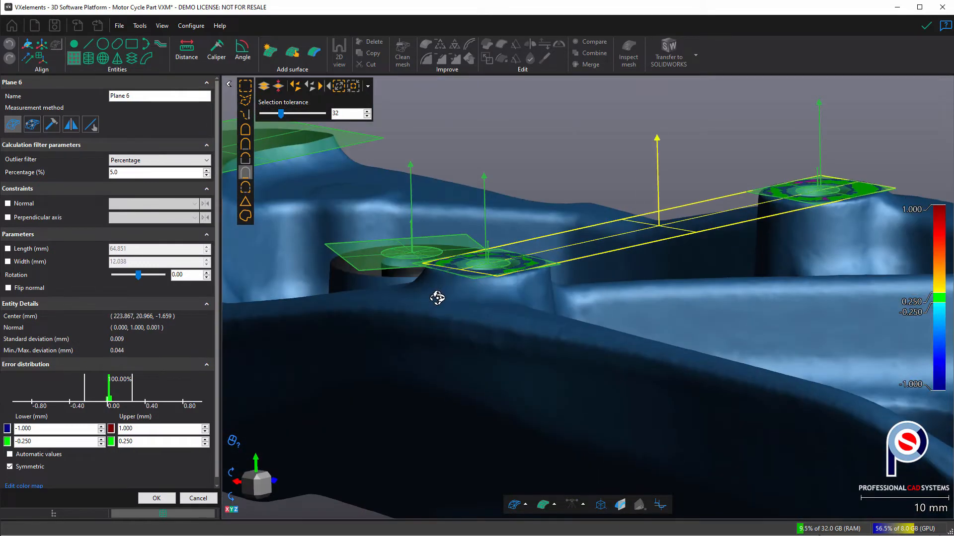
pyautogui.click(168, 502)
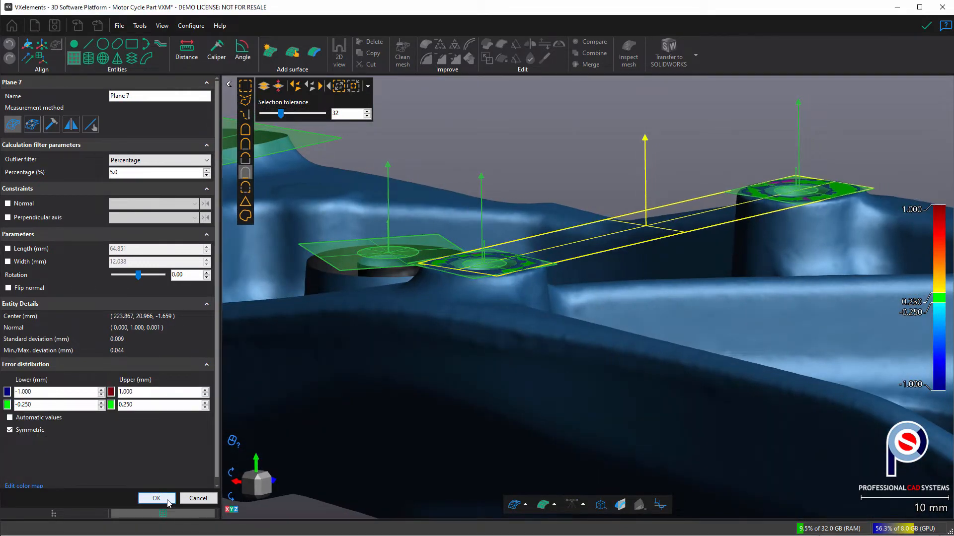
pyautogui.click(205, 468)
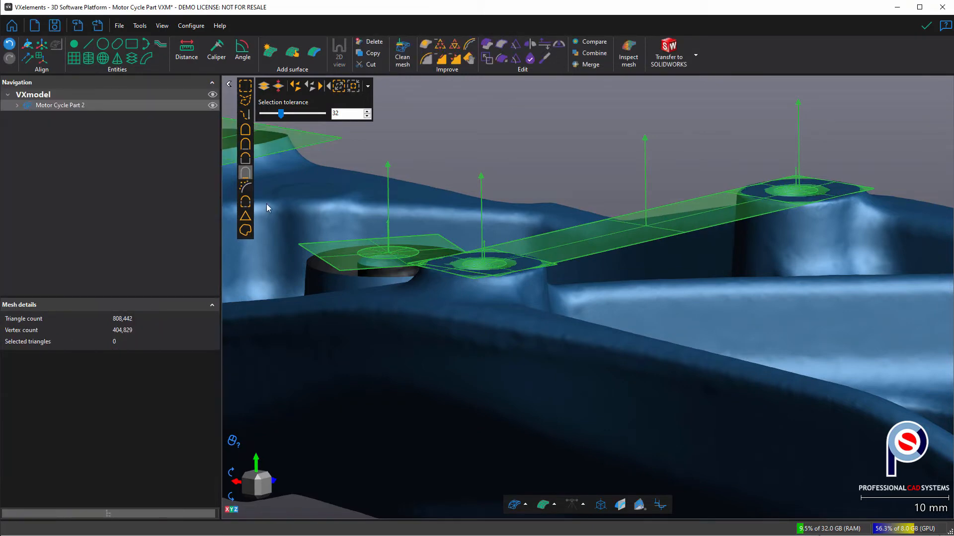
# - Edit Circle 2 to use Plane 6 as its constraining plane and accept the change
pyautogui.click(16, 105)
pyautogui.click(26, 127)
pyautogui.click(65, 218)
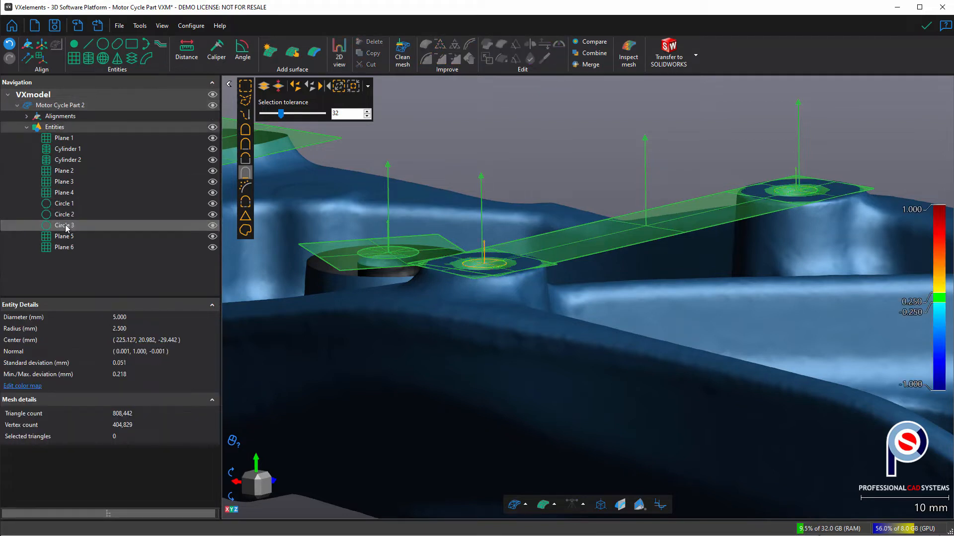
pyautogui.rightClick(63, 218)
pyautogui.click(70, 220)
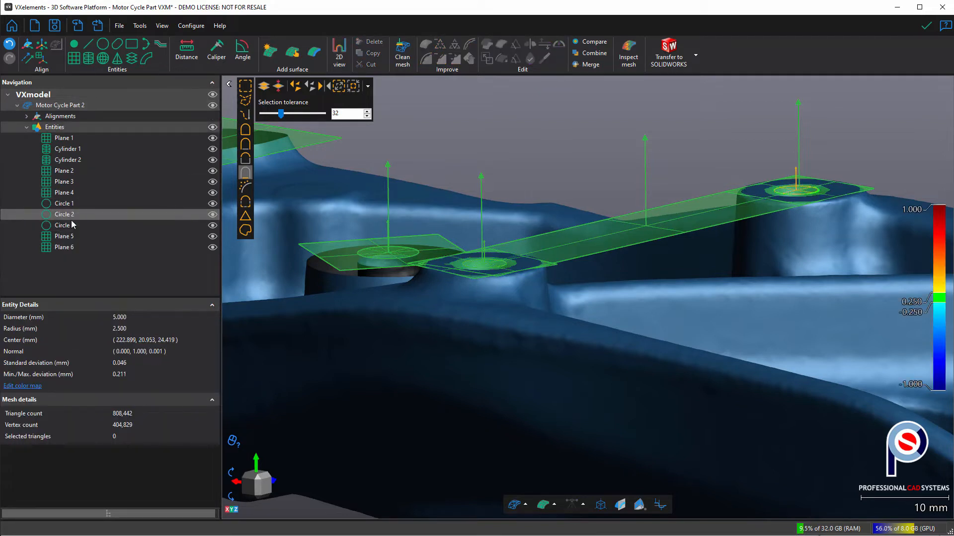
pyautogui.click(135, 143)
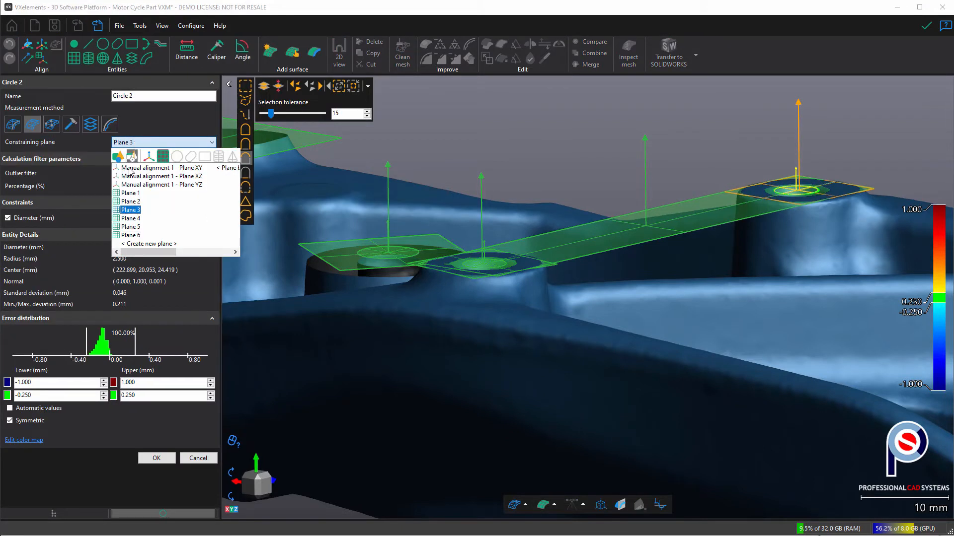
pyautogui.click(119, 236)
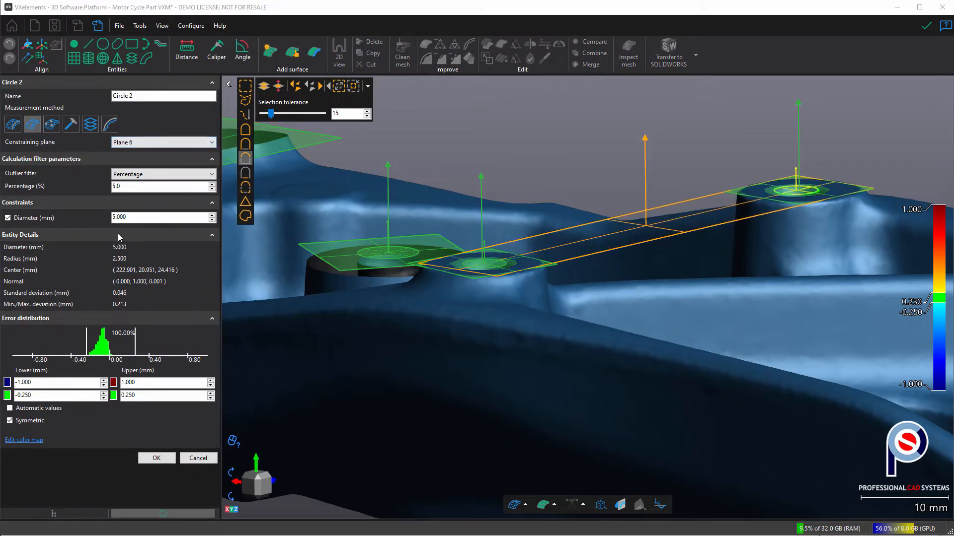
pyautogui.click(150, 457)
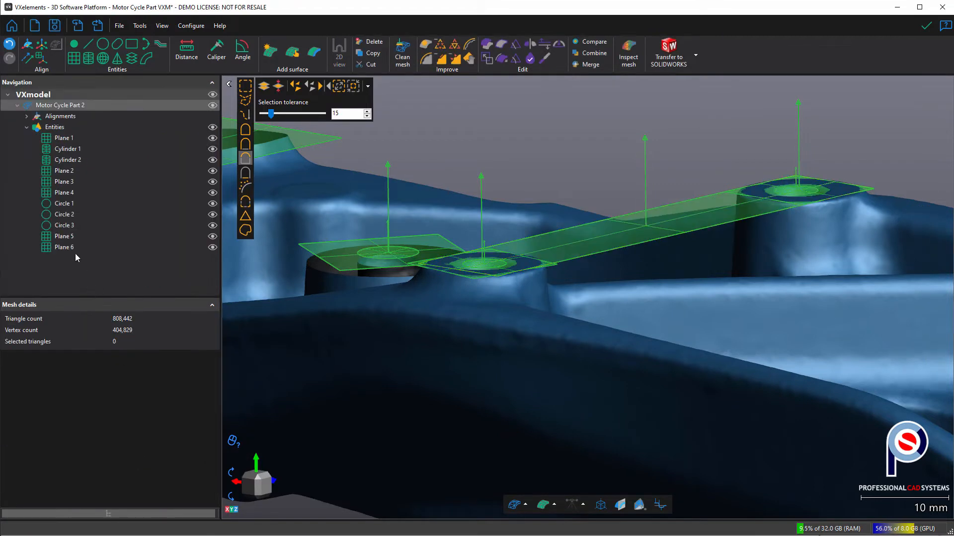
# - Change the constraining plane of Circle 3 to Plane 6 and accept it
pyautogui.rightClick(66, 225)
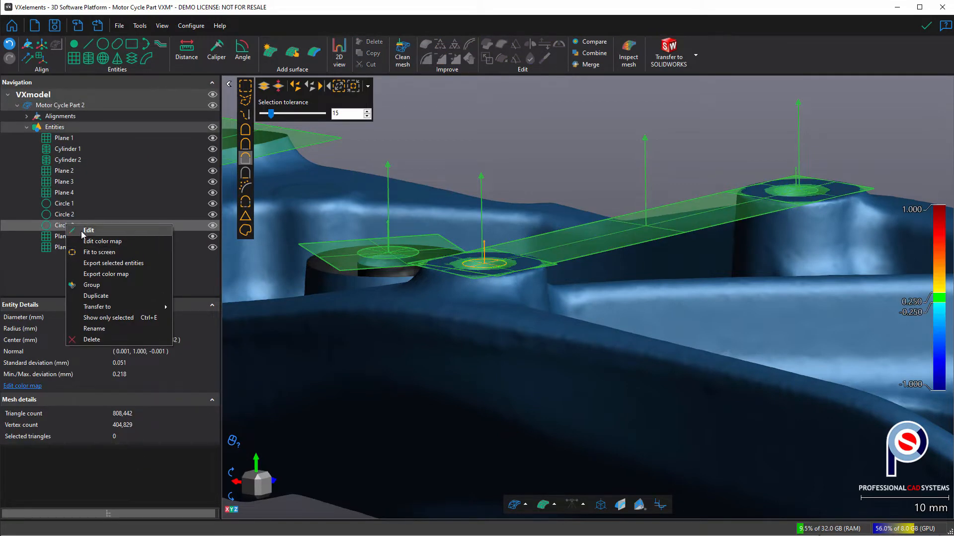
pyautogui.click(83, 232)
pyautogui.click(122, 142)
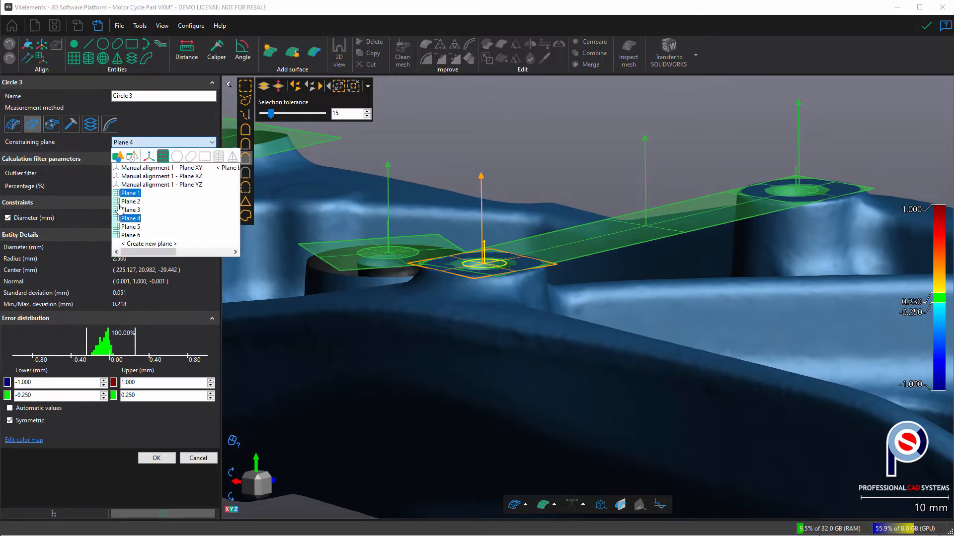
pyautogui.click(130, 235)
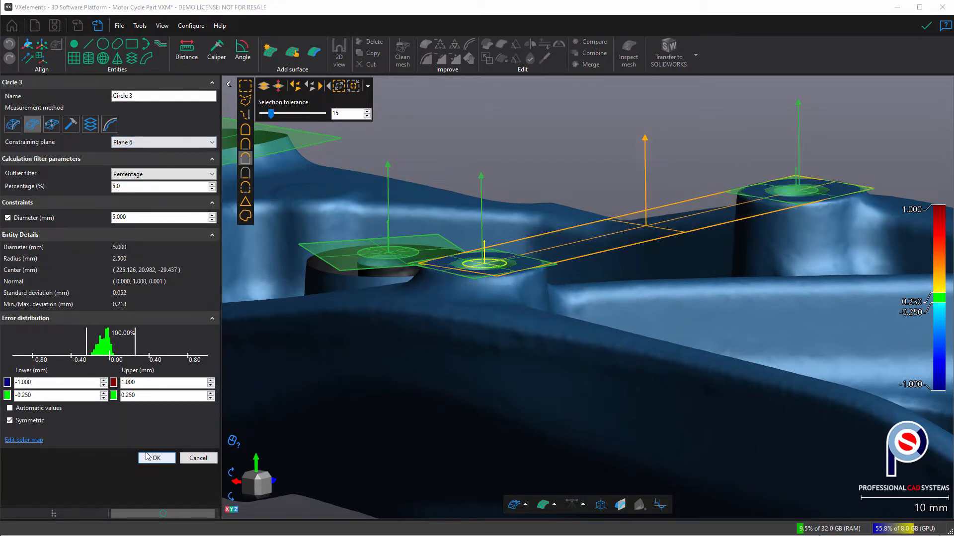
pyautogui.click(153, 458)
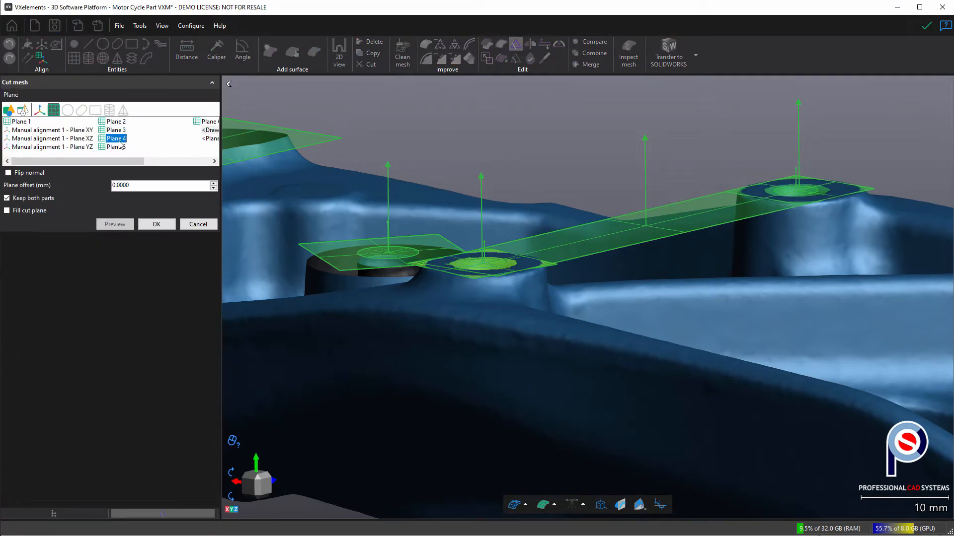
# - Use Plane 6 as the mesh cutting plane, keep only one part, and shrink the plane to cover just the area around the smaller bosses
pyautogui.click(197, 123)
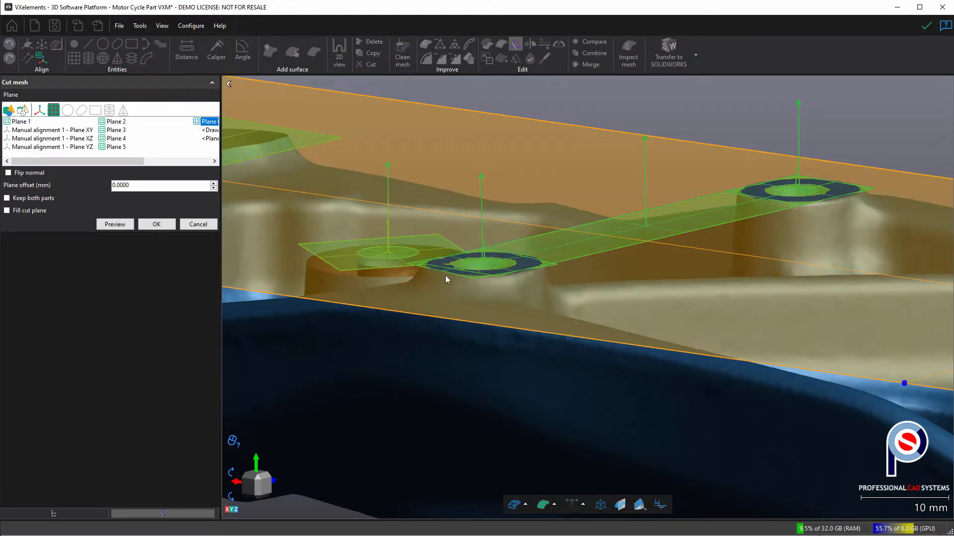
pyautogui.scroll(-5, 445, 276)
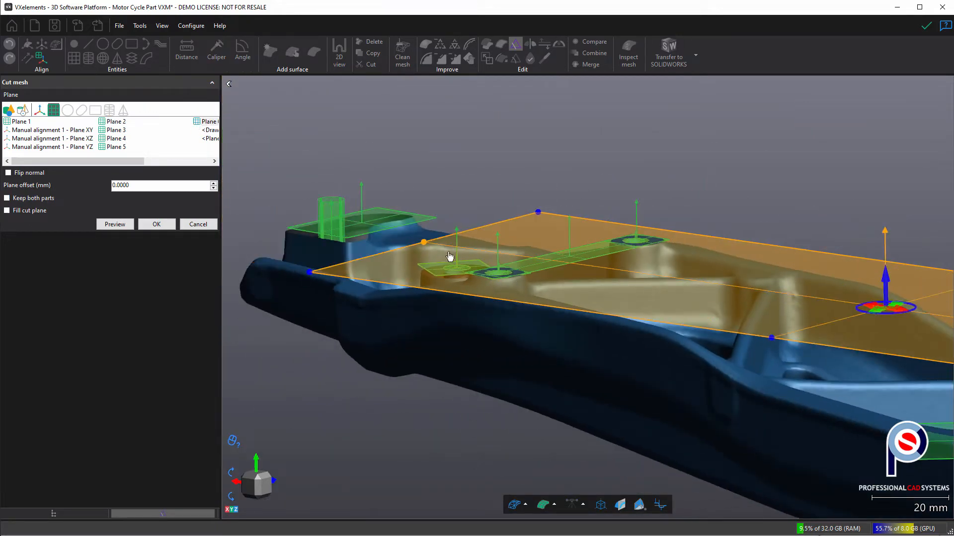
pyautogui.moveTo(448, 253); pyautogui.dragTo(508, 260)
pyautogui.scroll(-5, 566, 272)
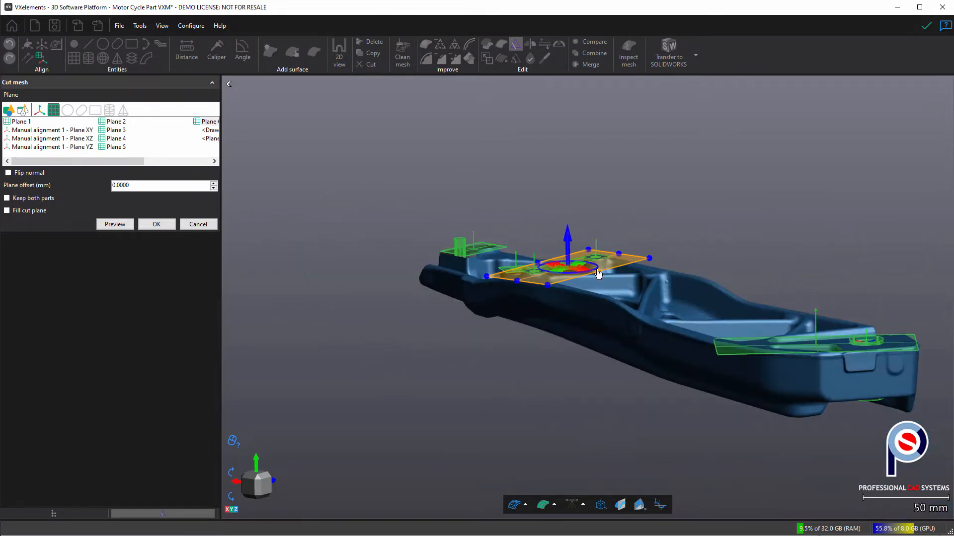
pyautogui.scroll(8, 588, 275)
pyautogui.scroll(1, 587, 271)
pyautogui.moveTo(628, 262); pyautogui.dragTo(580, 257)
pyautogui.moveTo(281, 267); pyautogui.dragTo(408, 262, button='middle')
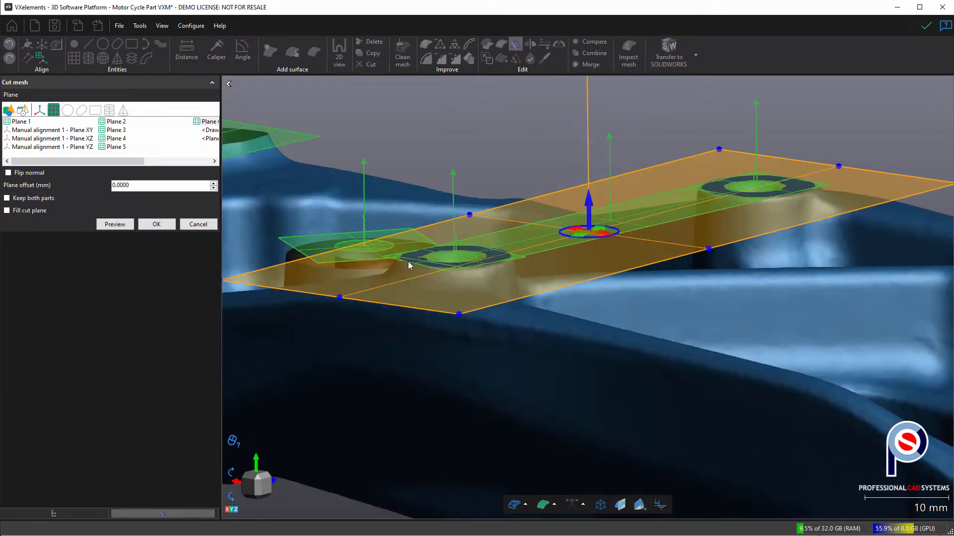
# - Flip the cutting plane's normal, set the plane offset to 1 mm and cut the tops off the two smaller bosses
pyautogui.click(8, 173)
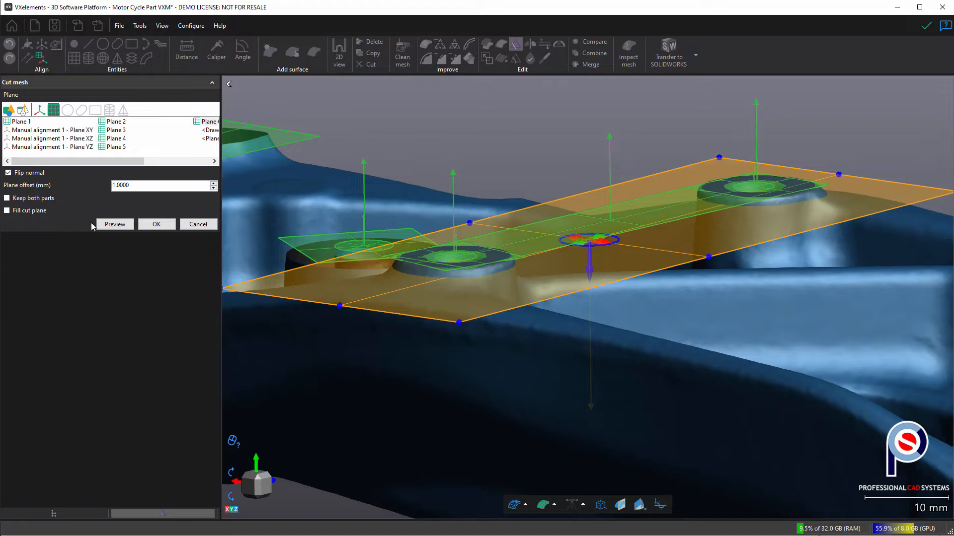
pyautogui.click(107, 226)
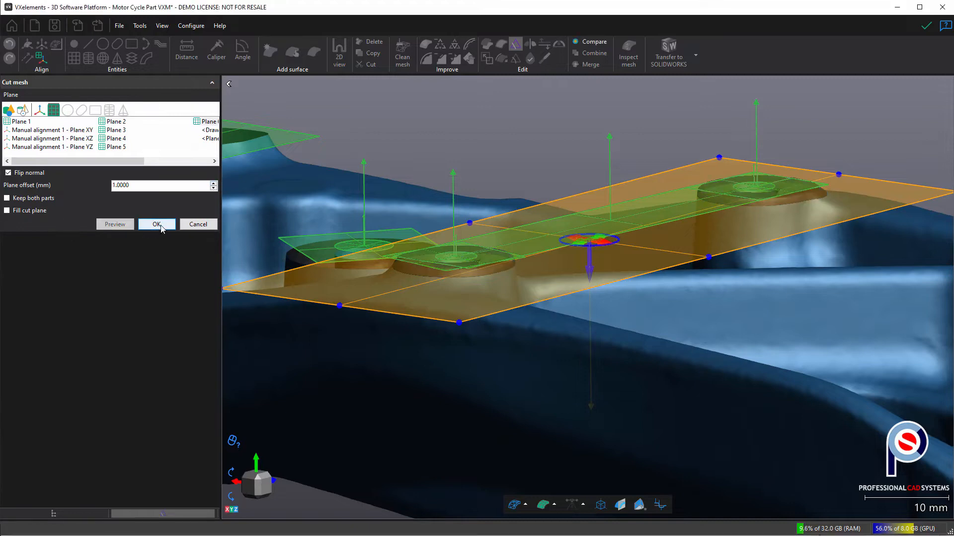
pyautogui.click(157, 225)
# - Hide all planes, cylinders and circles of Motor Cycle Part 2 so only the mesh is displayed
pyautogui.moveTo(374, 303); pyautogui.dragTo(514, 321)
pyautogui.scroll(-2, 514, 322)
pyautogui.moveTo(514, 322); pyautogui.dragTo(457, 342, button='middle')
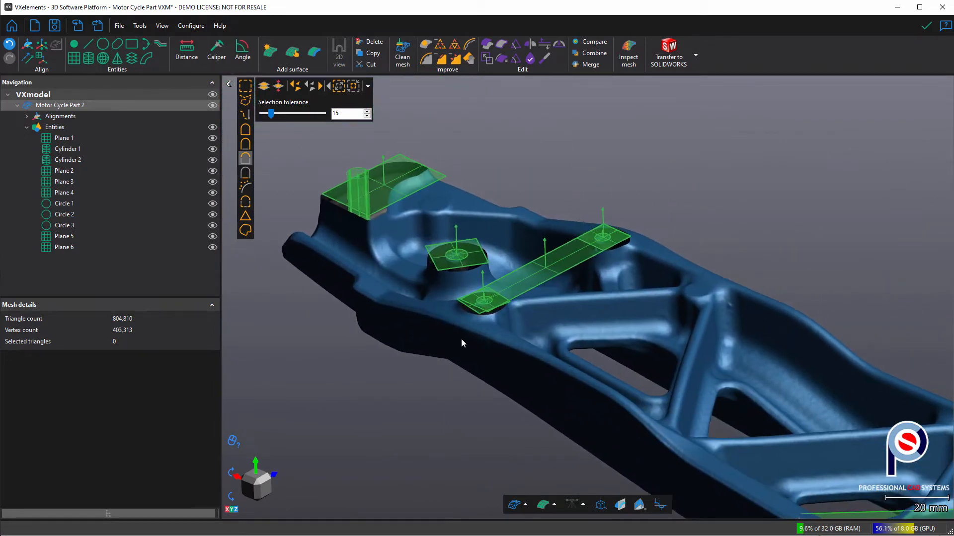
pyautogui.rightClick(64, 108)
pyautogui.click(92, 175)
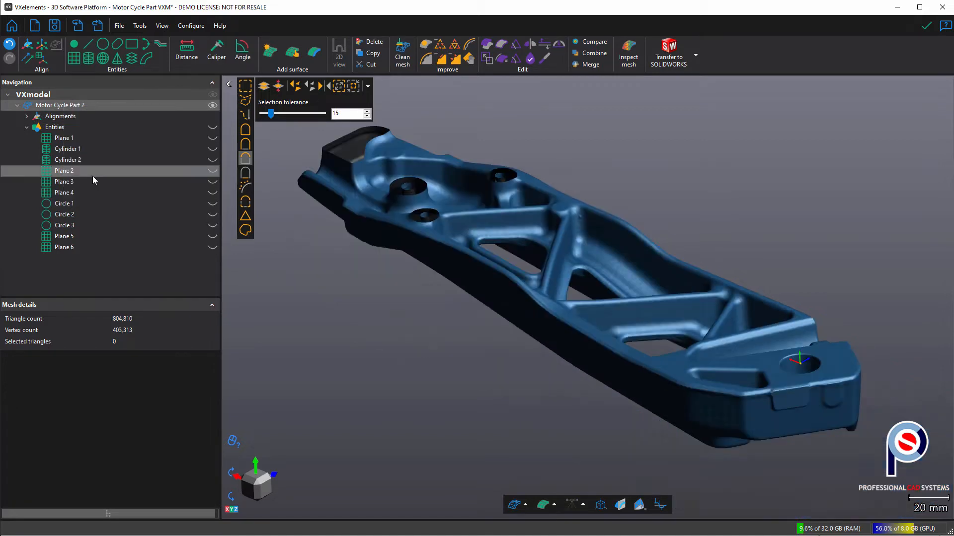
pyautogui.moveTo(329, 237); pyautogui.dragTo(368, 266, button='middle')
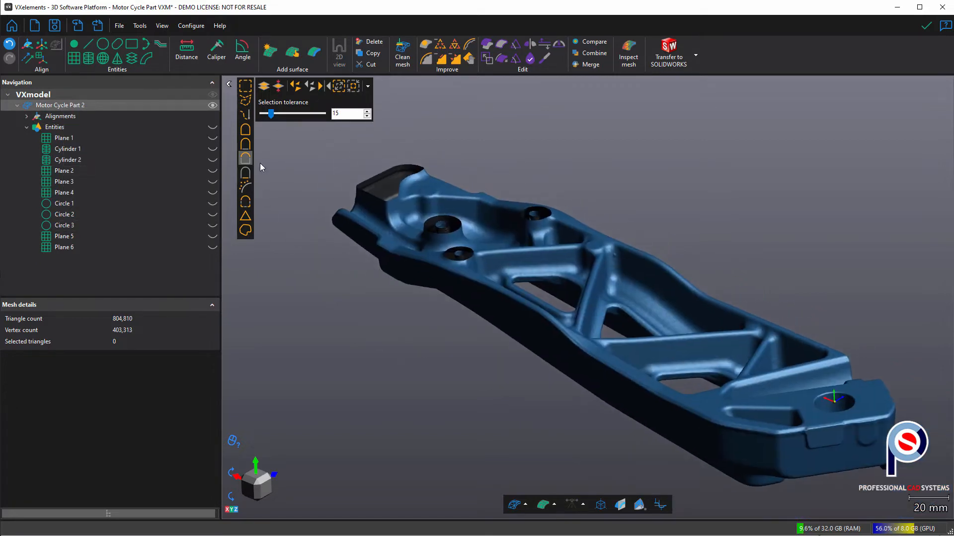
# - Select the connected main body mesh, invert the selection and delete the loose hole-wall fragments inside the three bosses
pyautogui.click(246, 130)
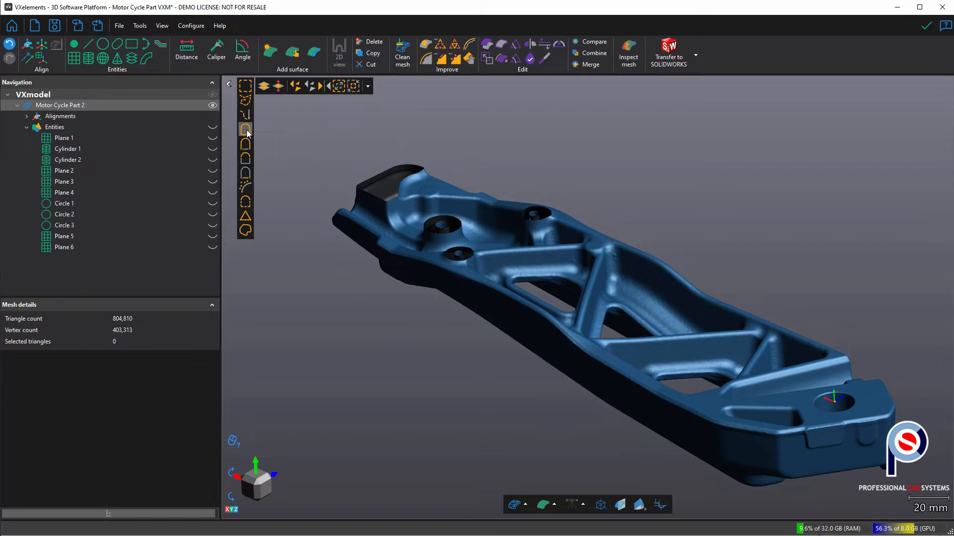
pyautogui.click(420, 197)
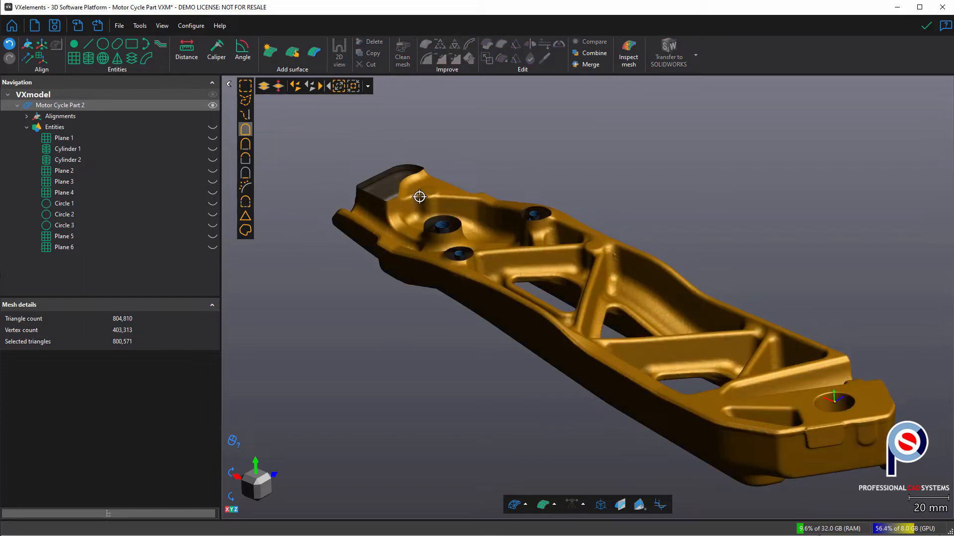
pyautogui.click(321, 86)
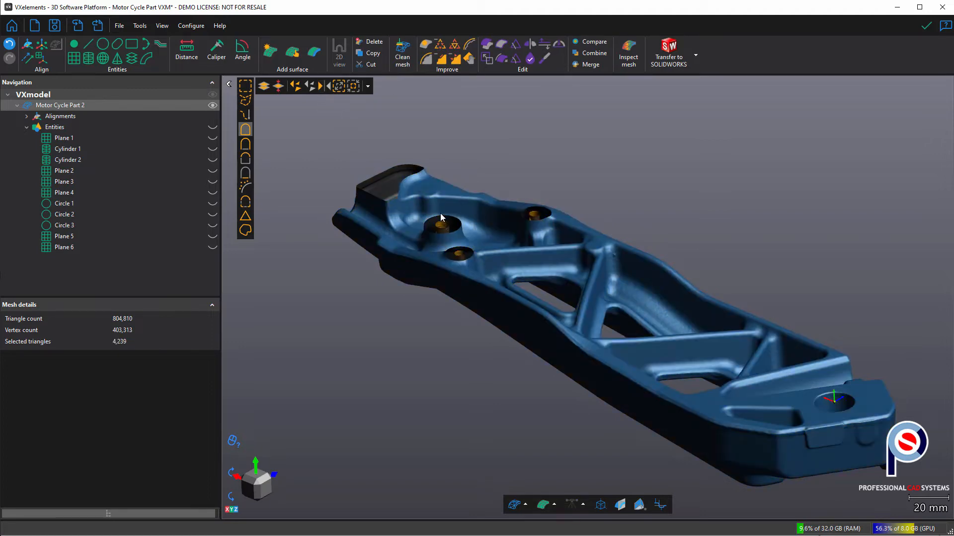
pyautogui.scroll(4, 440, 214)
pyautogui.moveTo(427, 272)
pyautogui.mouseDown()
pyautogui.moveTo(436, 290)
pyautogui.moveTo(431, 282)
pyautogui.mouseUp()
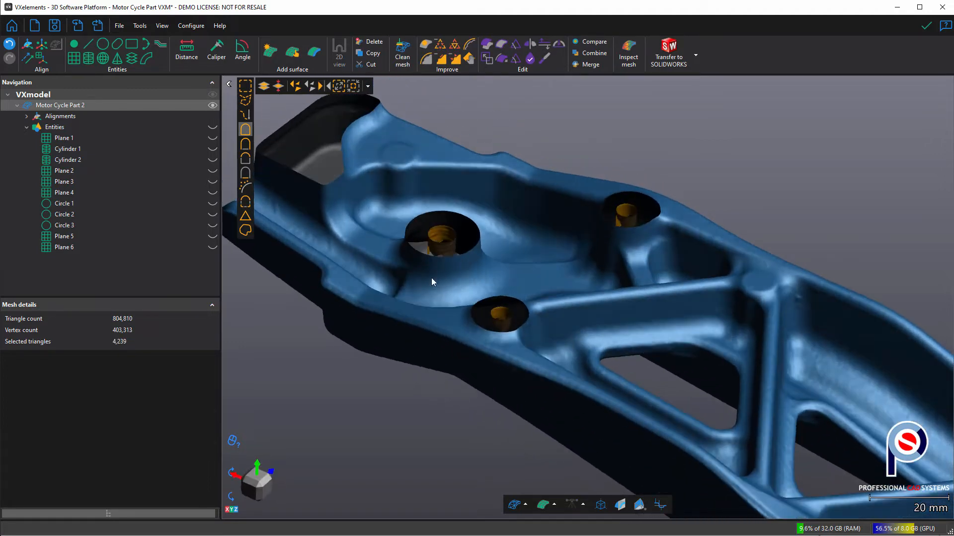
pyautogui.click(359, 44)
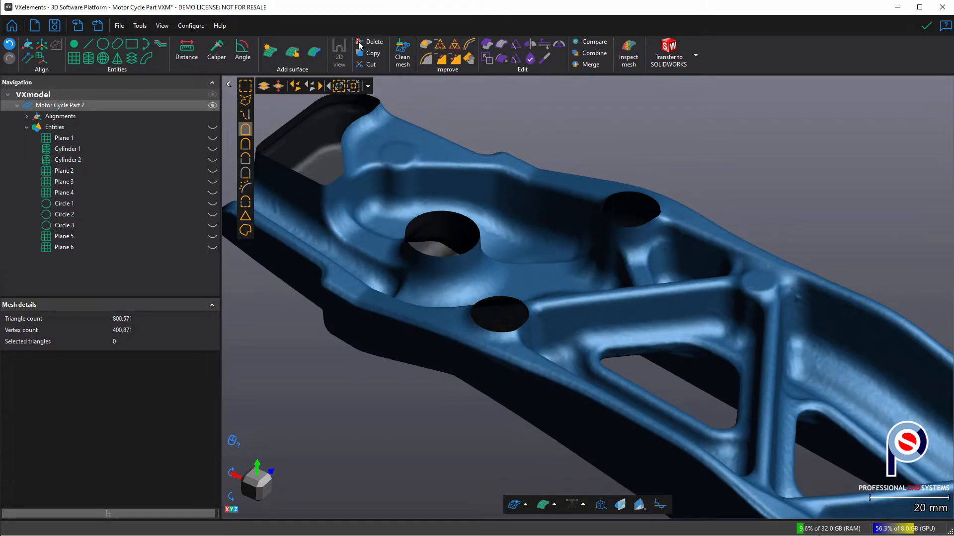
# - Show only Plane 6, Plane 5 and Plane 2 over the cut openings
pyautogui.scroll(-4, 457, 250)
pyautogui.moveTo(461, 245)
pyautogui.mouseDown()
pyautogui.moveTo(537, 267)
pyautogui.moveTo(521, 246)
pyautogui.moveTo(472, 247)
pyautogui.mouseUp()
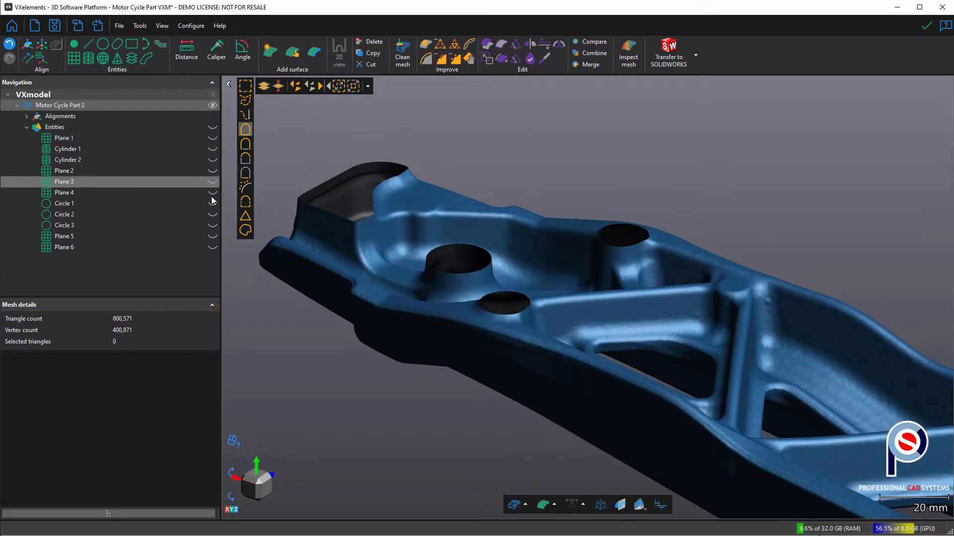
pyautogui.click(213, 245)
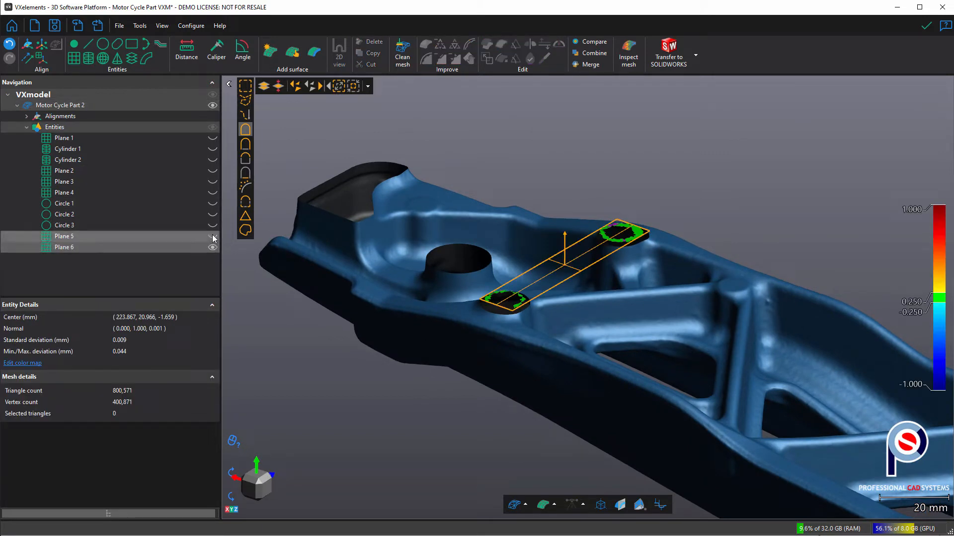
pyautogui.click(213, 237)
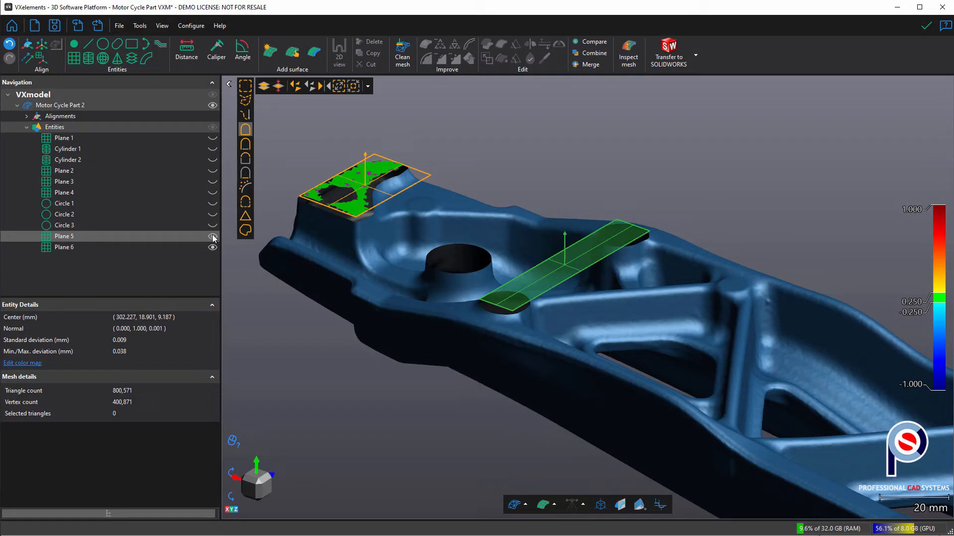
pyautogui.click(214, 171)
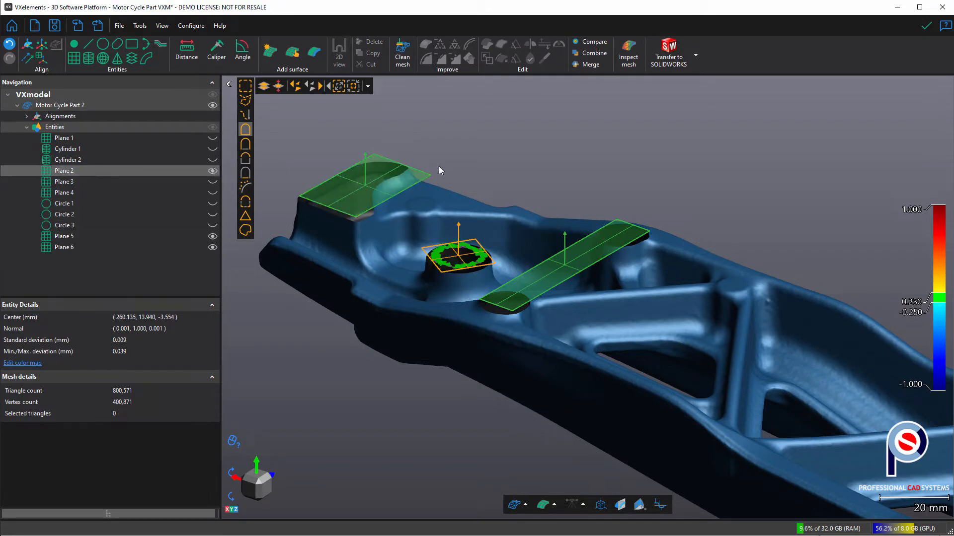
pyautogui.moveTo(421, 218); pyautogui.dragTo(467, 201)
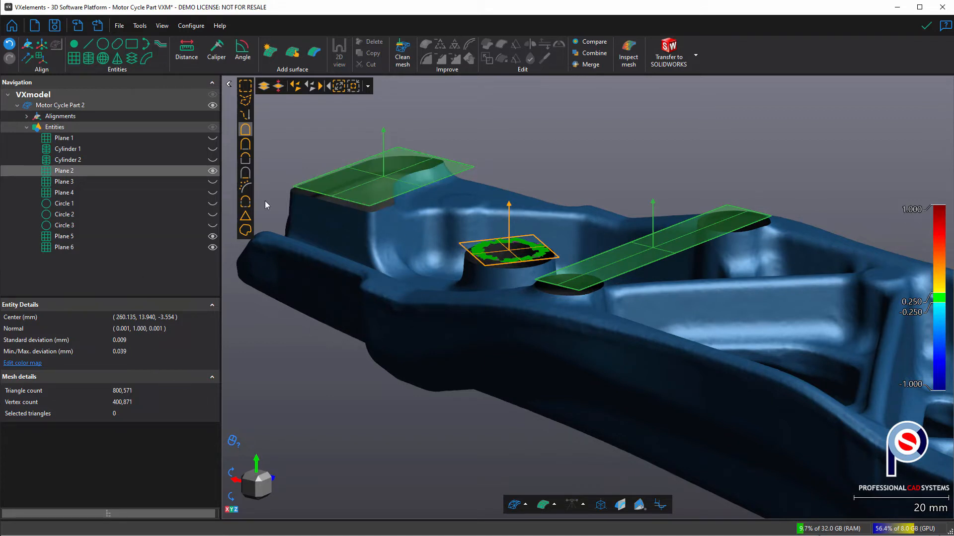
# - Extrude the open boundary of the raised end pad on Motor Cycle Part 2 to Plane 5 with a 1 mm plane offset
pyautogui.click(30, 106)
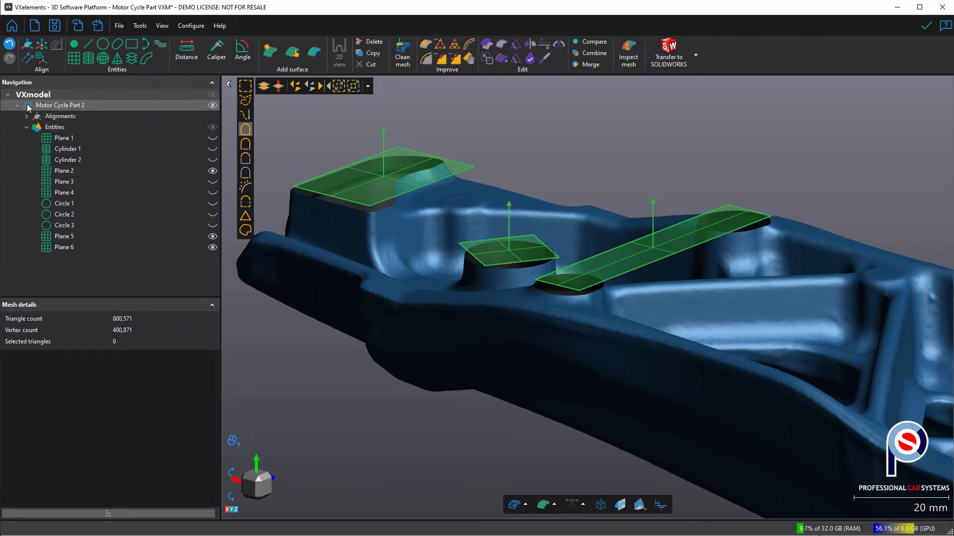
pyautogui.click(501, 61)
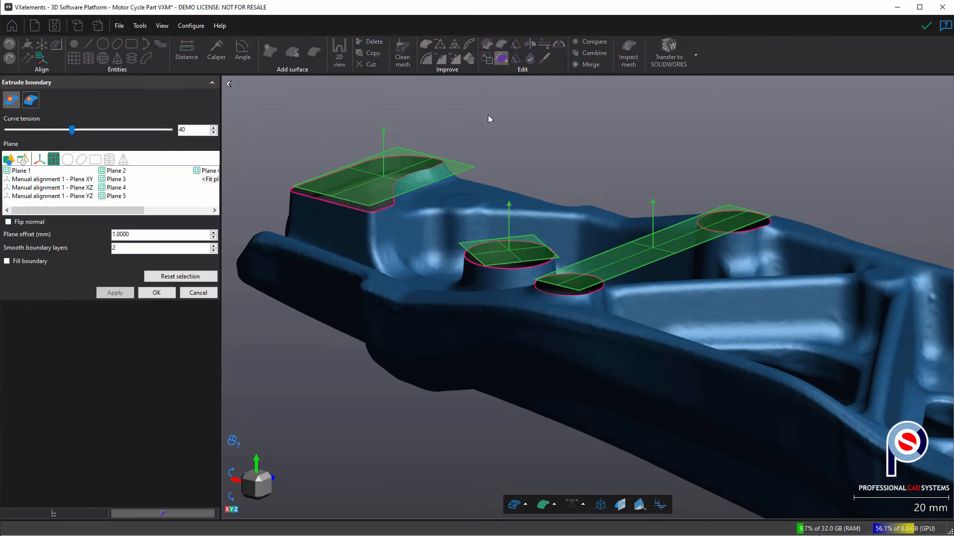
pyautogui.click(337, 203)
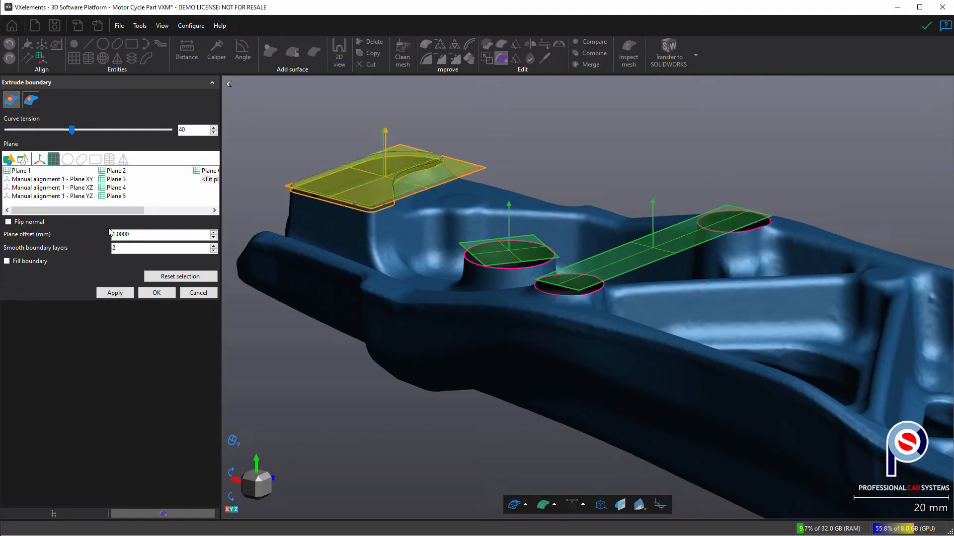
pyautogui.click(111, 196)
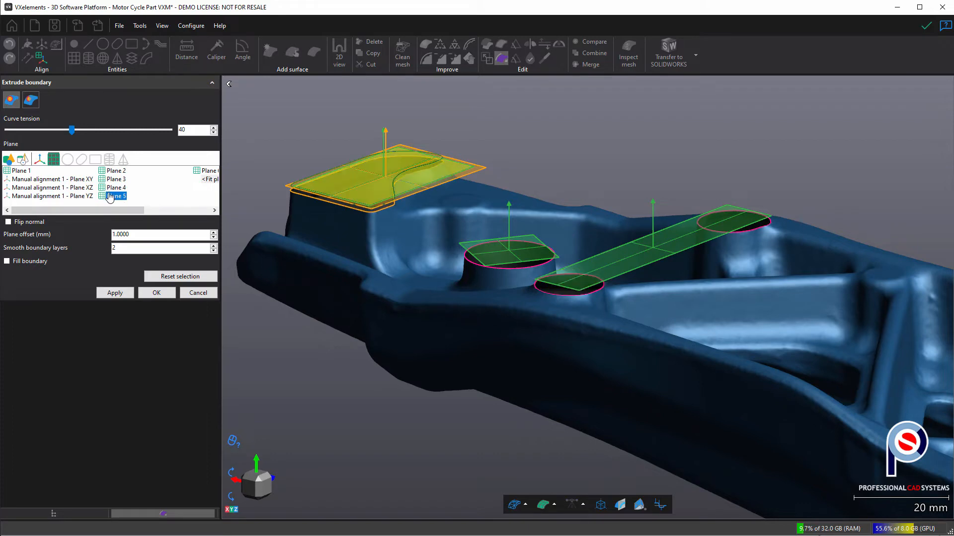
pyautogui.click(110, 191)
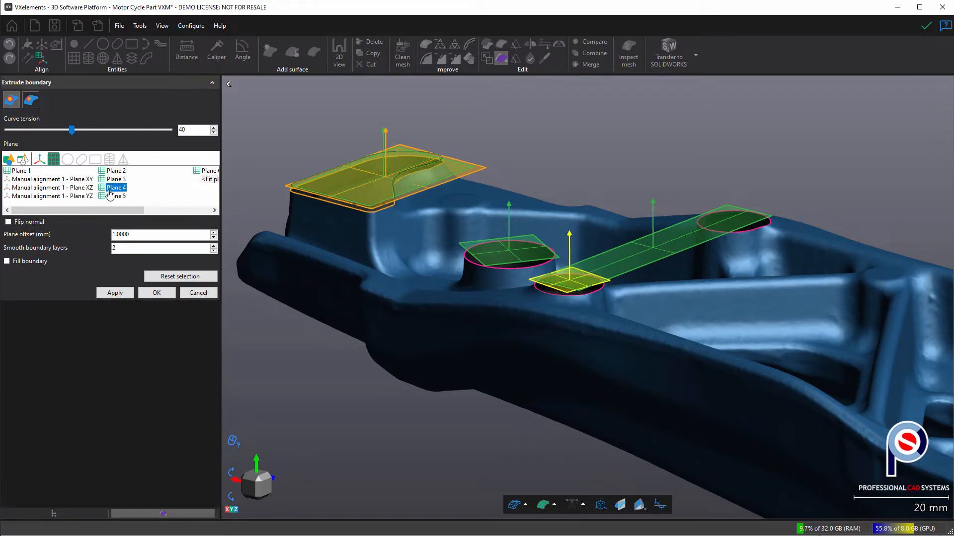
pyautogui.click(112, 197)
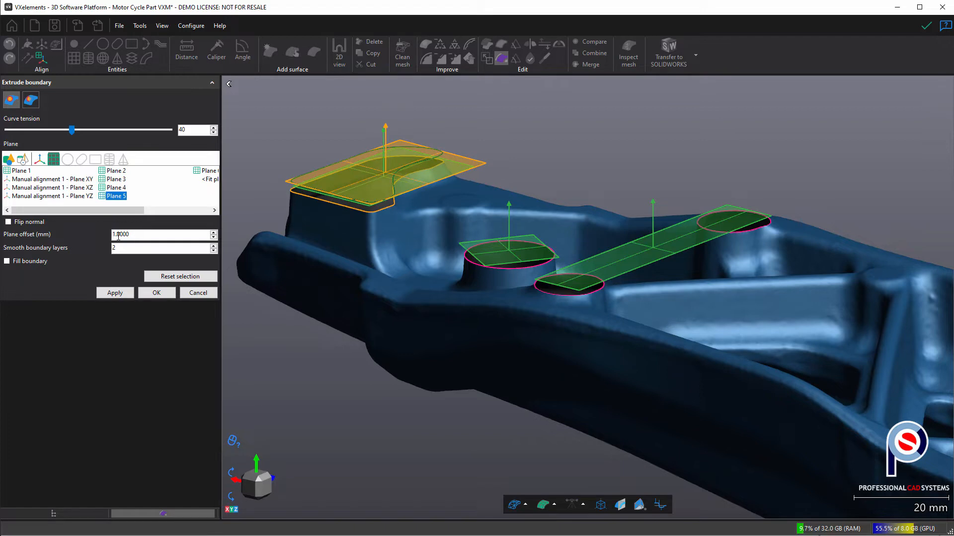
pyautogui.scroll(3, 346, 233)
pyautogui.moveTo(346, 233)
pyautogui.mouseDown()
pyautogui.moveTo(346, 222)
pyautogui.moveTo(350, 250)
pyautogui.mouseUp()
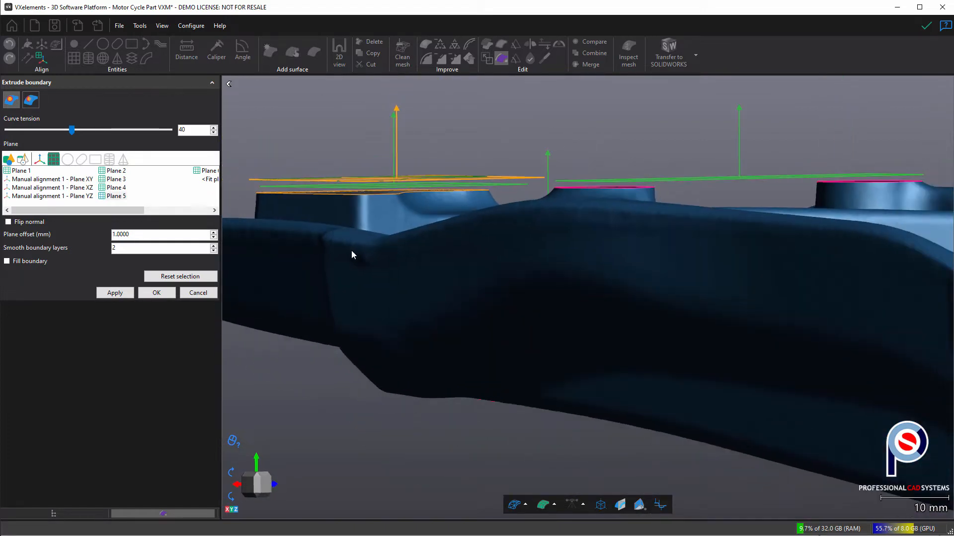
pyautogui.click(114, 293)
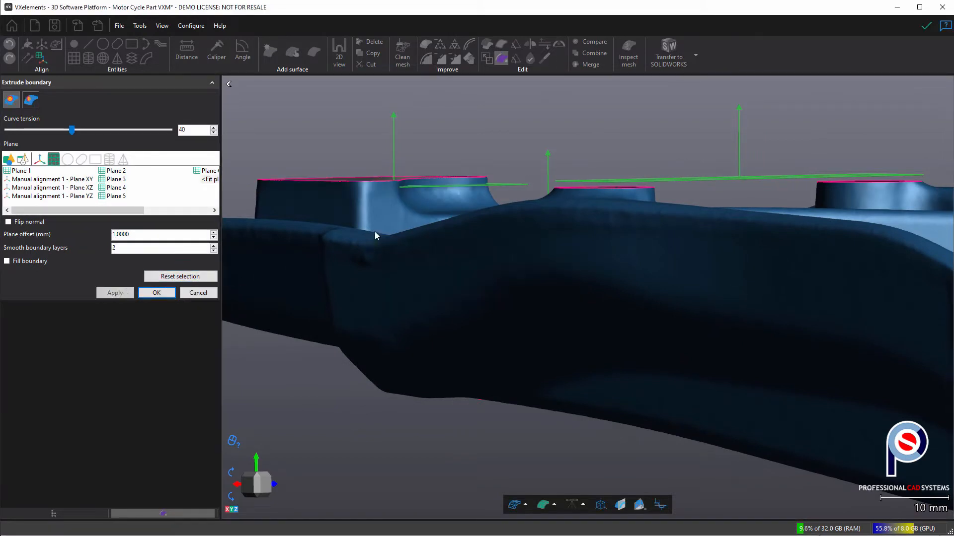
# - Extrude the large round boss's open boundary to Plane 2 with a 1 mm plane offset
pyautogui.moveTo(375, 232); pyautogui.dragTo(353, 221)
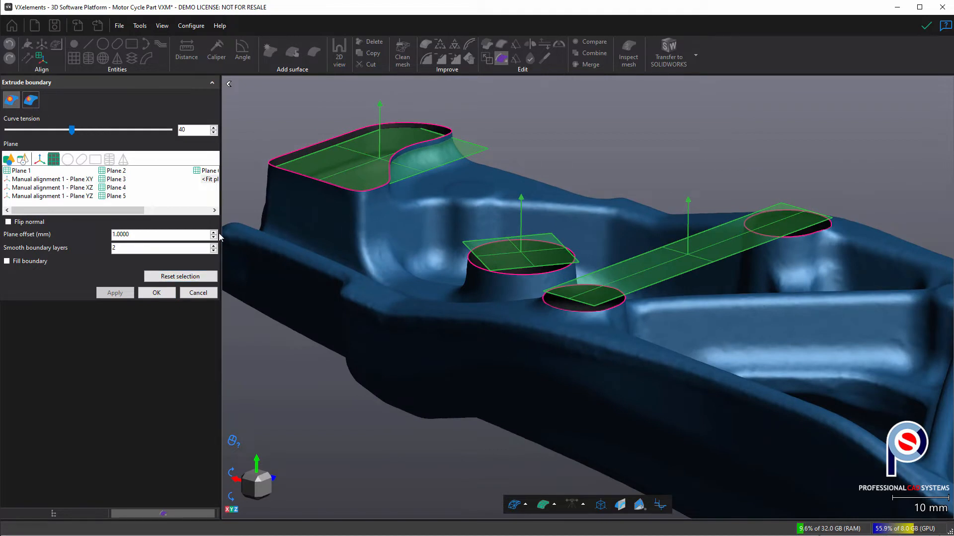
pyautogui.click(469, 266)
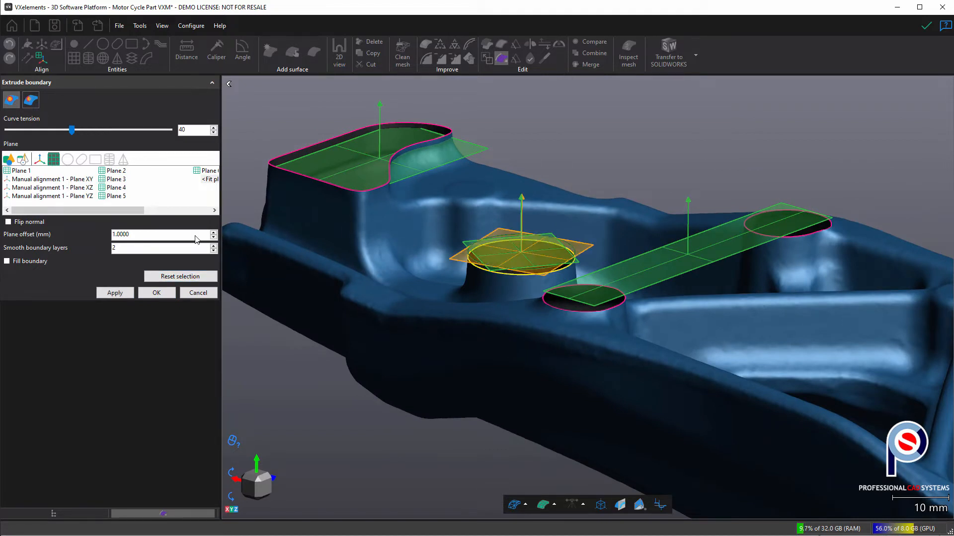
pyautogui.click(74, 188)
pyautogui.click(116, 171)
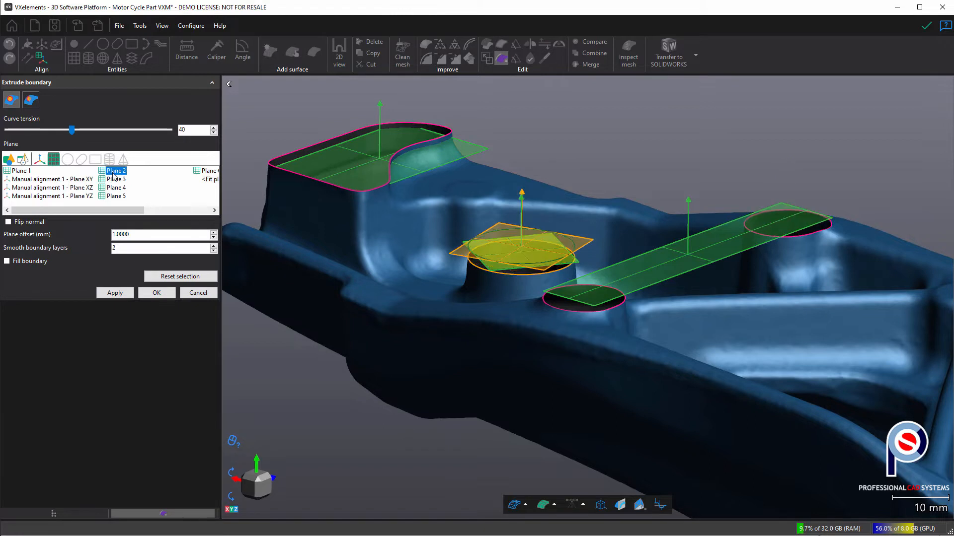
pyautogui.click(105, 293)
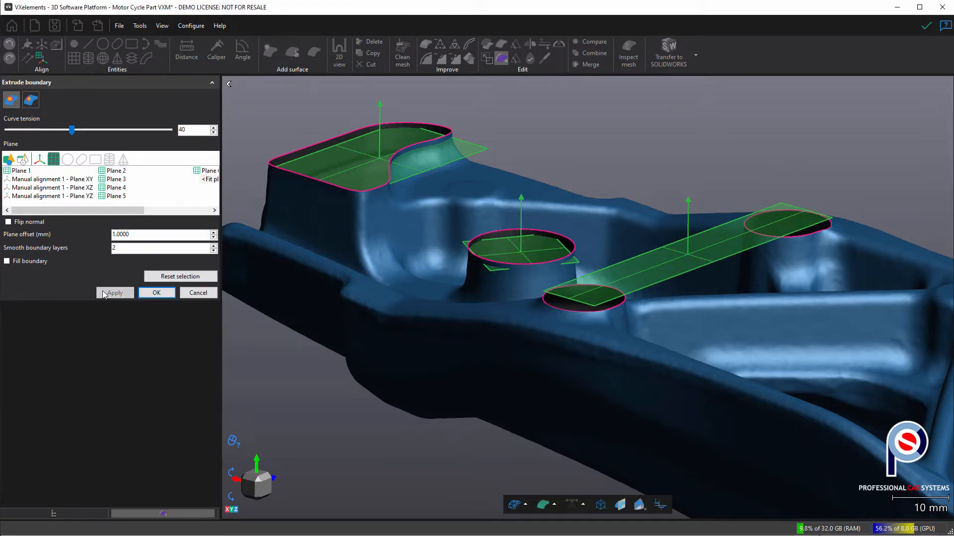
# - Extrude the open boundary of the far small round boss to Plane 6 with a 1 mm plane offset
pyautogui.click(205, 172)
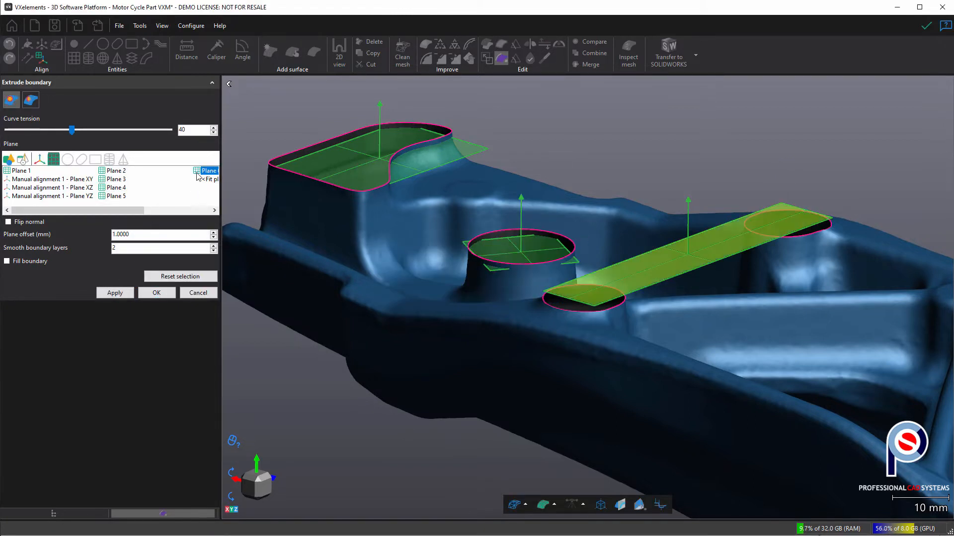
pyautogui.click(167, 211)
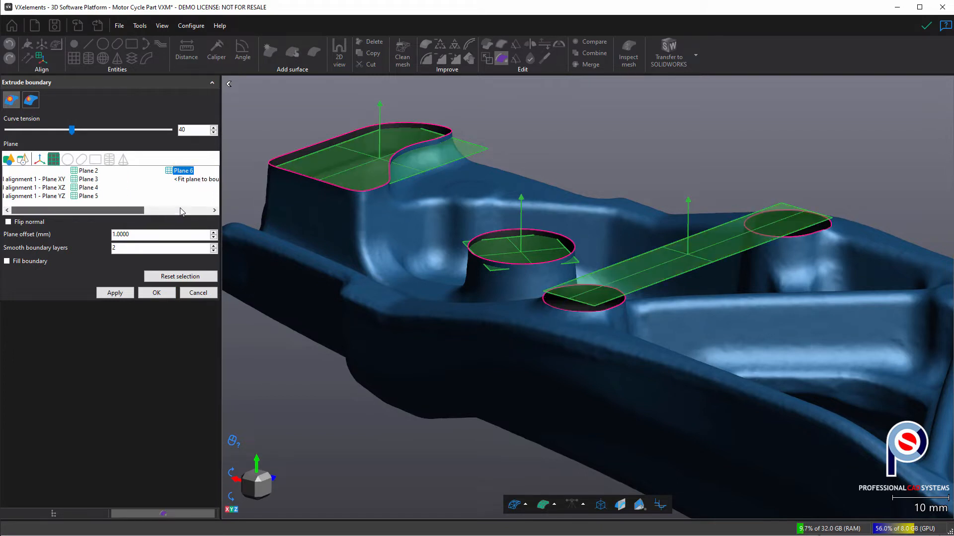
pyautogui.click(553, 310)
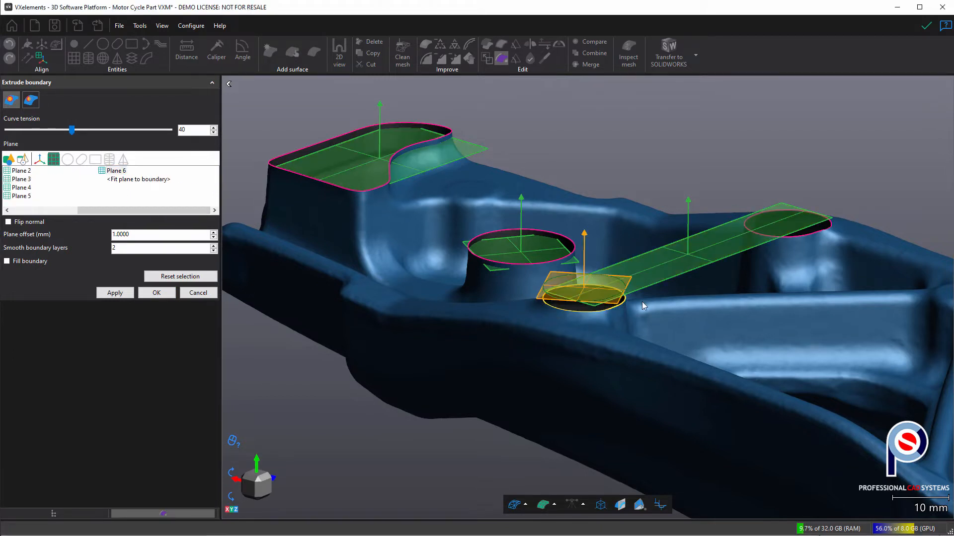
pyautogui.click(789, 240)
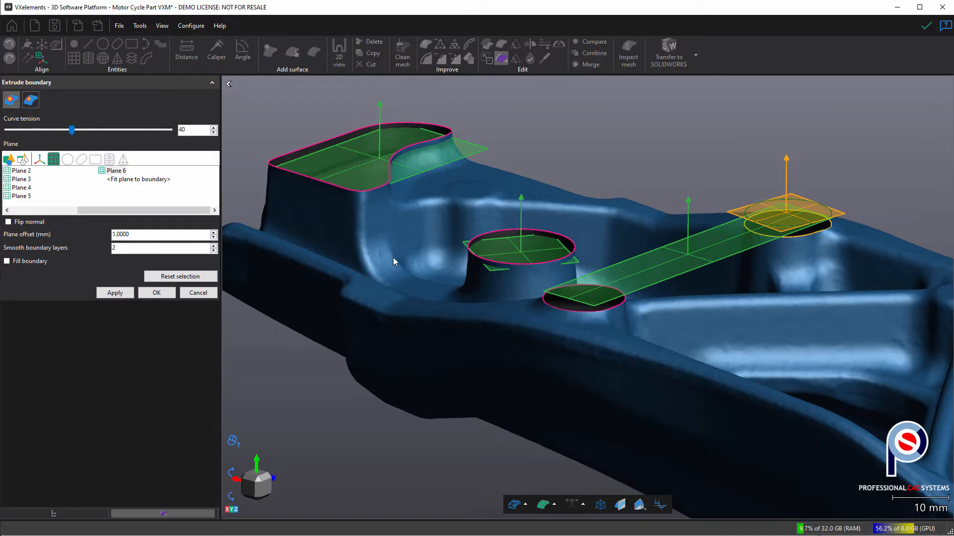
pyautogui.click(114, 294)
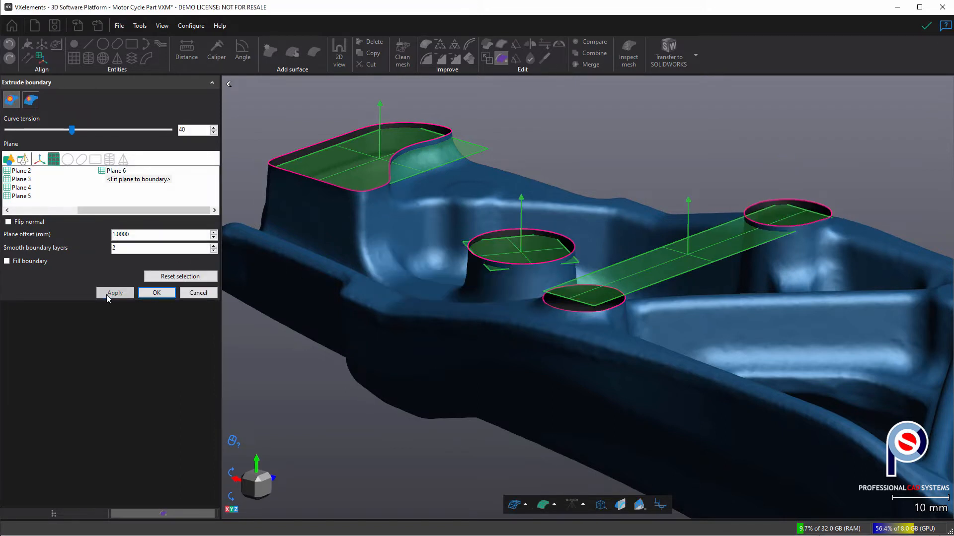
# - Extrude the near small round boss's open boundary to Plane 6 with the same 1 mm offset and finish boundary extrusion
pyautogui.click(115, 171)
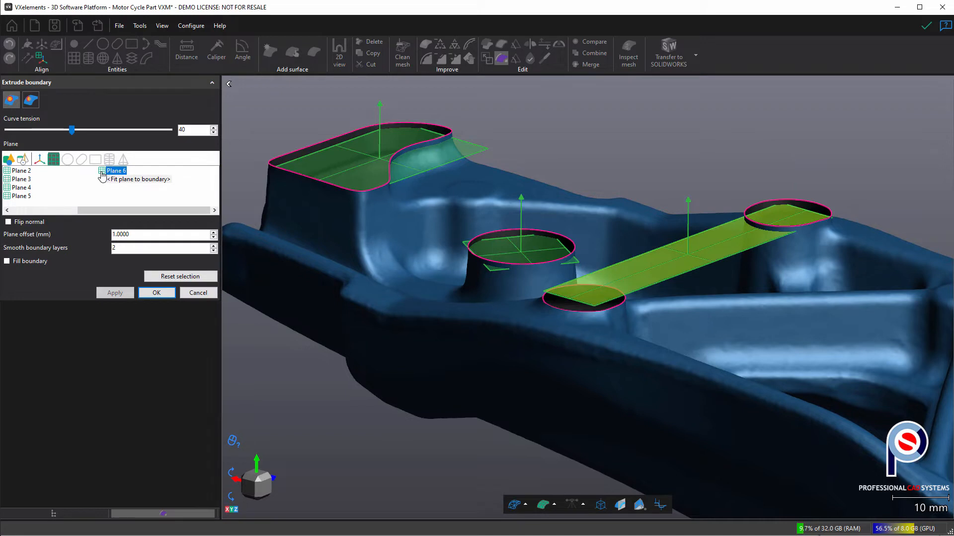
pyautogui.click(558, 312)
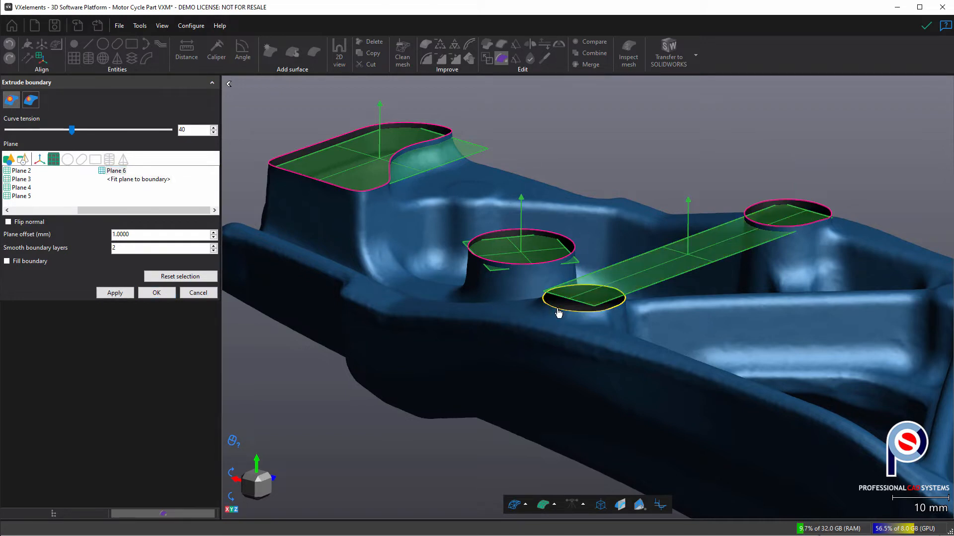
pyautogui.click(165, 295)
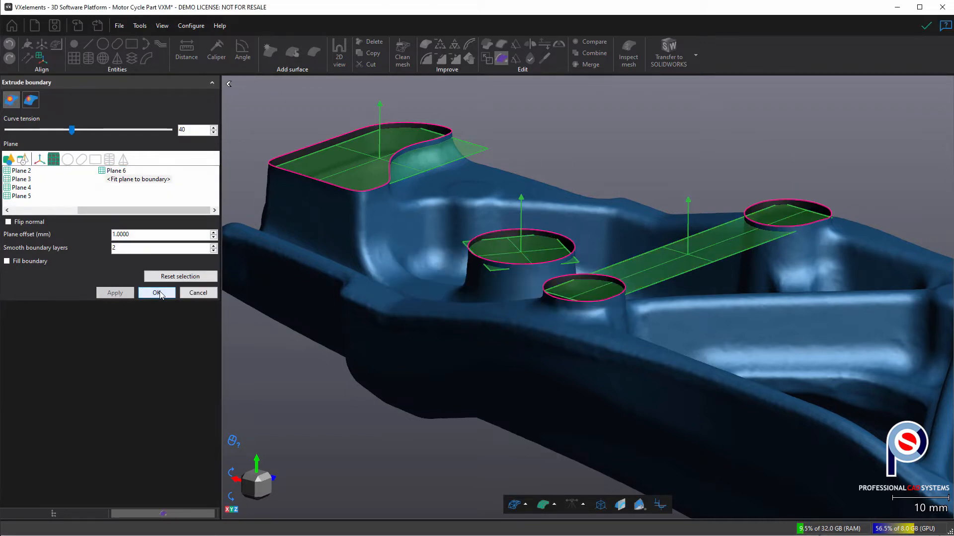
# - Fill the openings of the raised end pad, the large boss and both small bosses using the Flat filling method
pyautogui.moveTo(345, 278); pyautogui.dragTo(410, 139)
pyautogui.click(425, 46)
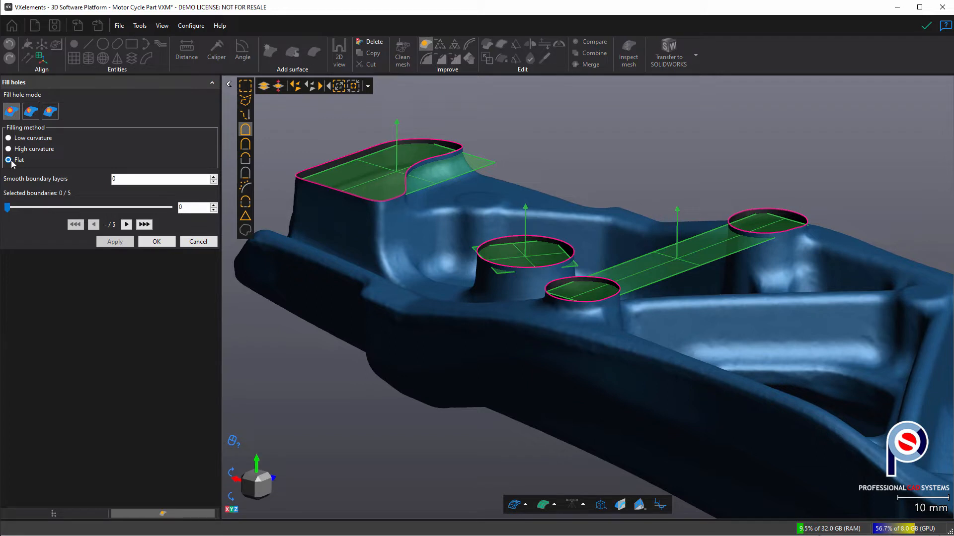
pyautogui.click(326, 191)
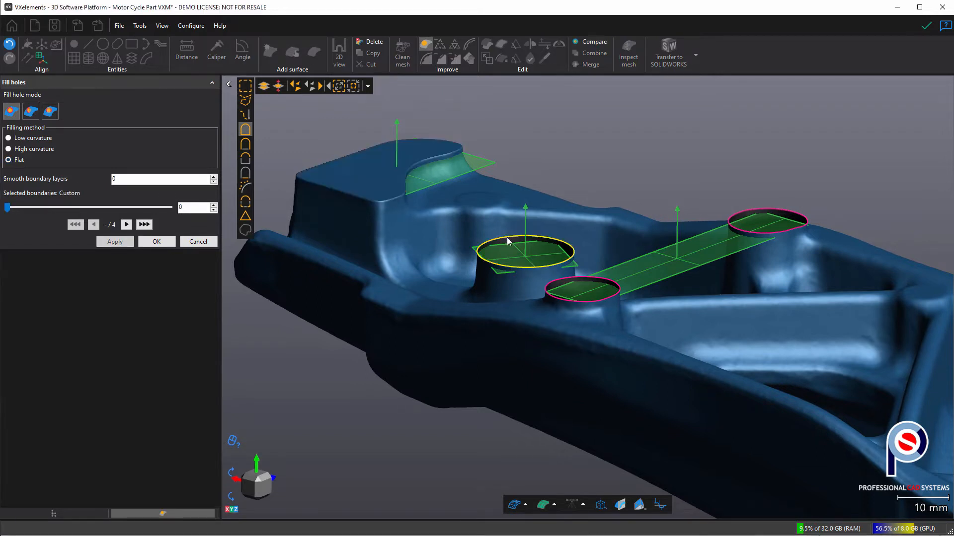
pyautogui.click(507, 241)
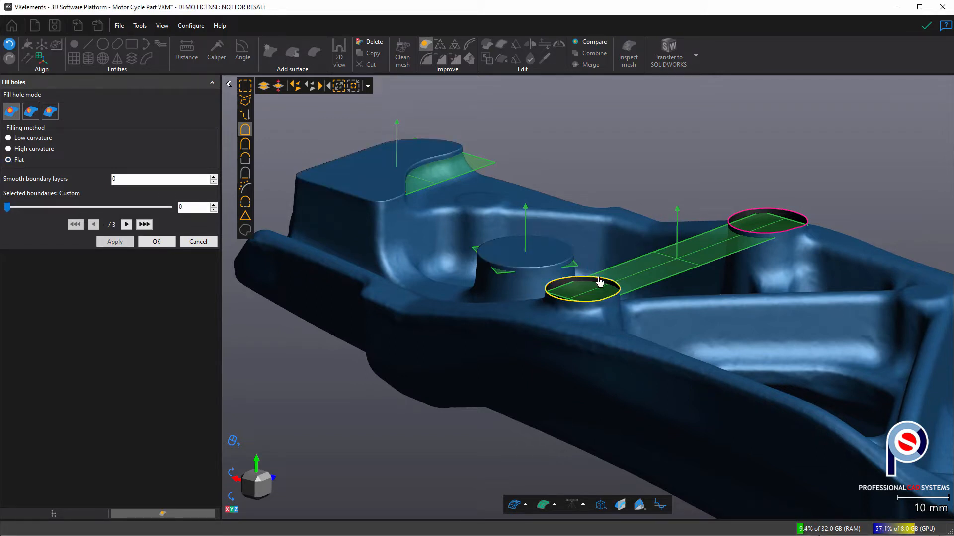
pyautogui.click(599, 283)
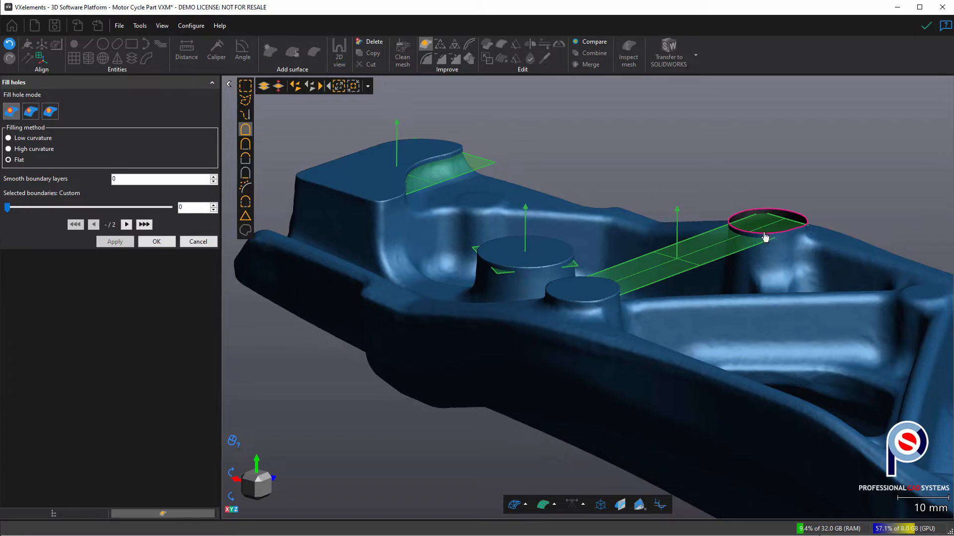
pyautogui.click(722, 237)
# - Inspect the through-hole end of the part for remaining open boundaries and accept the hole filling
pyautogui.scroll(-3, 390, 231)
pyautogui.moveTo(665, 334); pyautogui.dragTo(557, 289, button='middle')
pyautogui.moveTo(564, 273); pyautogui.dragTo(584, 284)
pyautogui.scroll(-3, 547, 276)
pyautogui.moveTo(656, 273); pyautogui.dragTo(550, 206, button='middle')
pyautogui.scroll(3, 550, 207)
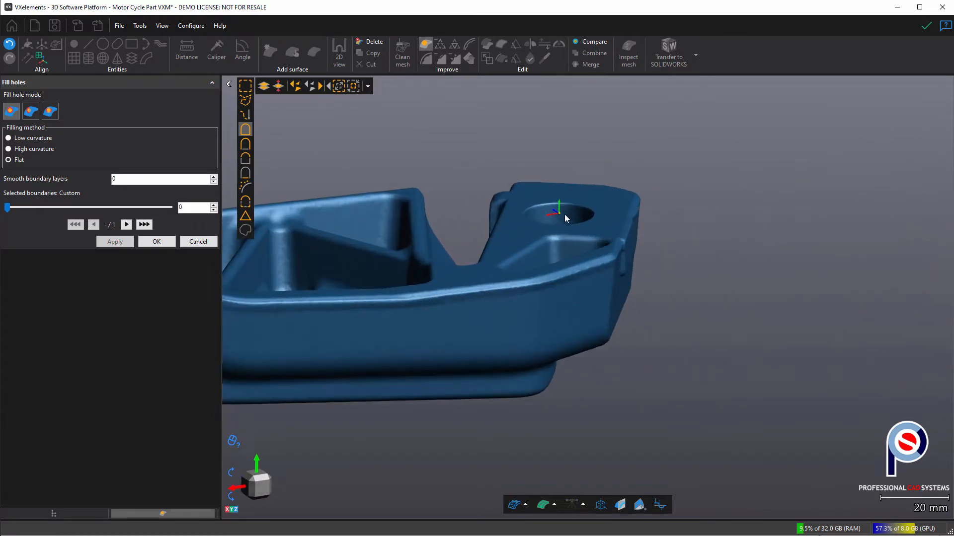
pyautogui.moveTo(549, 206); pyautogui.dragTo(513, 366)
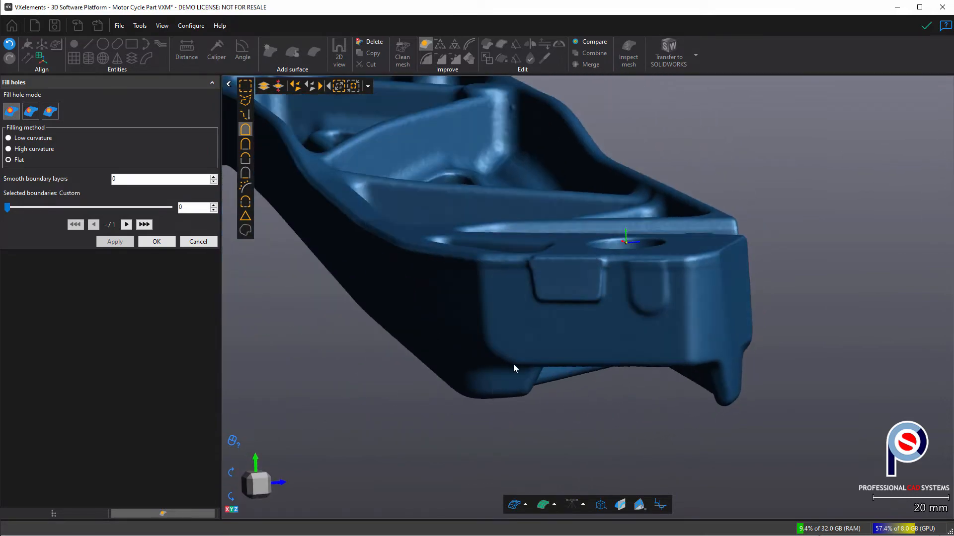
pyautogui.scroll(4, 511, 260)
pyautogui.moveTo(657, 249); pyautogui.dragTo(493, 320)
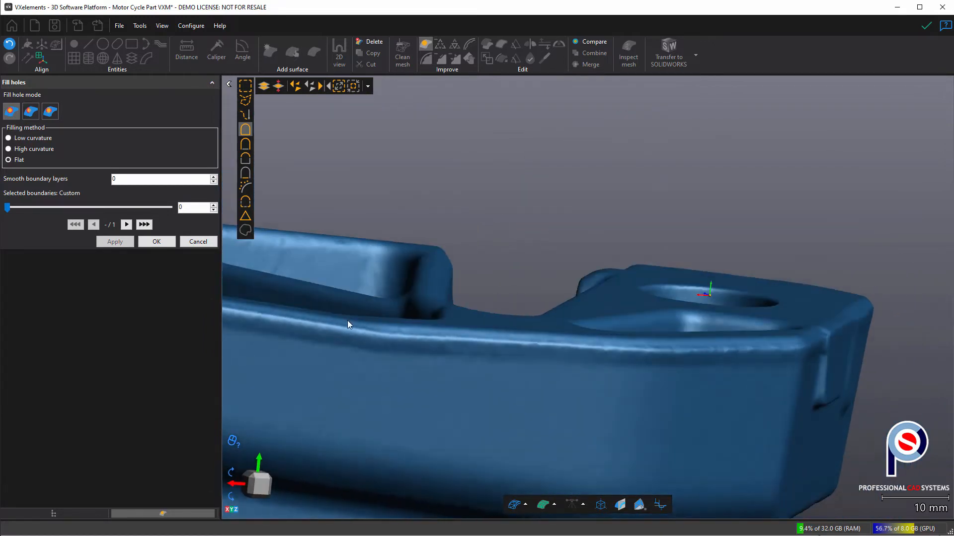
pyautogui.scroll(-5, 573, 353)
pyautogui.moveTo(576, 353); pyautogui.dragTo(634, 318)
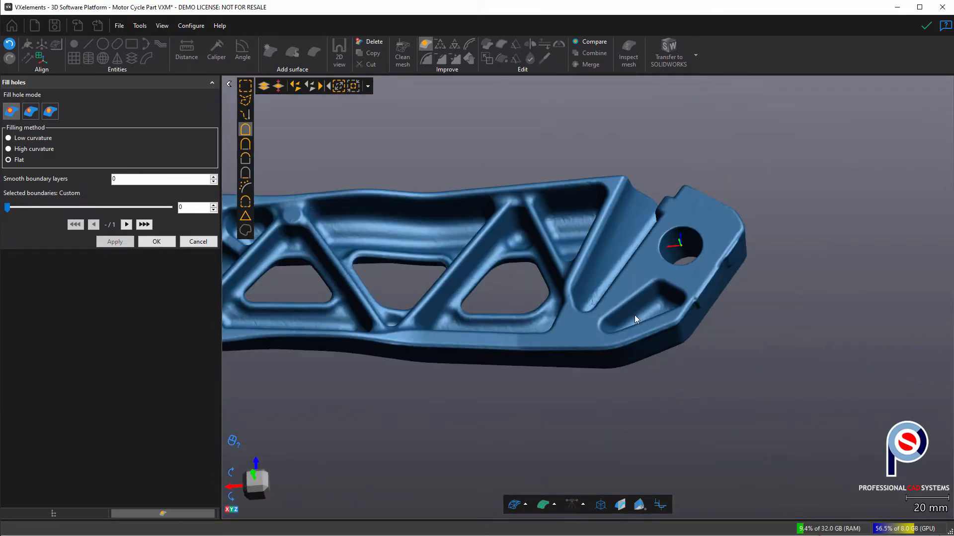
pyautogui.click(170, 246)
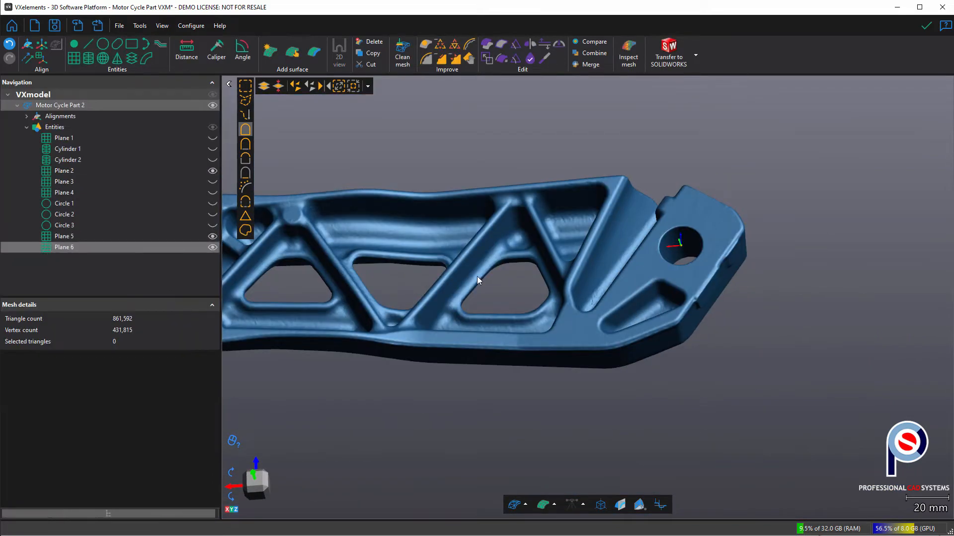
# - Clean the Motor Cycle Part 2 mesh with every defect type enabled, including narrow bridges
pyautogui.scroll(-3, 596, 278)
pyautogui.moveTo(600, 280); pyautogui.dragTo(721, 279, button='middle')
pyautogui.moveTo(586, 257); pyautogui.dragTo(601, 298)
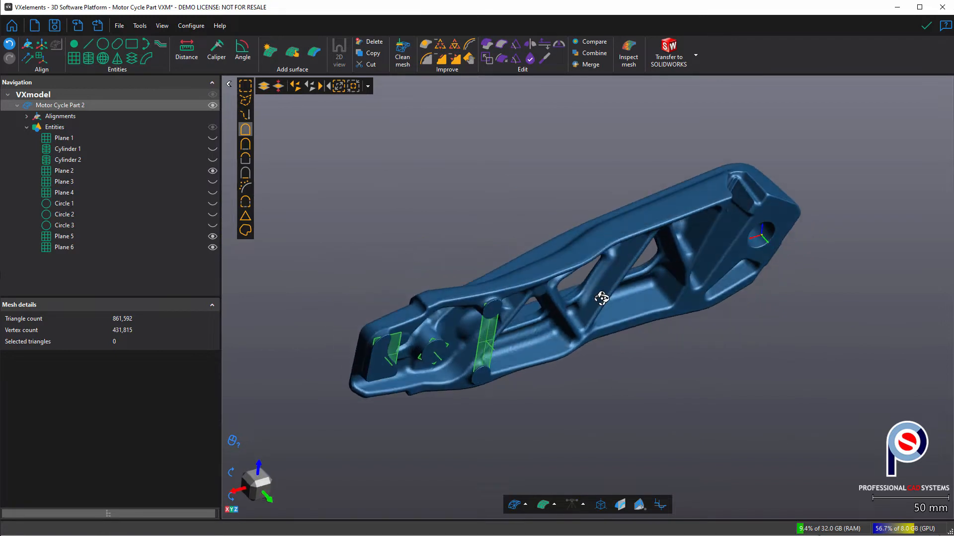
pyautogui.click(403, 55)
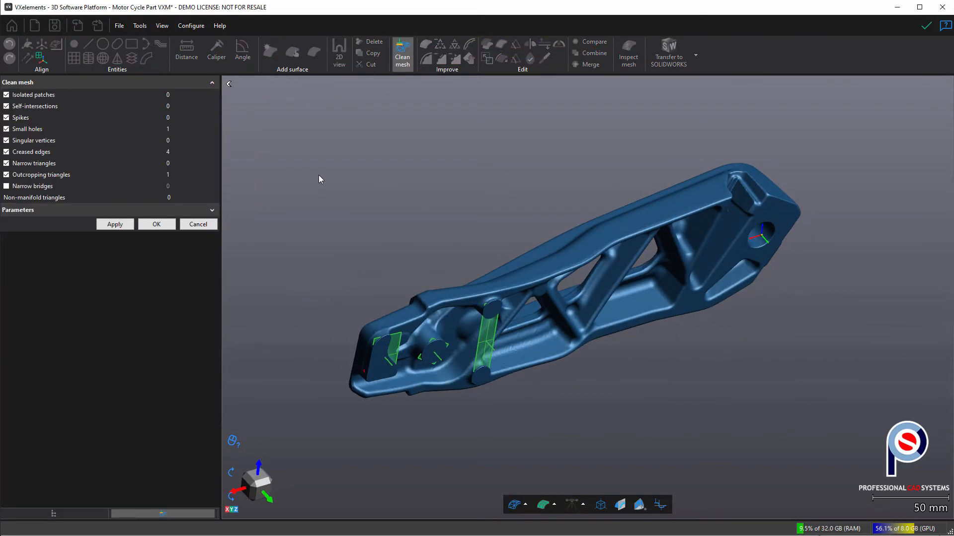
pyautogui.click(6, 186)
pyautogui.click(115, 224)
pyautogui.click(159, 225)
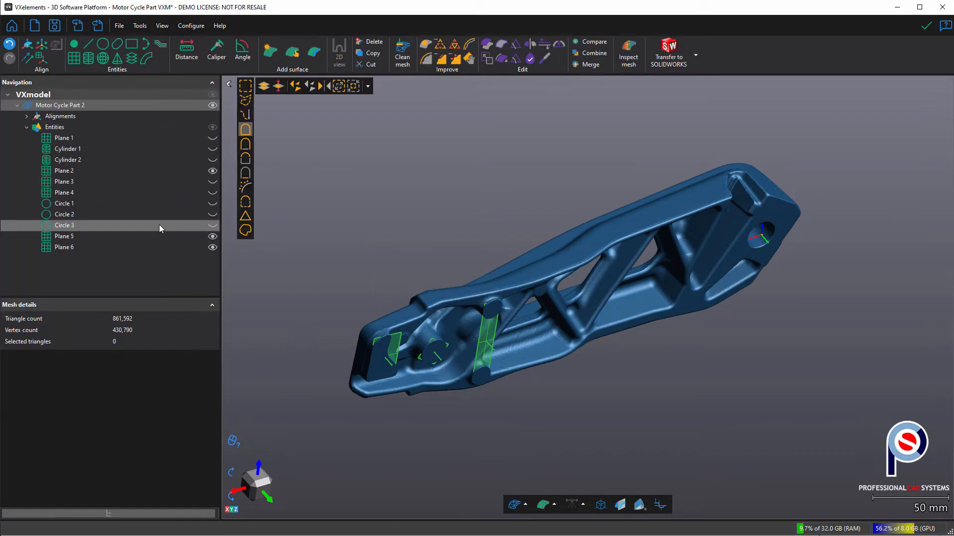
# - Preview an auto surface over the whole part with approximately 8000 patches and 16 control points
pyautogui.moveTo(449, 312); pyautogui.dragTo(616, 237)
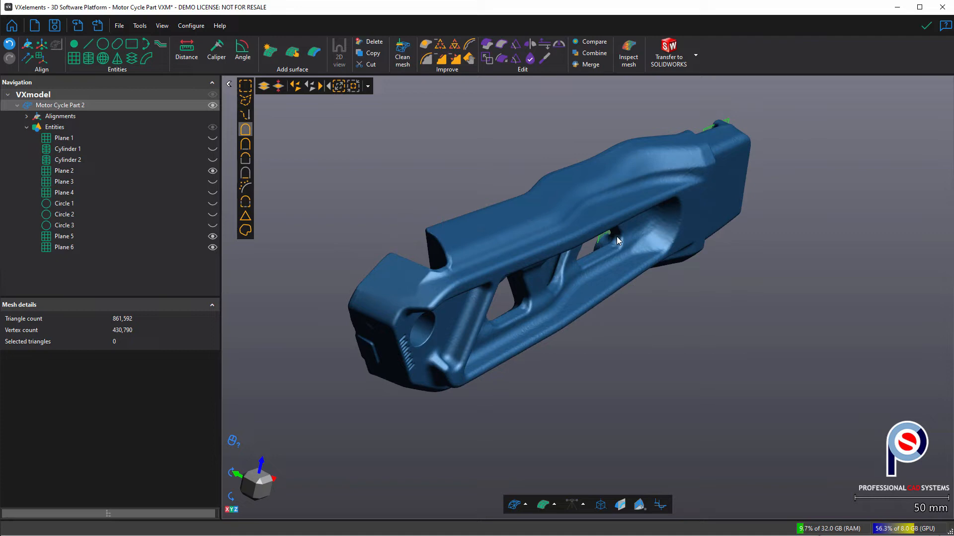
pyautogui.moveTo(597, 245); pyautogui.dragTo(591, 269, button='middle')
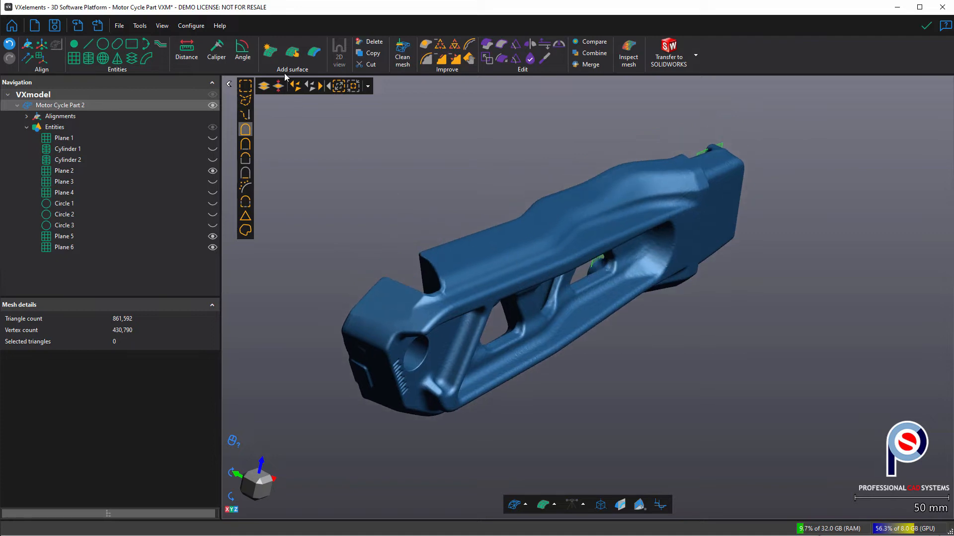
pyautogui.click(269, 58)
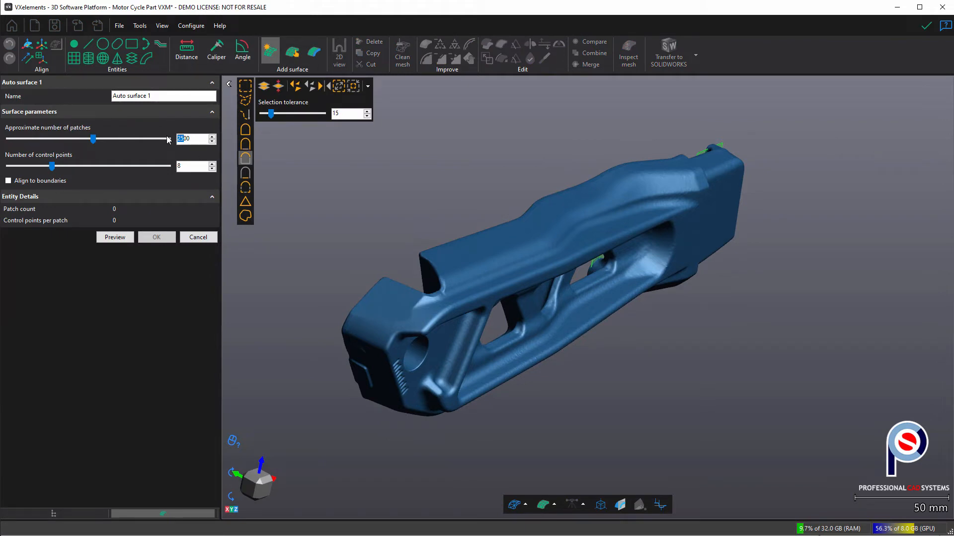
pyautogui.moveTo(168, 139); pyautogui.dragTo(160, 144)
pyautogui.click(115, 238)
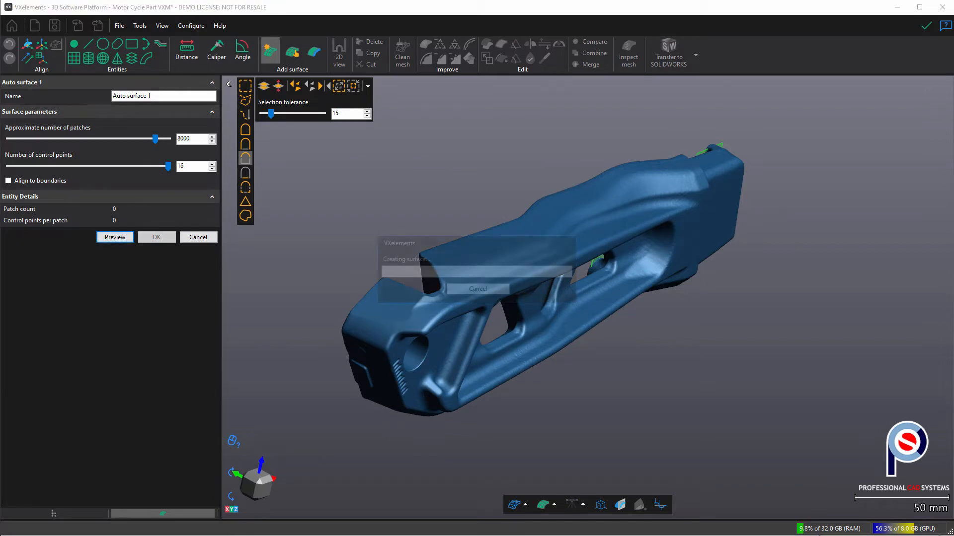
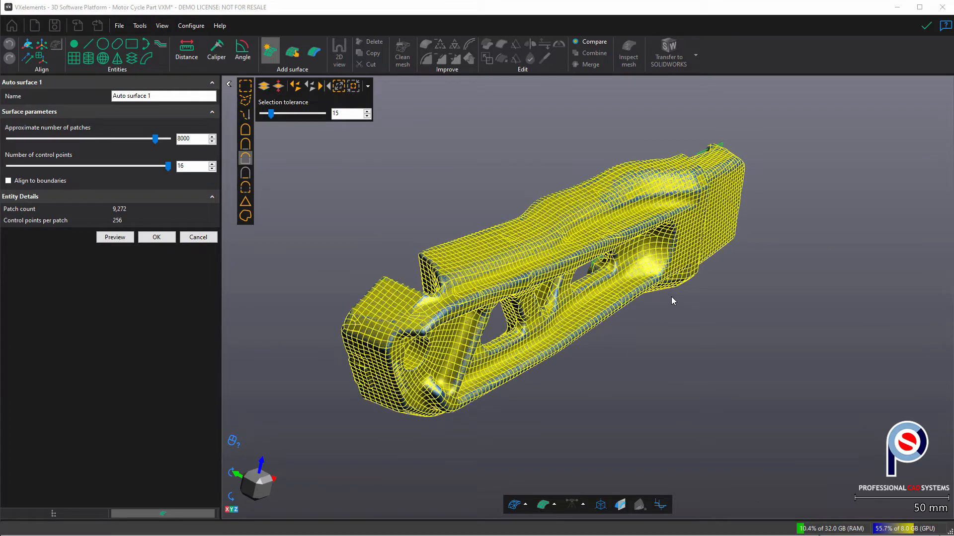
# - Compare the previewed auto surface with the mesh, check the deviation colours on both sides, and accept the surface
pyautogui.click(601, 44)
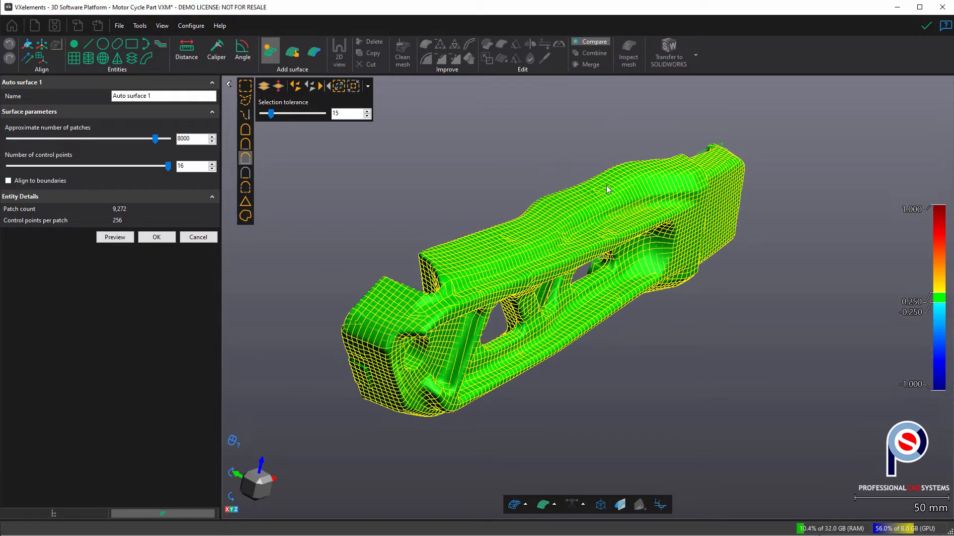
pyautogui.moveTo(453, 314); pyautogui.dragTo(592, 287, button='right')
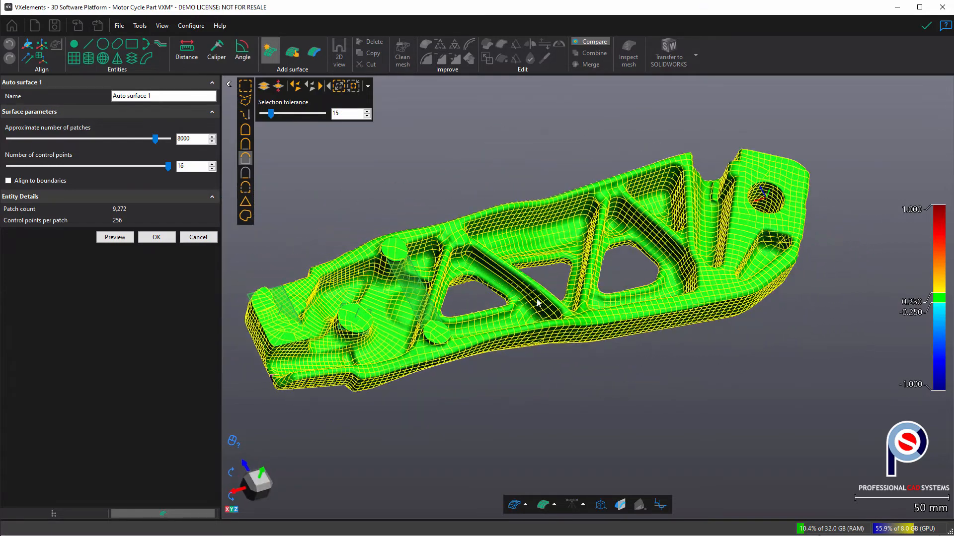
pyautogui.click(89, 516)
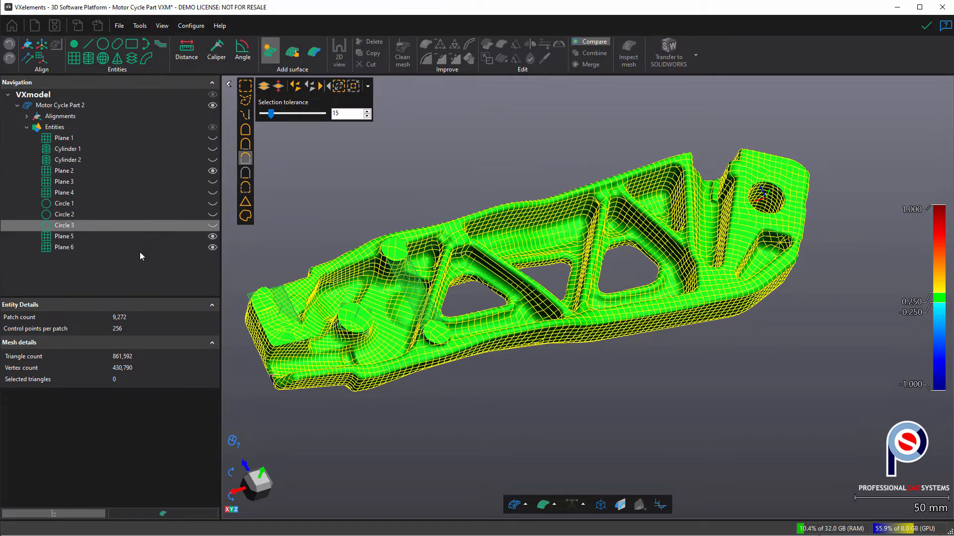
pyautogui.click(155, 514)
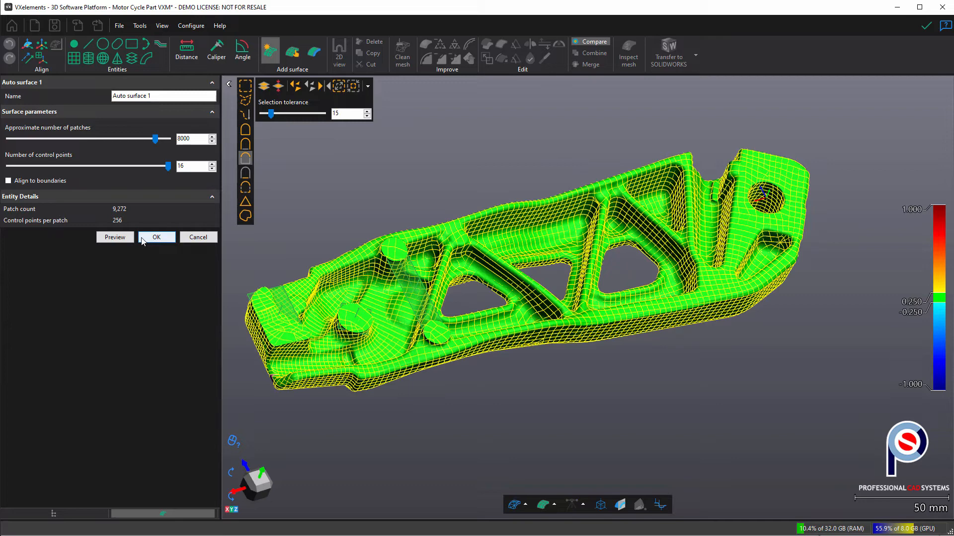
pyautogui.click(156, 238)
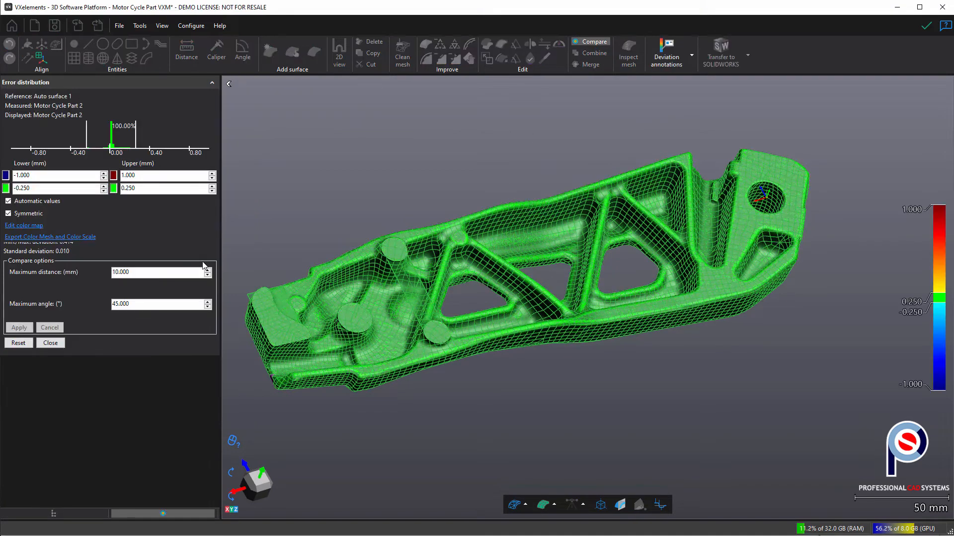
# - Hide Auto surface 1 so only the deviation-coloured mesh is displayed, and return to the error distribution settings
pyautogui.click(34, 514)
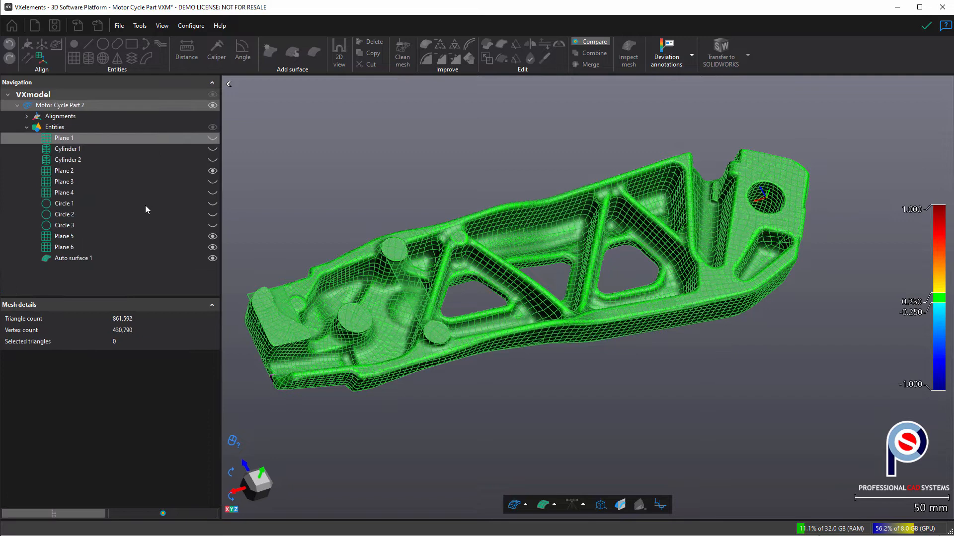
pyautogui.click(212, 258)
pyautogui.click(160, 513)
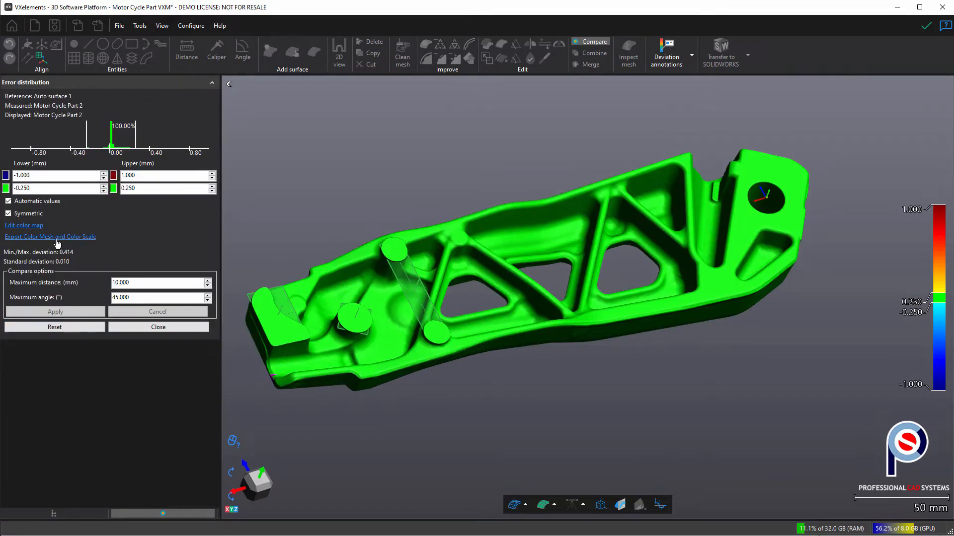
# - Set the symmetric green tolerance of the error distribution to 0.05 mm
pyautogui.moveTo(135, 188); pyautogui.dragTo(128, 188)
pyautogui.write('05')
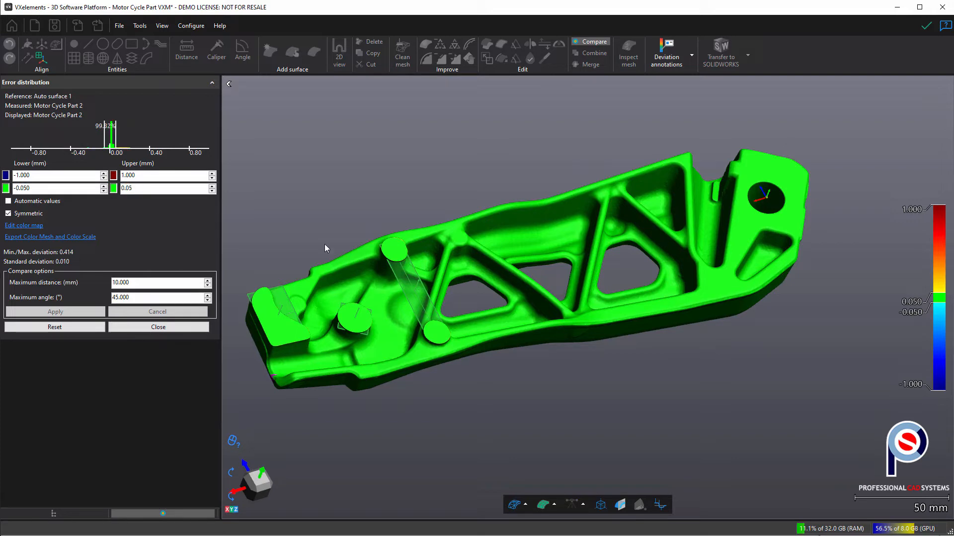
pyautogui.moveTo(422, 267); pyautogui.dragTo(435, 263, button='middle')
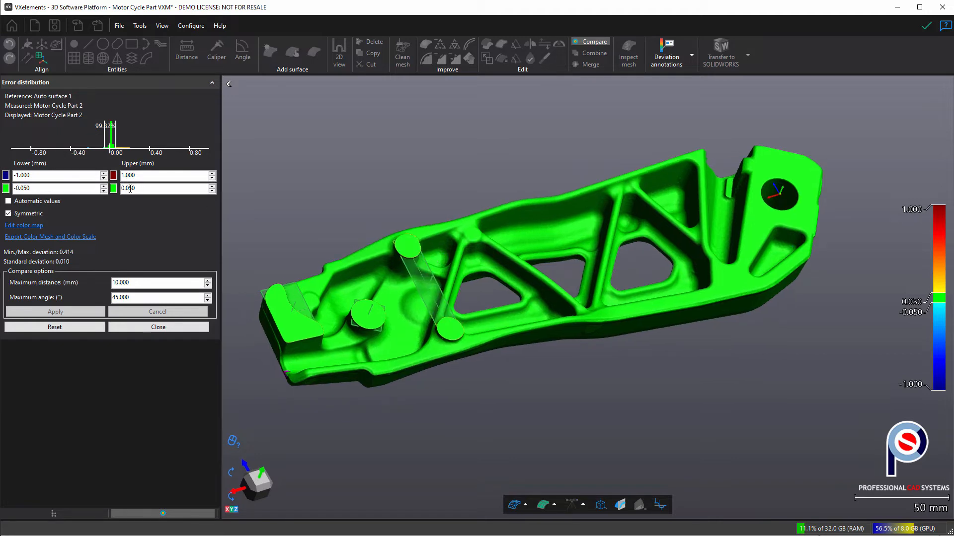
# - Set the symmetric green tolerance to 0.005 mm and look closely at the deviation colours on the bosses and ribs
pyautogui.moveTo(130, 189); pyautogui.dragTo(143, 189)
pyautogui.write('5')
pyautogui.press('Return')
pyautogui.scroll(5, 470, 279)
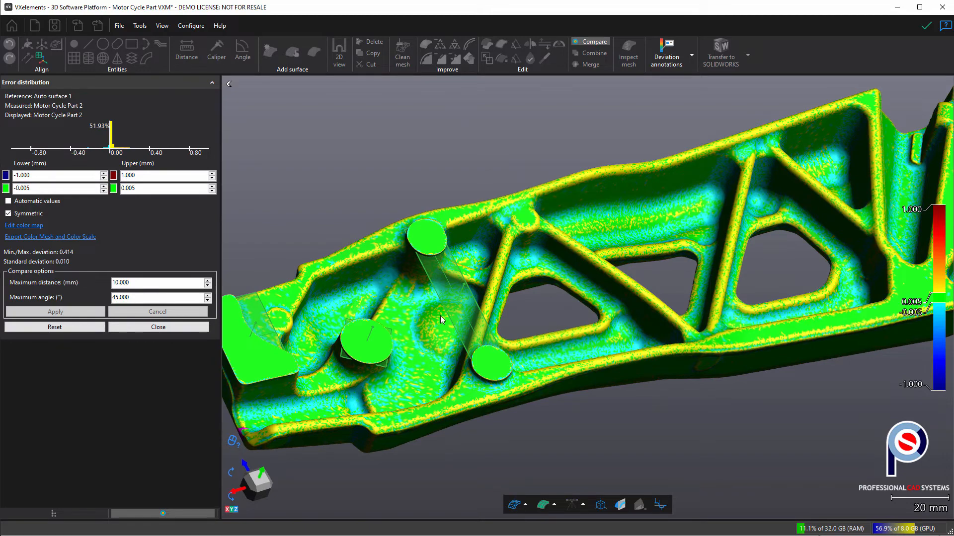
# - Set the symmetric green tolerance of the error distribution to 0.010 mm
pyautogui.moveTo(462, 291); pyautogui.dragTo(485, 283)
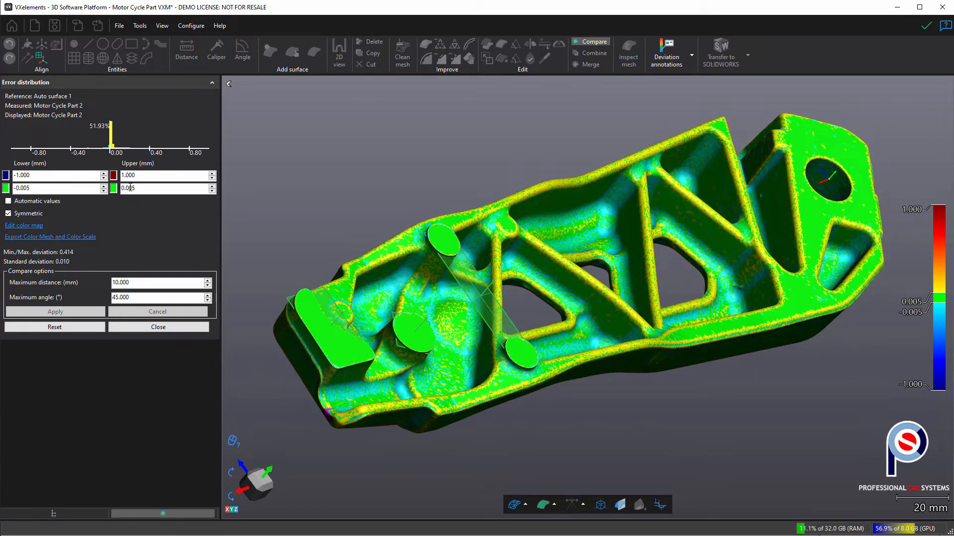
pyautogui.write('10')
pyautogui.press('Return')
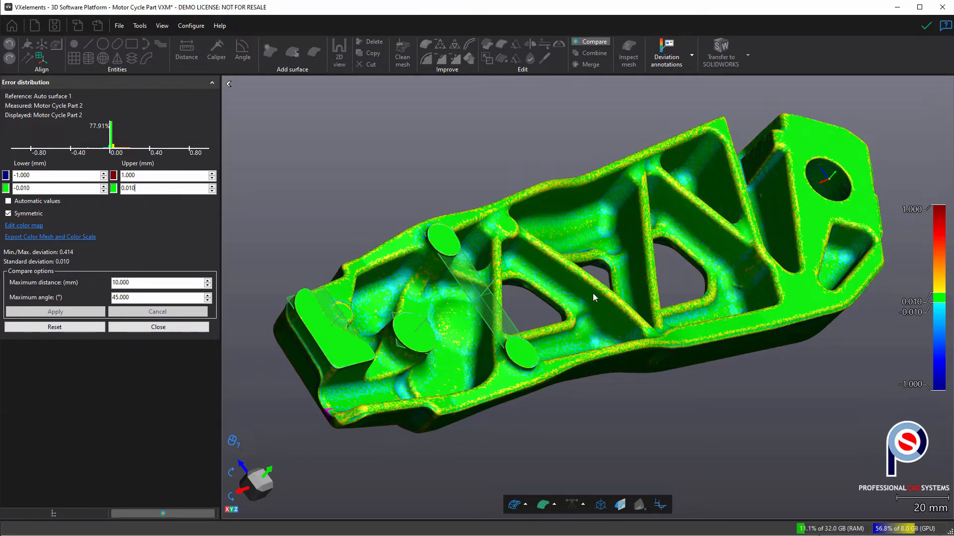
pyautogui.scroll(3, 571, 292)
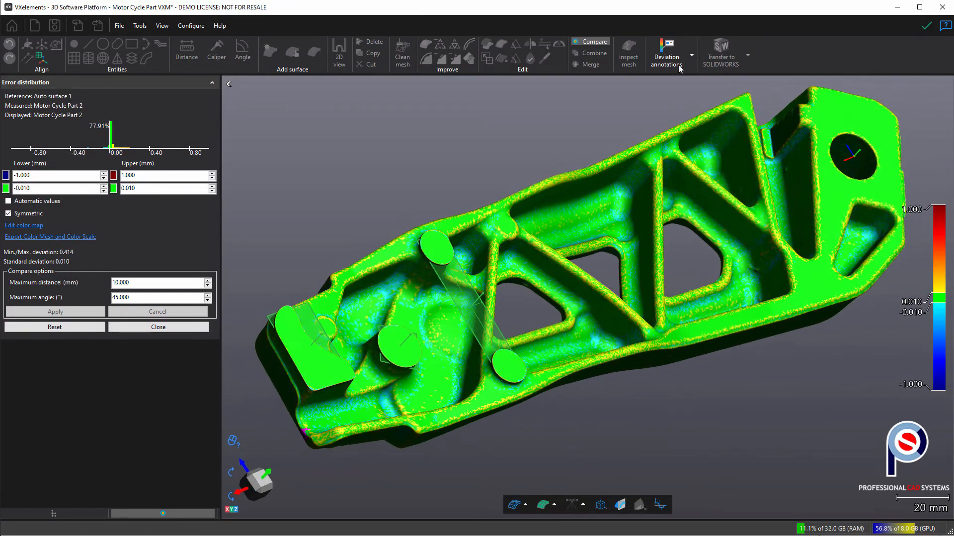
# - Annotate the deviation at six points along the ribs and outer edges of the part, and leave the error distribution comparison
pyautogui.click(666, 55)
pyautogui.click(637, 320)
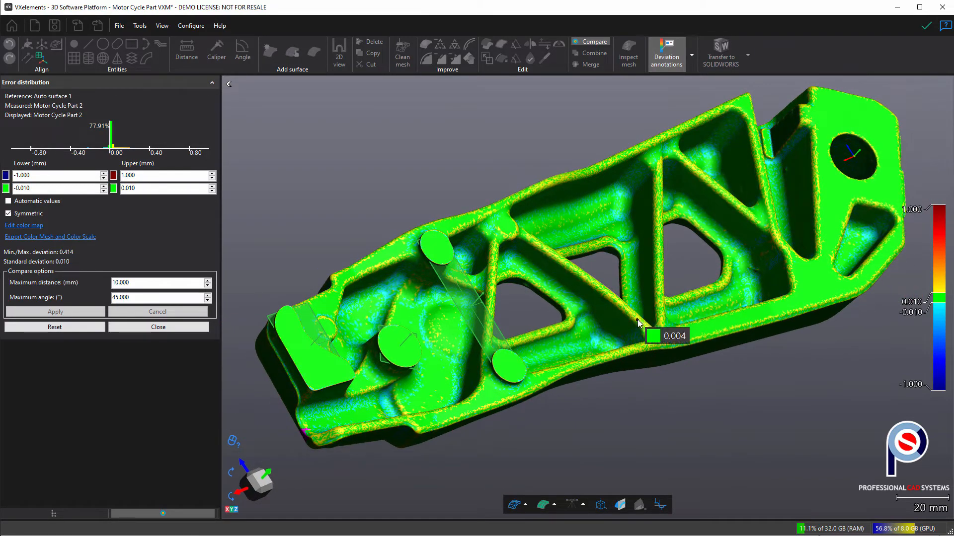
pyautogui.click(520, 198)
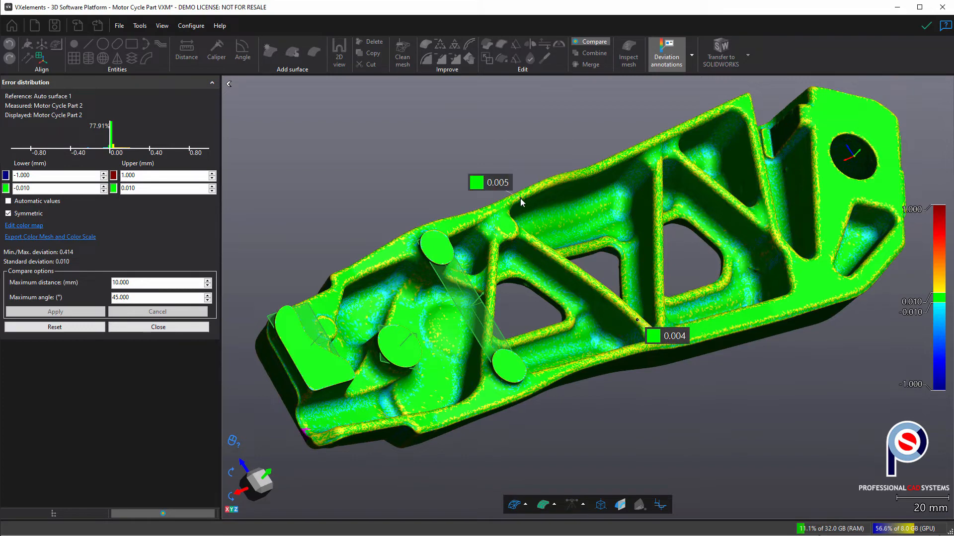
pyautogui.click(445, 226)
pyautogui.click(331, 301)
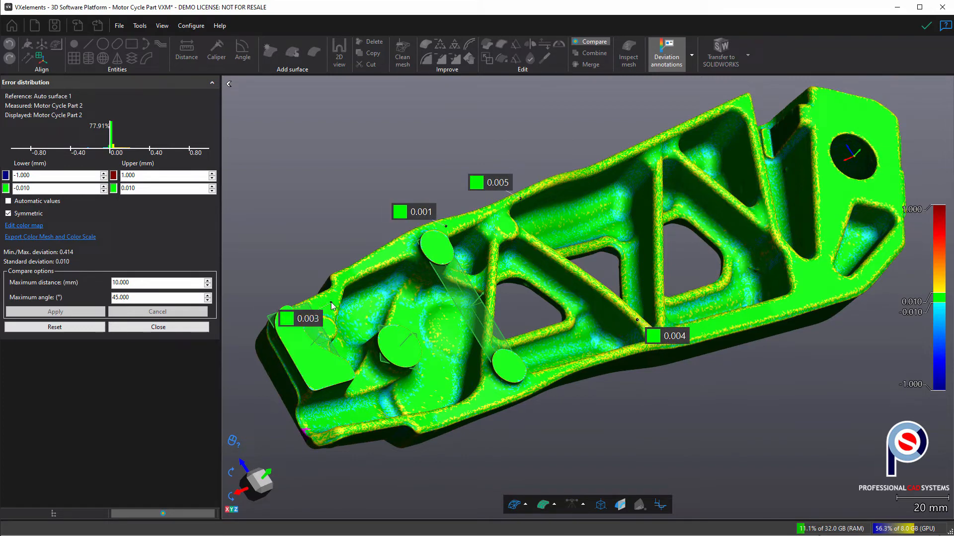
pyautogui.click(315, 422)
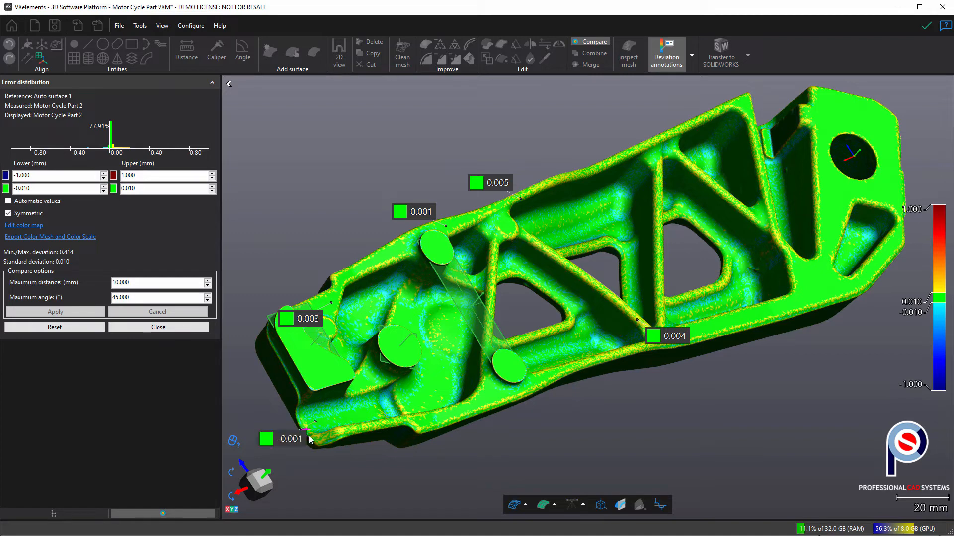
pyautogui.moveTo(294, 443)
pyautogui.mouseDown()
pyautogui.moveTo(371, 464)
pyautogui.moveTo(411, 408)
pyautogui.mouseUp()
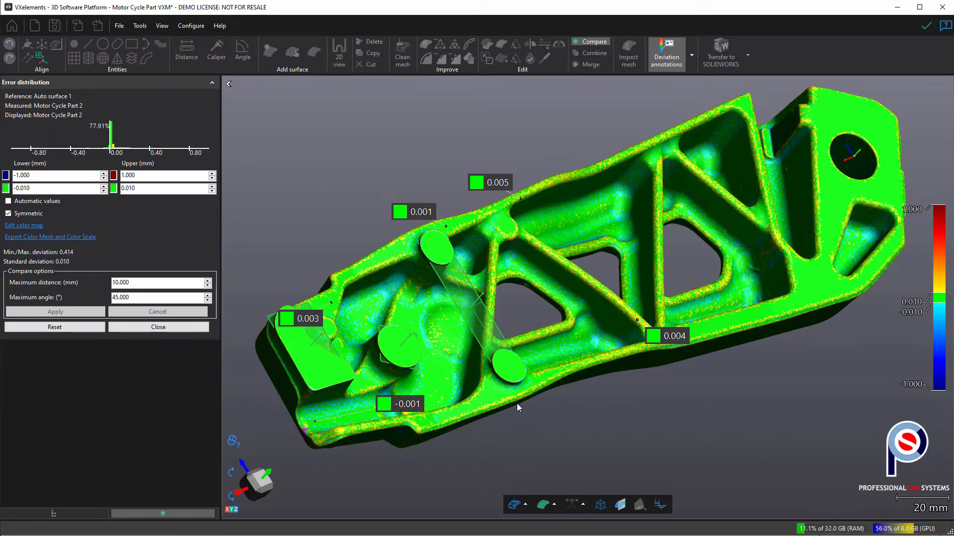
pyautogui.click(489, 398)
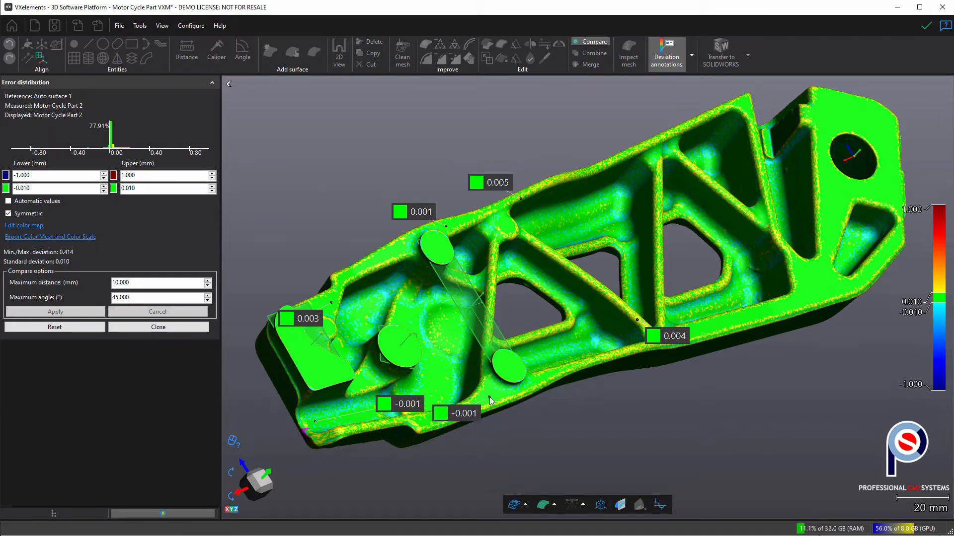
pyautogui.click(170, 330)
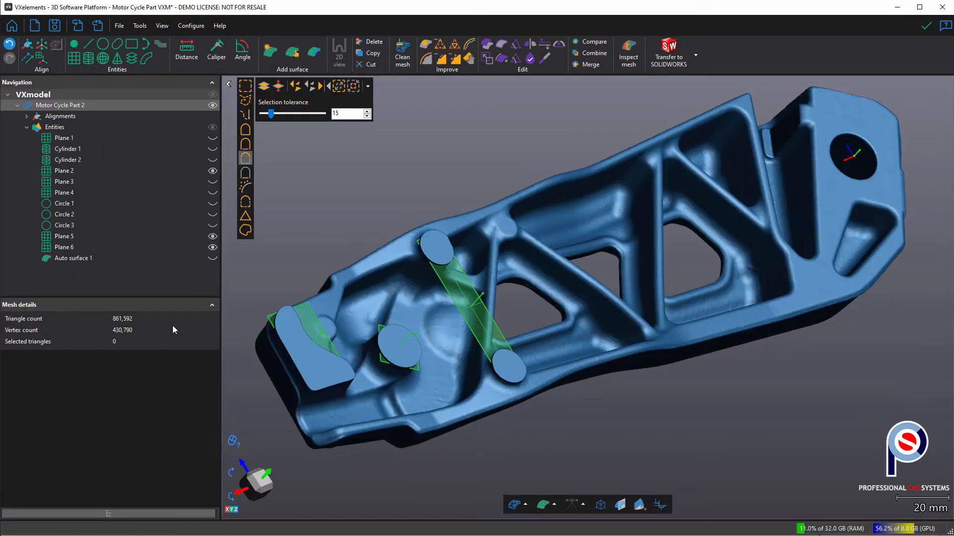
# - Show Auto surface 1 together with all hidden plane, cylinder and circle entities
pyautogui.click(212, 258)
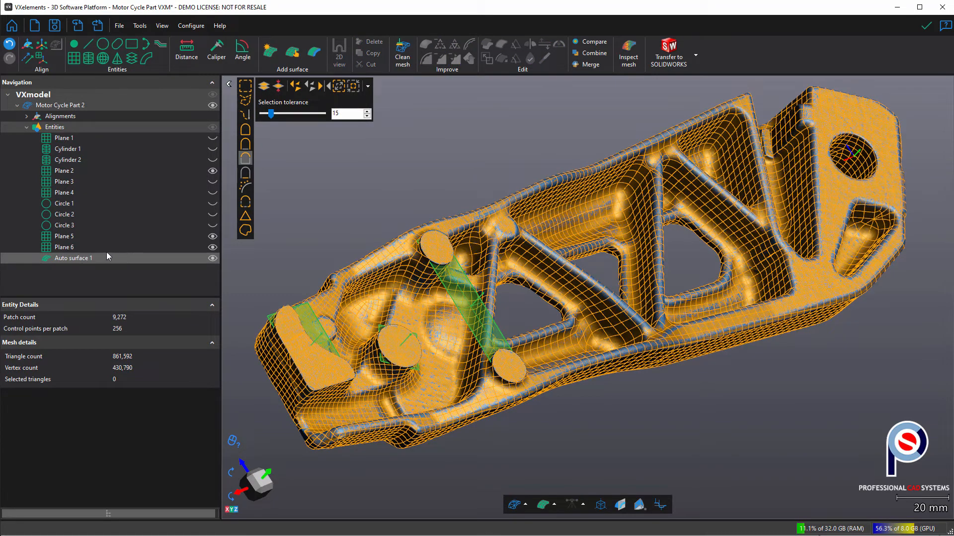
pyautogui.click(211, 128)
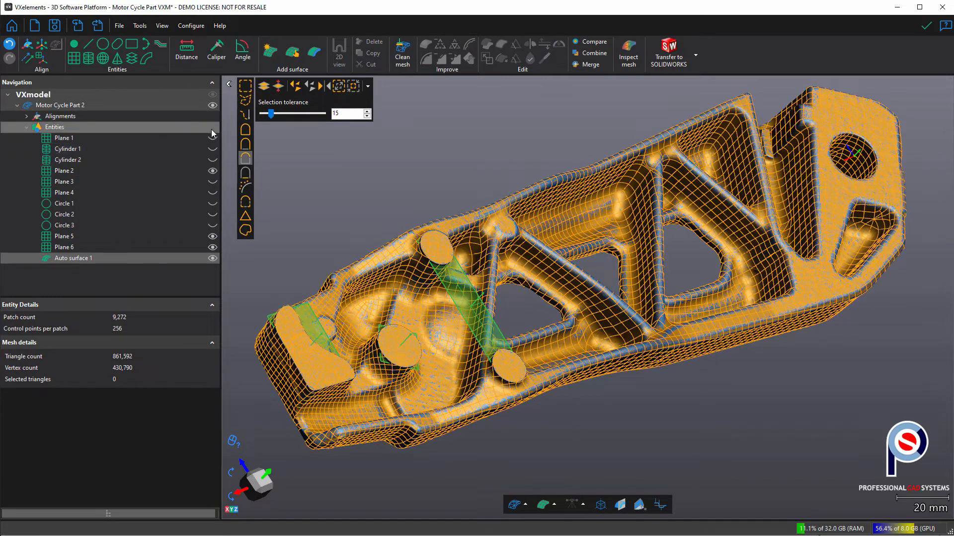
pyautogui.click(213, 127)
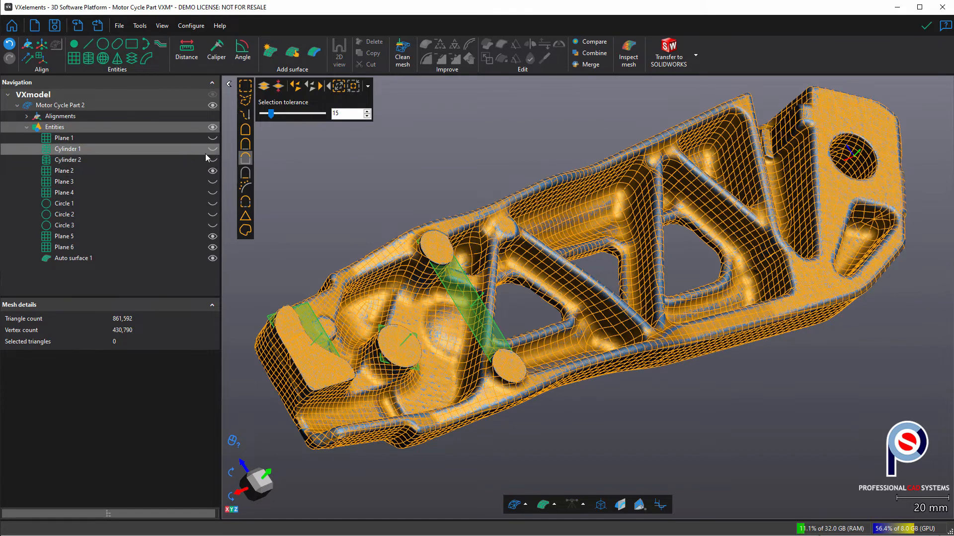
pyautogui.click(211, 139)
pyautogui.click(213, 149)
pyautogui.click(213, 160)
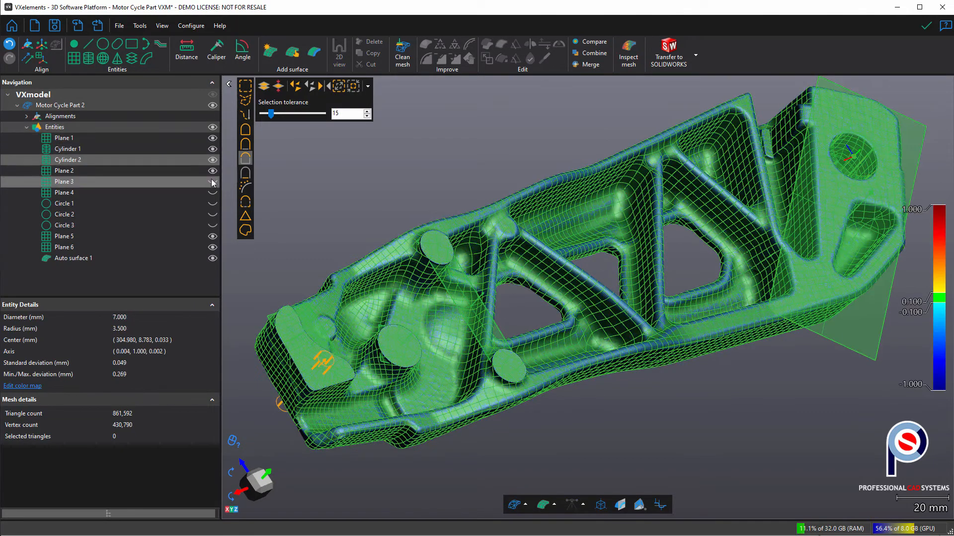
pyautogui.click(213, 182)
pyautogui.click(212, 192)
pyautogui.click(212, 204)
pyautogui.click(212, 215)
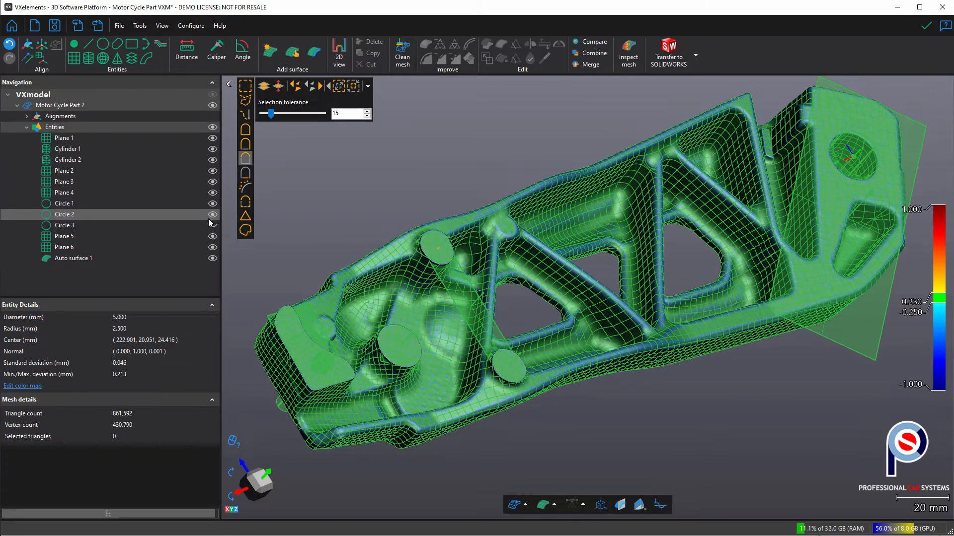
pyautogui.click(212, 226)
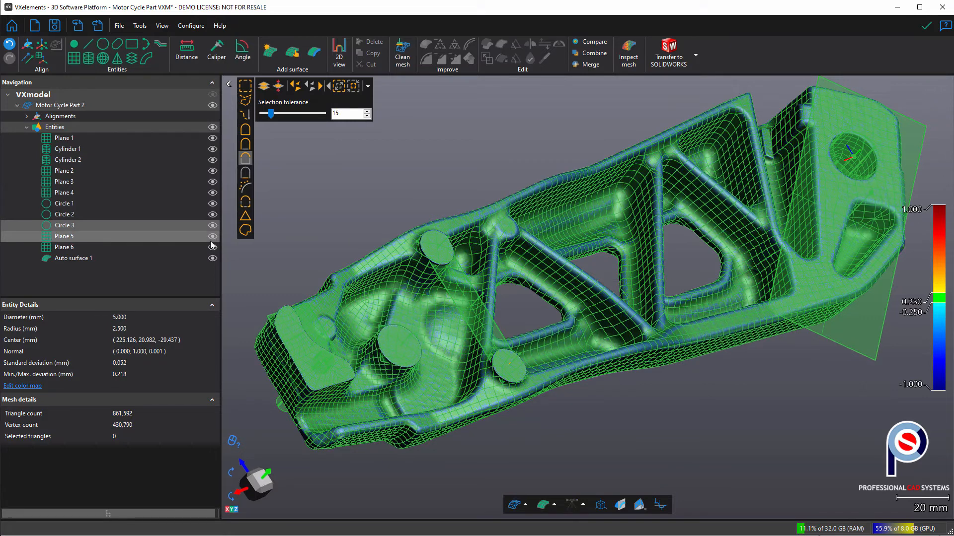
# - Identify the planes on the two round bosses and hide them, Plane 3 and Plane 4
pyautogui.click(69, 172)
pyautogui.click(69, 186)
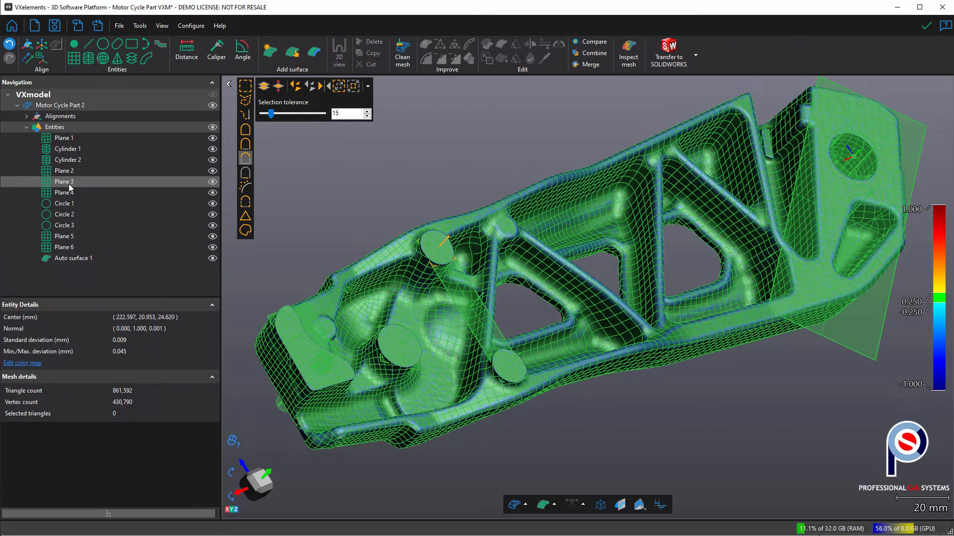
pyautogui.click(71, 193)
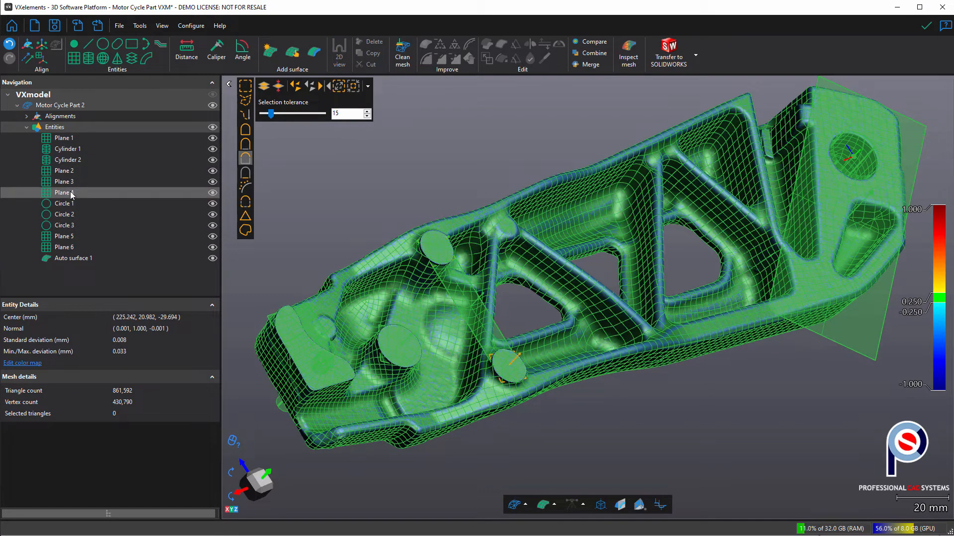
pyautogui.click(212, 182)
pyautogui.click(213, 193)
# - Transfer all planes, cylinders and circles except Plane 3 and Plane 4 to SOLIDWORKS, and view the imported features
pyautogui.click(92, 246)
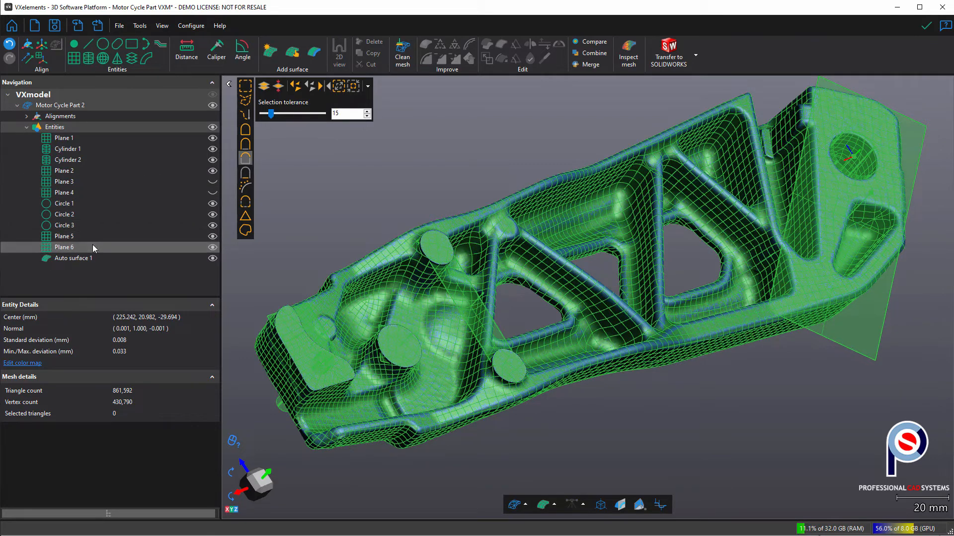
pyautogui.keyDown('shift'); pyautogui.click(81, 205); pyautogui.keyUp('shift')
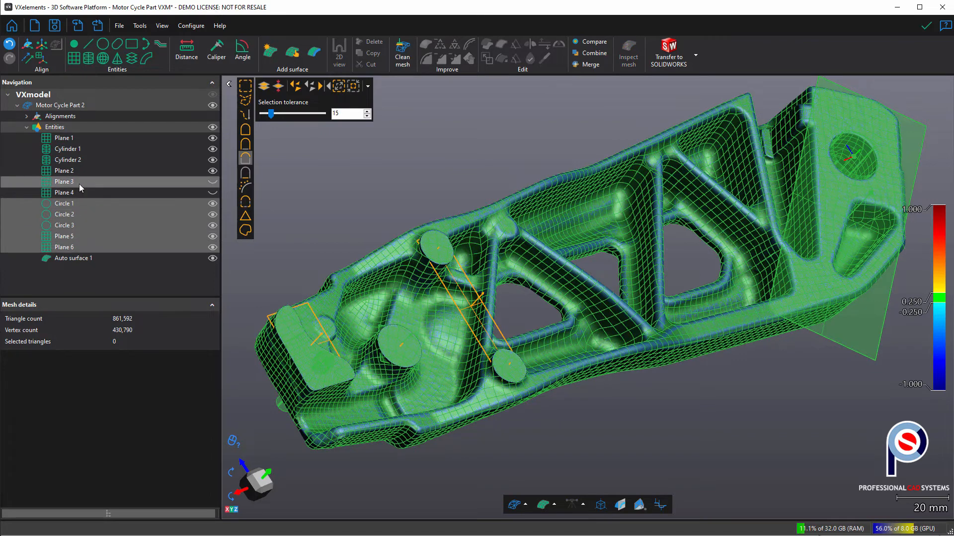
pyautogui.keyDown('shift'); pyautogui.click(79, 191); pyautogui.keyUp('shift')
pyautogui.keyDown('ctrl'); pyautogui.click(77, 169); pyautogui.keyUp('ctrl')
pyautogui.keyDown('ctrl'); pyautogui.click(76, 159); pyautogui.keyUp('ctrl')
pyautogui.keyDown('ctrl'); pyautogui.click(75, 149); pyautogui.keyUp('ctrl')
pyautogui.keyDown('ctrl'); pyautogui.click(73, 139); pyautogui.keyUp('ctrl')
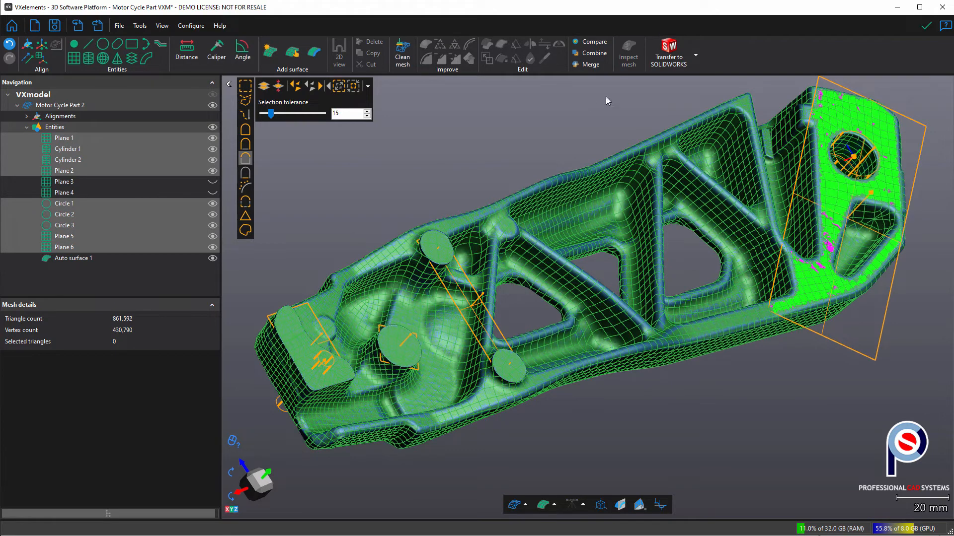
pyautogui.click(670, 58)
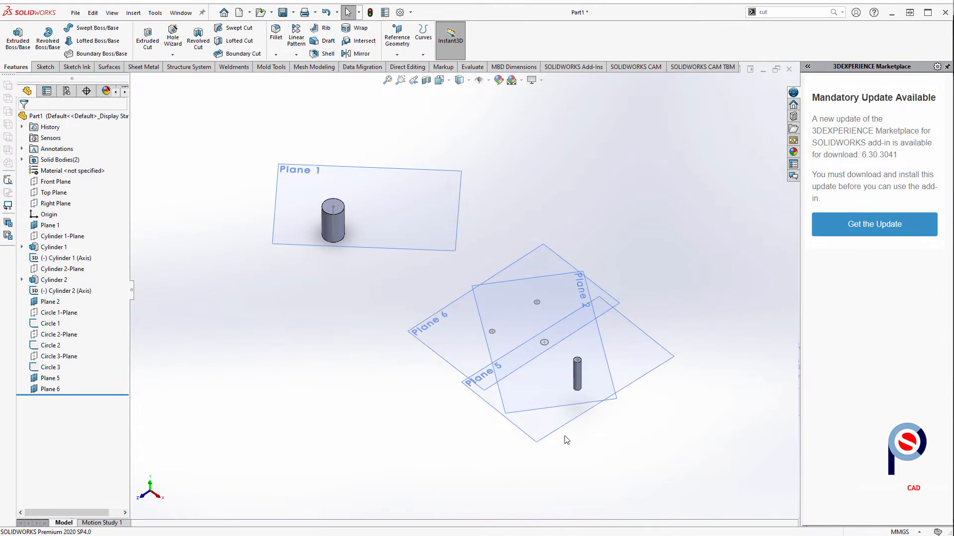
pyautogui.moveTo(567, 439); pyautogui.dragTo(318, 388, button='middle')
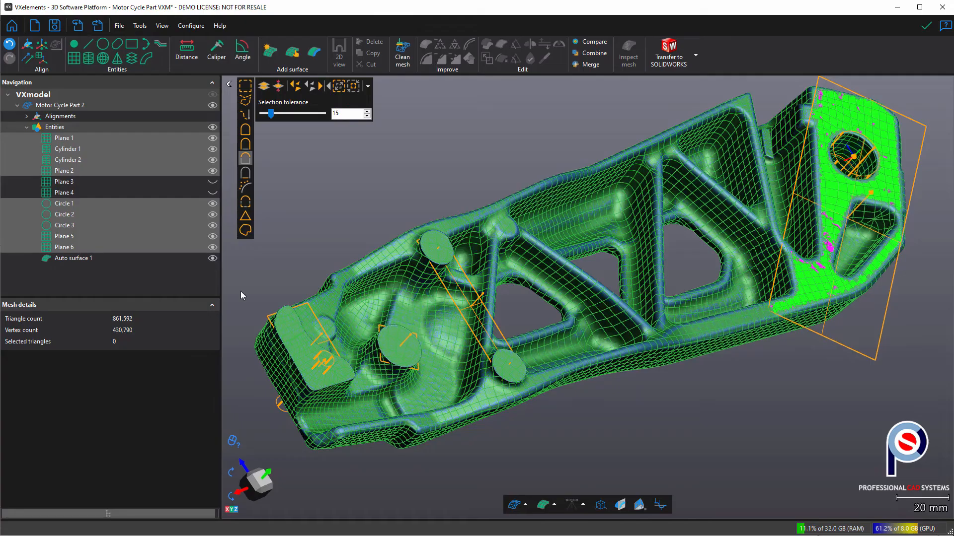
# - Transfer Auto surface 1 from VXmodel to the SOLIDWORKS part and inspect the imported body from several angles
pyautogui.click(43, 263)
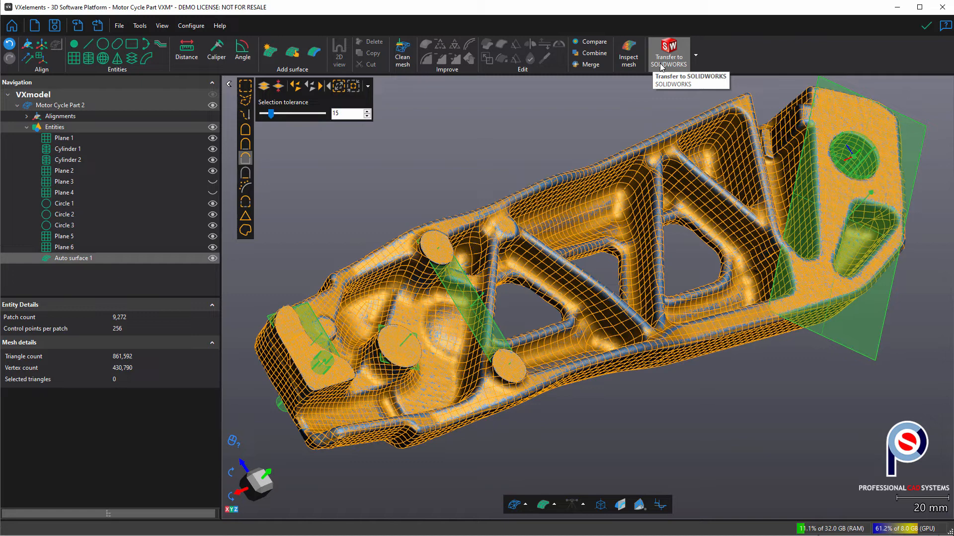
pyautogui.click(696, 55)
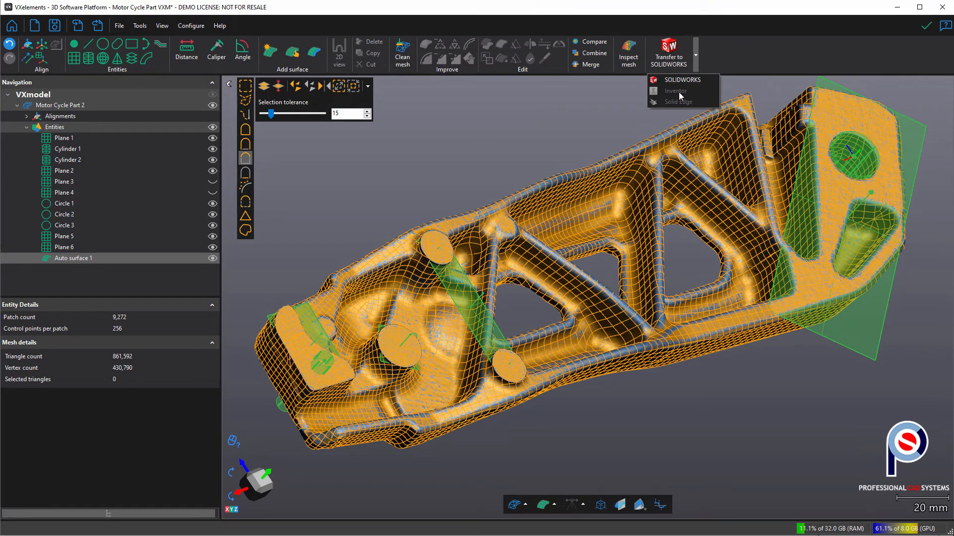
pyautogui.click(689, 58)
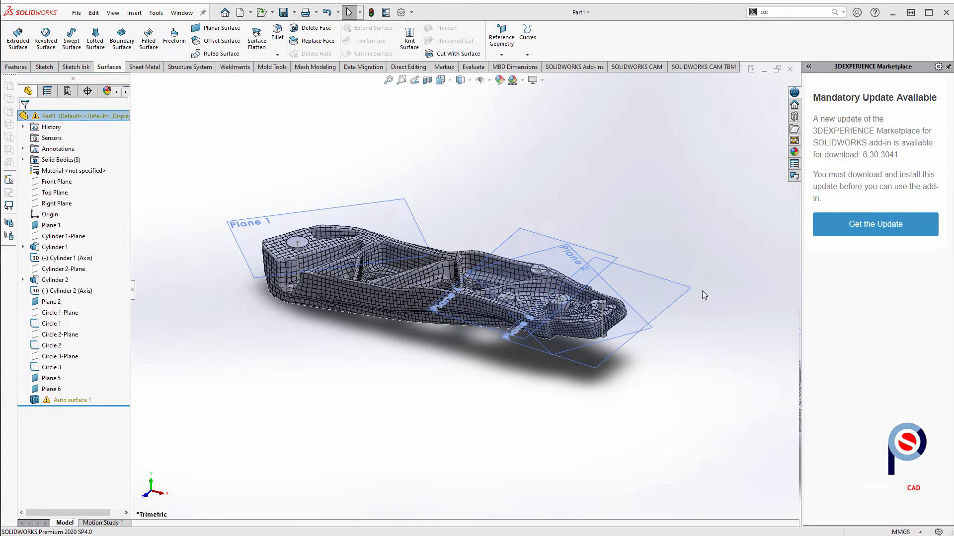
pyautogui.scroll(-3, 701, 291)
pyautogui.moveTo(291, 359); pyautogui.dragTo(519, 496, button='middle')
pyautogui.moveTo(196, 298); pyautogui.dragTo(275, 322, button='middle')
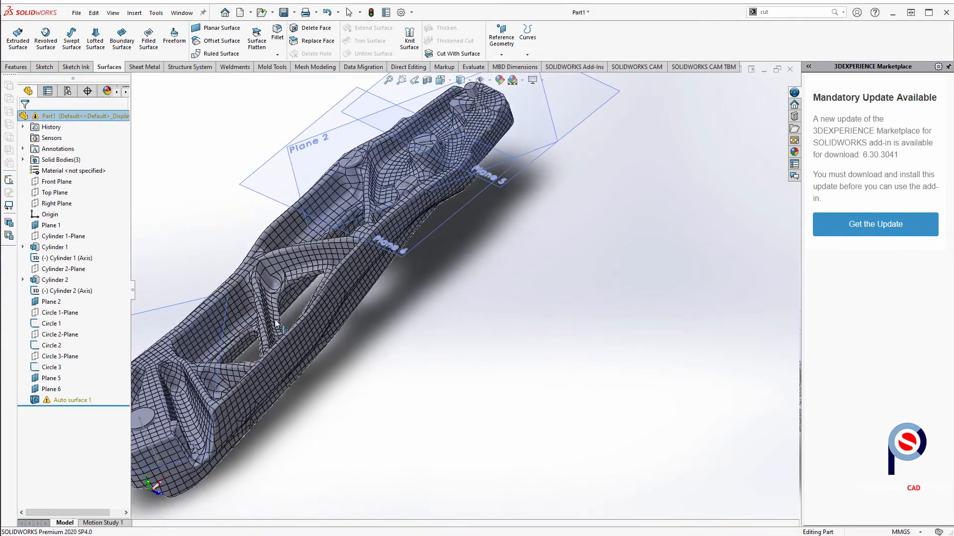
pyautogui.moveTo(460, 316); pyautogui.dragTo(745, 489, button='middle')
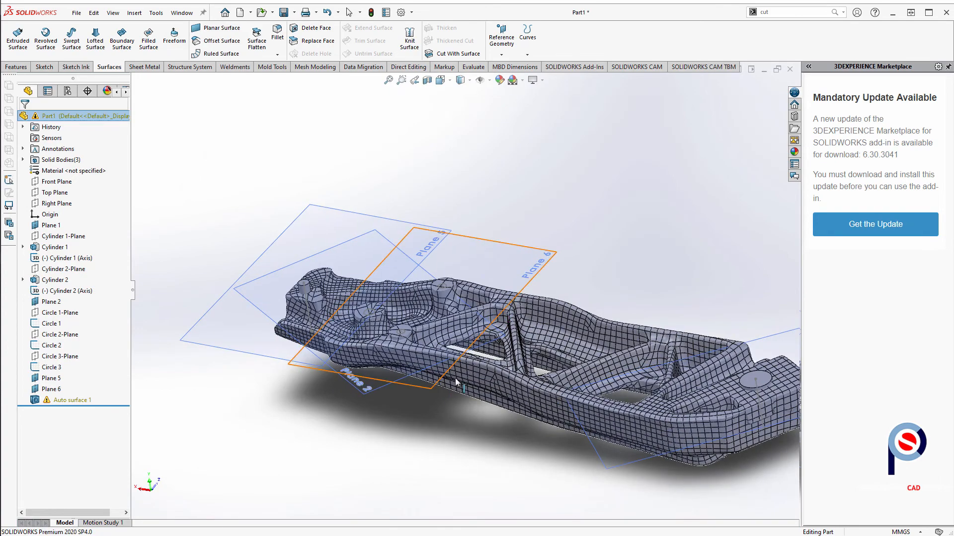
pyautogui.moveTo(456, 383); pyautogui.dragTo(474, 422, button='middle')
pyautogui.scroll(-1, 425, 368)
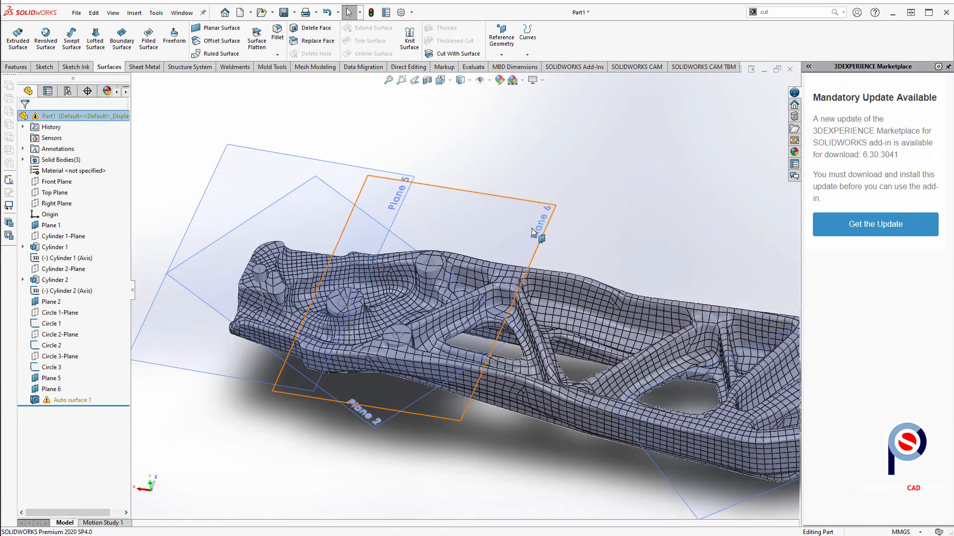
# - Sketch a corner rectangle about 17 by 40 mm on Plane 2, crossing the central round boss near the part's end
pyautogui.click(374, 428)
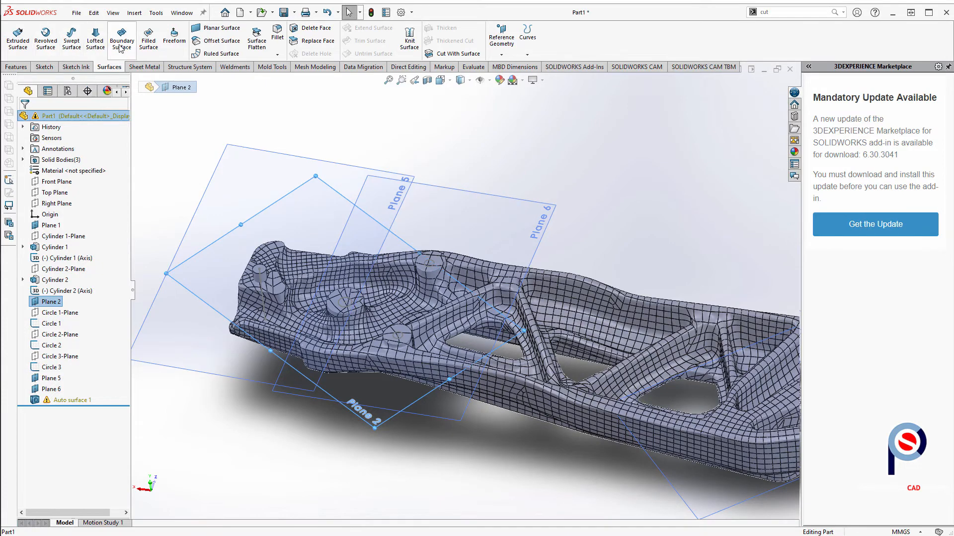
pyautogui.click(50, 68)
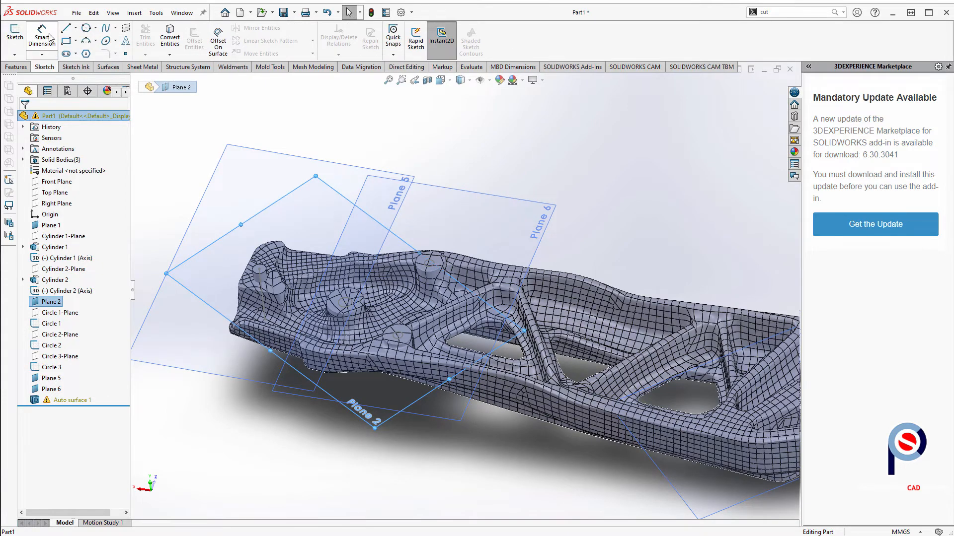
pyautogui.click(66, 41)
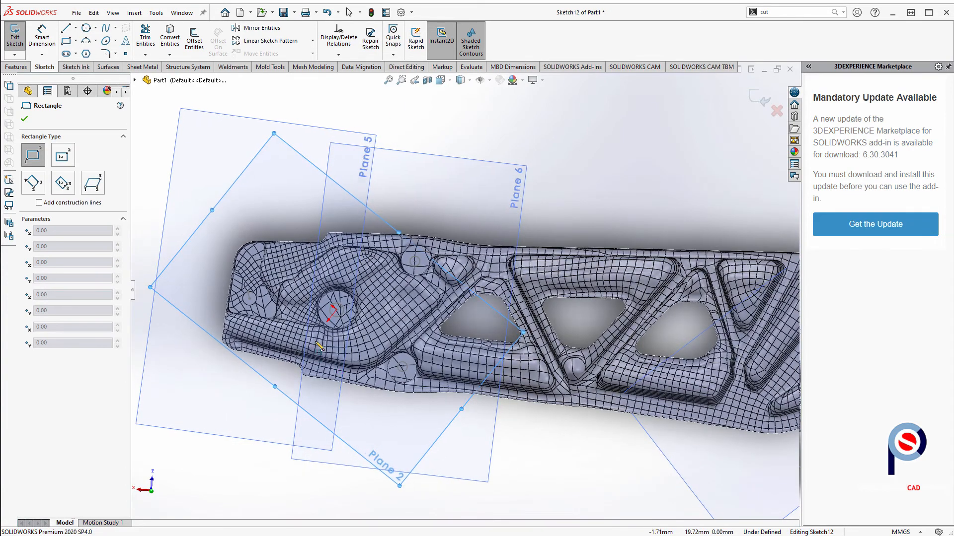
pyautogui.click(304, 341)
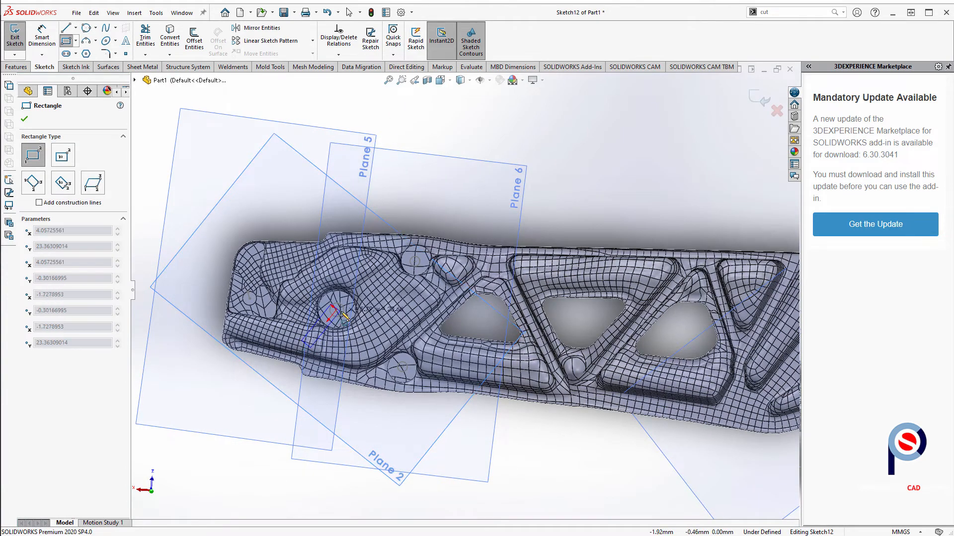
pyautogui.click(378, 301)
pyautogui.scroll(-1, 346, 315)
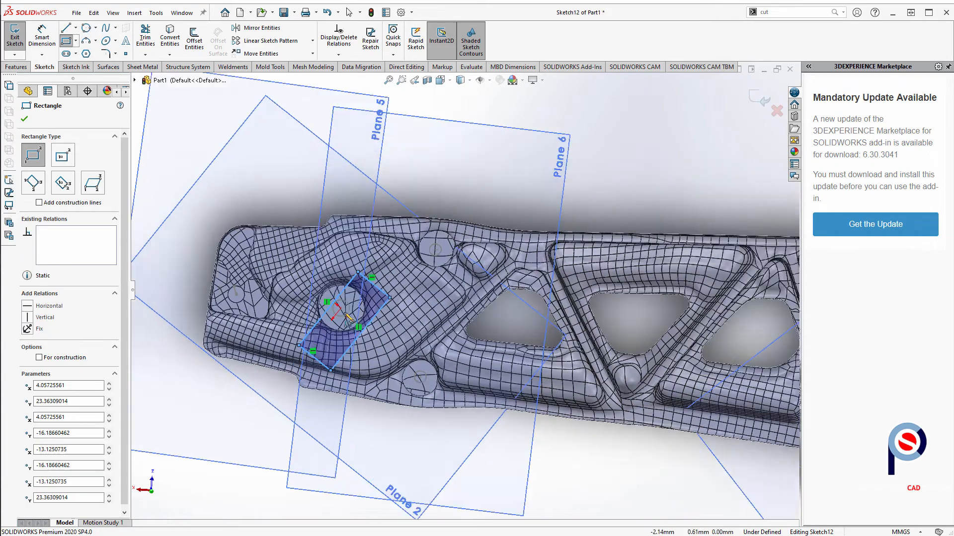
pyautogui.scroll(-1, 346, 316)
pyautogui.click(25, 118)
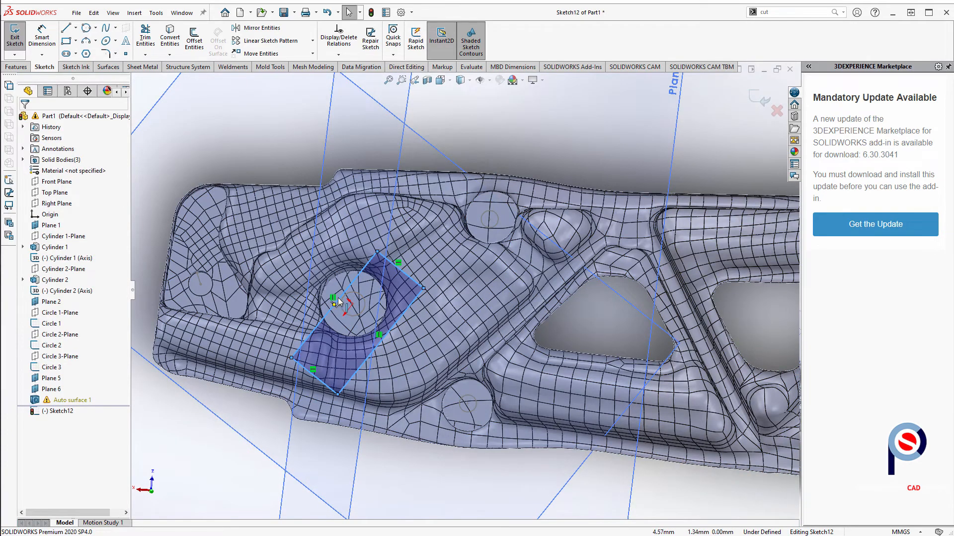
# - Widen the Plane 2 rectangle to about 25 by 40 mm so it encloses the central round boss, and finish the sketch
pyautogui.click(62, 412)
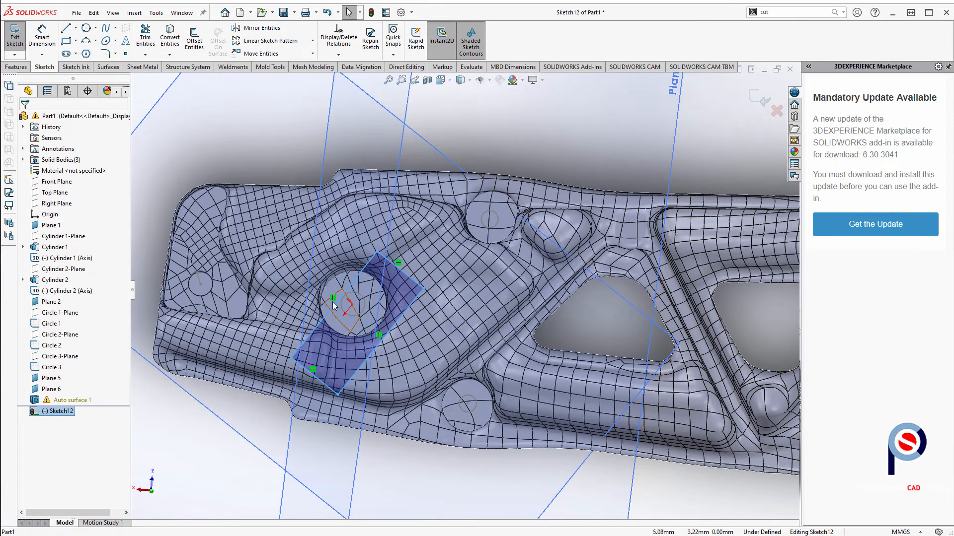
pyautogui.moveTo(334, 303); pyautogui.dragTo(313, 286)
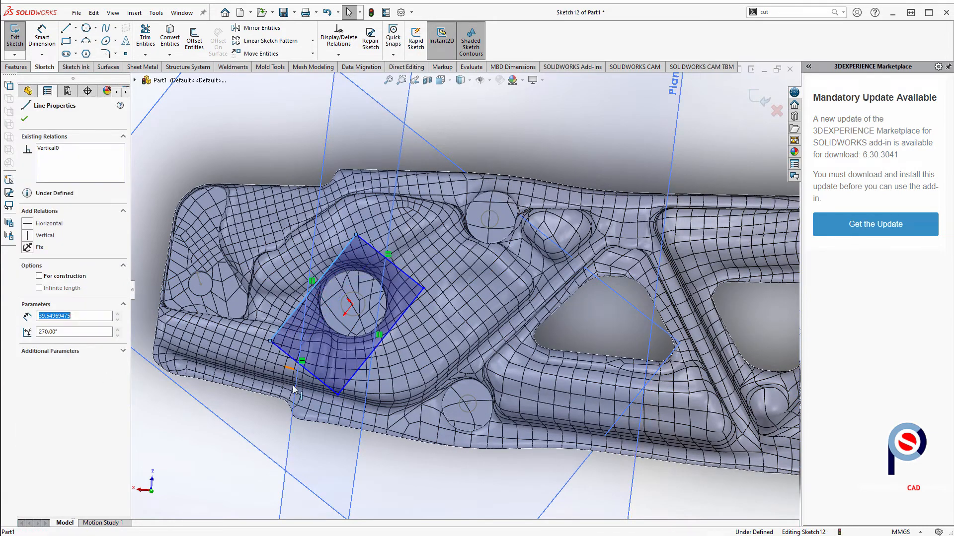
pyautogui.click(305, 372)
pyautogui.moveTo(305, 372); pyautogui.dragTo(361, 235, button='middle')
pyautogui.click(15, 38)
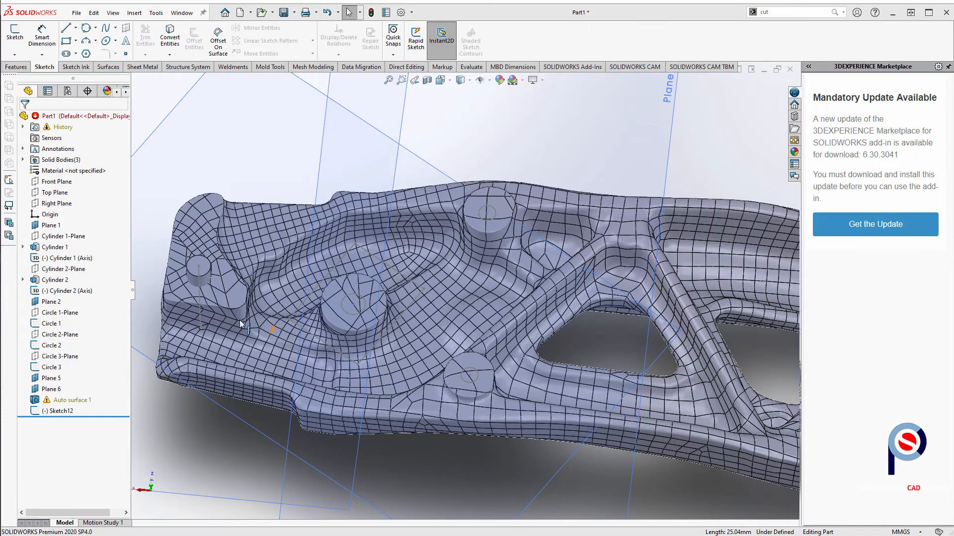
# - Sketch a corner rectangle about 50 by 33 mm on Plane 5, enclosing the raised pad at the part's end, and finish the sketch
pyautogui.moveTo(418, 273); pyautogui.dragTo(424, 231, button='middle')
pyautogui.scroll(2, 424, 231)
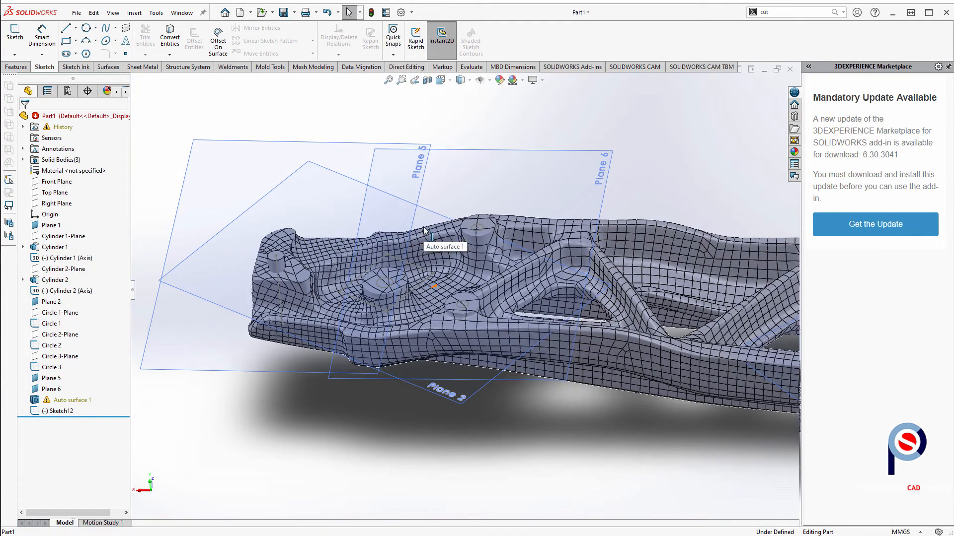
pyautogui.click(243, 155)
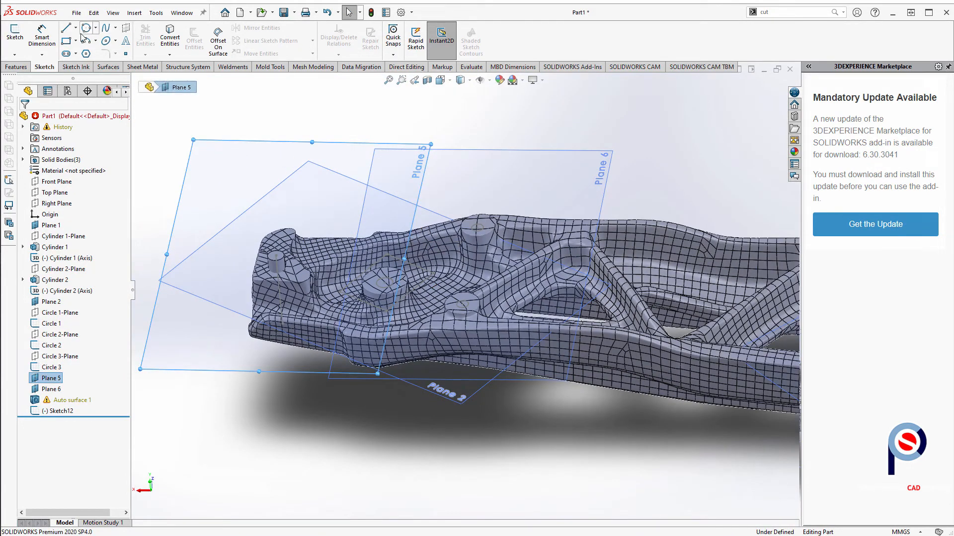
pyautogui.click(15, 36)
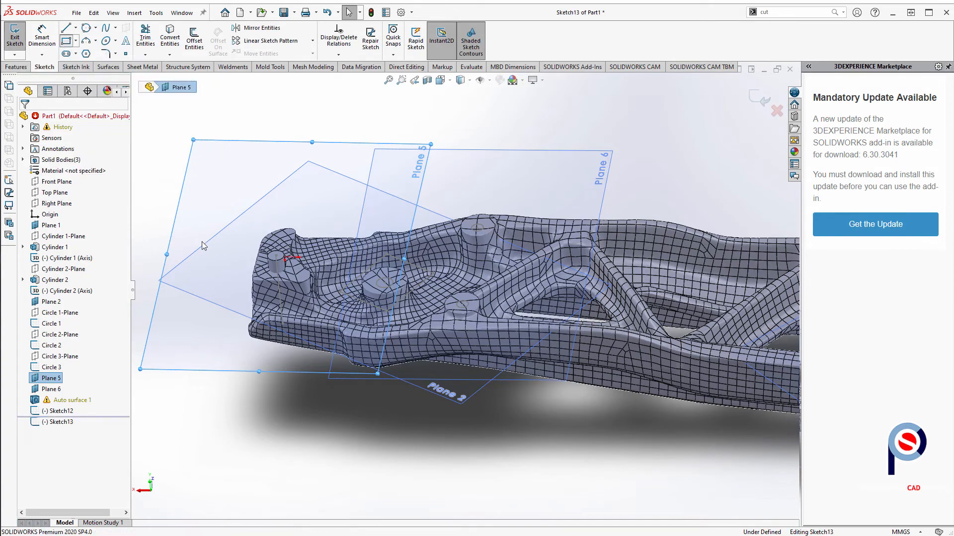
pyautogui.click(66, 44)
pyautogui.hotkey('ctrl', '8')
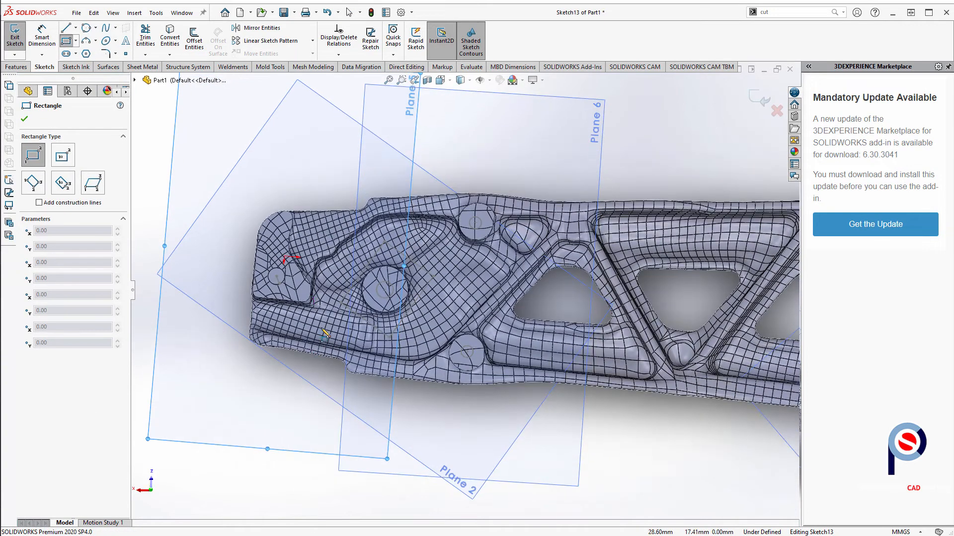
pyautogui.click(321, 327)
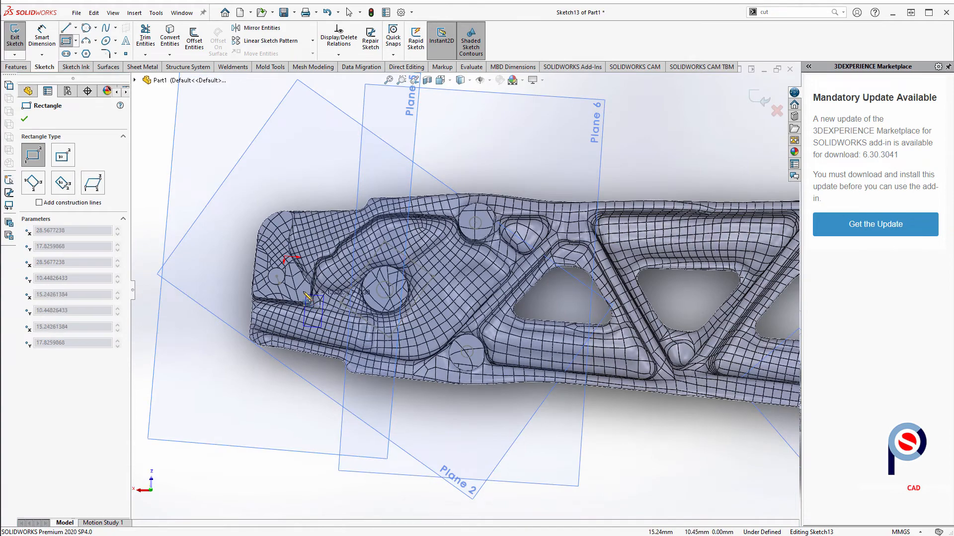
pyautogui.click(253, 202)
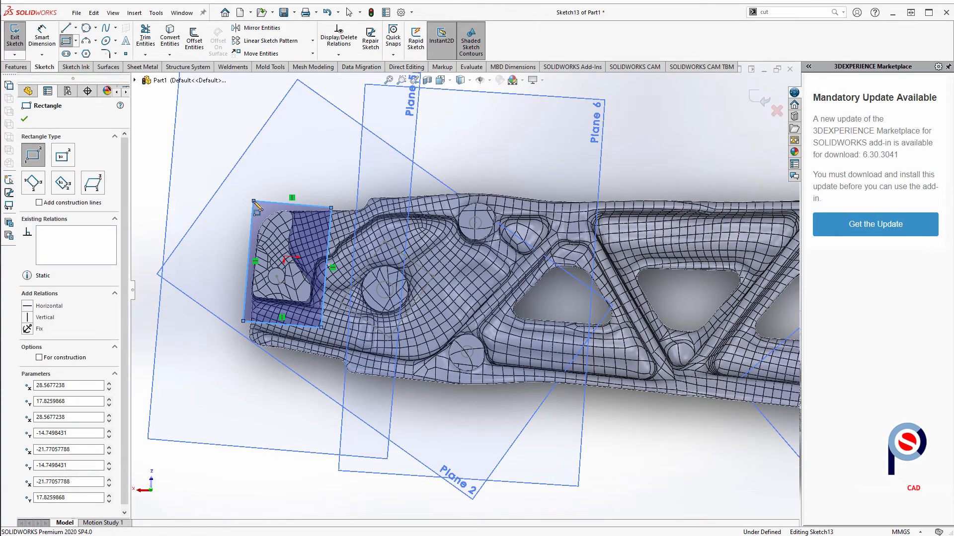
pyautogui.click(24, 120)
pyautogui.moveTo(342, 278)
pyautogui.mouseDown(button='middle')
pyautogui.moveTo(328, 251)
pyautogui.moveTo(336, 235)
pyautogui.mouseUp(button='middle')
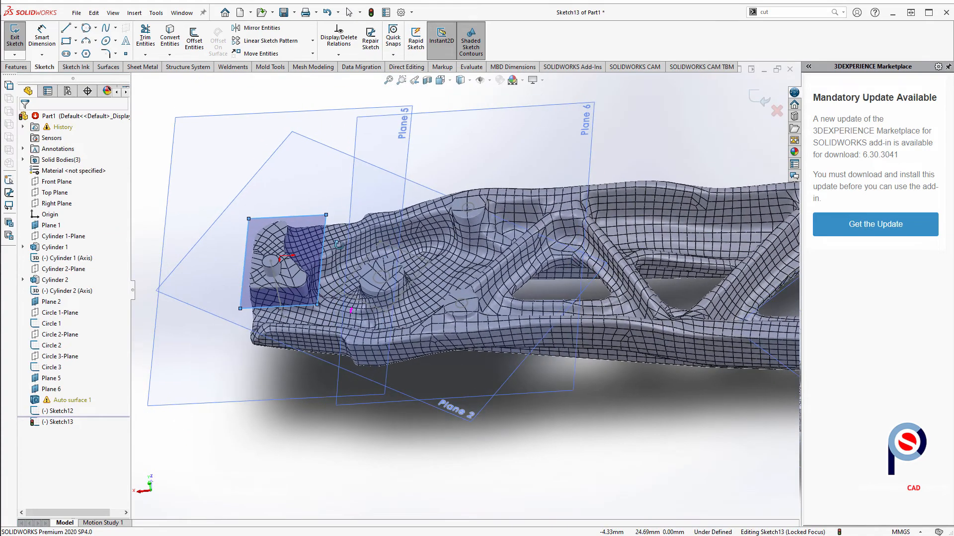
pyautogui.click(551, 128)
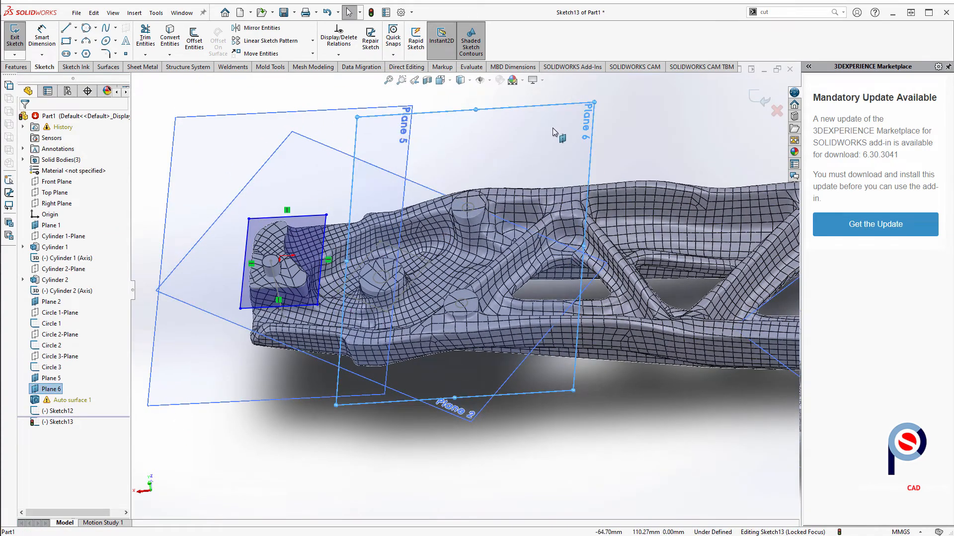
pyautogui.click(15, 37)
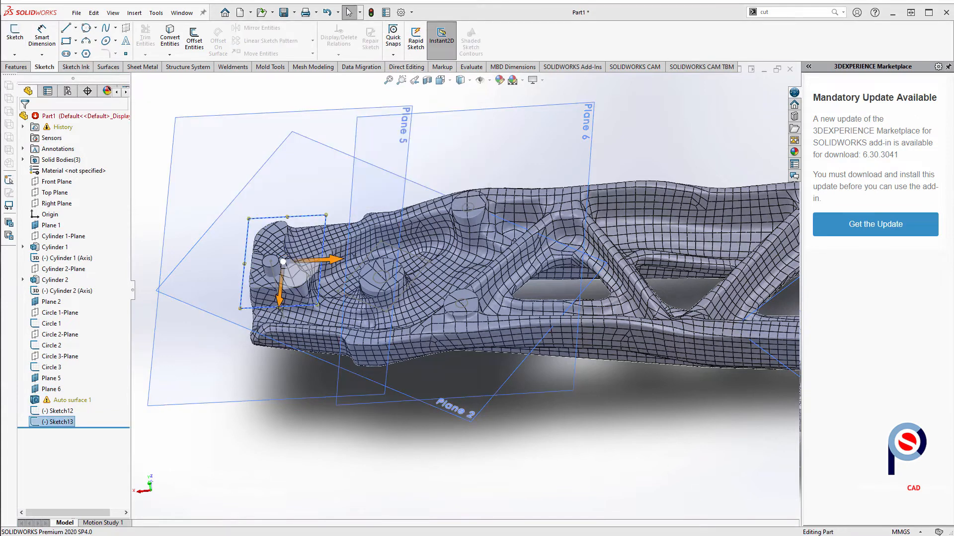
# - Sketch a corner rectangle about 81 by 27 mm on Plane 6 around the two outer round bosses, and finish the sketch
pyautogui.moveTo(565, 347); pyautogui.dragTo(550, 235, button='middle')
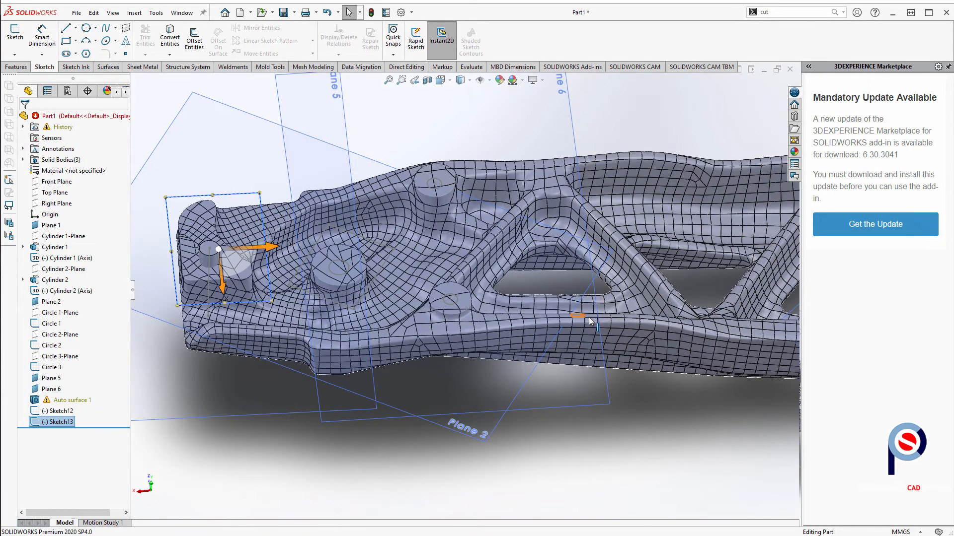
pyautogui.click(564, 123)
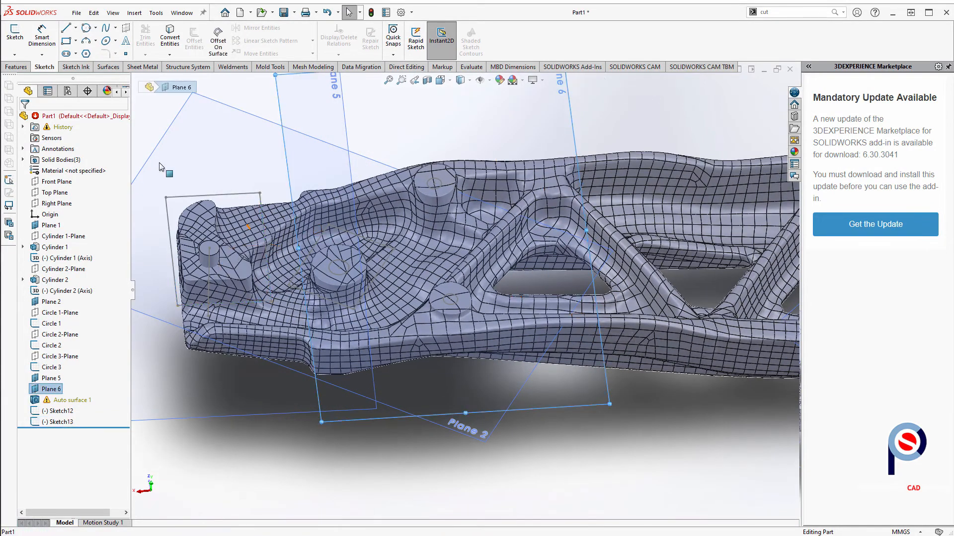
pyautogui.click(15, 34)
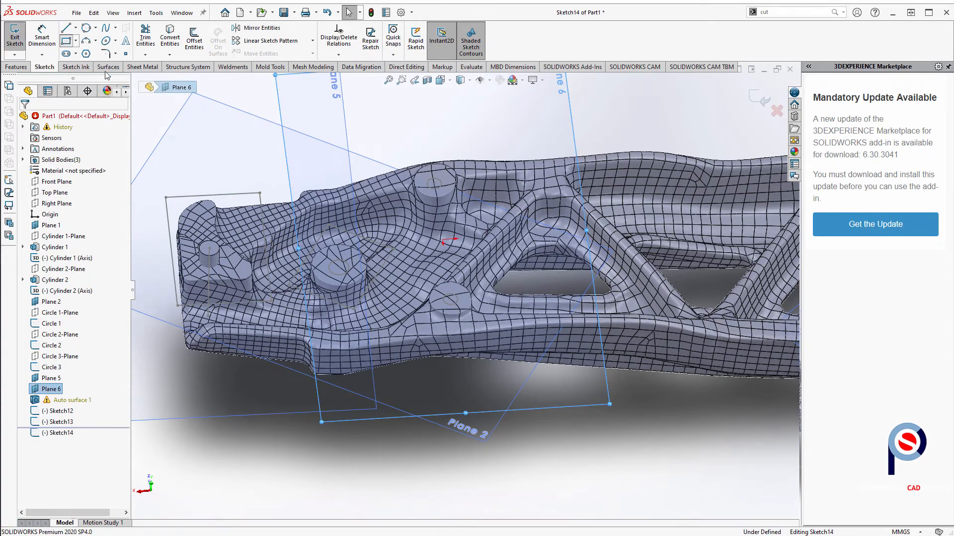
pyautogui.moveTo(436, 299); pyautogui.dragTo(443, 318, button='middle')
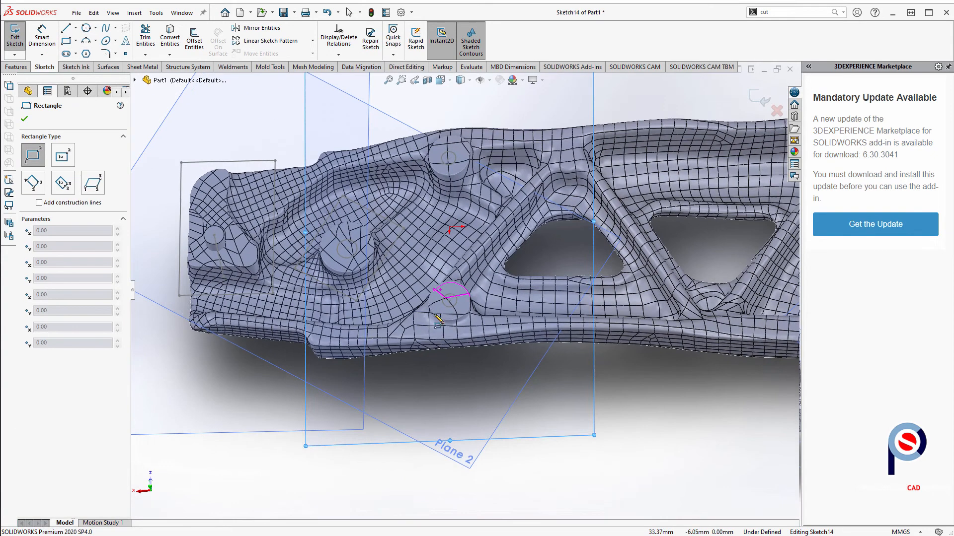
pyautogui.click(406, 122)
pyautogui.click(484, 334)
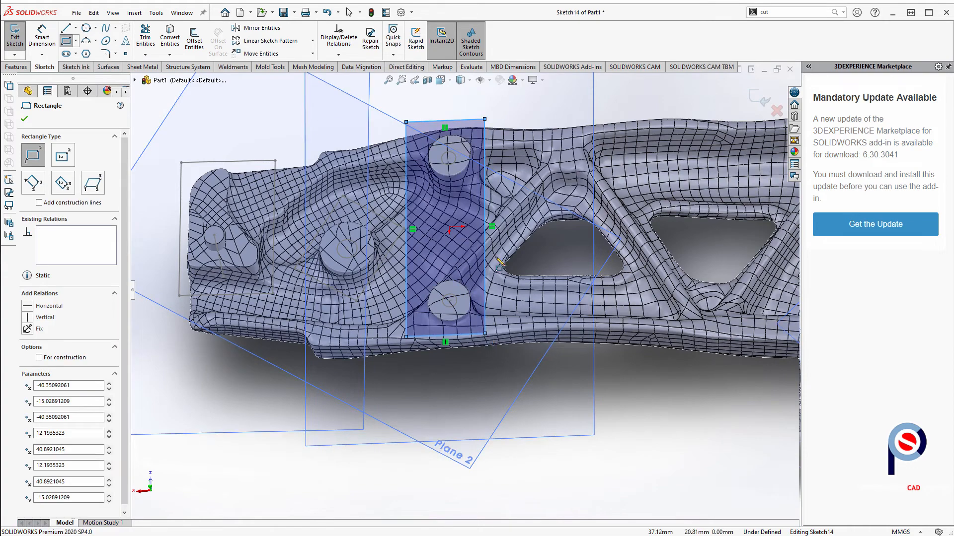
pyautogui.moveTo(530, 236); pyautogui.dragTo(536, 192, button='middle')
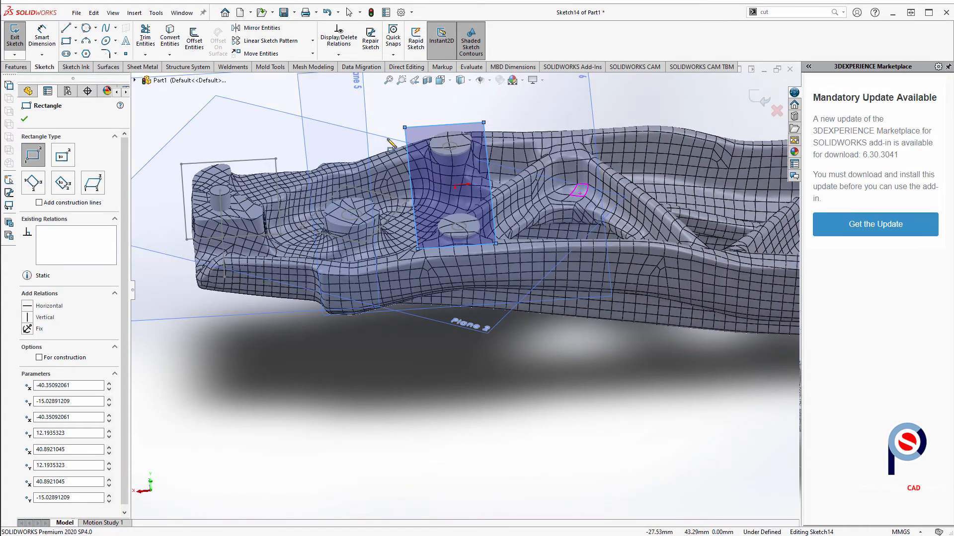
pyautogui.click(15, 33)
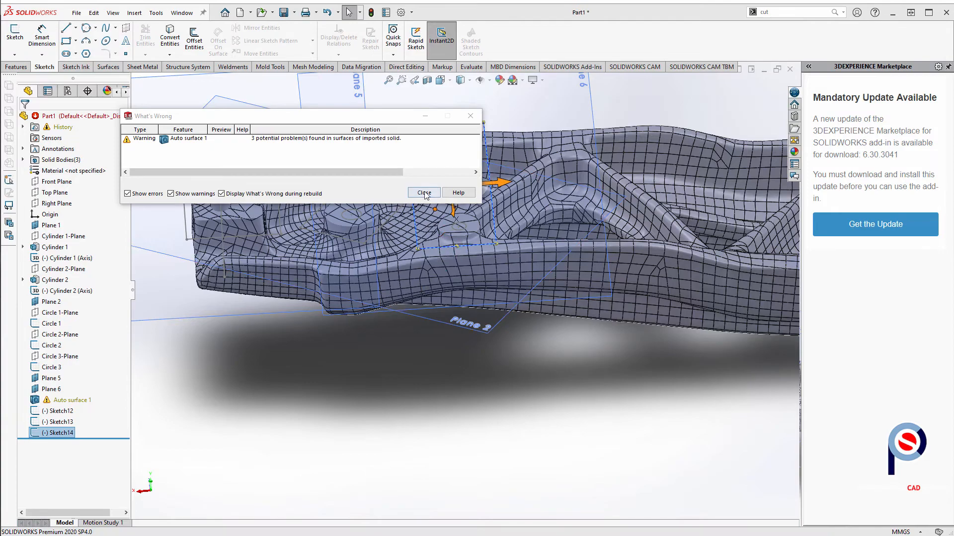
pyautogui.click(424, 193)
# - Cut-extrude the Plane 6 rectangle 20 mm blind in the upward direction to trim the two outer round bosses flat
pyautogui.moveTo(483, 301); pyautogui.dragTo(447, 298, button='middle')
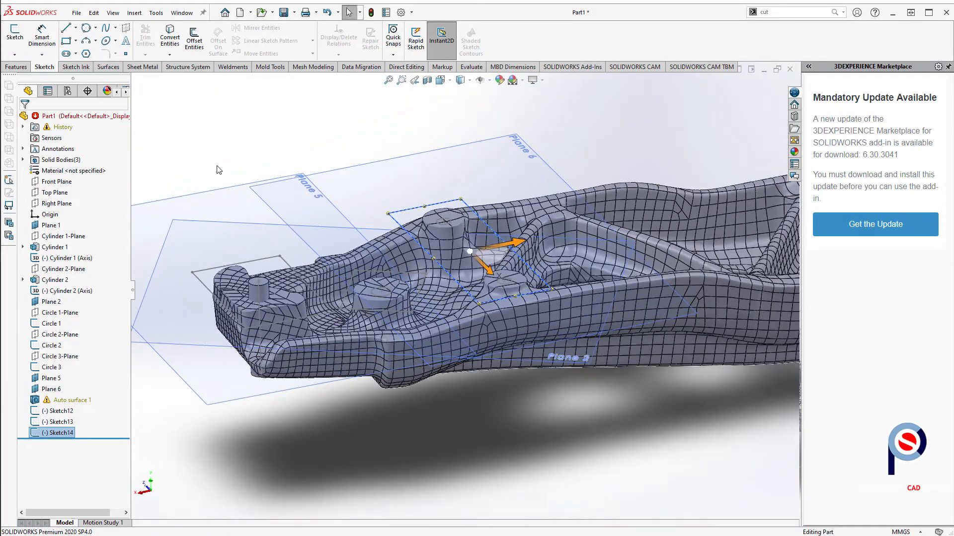
pyautogui.click(15, 68)
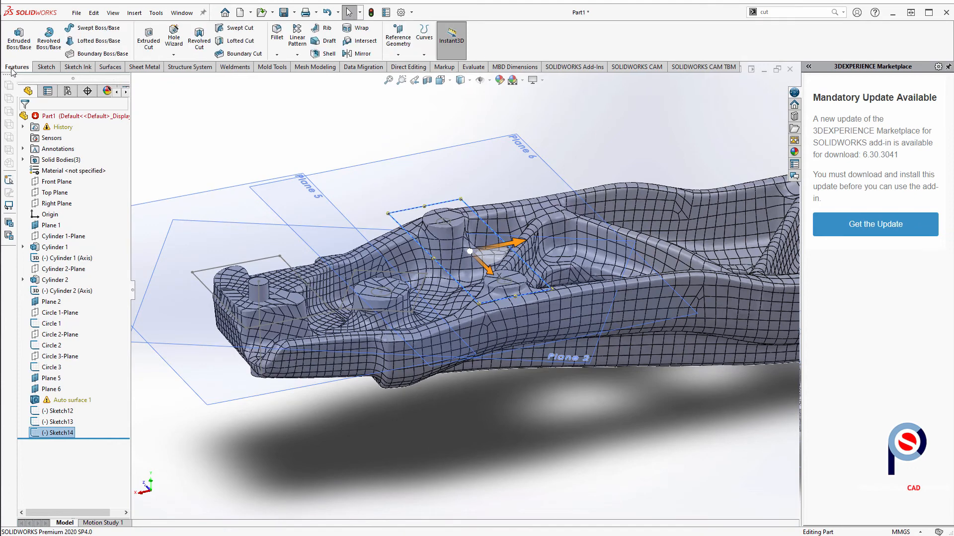
pyautogui.click(149, 40)
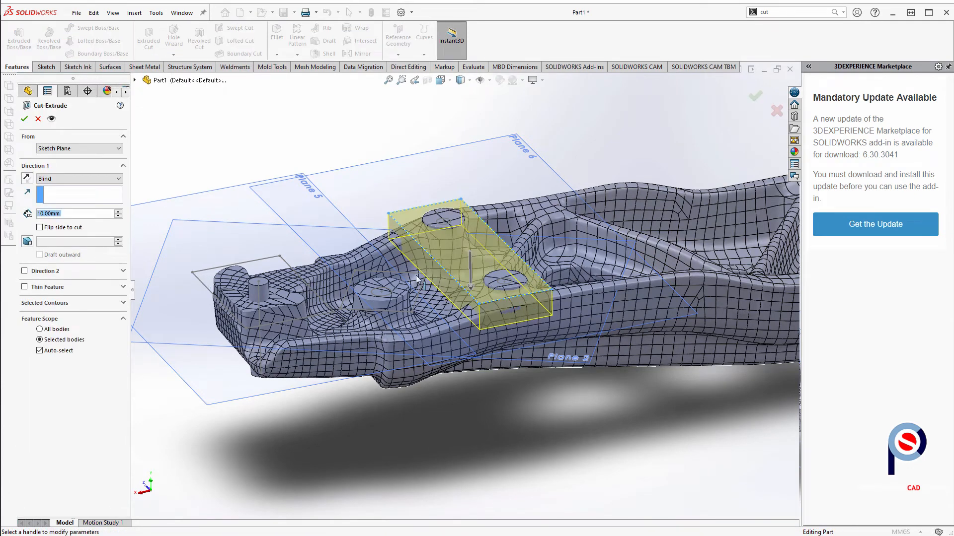
pyautogui.moveTo(470, 287); pyautogui.dragTo(470, 204)
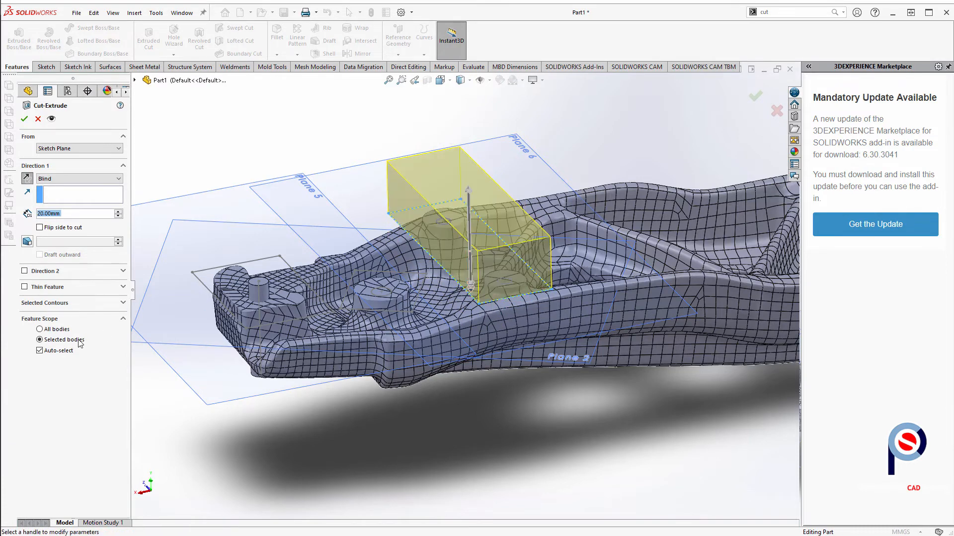
pyautogui.click(24, 119)
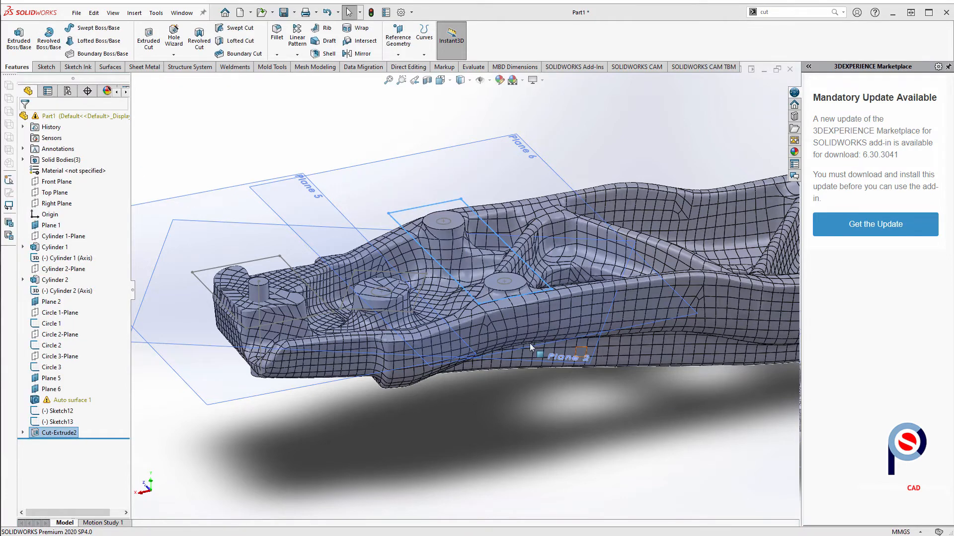
# - Cut-extrude the rectangle around the central boss 11 mm blind in the upward direction to trim its top flat
pyautogui.scroll(-2, 391, 305)
pyautogui.moveTo(528, 344); pyautogui.dragTo(464, 344, button='middle')
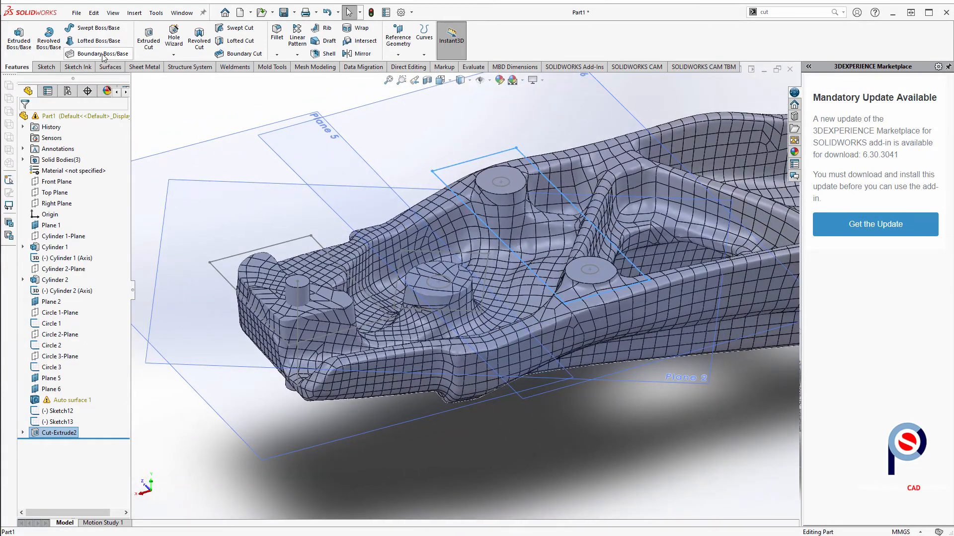
pyautogui.click(148, 39)
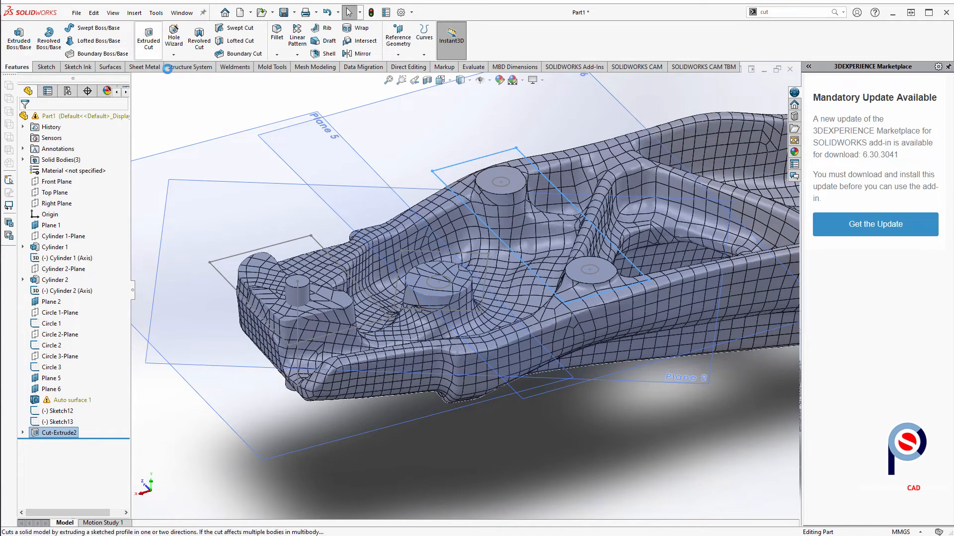
pyautogui.click(402, 259)
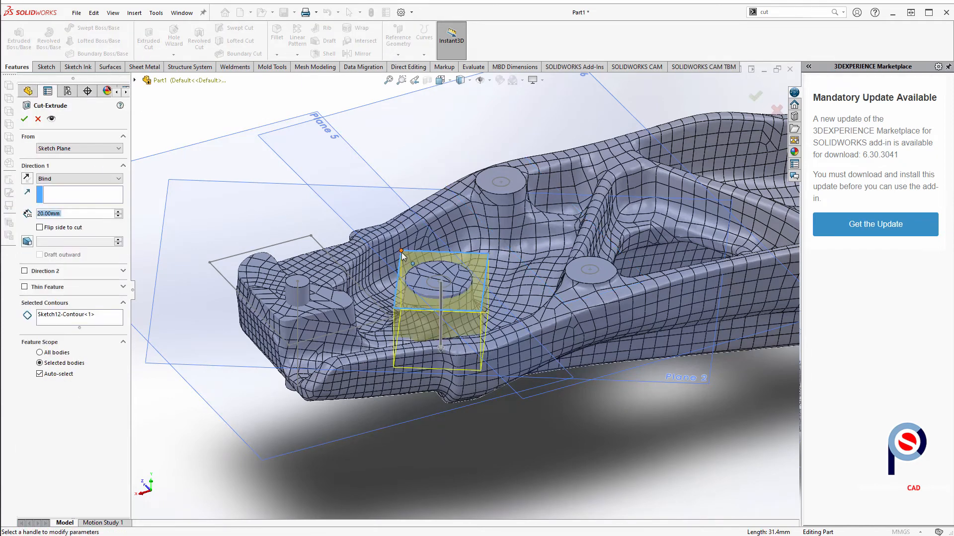
pyautogui.click(437, 252)
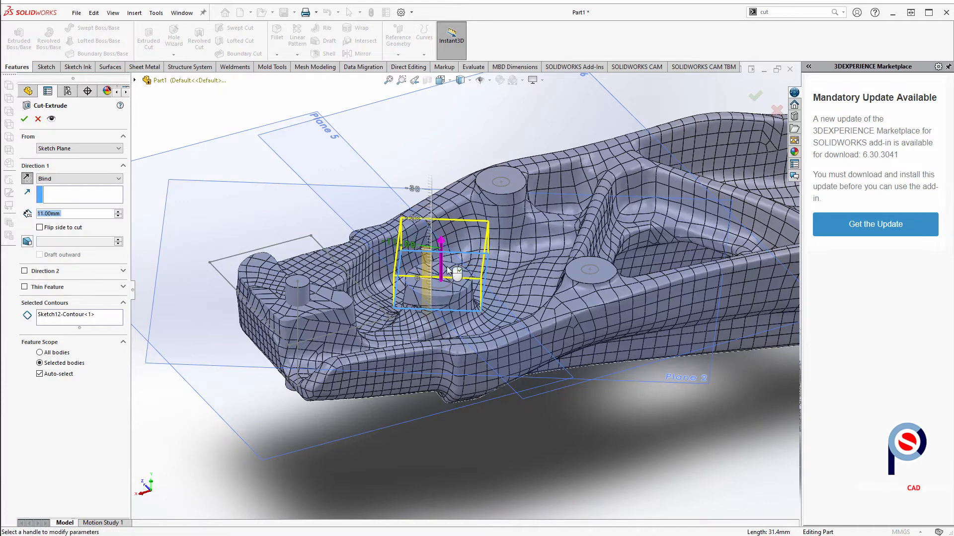
pyautogui.click(23, 120)
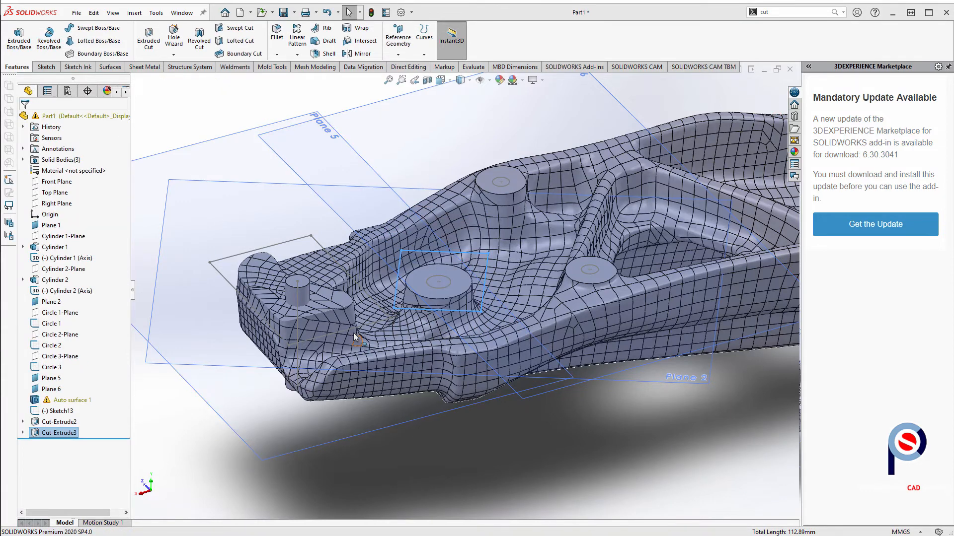
# - Cut-extrude the rectangle on Plane 5 blind in the upward direction to trim the end pad flat and remove its small cylindrical pin
pyautogui.moveTo(340, 329); pyautogui.dragTo(335, 332, button='middle')
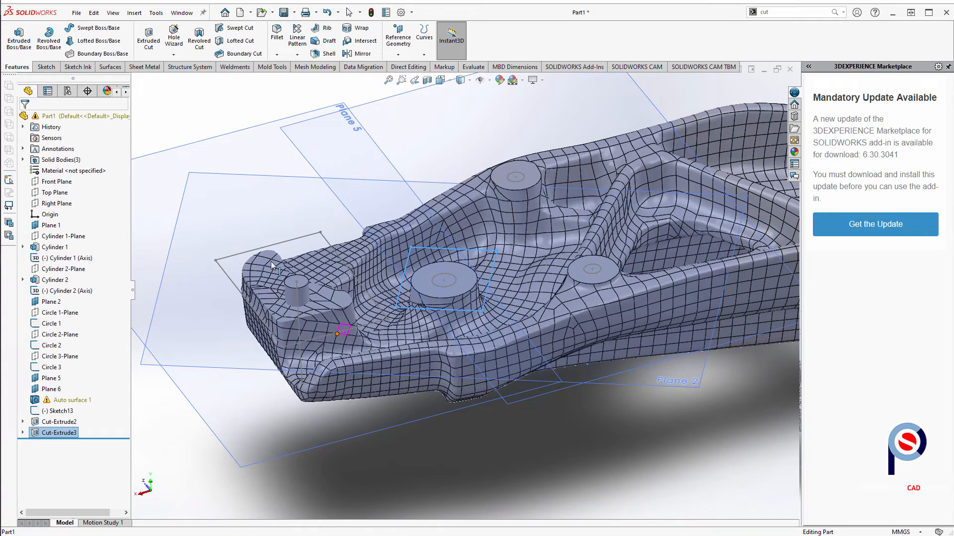
pyautogui.click(149, 39)
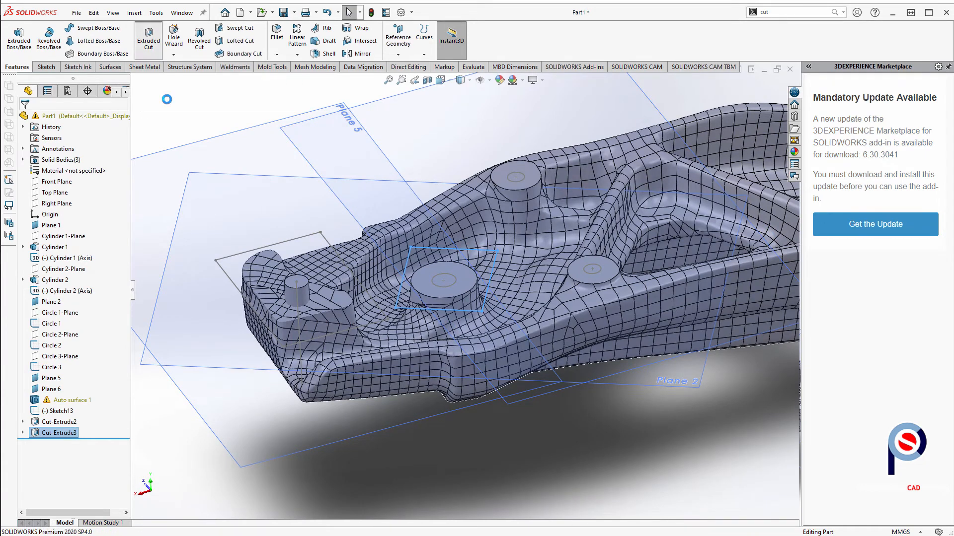
pyautogui.click(220, 270)
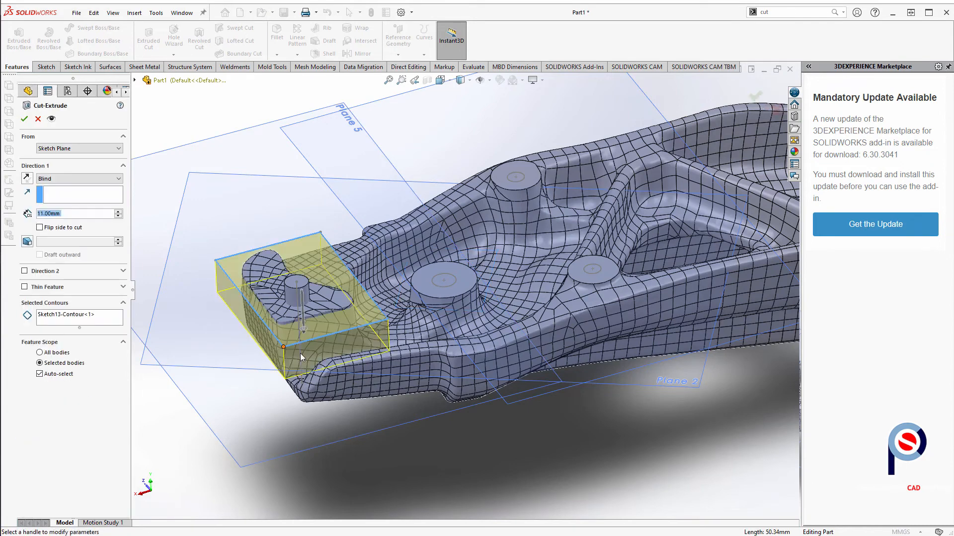
pyautogui.moveTo(311, 330)
pyautogui.mouseDown()
pyautogui.moveTo(312, 180)
pyautogui.moveTo(300, 250)
pyautogui.mouseUp()
pyautogui.click(25, 120)
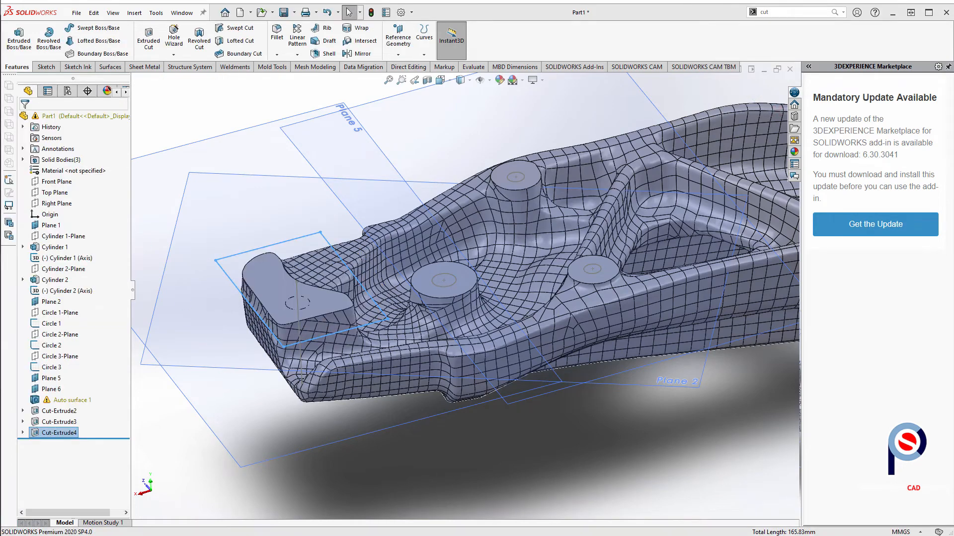
pyautogui.moveTo(529, 371); pyautogui.dragTo(362, 367, button='middle')
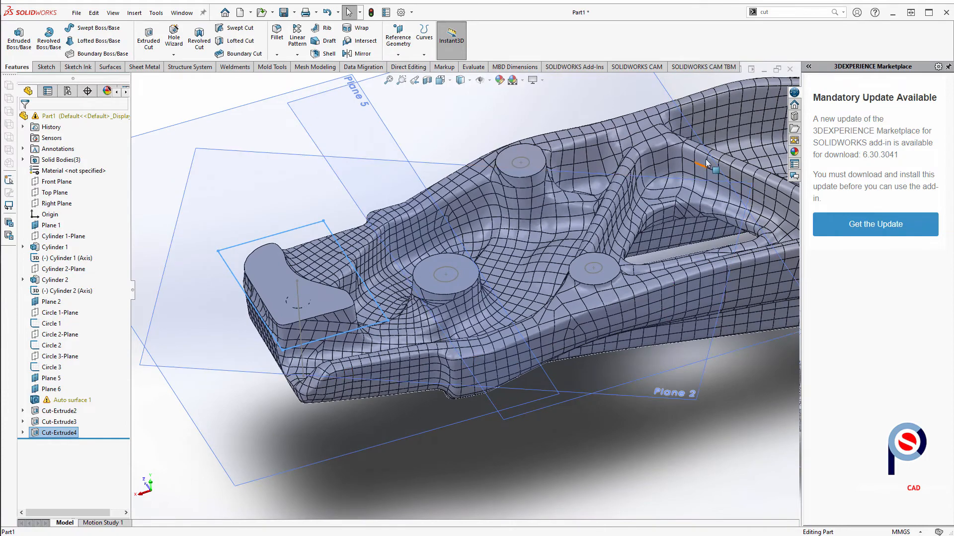
pyautogui.scroll(1, 699, 131)
pyautogui.scroll(-3, 689, 140)
pyautogui.scroll(1, 668, 204)
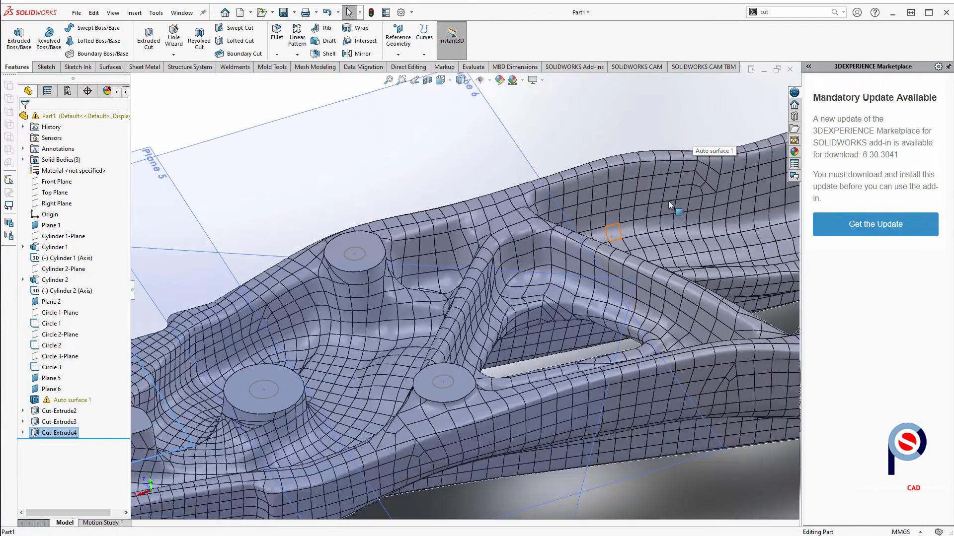
# - Cut-extrude Circle 1 blind to a depth of 5 mm into the large round boss nearest the end pad
pyautogui.keyDown('ctrl'); pyautogui.moveTo(461, 304); pyautogui.dragTo(542, 233, button='middle'); pyautogui.keyUp('ctrl')
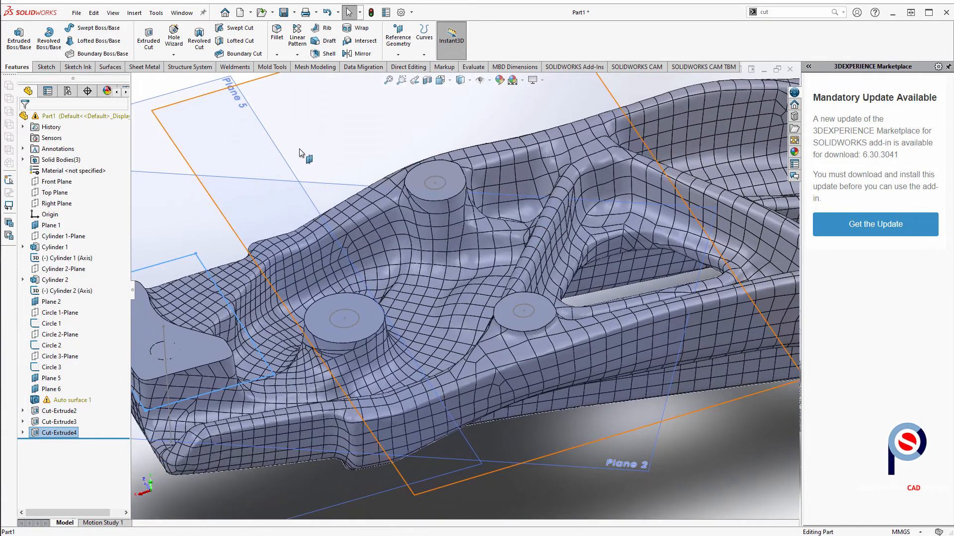
pyautogui.click(148, 45)
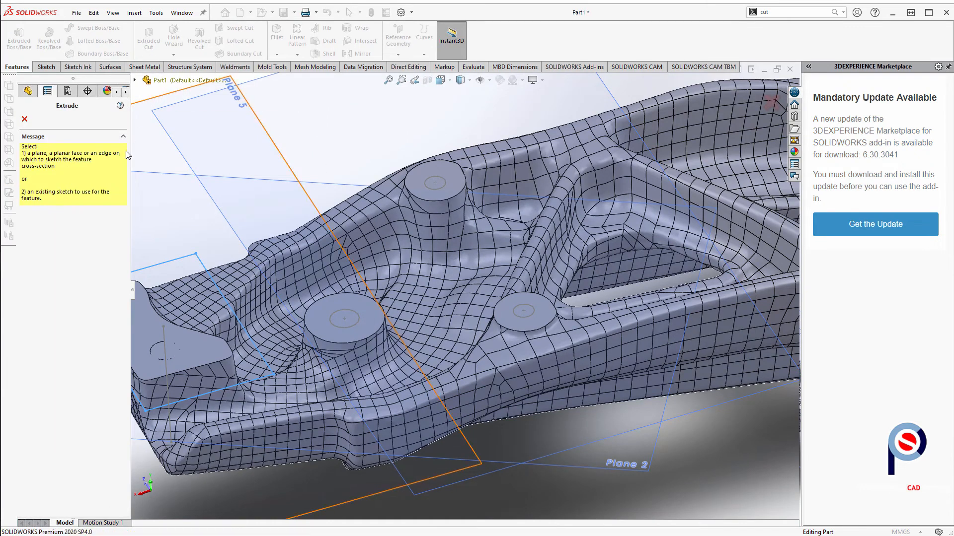
pyautogui.click(338, 318)
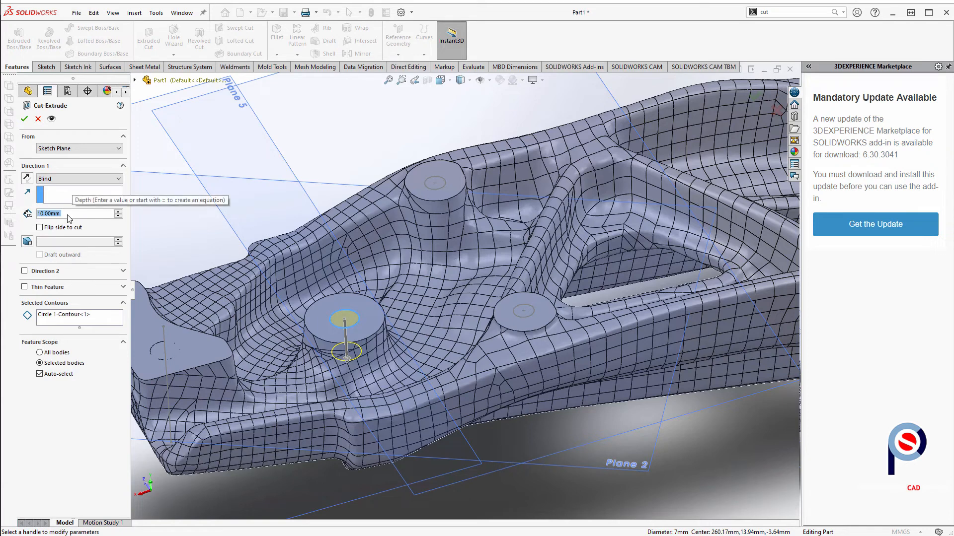
pyautogui.write('5')
pyautogui.press('Return')
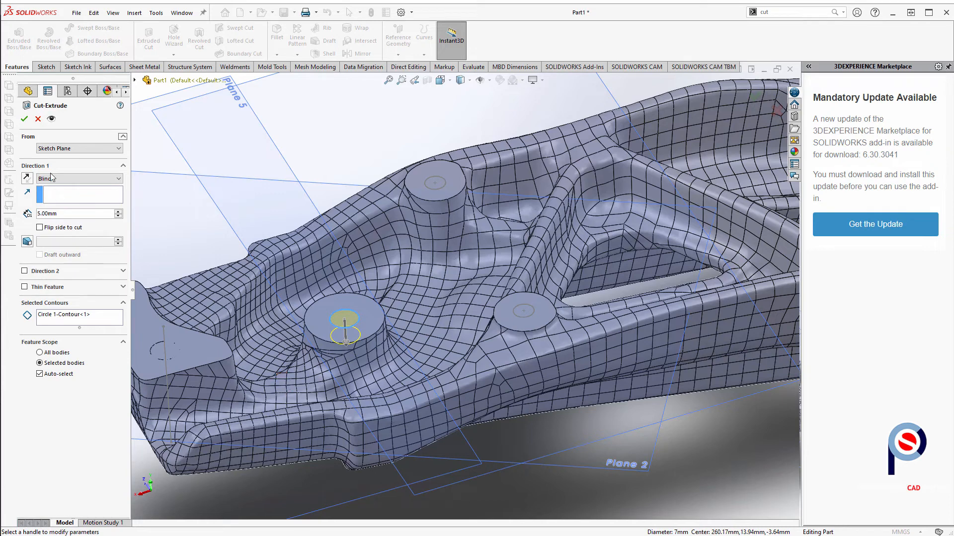
pyautogui.click(27, 119)
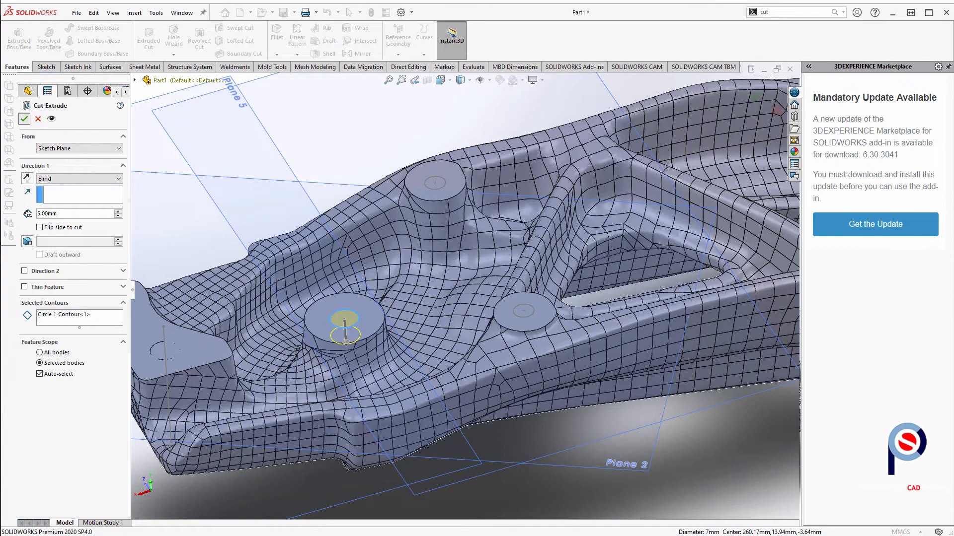
# - Cut-extrude Circle 2 blind to a depth of 5 mm into the tall outer round boss
pyautogui.moveTo(426, 320)
pyautogui.mouseDown(button='middle')
pyautogui.moveTo(428, 370)
pyautogui.moveTo(425, 337)
pyautogui.mouseUp(button='middle')
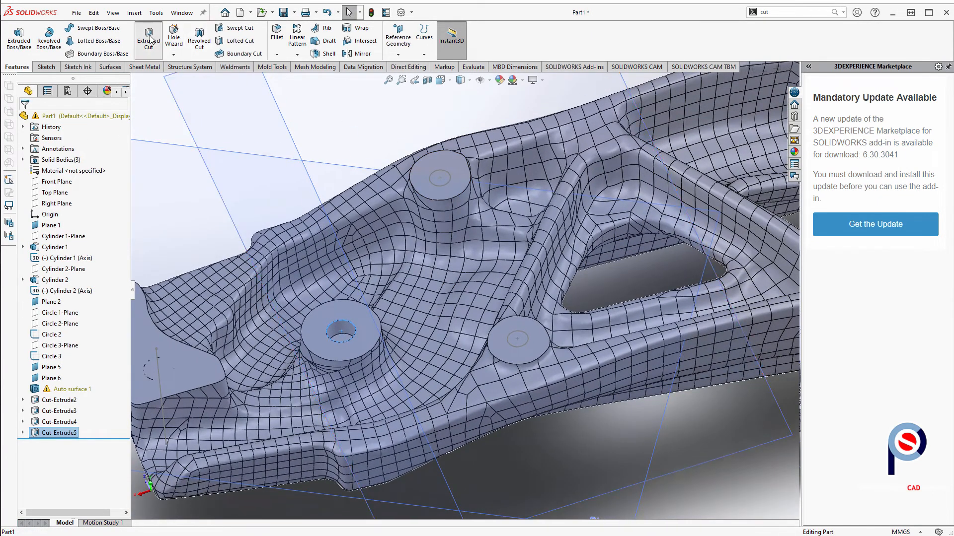
pyautogui.click(149, 37)
pyautogui.click(440, 178)
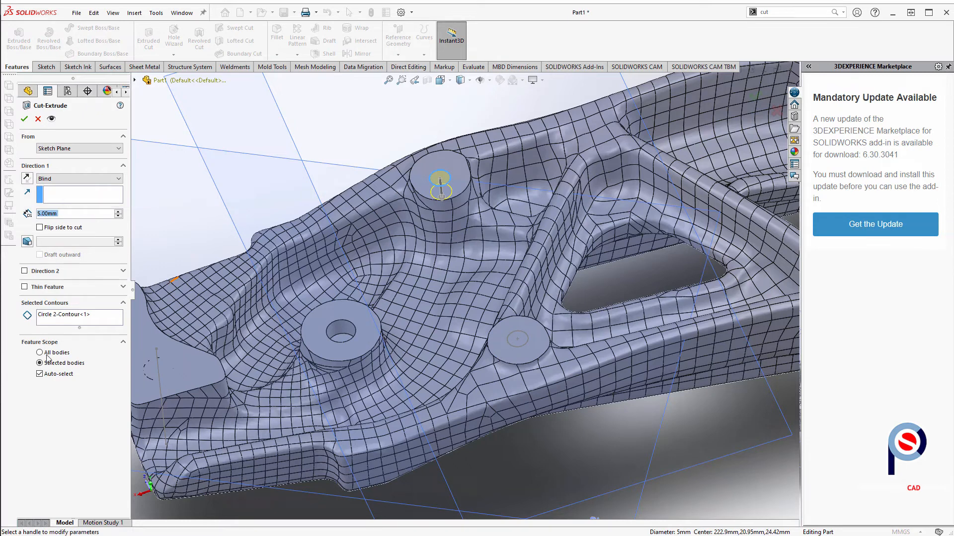
pyautogui.click(24, 120)
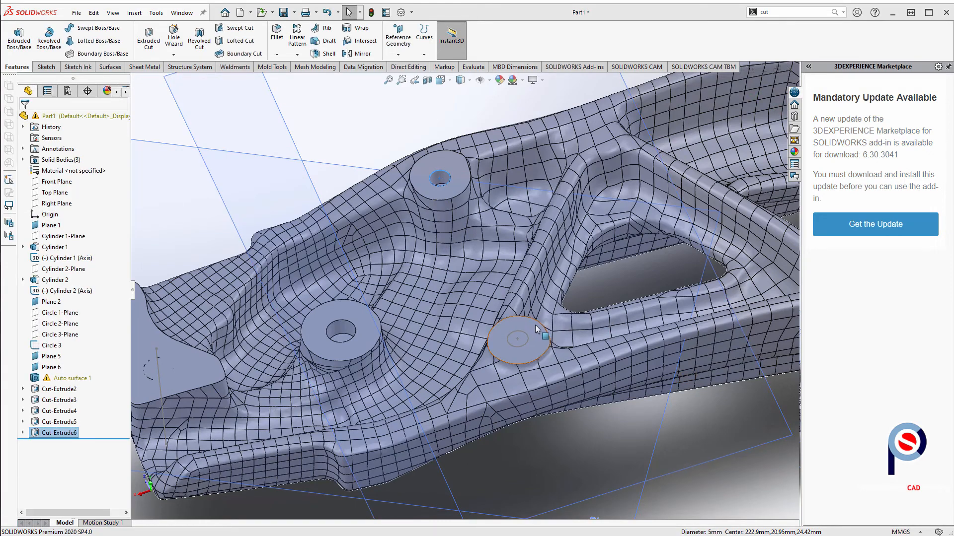
# - Cut-extrude Circle 3 blind to a depth of 5 mm into the remaining outer boss beside the triangular opening
pyautogui.moveTo(535, 324); pyautogui.dragTo(514, 323, button='middle')
pyautogui.click(144, 46)
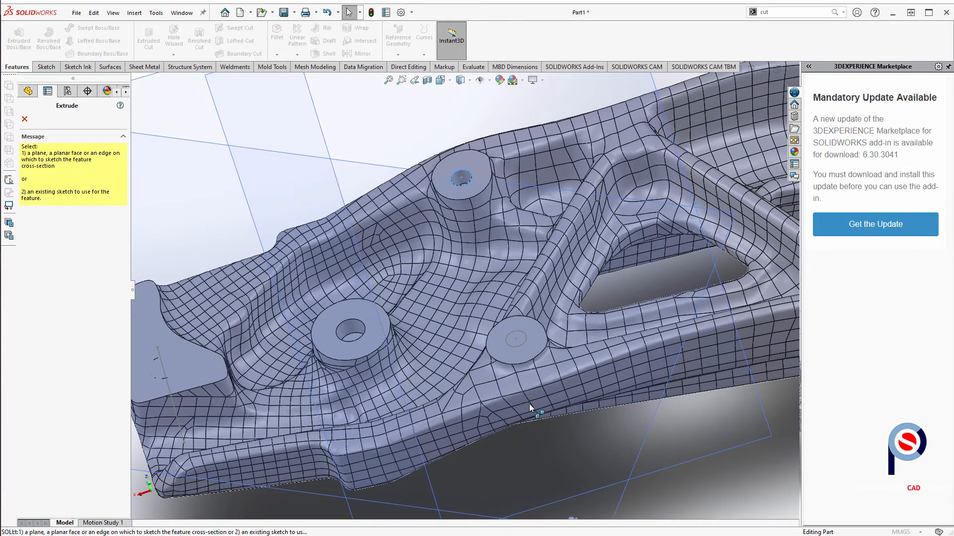
pyautogui.click(505, 339)
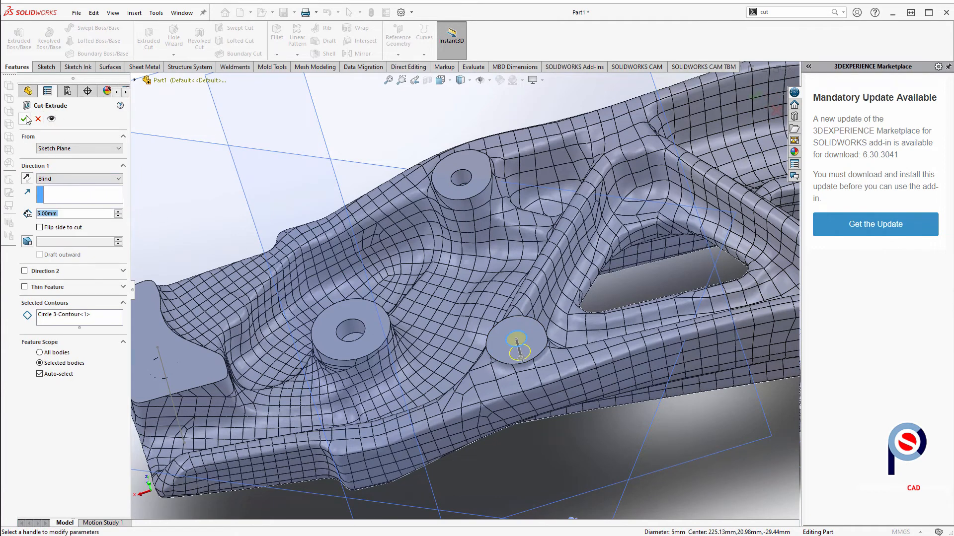
pyautogui.click(24, 118)
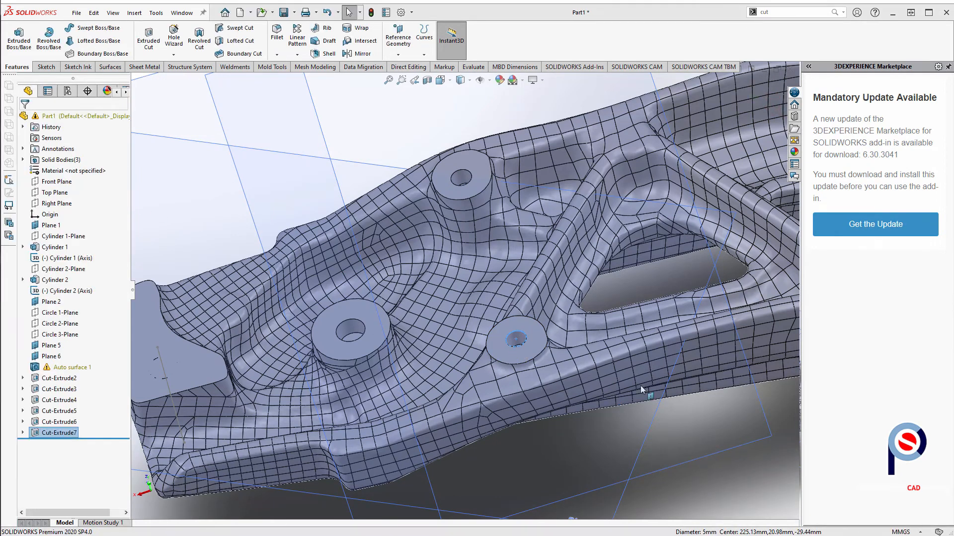
# - Delete the Cylinder 2 feature together with its dependent Cut-Extrude4, and continue the rebuild ignoring the Auto surface 1 error
pyautogui.moveTo(341, 375); pyautogui.dragTo(194, 376, button='middle')
pyautogui.scroll(5, 301, 349)
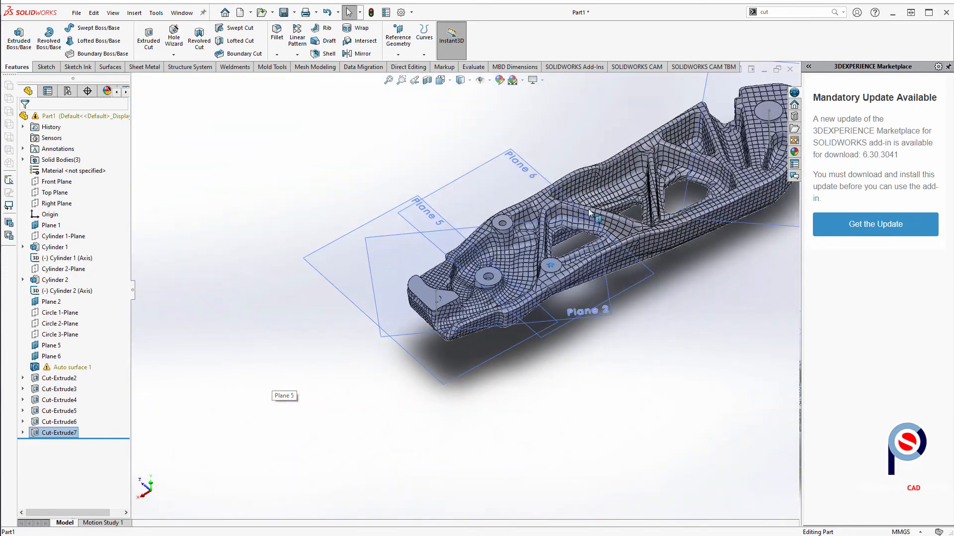
pyautogui.scroll(-2, 704, 206)
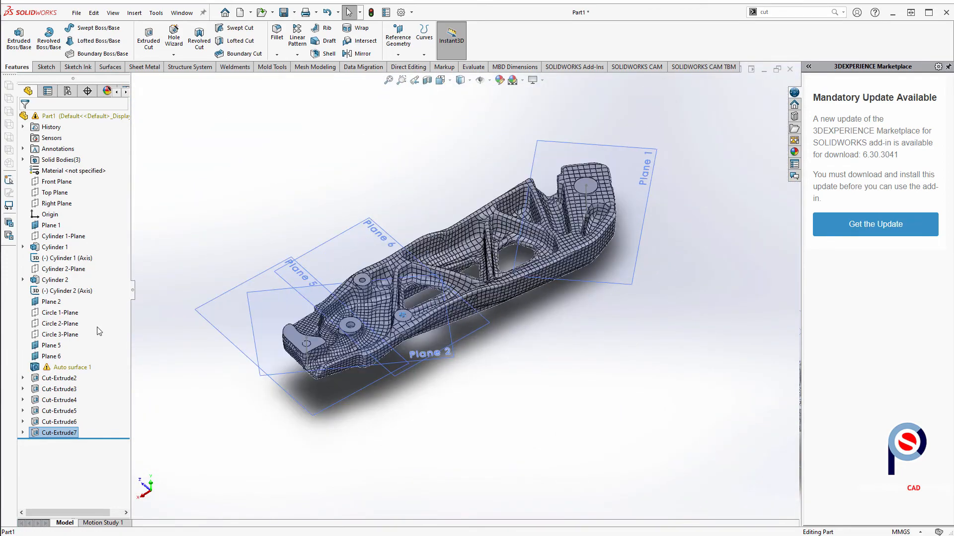
pyautogui.click(37, 283)
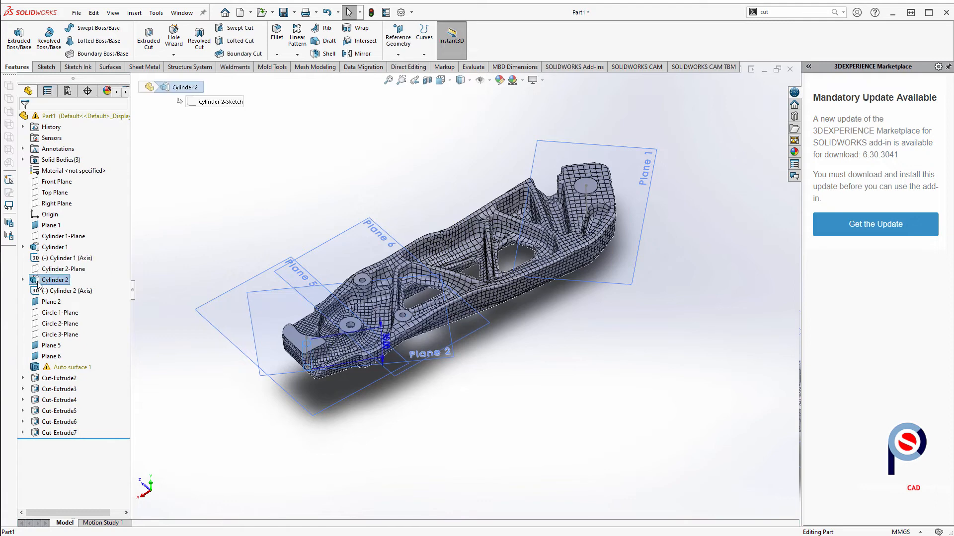
pyautogui.rightClick(37, 284)
pyautogui.click(43, 337)
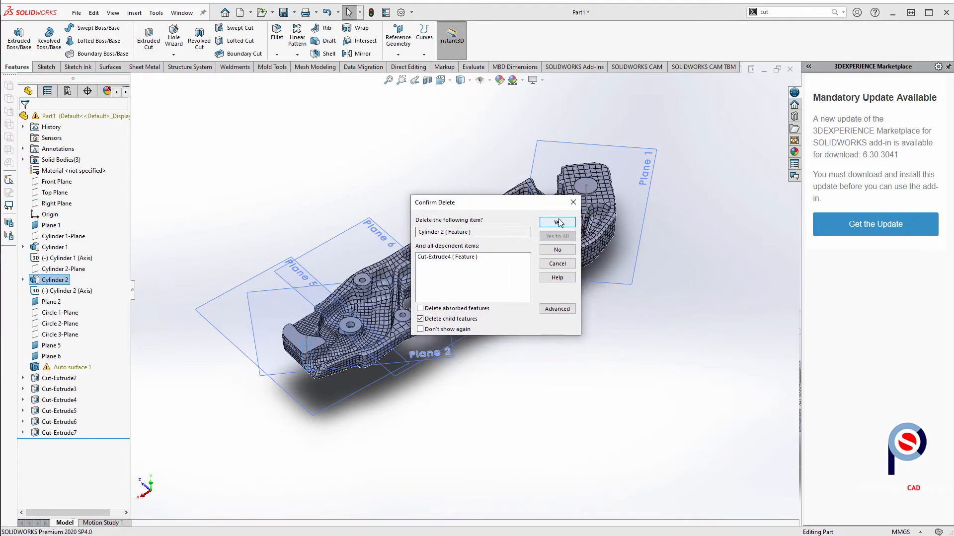
pyautogui.click(561, 222)
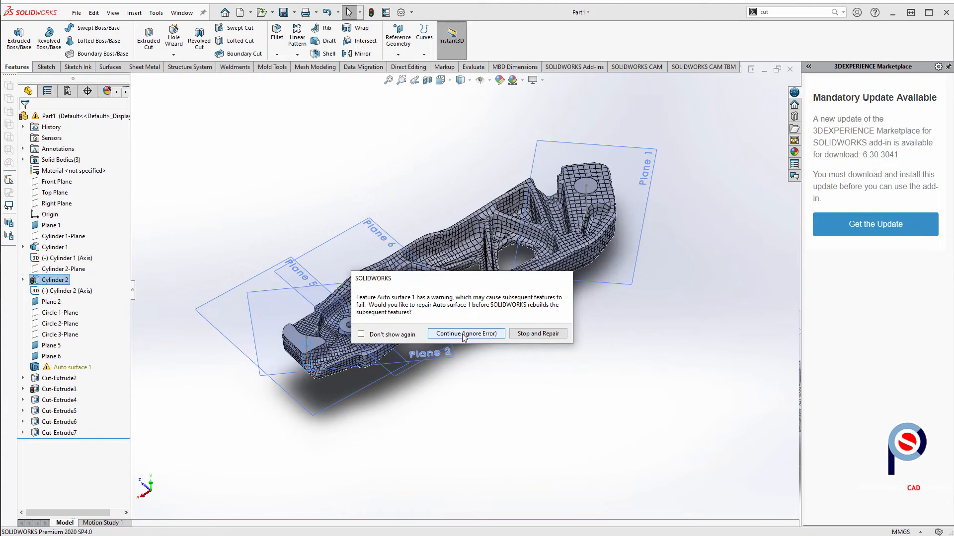
pyautogui.click(480, 334)
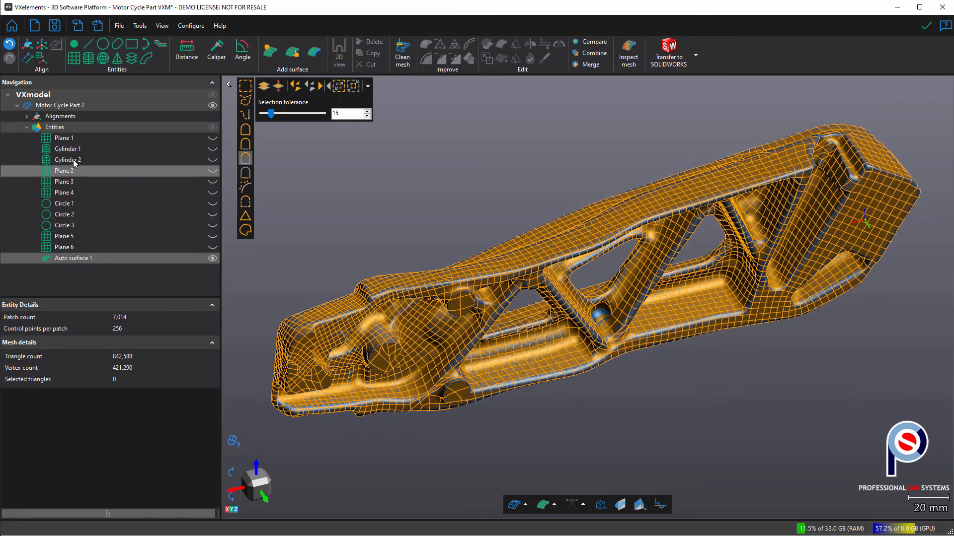
# - Switch to VXelements and show the Cylinder 2 entity to check its position through the end pad
pyautogui.click(204, 160)
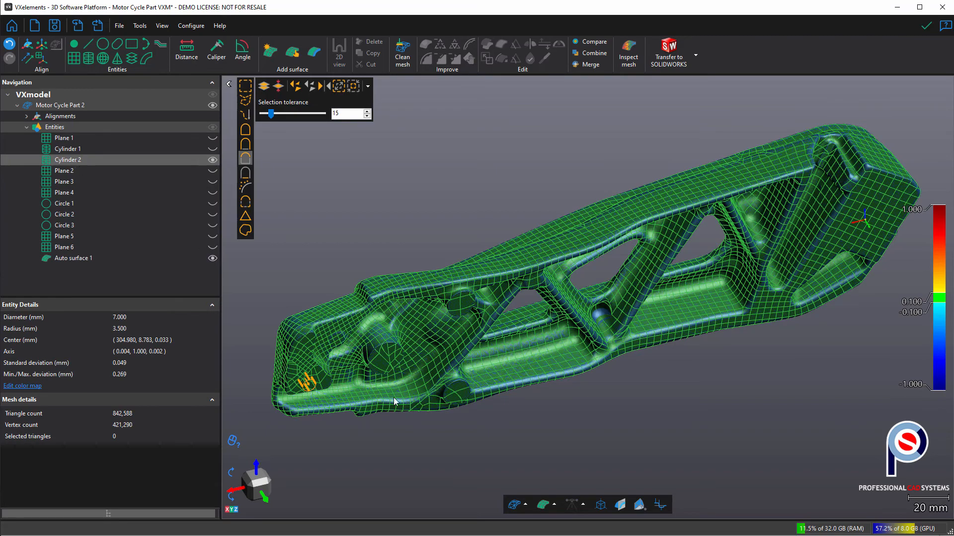
pyautogui.moveTo(395, 401); pyautogui.dragTo(323, 338)
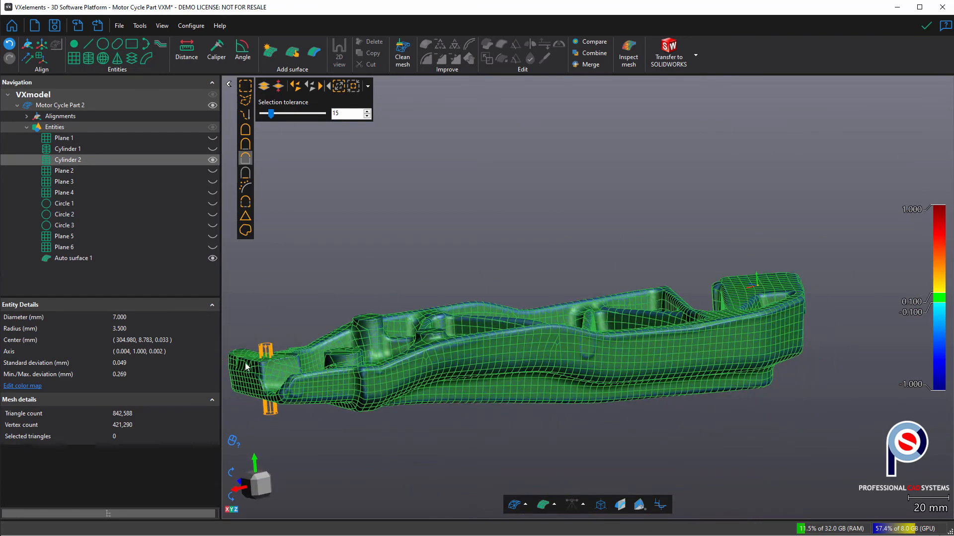
pyautogui.scroll(5, 245, 366)
pyautogui.rightClick(62, 160)
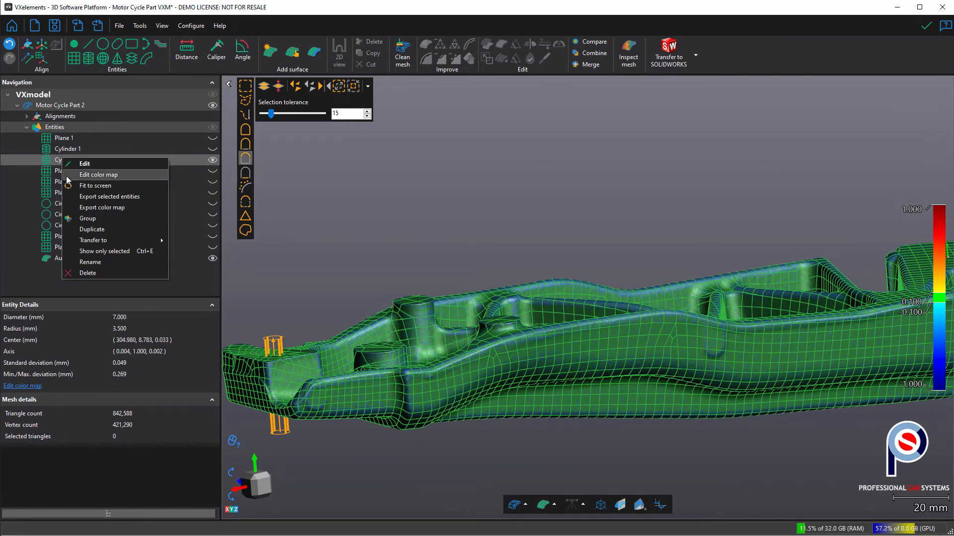
pyautogui.click(278, 363)
pyautogui.scroll(4, 298, 360)
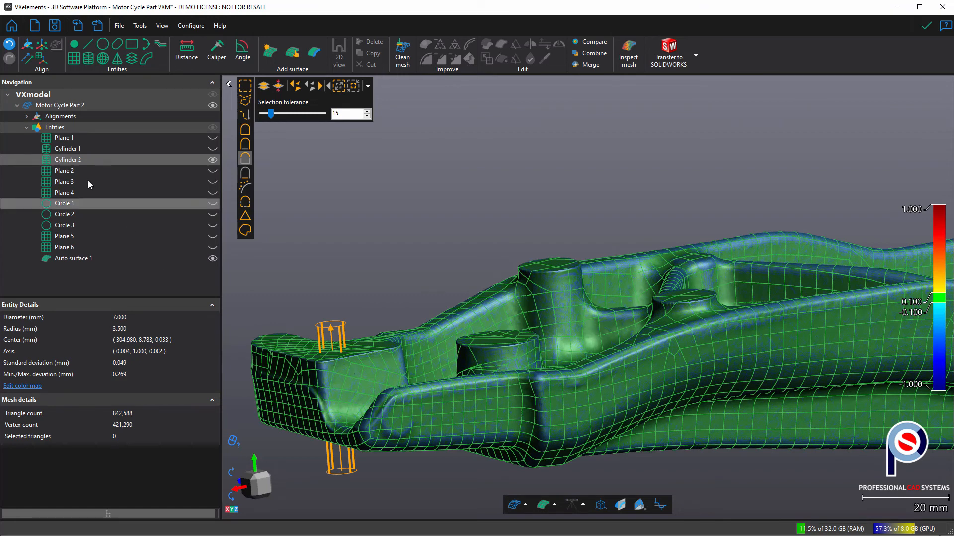
# - Transfer only the Cylinder 2 entity to SOLIDWORKS again
pyautogui.rightClick(54, 161)
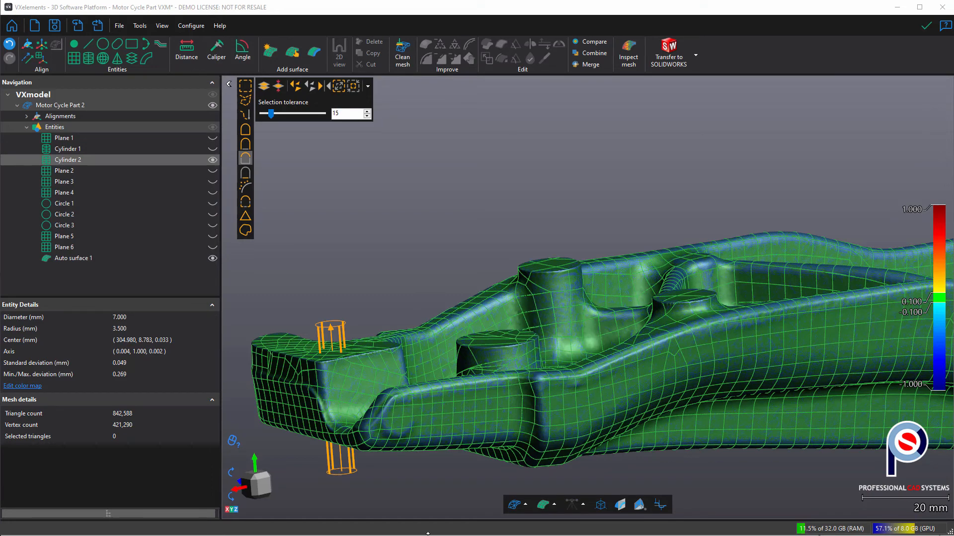
pyautogui.rightClick(52, 161)
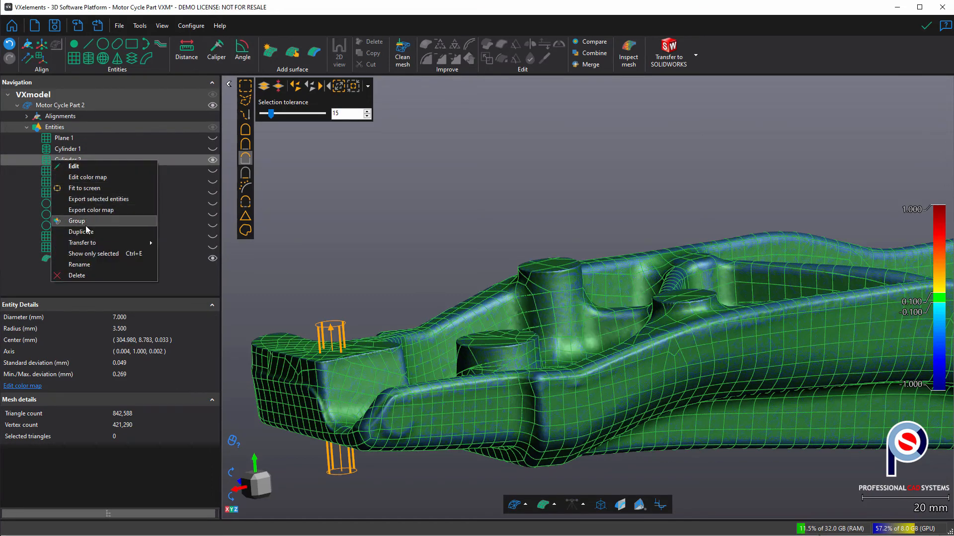
pyautogui.moveTo(98, 243)
pyautogui.click(192, 243)
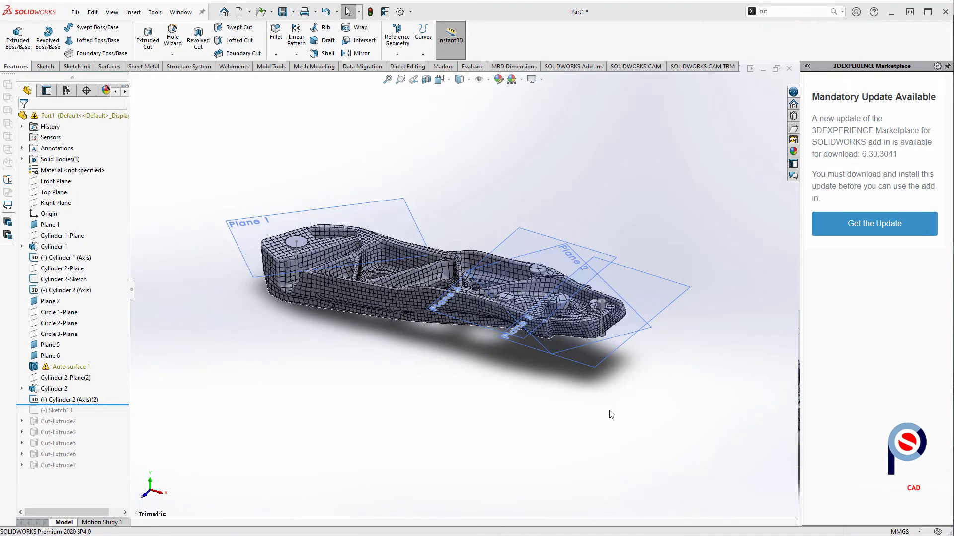
# - Combine the bodies with Subtract, using Auto surface 1 as the main body and removing Cylinder 1 and Cylinder 2 from it
pyautogui.scroll(-6, 539, 323)
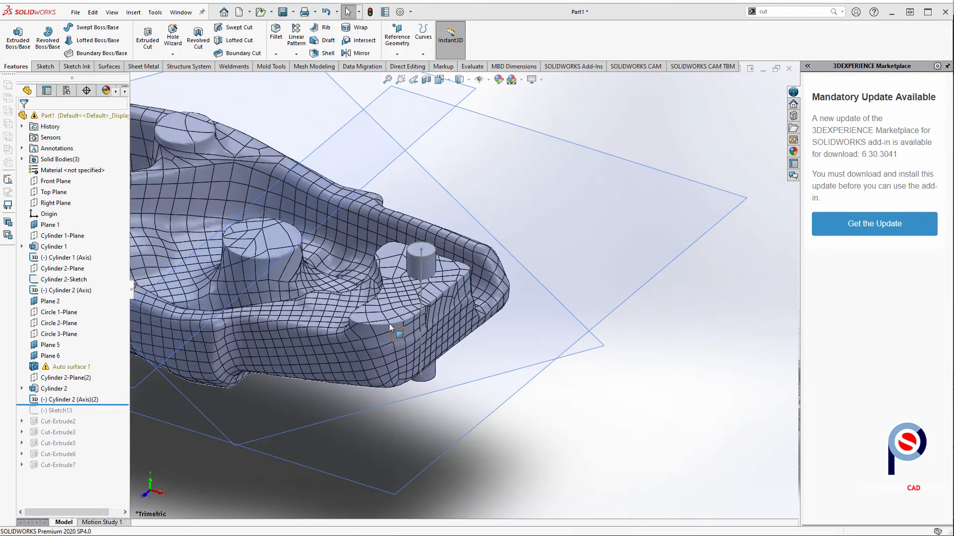
pyautogui.moveTo(390, 328); pyautogui.dragTo(361, 304, button='middle')
pyautogui.scroll(4, 362, 305)
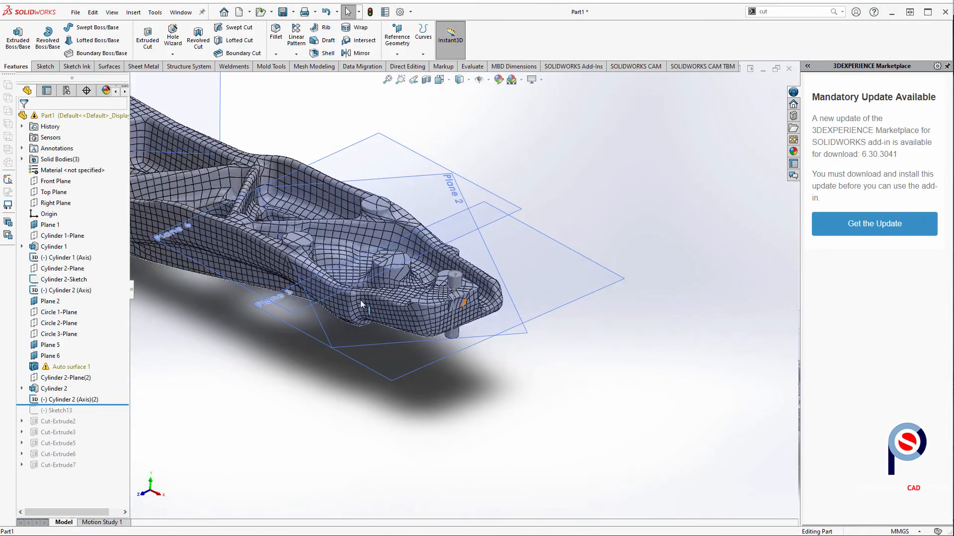
pyautogui.scroll(6, 360, 300)
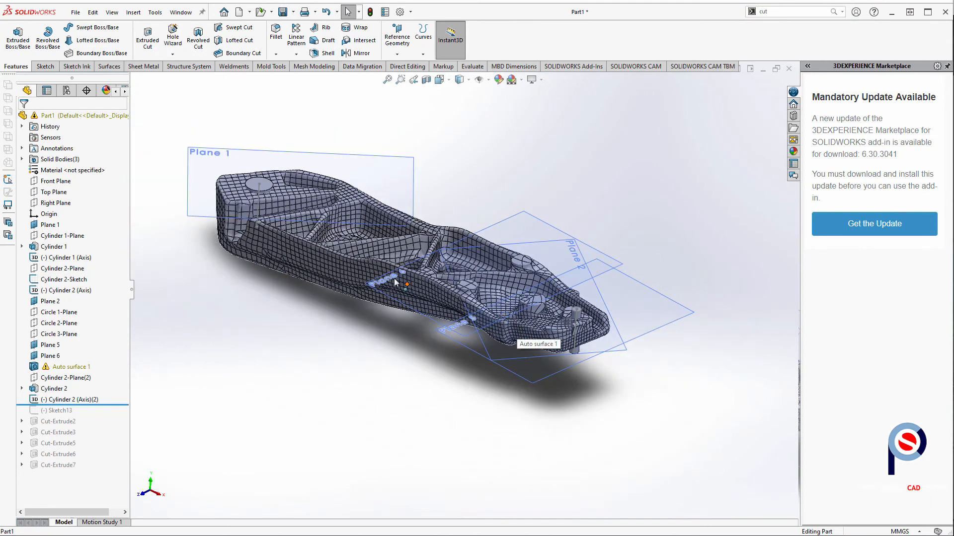
pyautogui.click(132, 13)
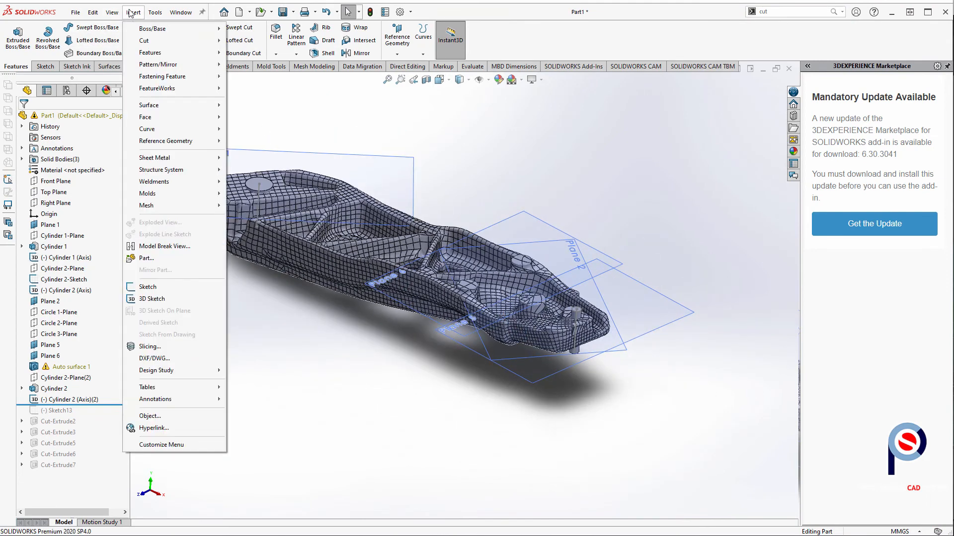
pyautogui.moveTo(135, 104)
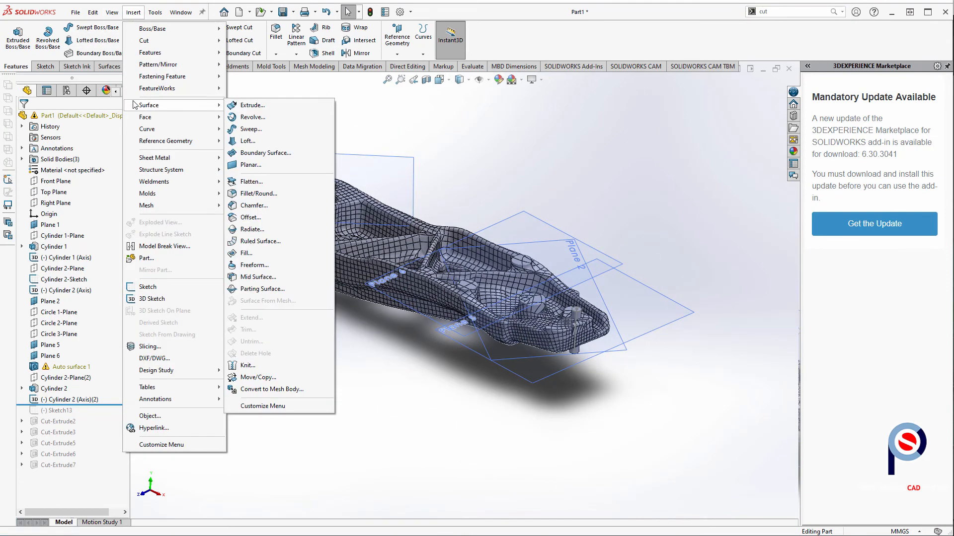
pyautogui.moveTo(161, 53)
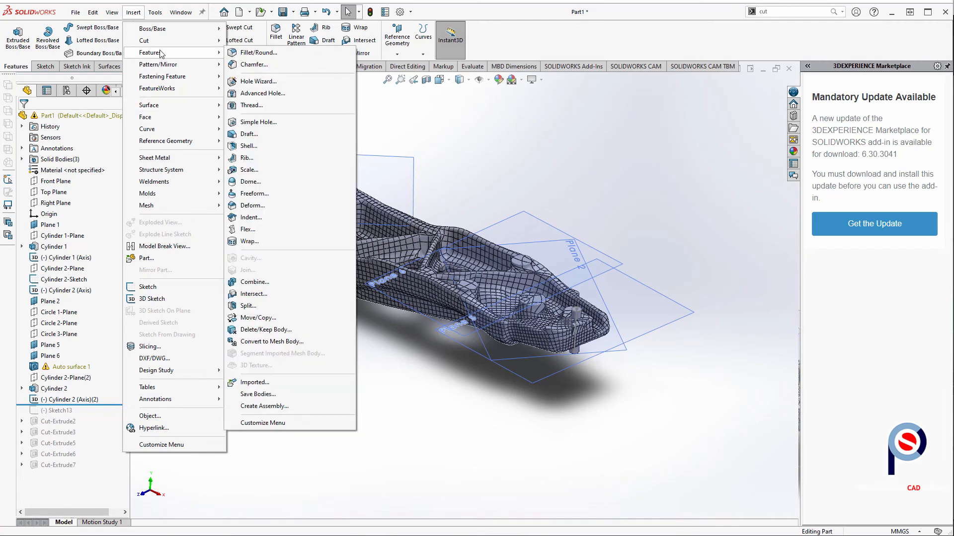
pyautogui.click(273, 283)
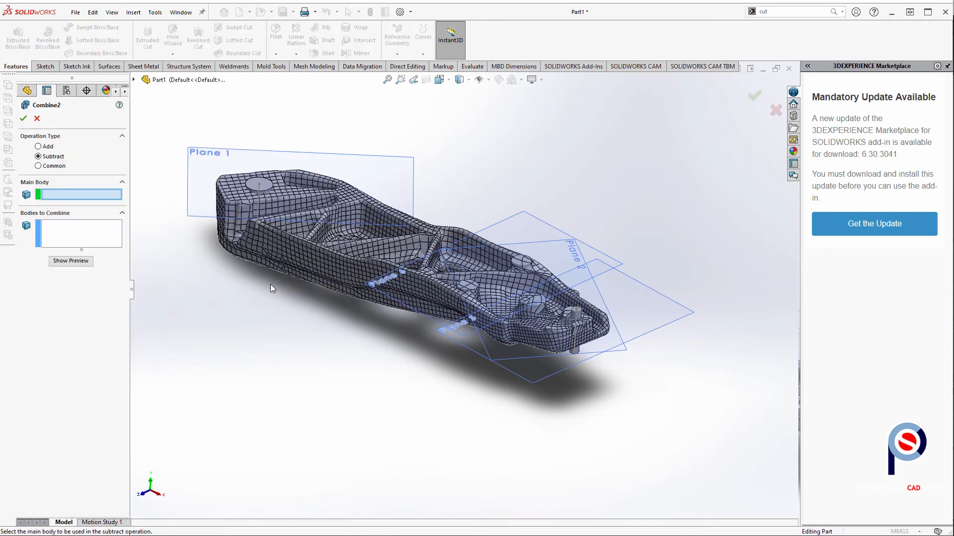
pyautogui.click(273, 251)
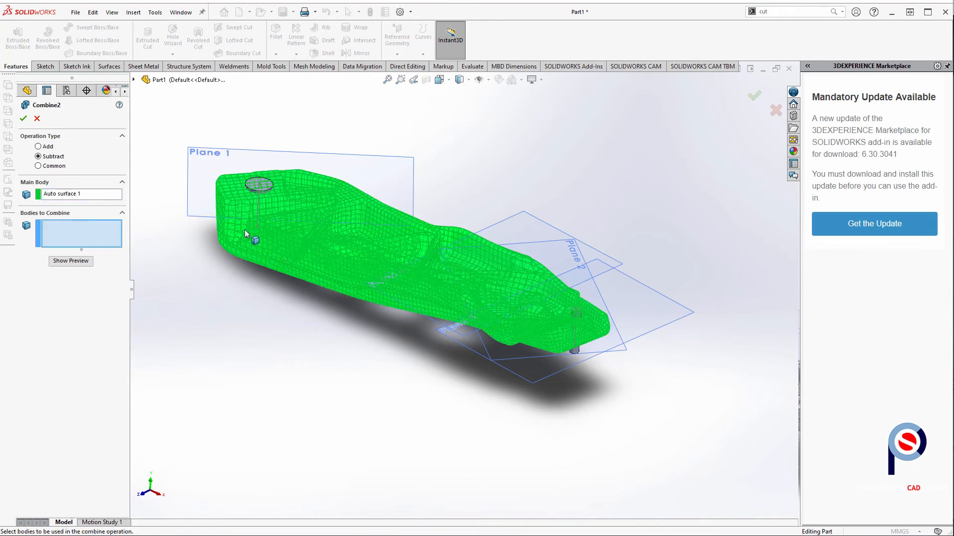
pyautogui.click(255, 186)
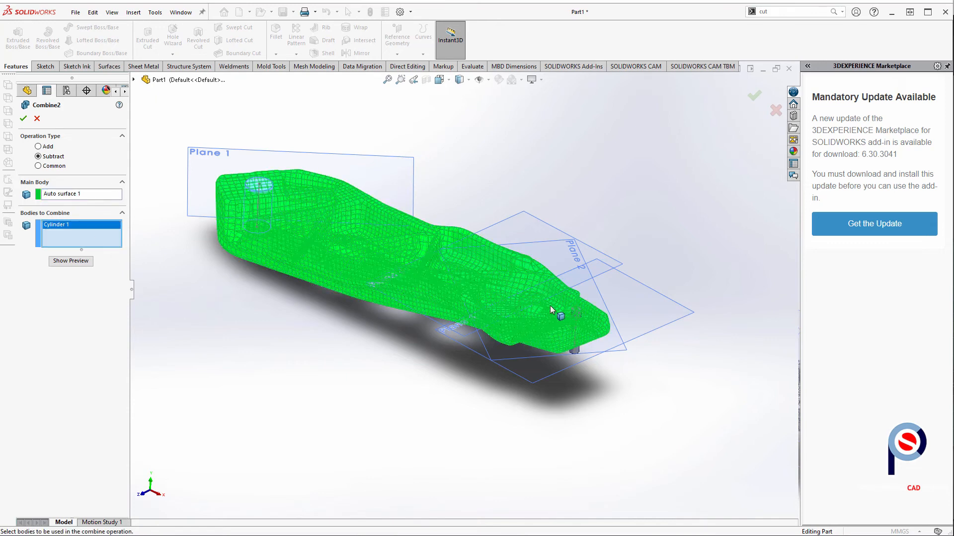
pyautogui.click(578, 311)
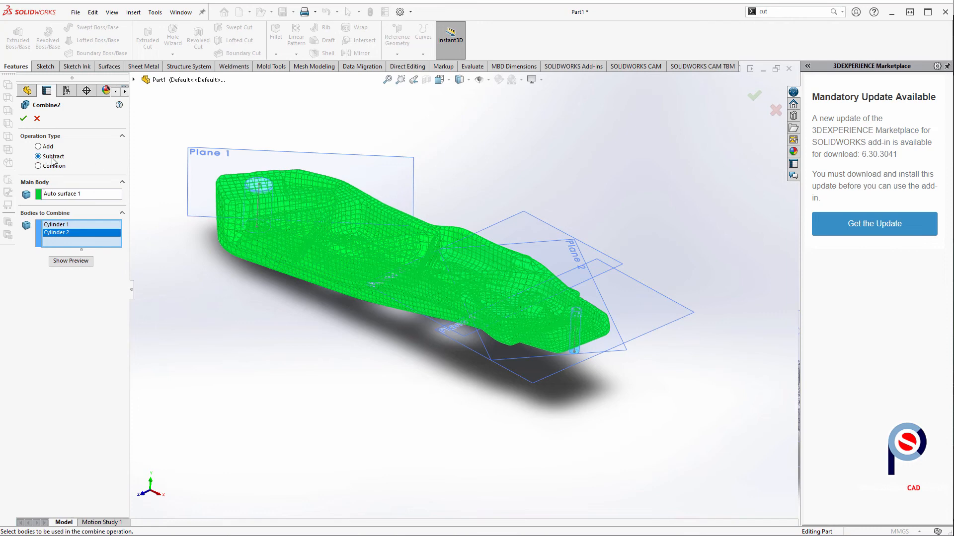
pyautogui.click(24, 118)
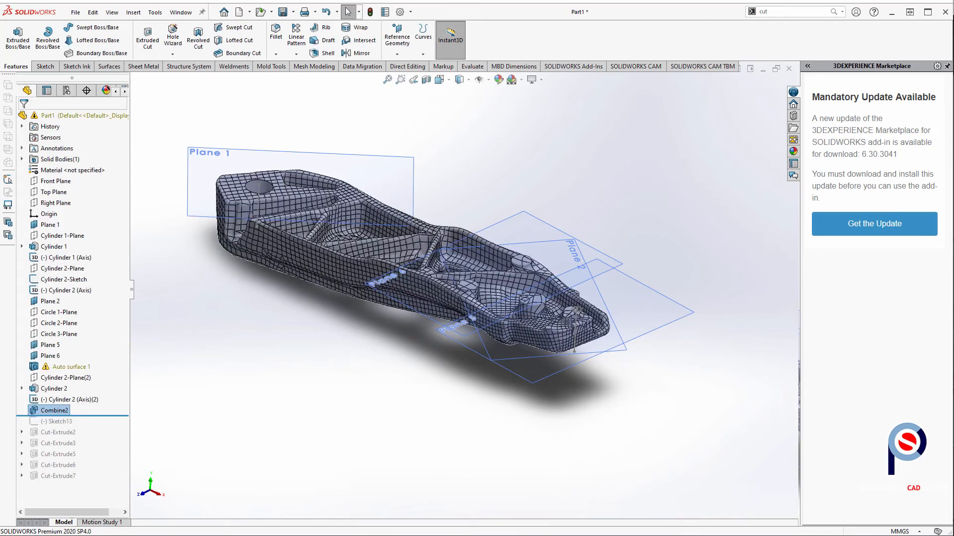
# - Roll the feature history forward to the end so the remaining sketch and cut features rebuild after the Combine
pyautogui.moveTo(346, 266); pyautogui.dragTo(326, 235, button='middle')
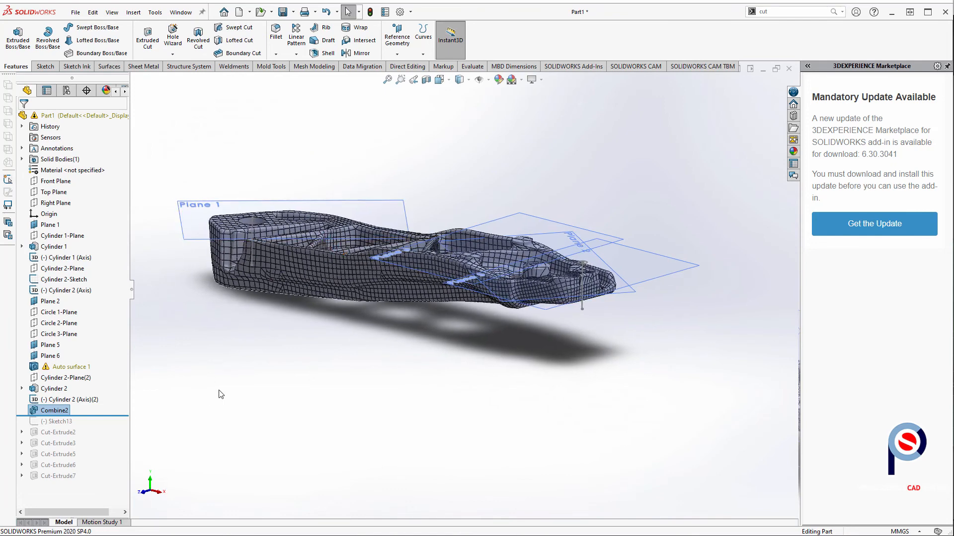
pyautogui.rightClick(59, 476)
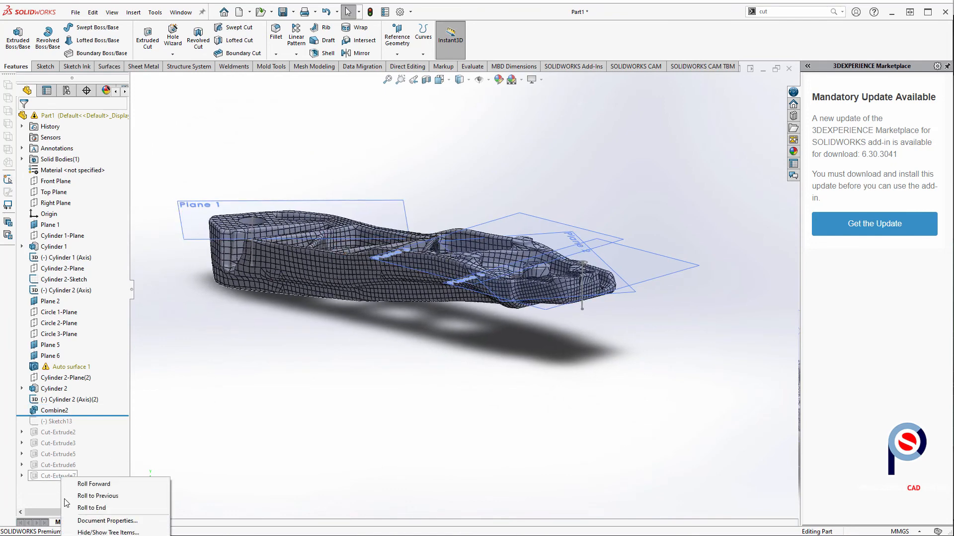
pyautogui.click(91, 508)
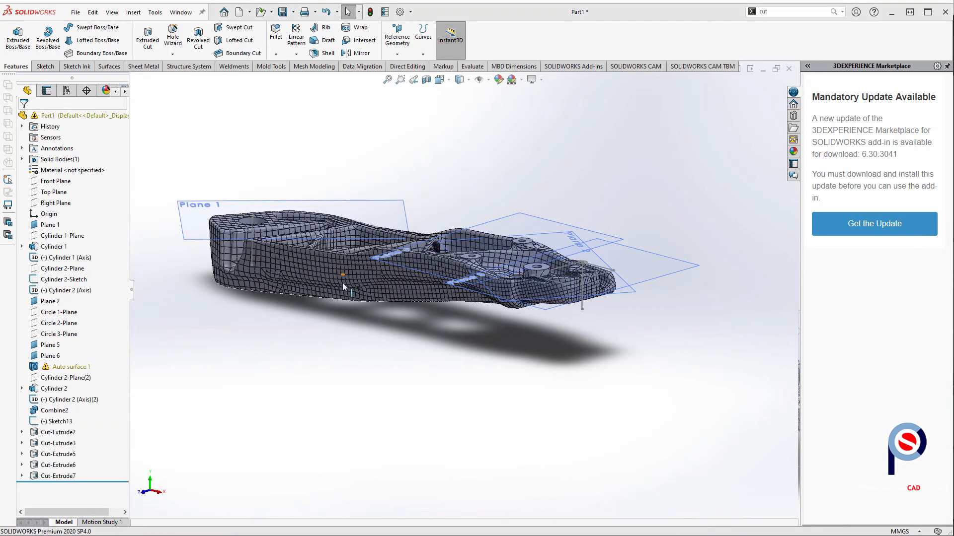
# - Cut-extrude the rectangular Sketch13 upward over the end pad around the Cylinder 2 hole to trim its mounting face flat
pyautogui.moveTo(342, 285); pyautogui.dragTo(551, 260, button='middle')
pyautogui.scroll(-5, 621, 307)
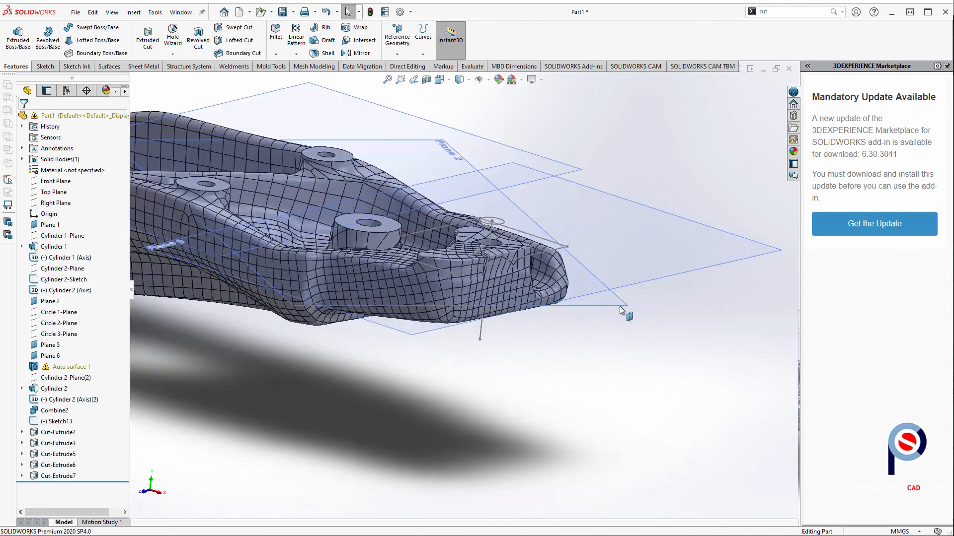
pyautogui.moveTo(488, 299); pyautogui.dragTo(543, 292, button='middle')
pyautogui.scroll(-4, 515, 300)
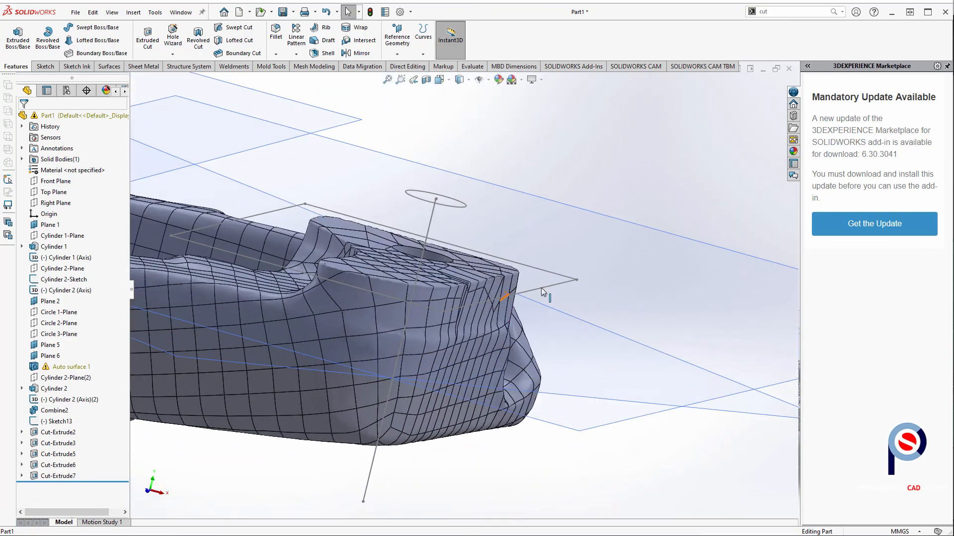
pyautogui.scroll(3, 458, 291)
pyautogui.moveTo(401, 296); pyautogui.dragTo(363, 310, button='middle')
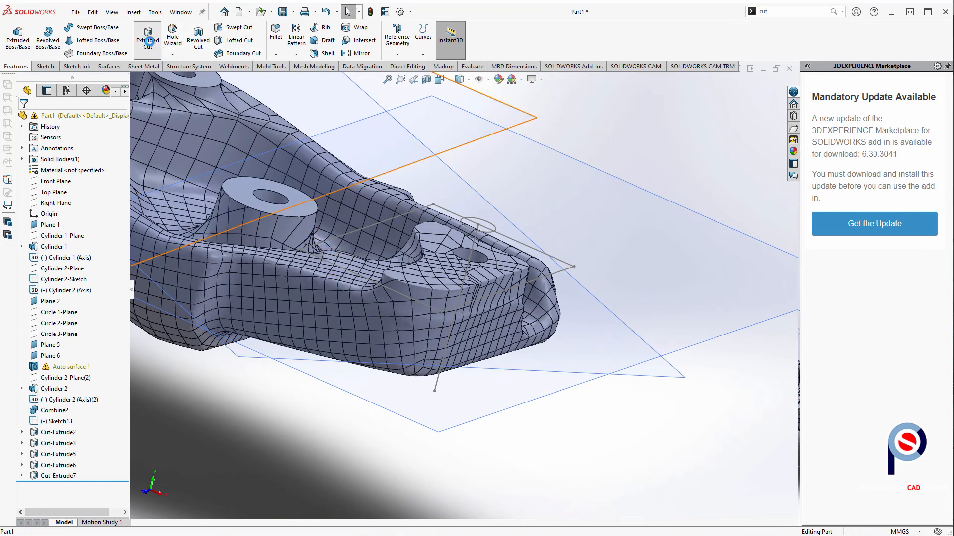
pyautogui.click(148, 40)
pyautogui.click(562, 265)
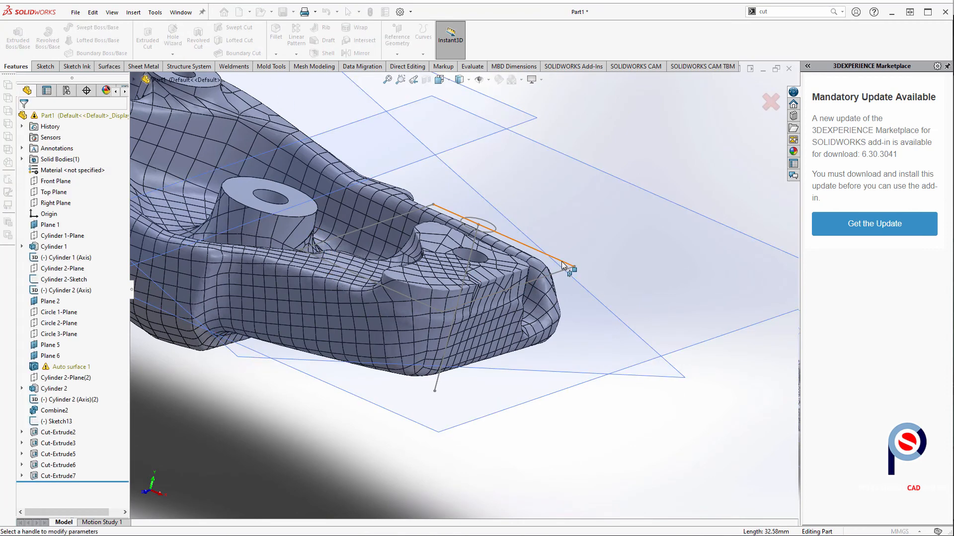
pyautogui.moveTo(428, 298); pyautogui.dragTo(455, 188)
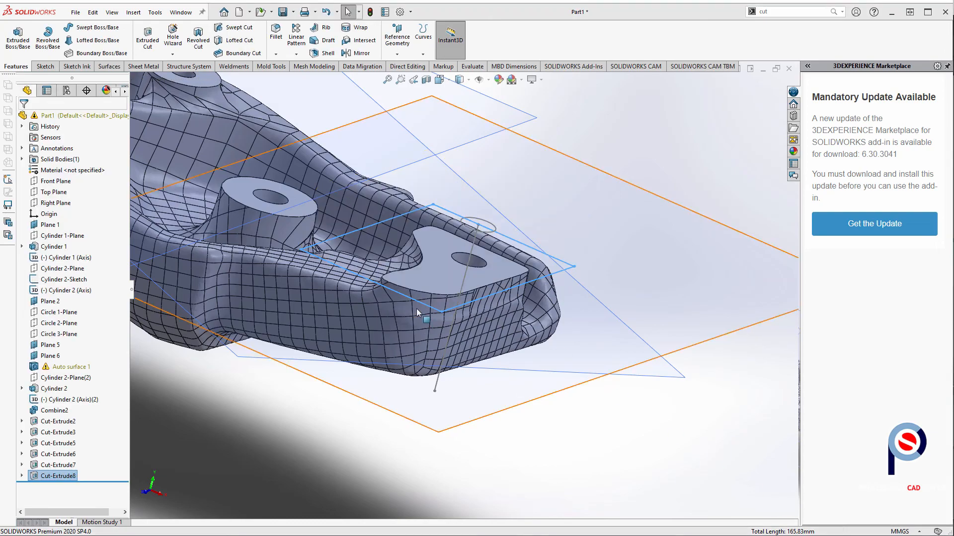
# - Hide all reference planes and sketches in the view to leave only the finished solid body showing
pyautogui.moveTo(426, 310); pyautogui.dragTo(580, 328, button='middle')
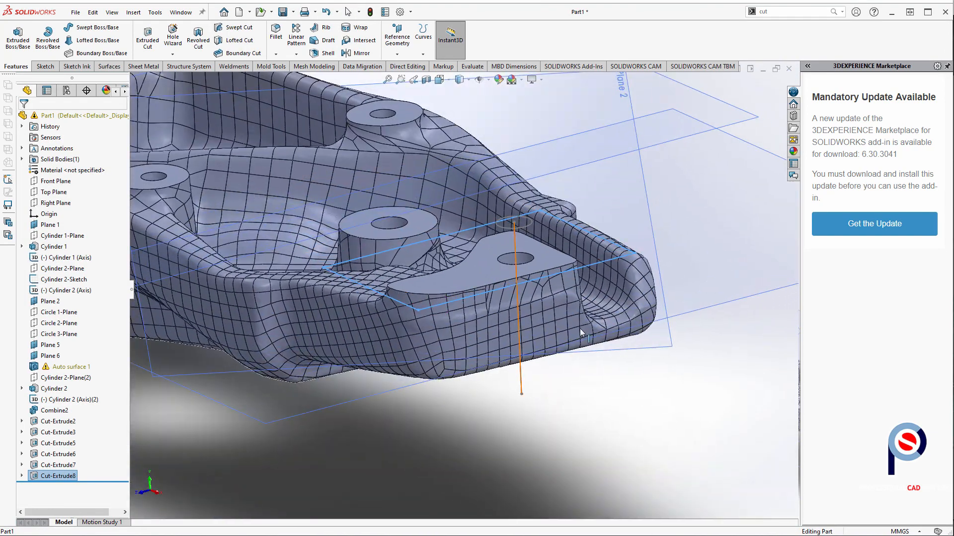
pyautogui.scroll(3, 580, 328)
pyautogui.keyDown('ctrl'); pyautogui.moveTo(372, 265); pyautogui.dragTo(562, 316, button='middle'); pyautogui.keyUp('ctrl')
pyautogui.scroll(3, 480, 298)
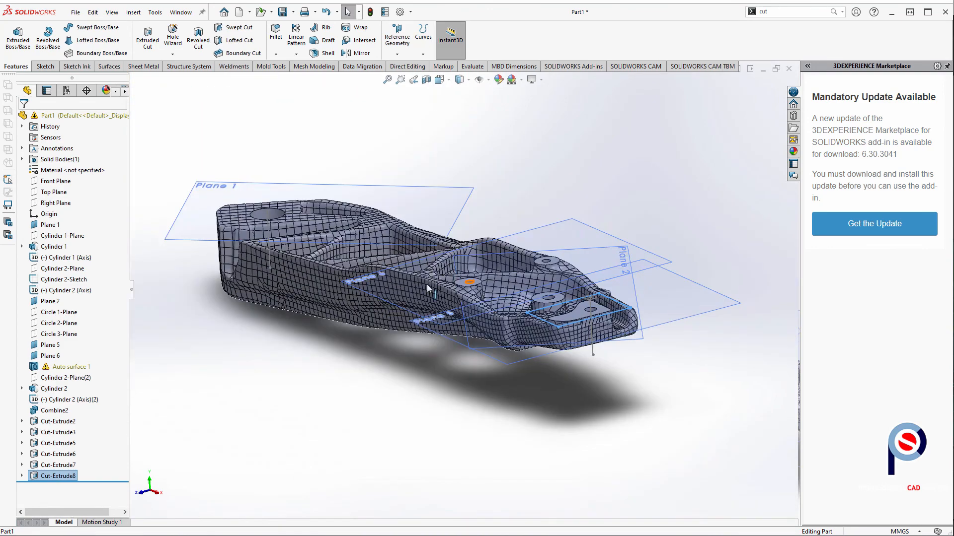
pyautogui.moveTo(427, 284); pyautogui.dragTo(396, 306, button='middle')
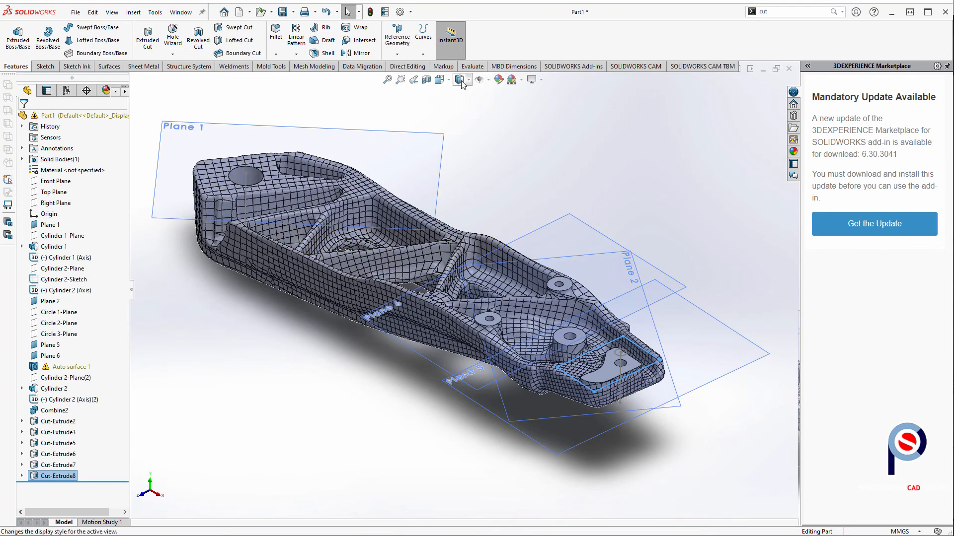
pyautogui.click(490, 80)
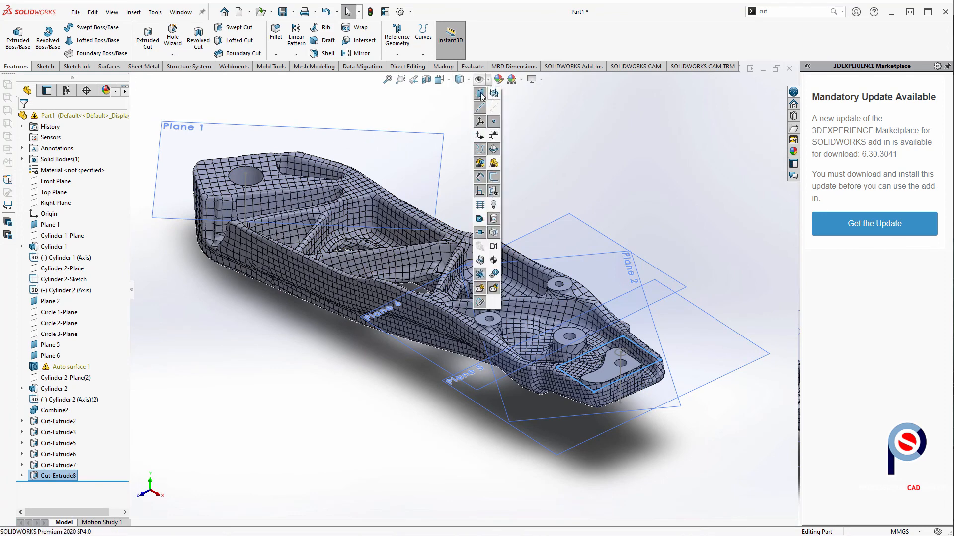
pyautogui.click(480, 94)
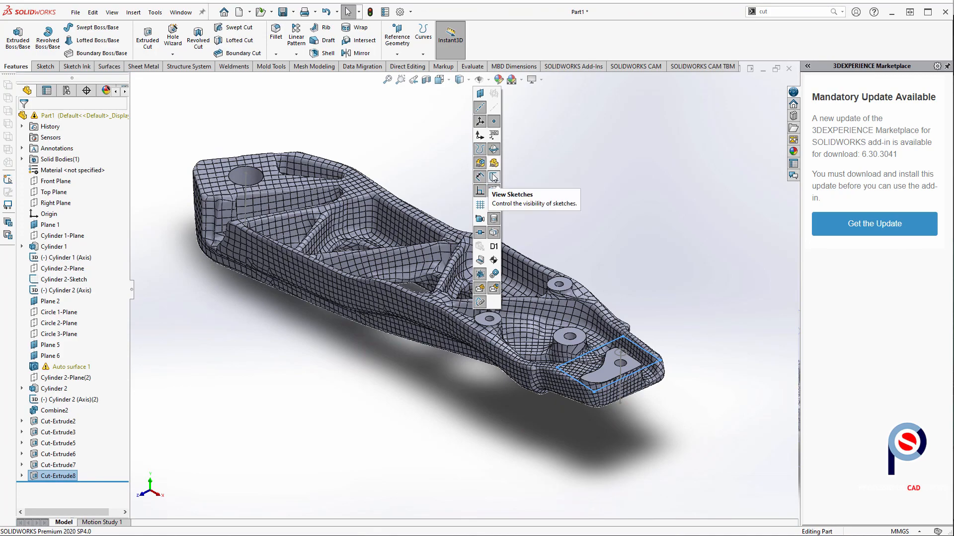
pyautogui.click(623, 206)
pyautogui.moveTo(619, 205)
pyautogui.mouseDown(button='middle')
pyautogui.moveTo(586, 231)
pyautogui.moveTo(552, 211)
pyautogui.mouseUp(button='middle')
pyautogui.click(545, 203)
# - Set the display style to Shaded without edges and inspect the part from its back side
pyautogui.moveTo(407, 210); pyautogui.dragTo(458, 123, button='middle')
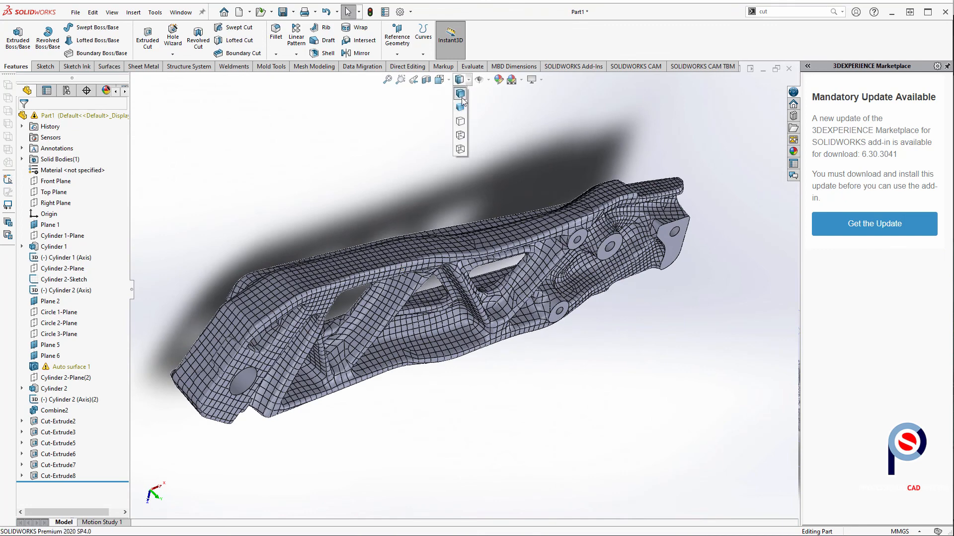
pyautogui.click(462, 107)
pyautogui.moveTo(518, 331)
pyautogui.mouseDown(button='middle')
pyautogui.moveTo(470, 125)
pyautogui.moveTo(417, 247)
pyautogui.moveTo(397, 184)
pyautogui.moveTo(544, 316)
pyautogui.moveTo(539, 141)
pyautogui.moveTo(475, 273)
pyautogui.moveTo(598, 304)
pyautogui.moveTo(463, 269)
pyautogui.moveTo(445, 138)
pyautogui.moveTo(671, 187)
pyautogui.moveTo(708, 222)
pyautogui.moveTo(691, 303)
pyautogui.mouseUp(button='middle')
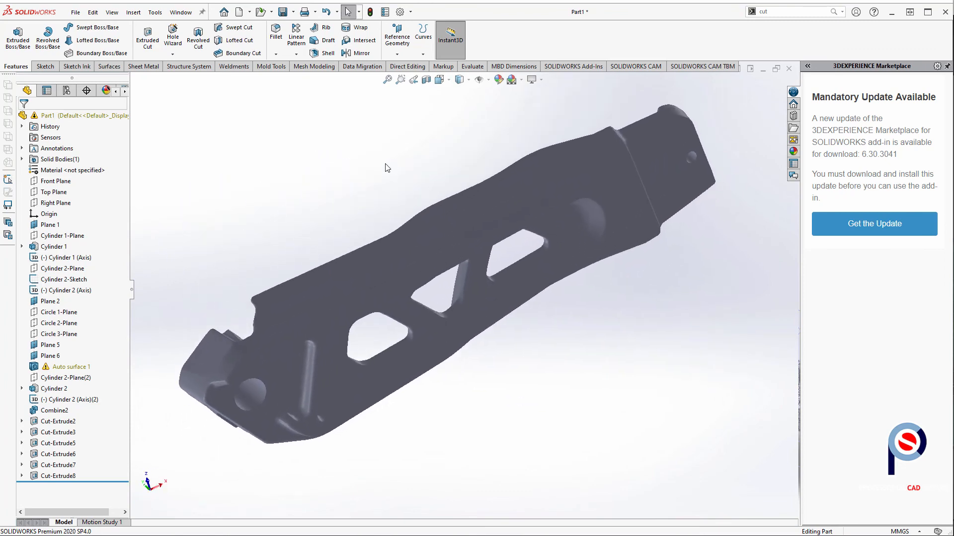
pyautogui.moveTo(387, 168); pyautogui.dragTo(402, 139, button='middle')
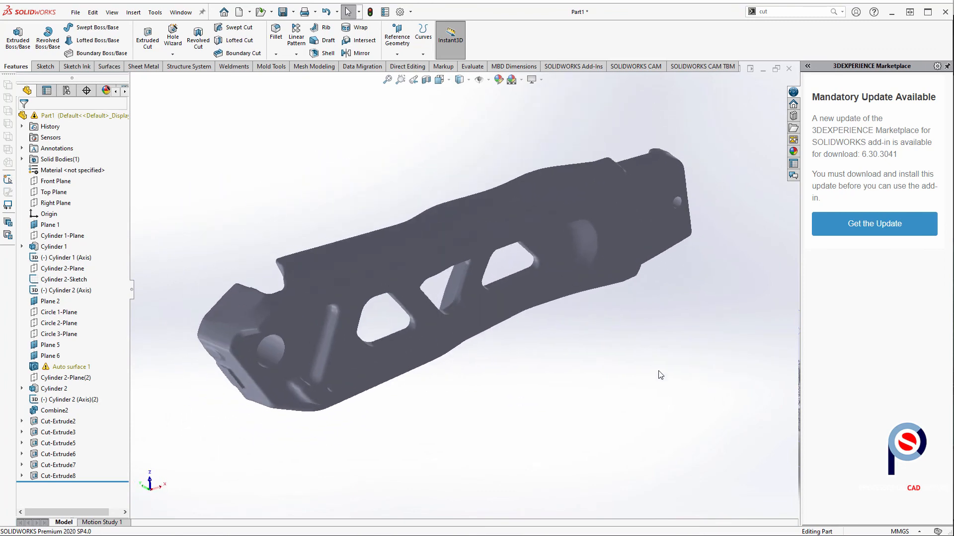